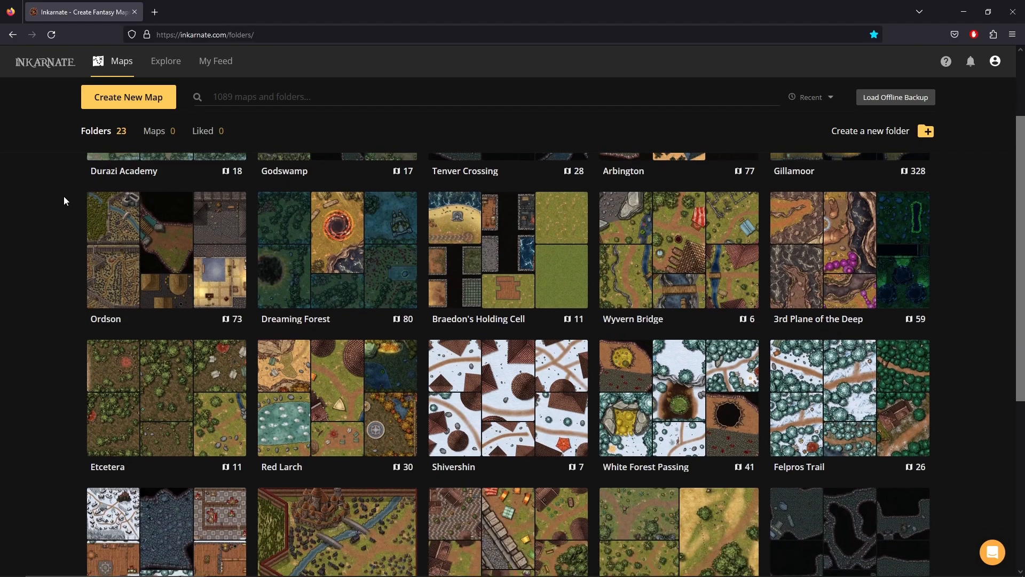
# Step: Look through the existing map folders and view the account's profile page
pyautogui.scroll(-1, 63, 196)
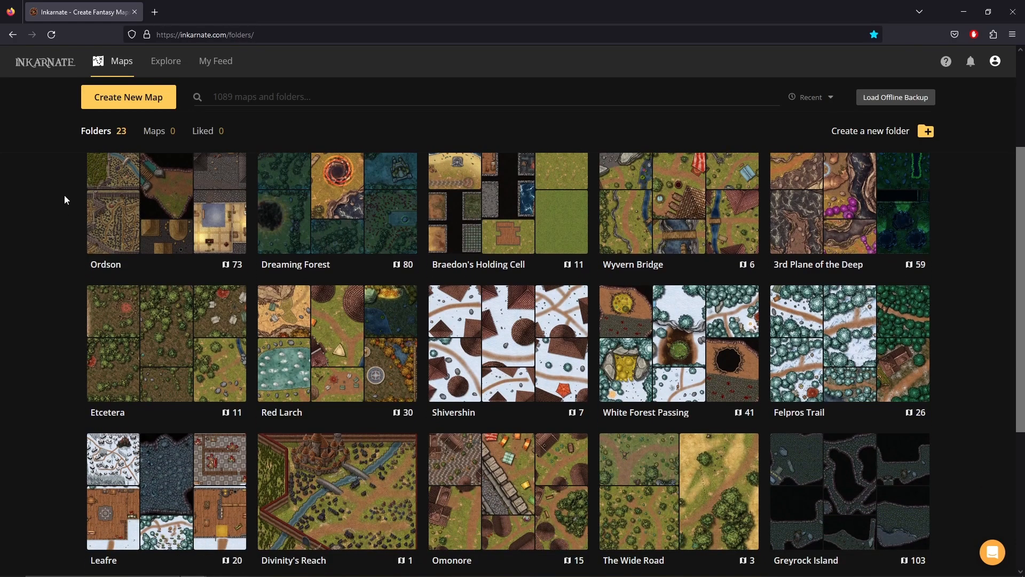
pyautogui.scroll(-1, 64, 194)
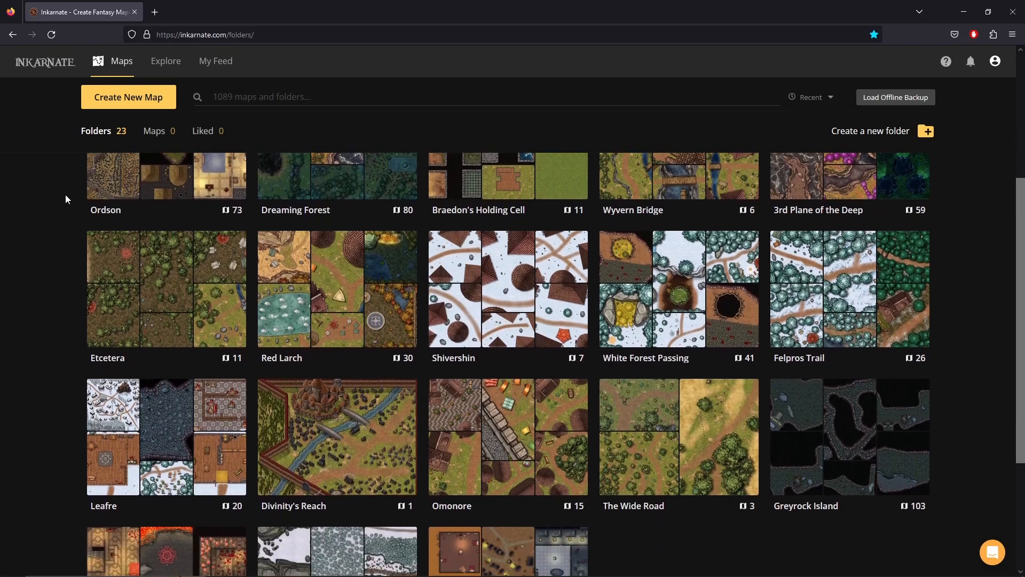
pyautogui.scroll(-1, 65, 194)
pyautogui.scroll(-1, 65, 199)
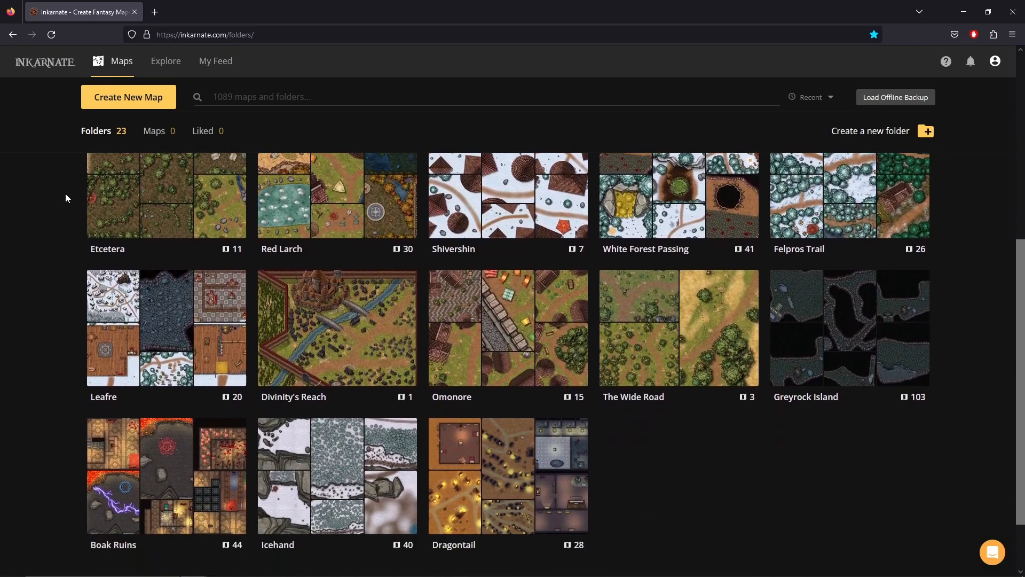
pyautogui.click(996, 63)
pyautogui.click(956, 84)
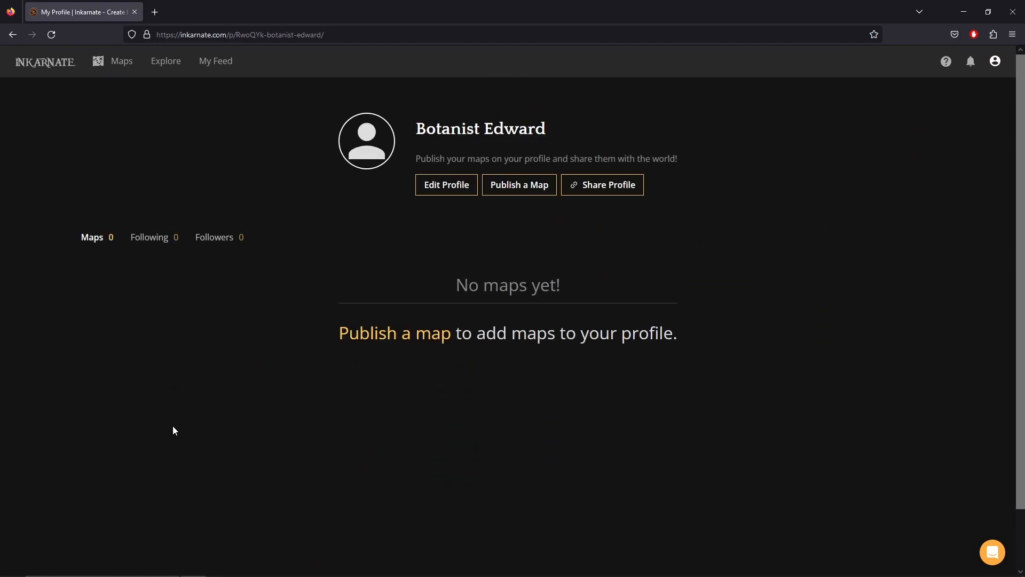
# Step: Create a new map using the Fantasy Battlemaps 2.0 style
pyautogui.click(121, 68)
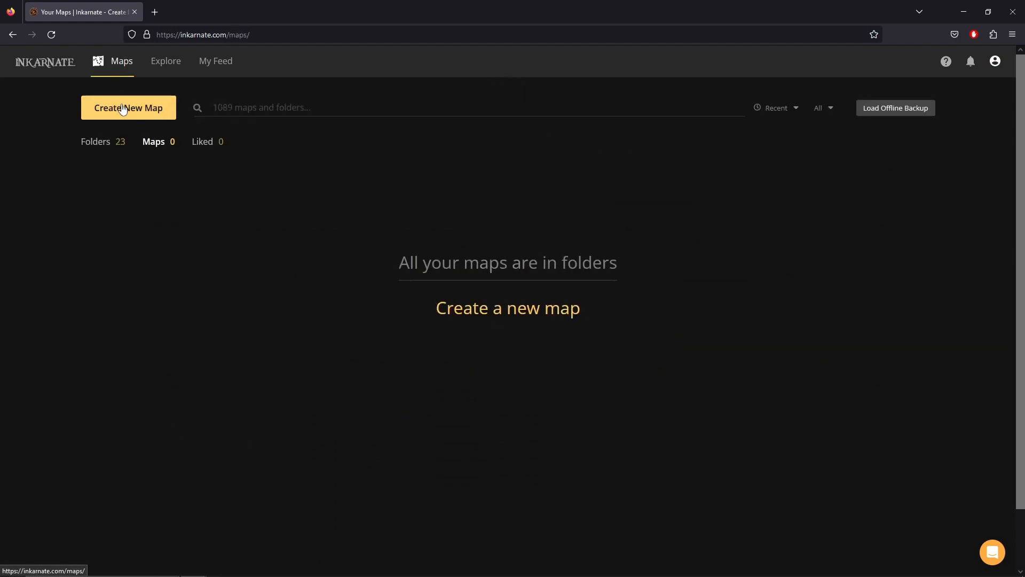
pyautogui.click(121, 109)
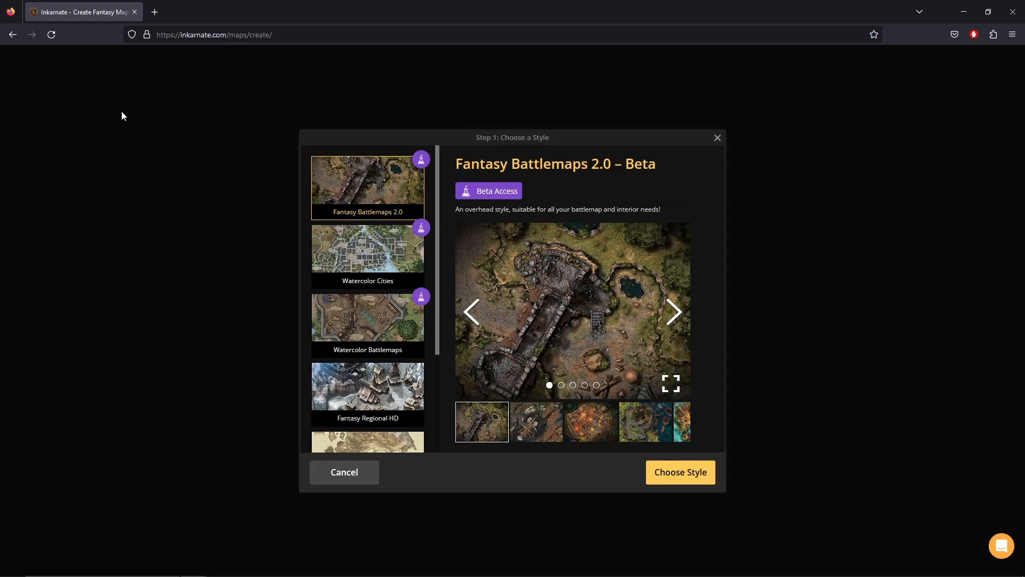
pyautogui.click(681, 475)
pyautogui.click(681, 476)
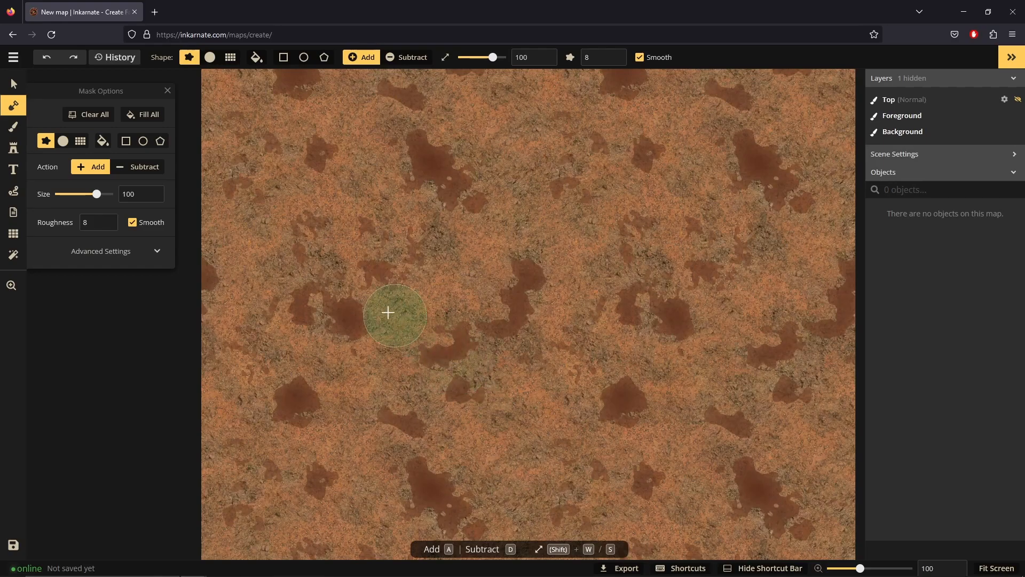
# Step: Edit the map details to title the map "Forest Map" and save them
pyautogui.scroll(-3, 343, 252)
pyautogui.click(14, 84)
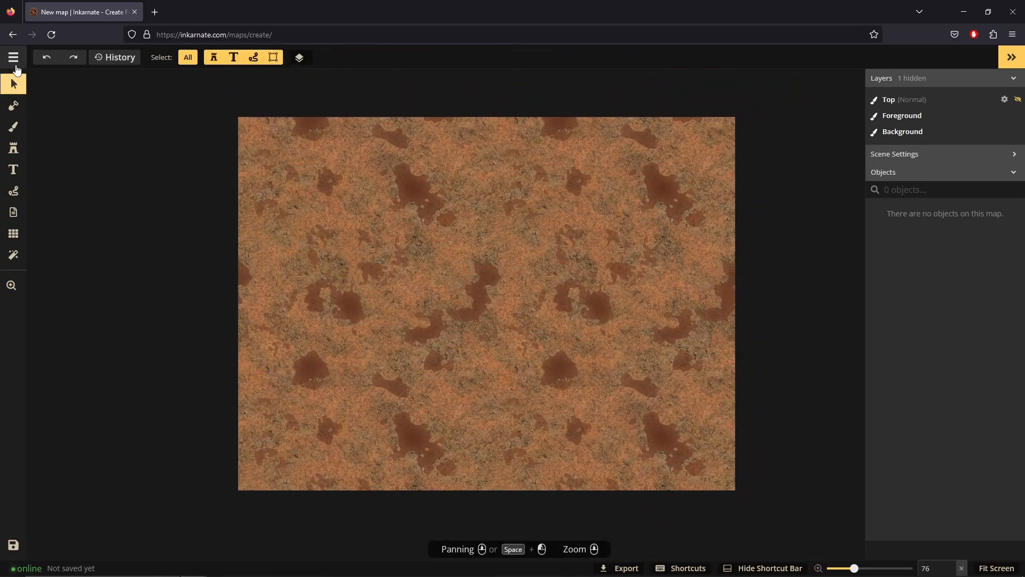
pyautogui.click(13, 57)
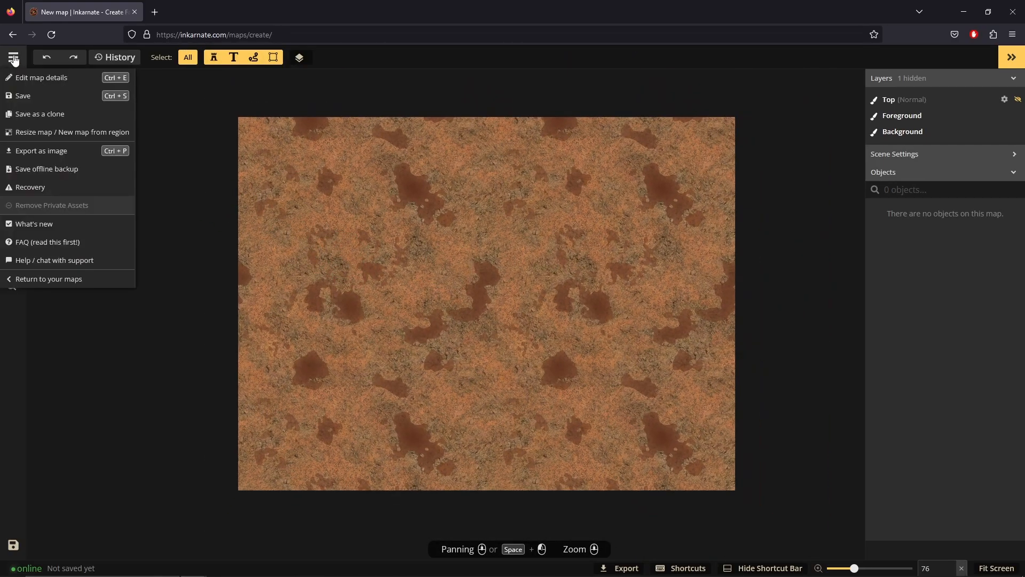
pyautogui.click(43, 80)
pyautogui.write('Forest Map')
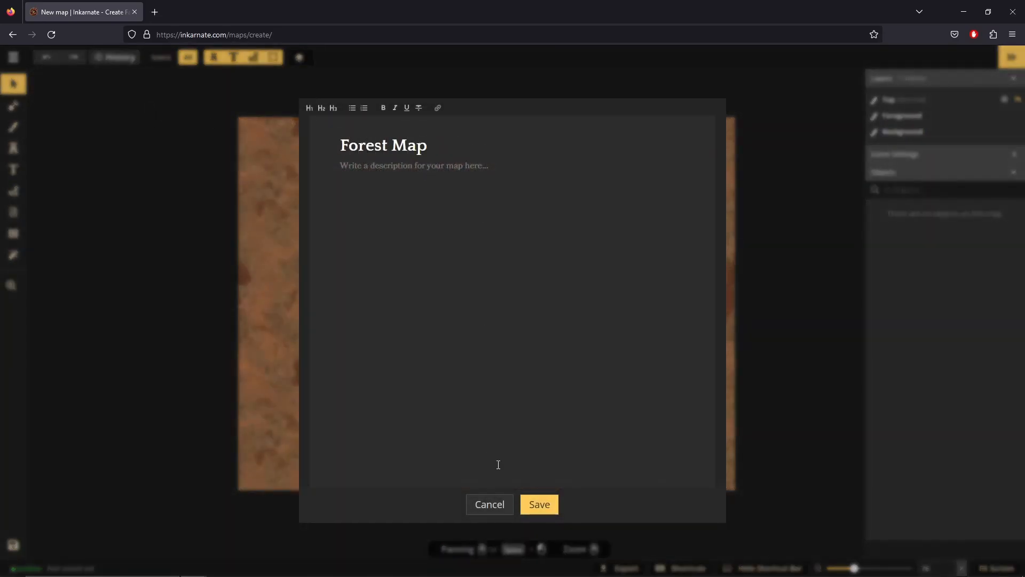
pyautogui.click(539, 504)
pyautogui.click(25, 68)
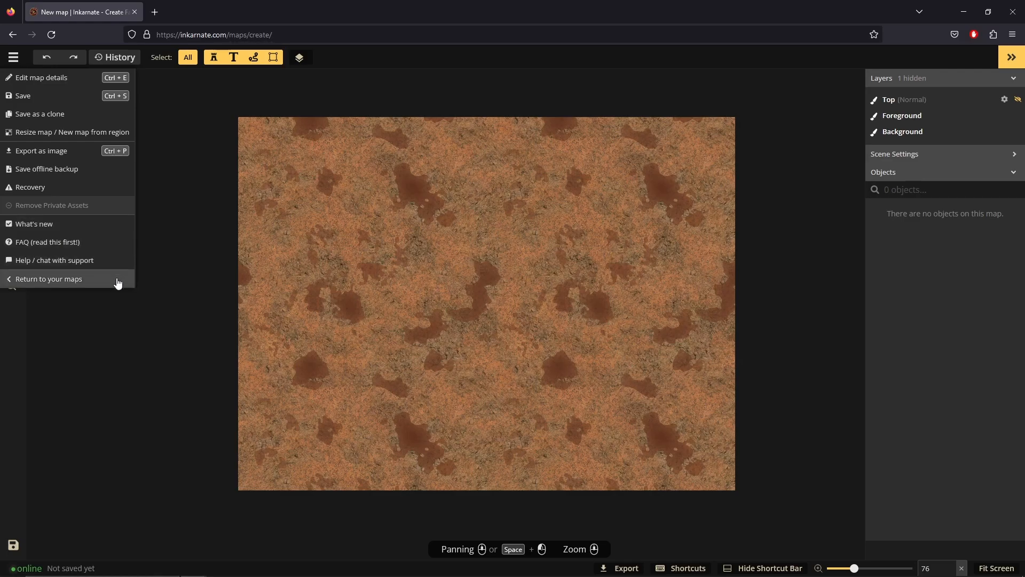
pyautogui.click(134, 314)
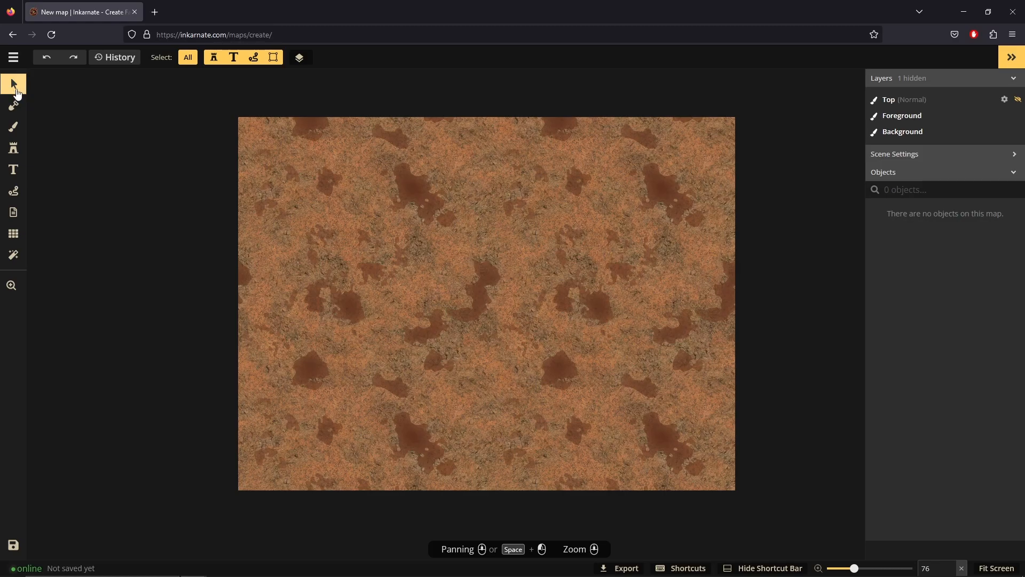
# Step: Paint a rough-edged ring of grass mask mid-map and a smooth round-brush vertical strip on the map's left side at size 100
pyautogui.click(14, 105)
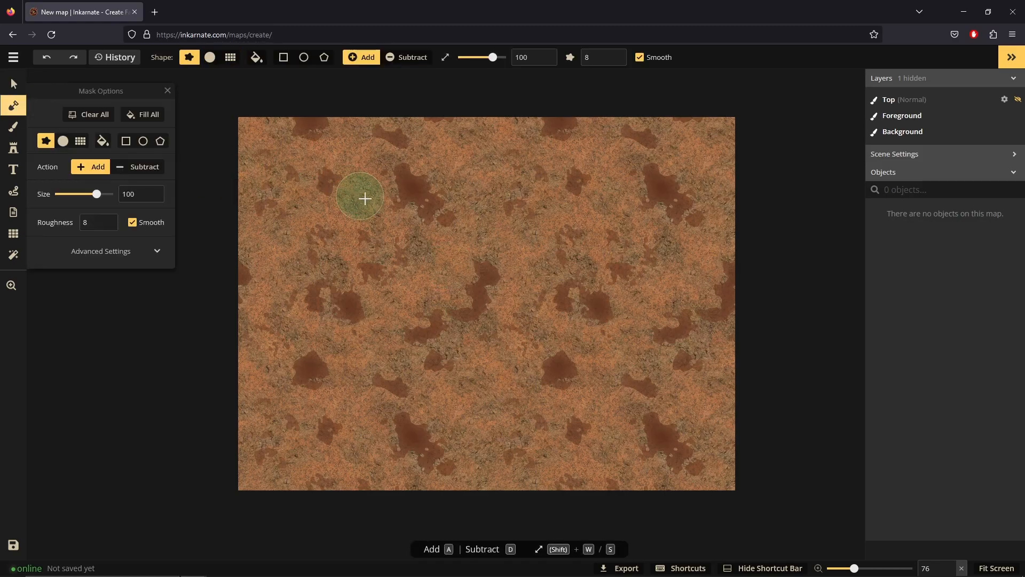
pyautogui.moveTo(508, 227)
pyautogui.mouseDown()
pyautogui.moveTo(439, 281)
pyautogui.moveTo(497, 339)
pyautogui.moveTo(549, 315)
pyautogui.moveTo(546, 265)
pyautogui.moveTo(526, 225)
pyautogui.mouseUp()
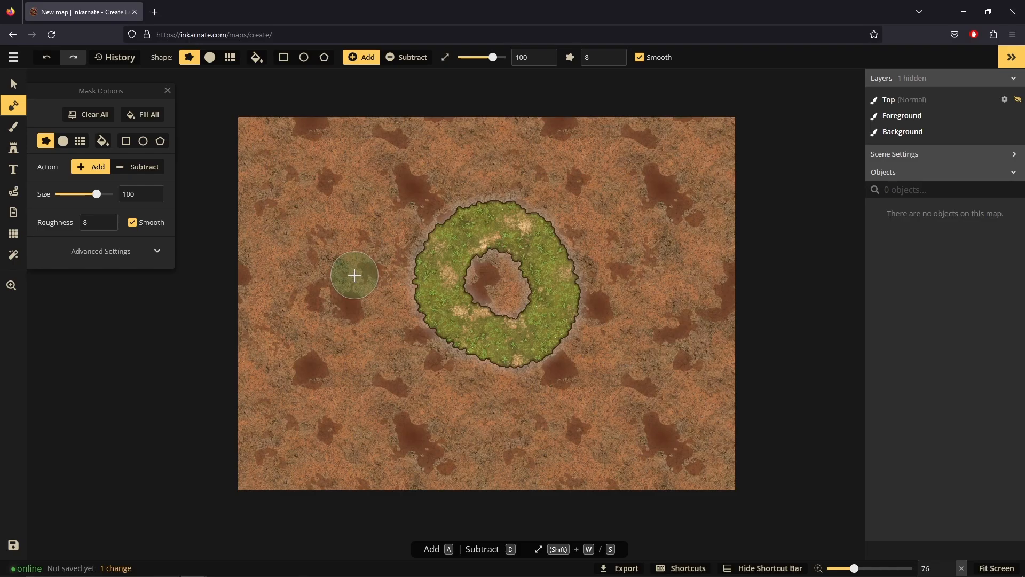
pyautogui.click(63, 141)
pyautogui.moveTo(323, 183); pyautogui.dragTo(330, 334)
# Step: Paint a stepped diagonal strip with the grid brush in the map's lower-left corner, and fill the ring's hole with grass mask
pyautogui.click(80, 141)
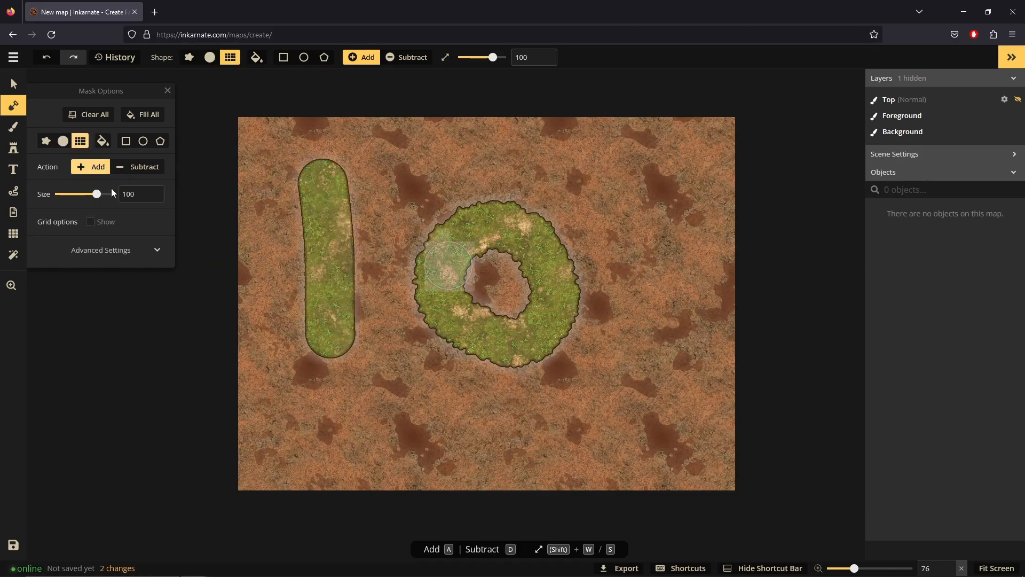
pyautogui.moveTo(264, 381)
pyautogui.mouseDown()
pyautogui.moveTo(344, 426)
pyautogui.moveTo(355, 451)
pyautogui.mouseUp()
pyautogui.click(102, 140)
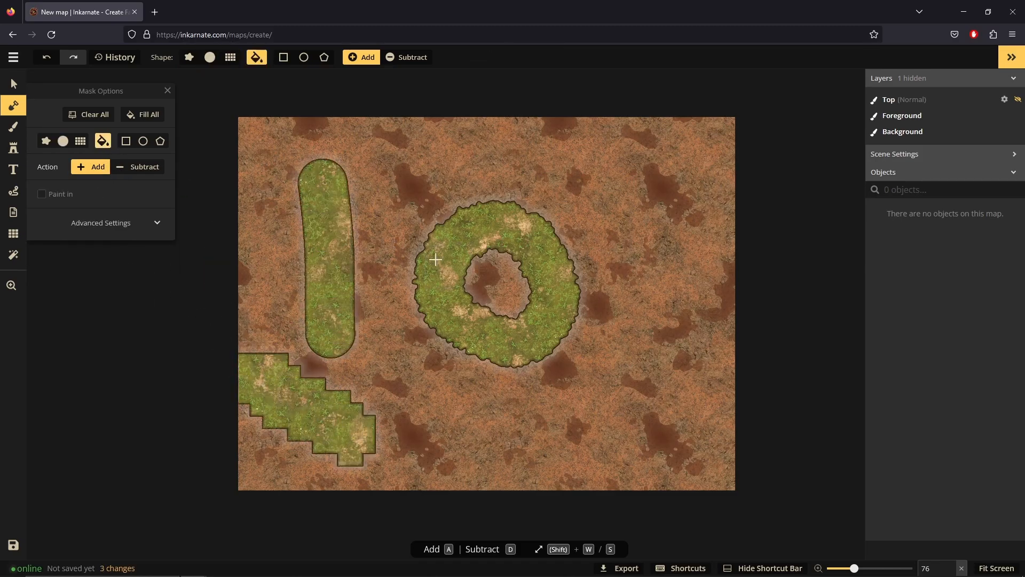
pyautogui.click(496, 282)
# Step: Draw a rectangular mask shape in the map's upper-right area, switch it to an ellipse, and change it to a five-sided polygon
pyautogui.click(125, 142)
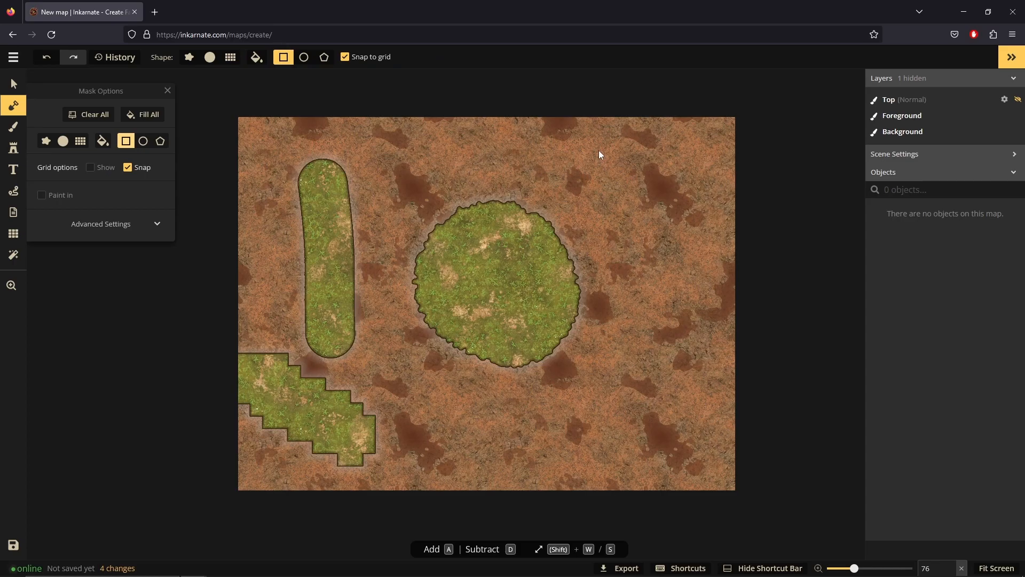
pyautogui.moveTo(599, 155); pyautogui.dragTo(685, 217)
pyautogui.click(143, 141)
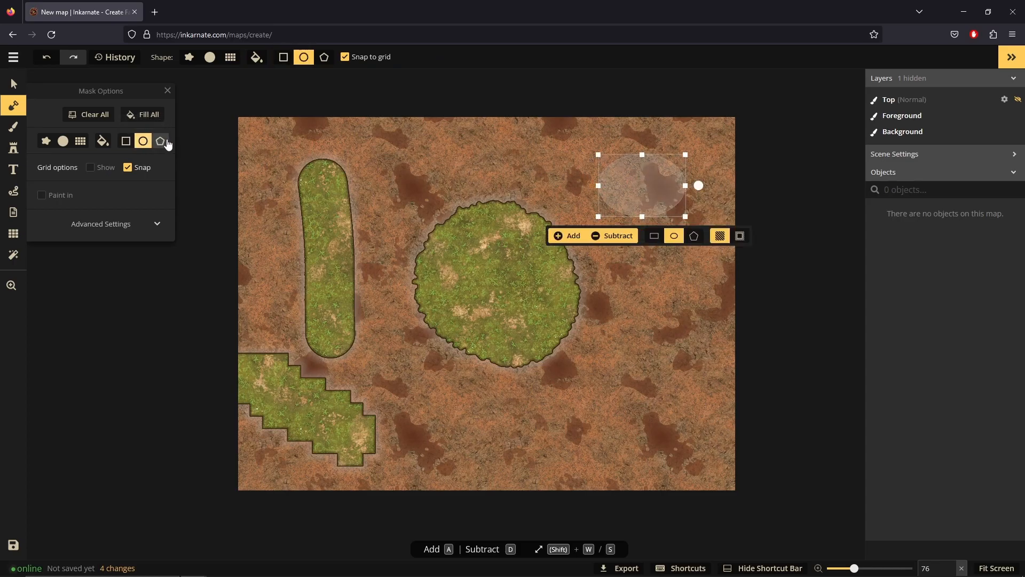
pyautogui.click(160, 141)
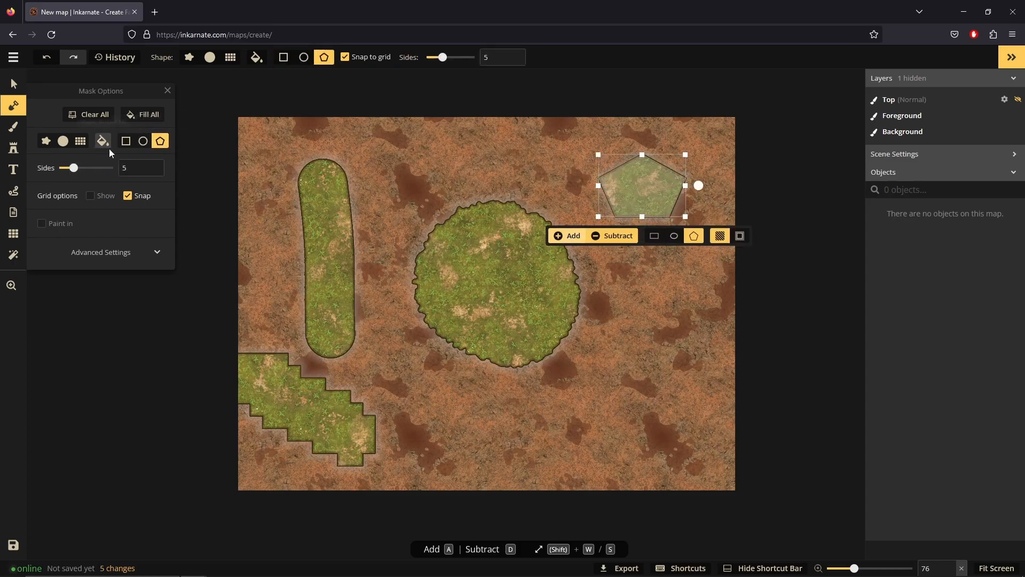
# Step: Show the advanced mask settings, try another mask effects preset, and return the preset to Default
pyautogui.click(129, 255)
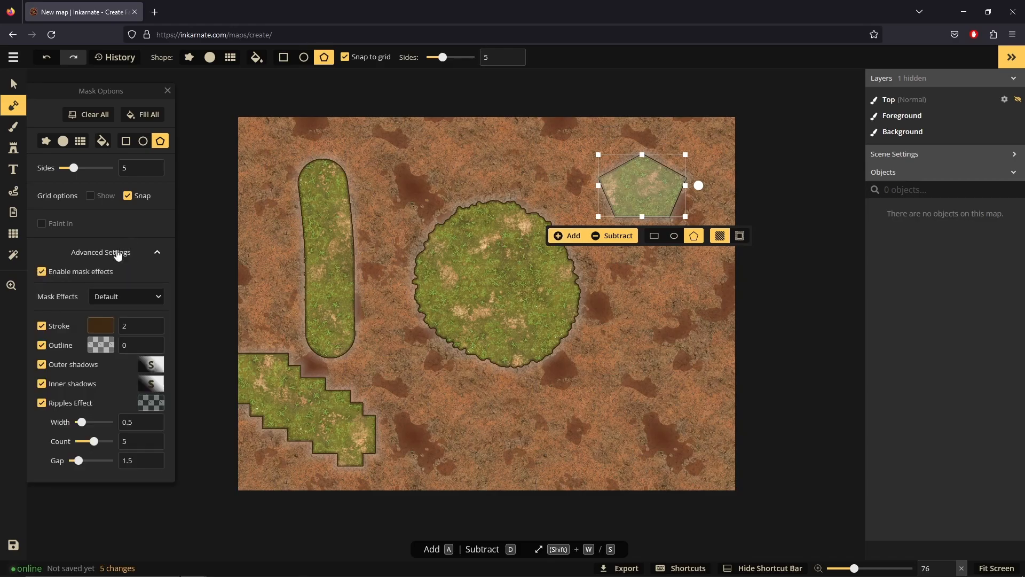
pyautogui.click(129, 298)
pyautogui.click(122, 333)
pyautogui.click(129, 297)
pyautogui.click(109, 314)
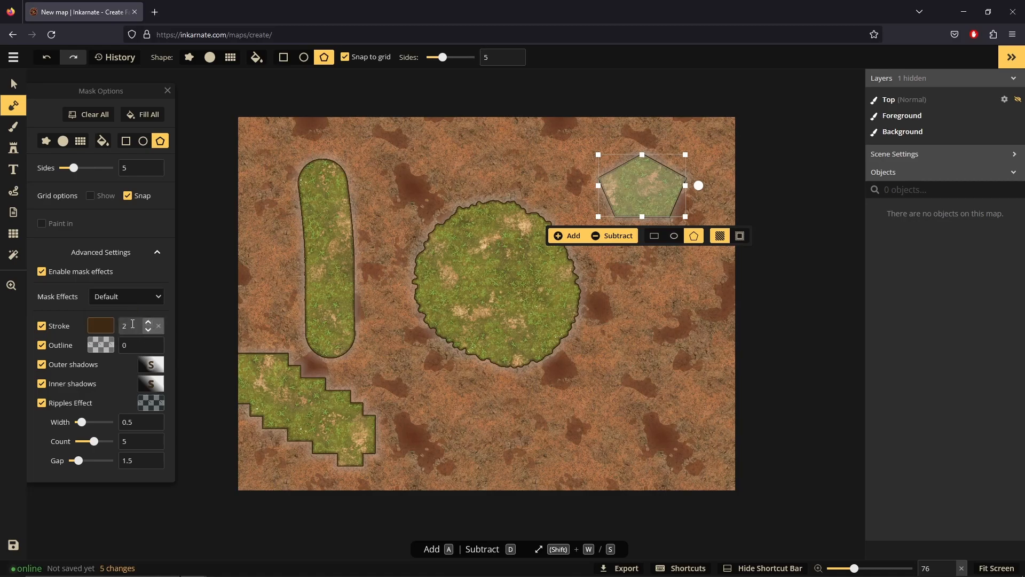
# Step: Try mask stroke widths such as 5 and 1.6, and reset the stroke to 2
pyautogui.click(136, 329)
pyautogui.moveTo(107, 352); pyautogui.dragTo(160, 357)
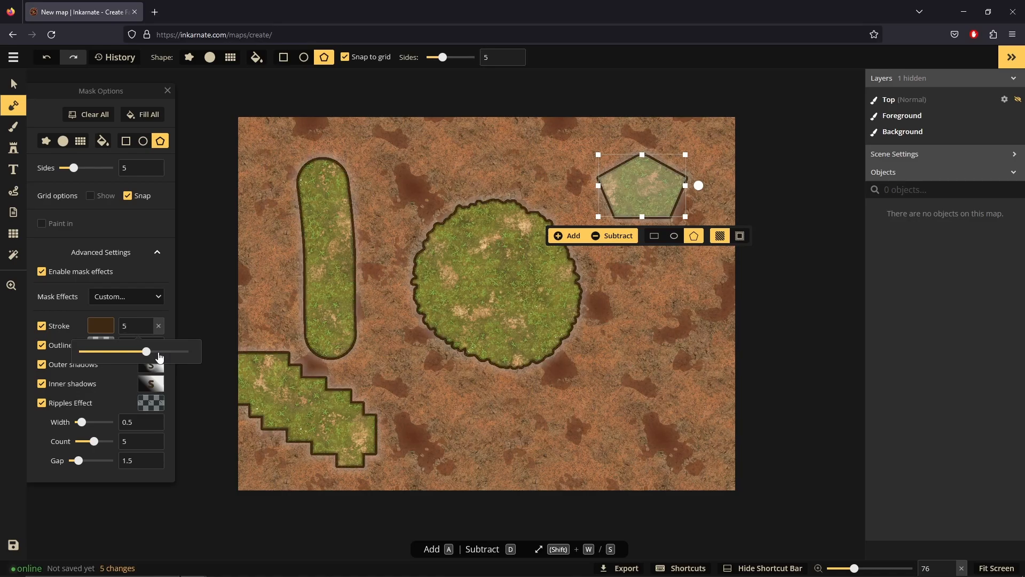
pyautogui.moveTo(145, 359)
pyautogui.mouseDown()
pyautogui.moveTo(94, 357)
pyautogui.moveTo(105, 358)
pyautogui.mouseUp()
pyautogui.click(164, 326)
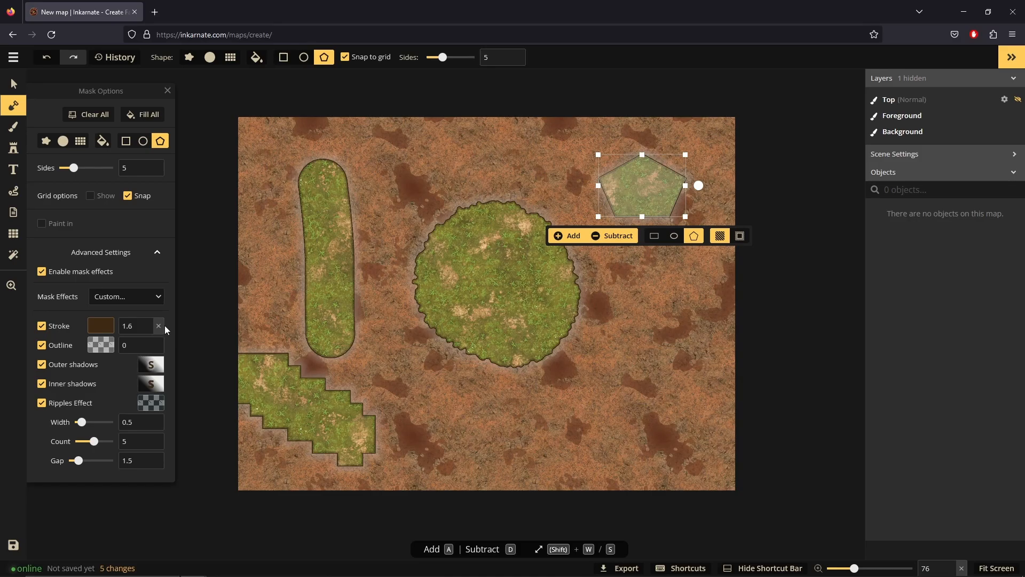
# Step: Try mask outline widths up to 5.1, and return the outline to 0
pyautogui.click(142, 345)
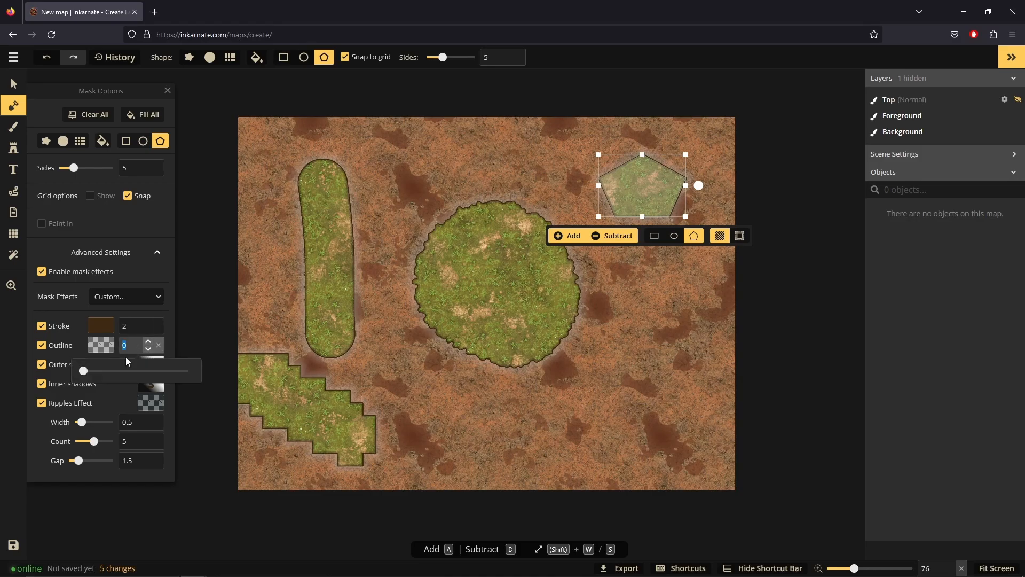
pyautogui.moveTo(84, 371); pyautogui.dragTo(110, 372)
pyautogui.click(150, 372)
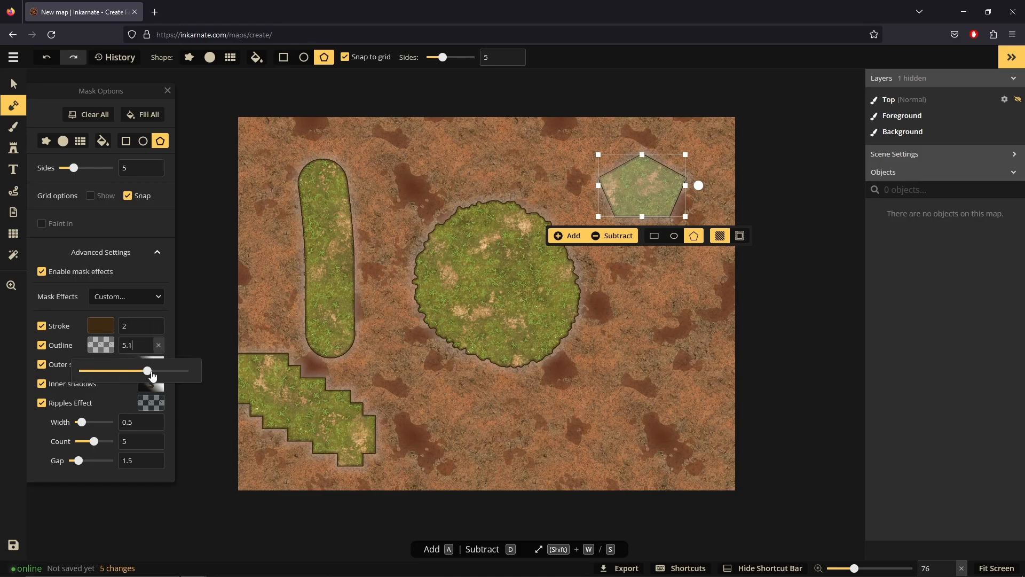
pyautogui.moveTo(151, 374); pyautogui.dragTo(72, 373)
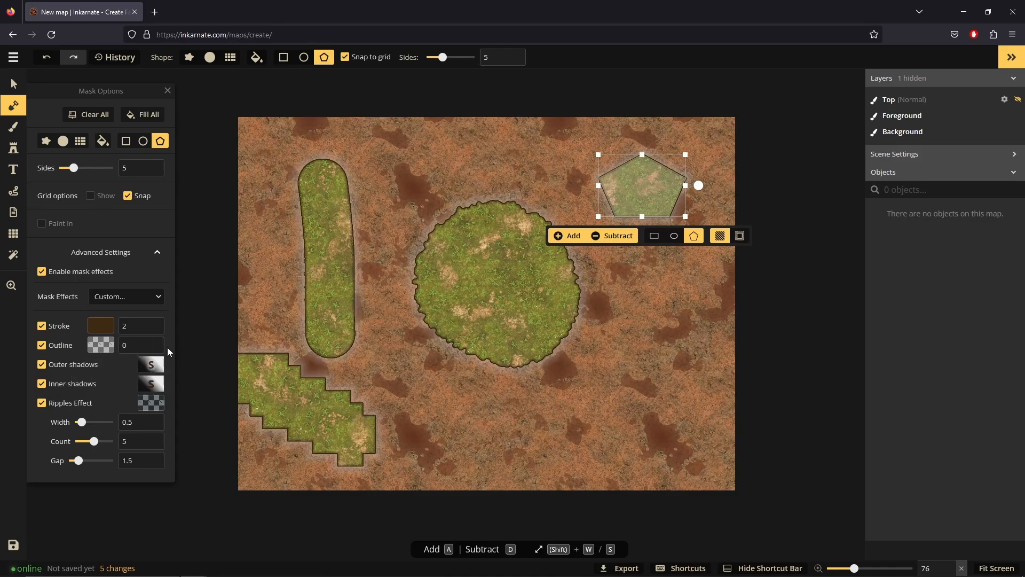
# Step: Try purple (8b0fba) and green (64ba0f) as the mask's ripples color, and settle on red (ba0f28)
pyautogui.click(151, 403)
pyautogui.click(269, 410)
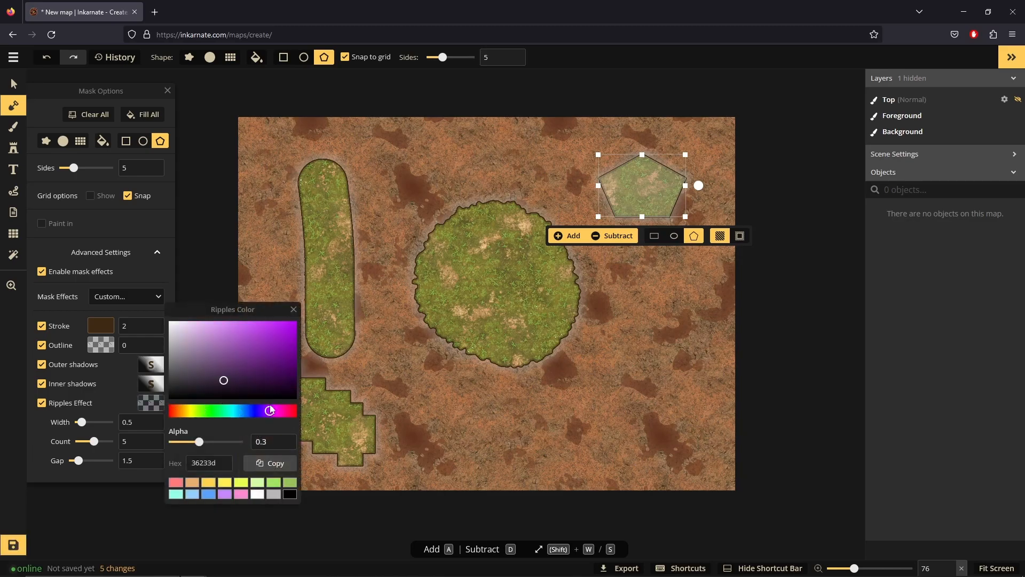
pyautogui.click(277, 325)
pyautogui.click(287, 342)
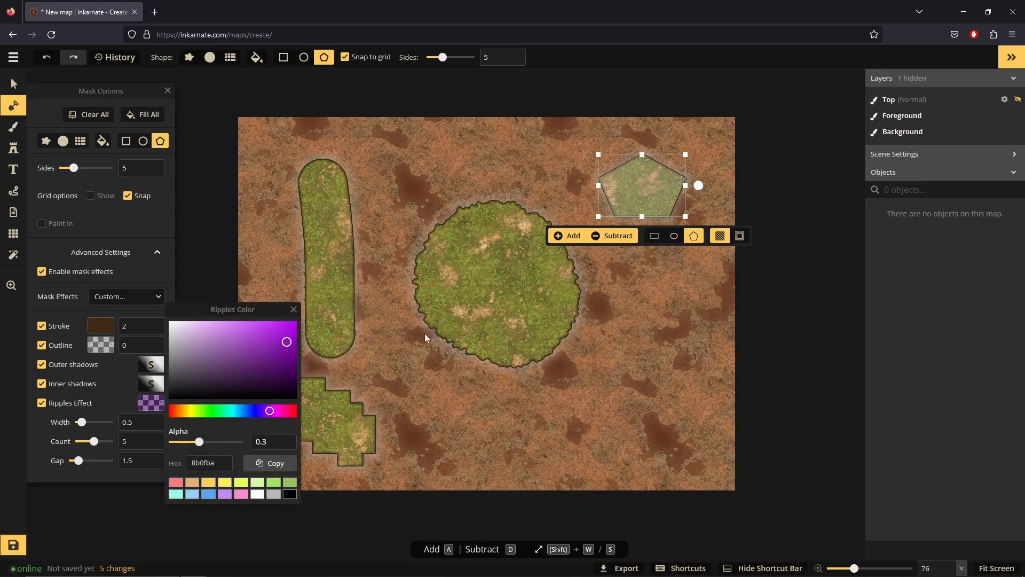
pyautogui.scroll(3, 448, 322)
pyautogui.scroll(10, 444, 342)
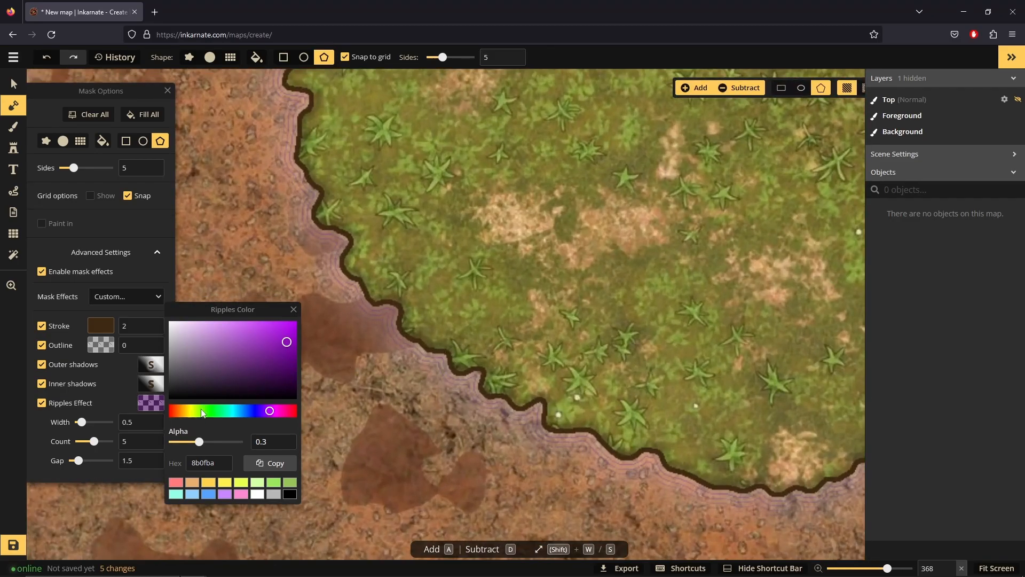
pyautogui.click(202, 411)
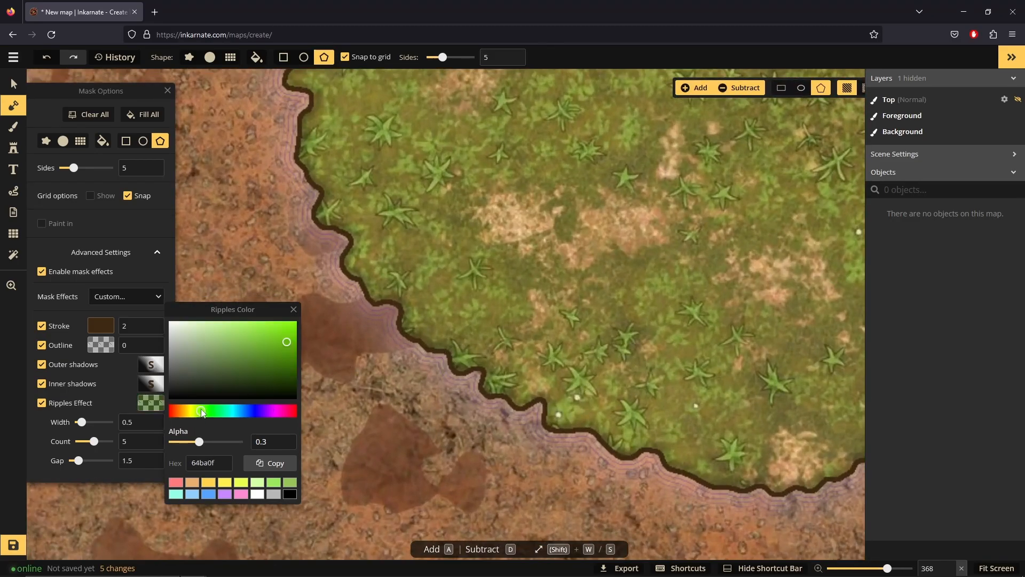
pyautogui.click(295, 411)
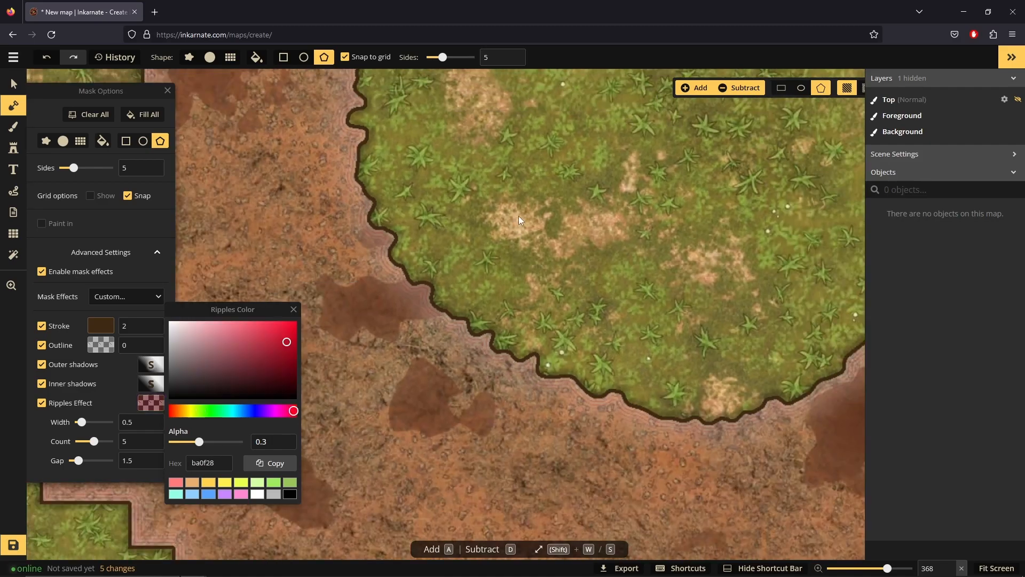
pyautogui.scroll(-10, 519, 219)
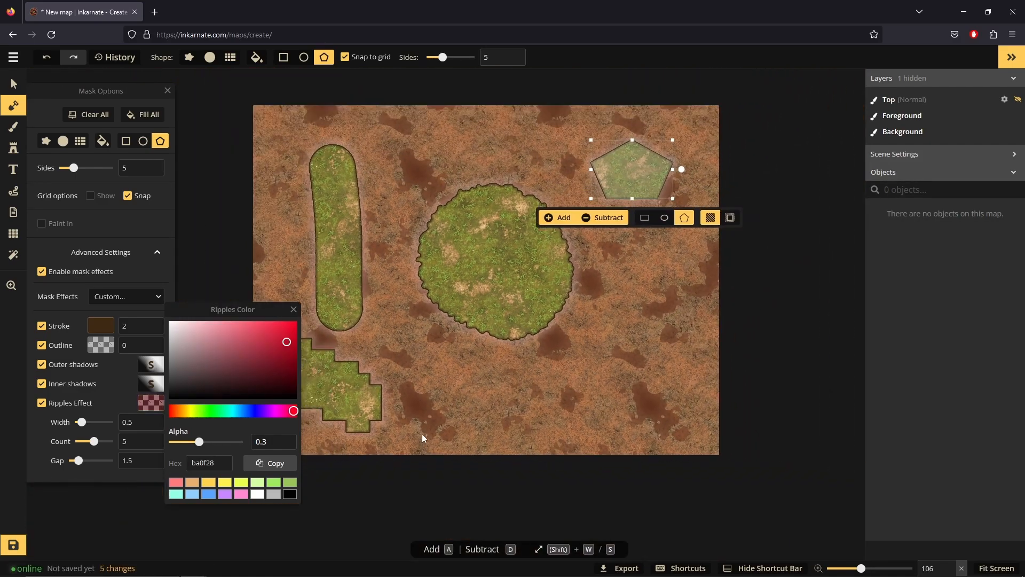
pyautogui.scroll(-4, 422, 434)
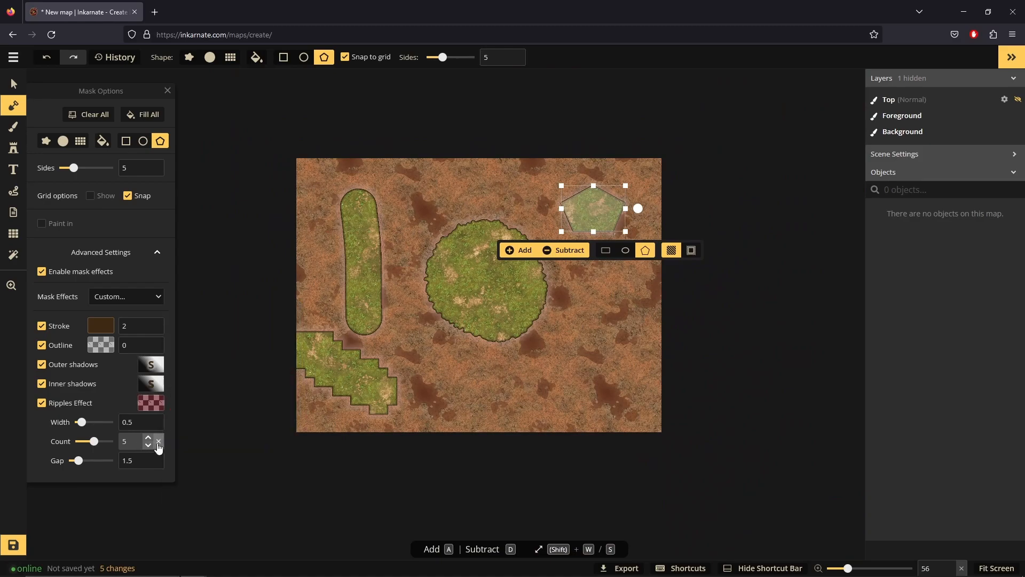
# Step: Set the ripples effect to width 3.5, count 9 and gap 7.6, and deselect the pentagon mask
pyautogui.moveTo(86, 423); pyautogui.dragTo(102, 463)
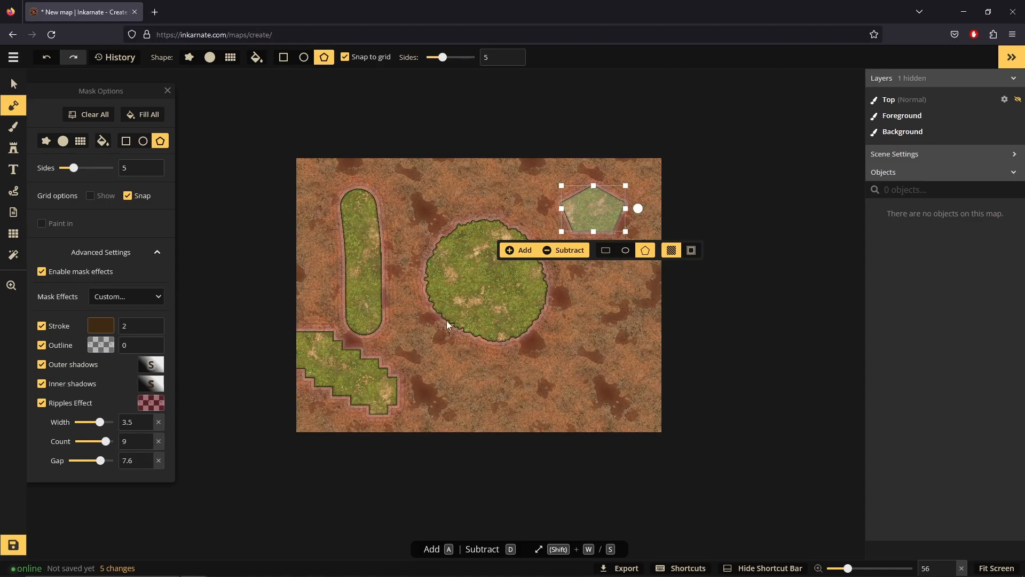
pyautogui.click(456, 356)
pyautogui.scroll(1, 588, 233)
pyautogui.scroll(1, 588, 232)
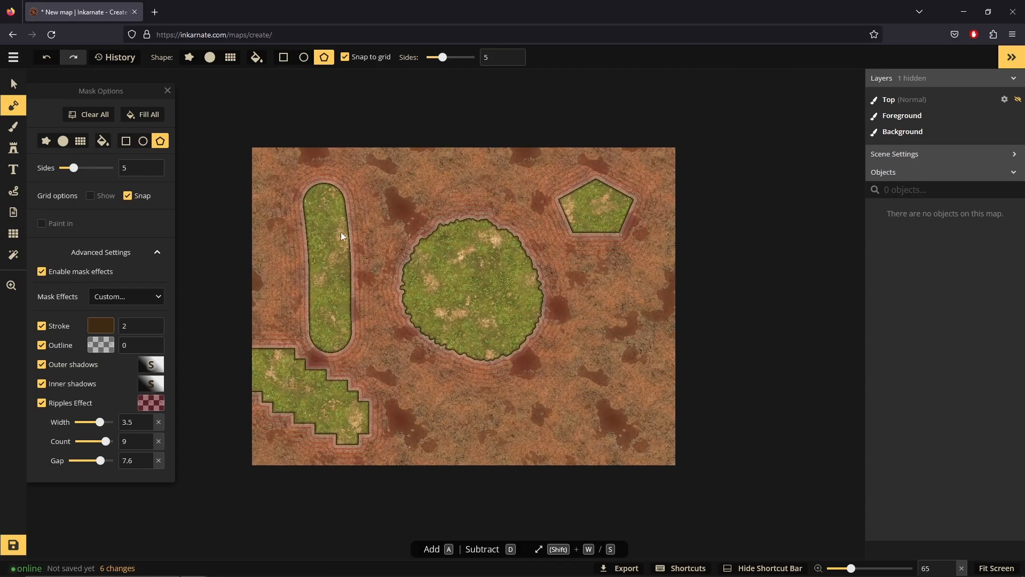
# Step: Paint a strip of the dark, brown-trimmed stone tile texture on the background layer along the map's upper edge, using a size 80 brush
pyautogui.click(14, 127)
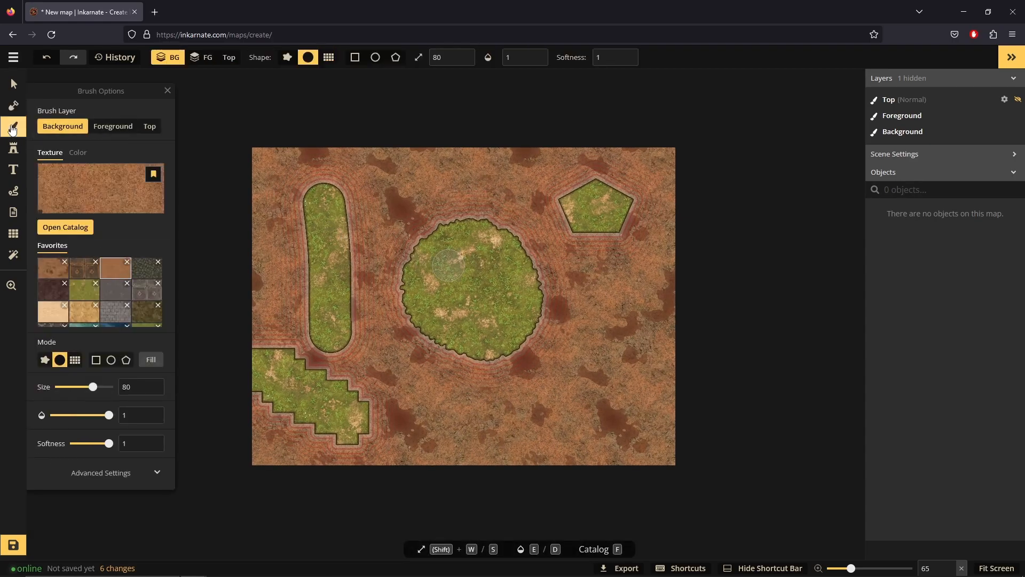
pyautogui.click(85, 279)
pyautogui.moveTo(390, 171)
pyautogui.mouseDown()
pyautogui.moveTo(467, 174)
pyautogui.moveTo(452, 173)
pyautogui.mouseUp()
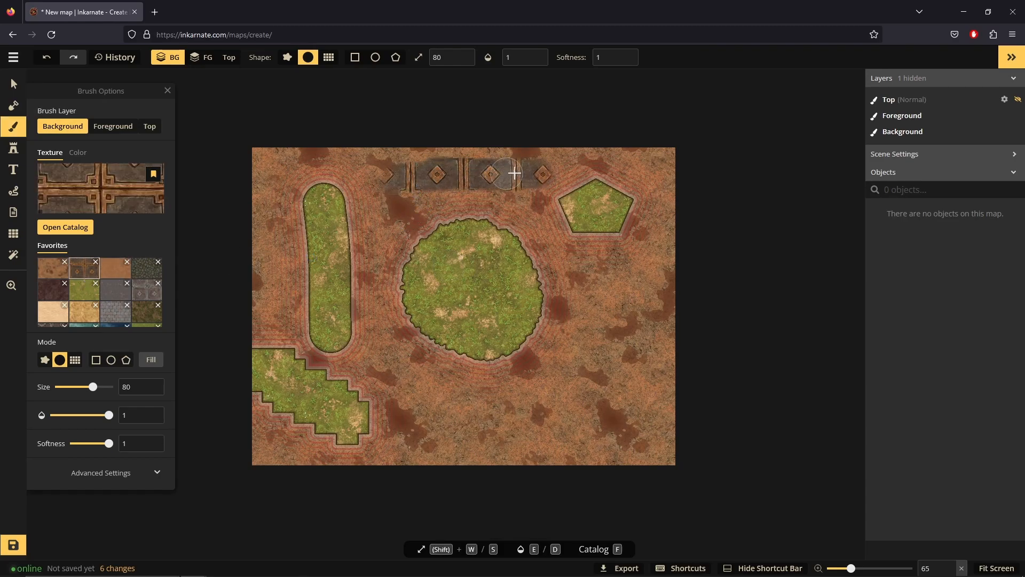
pyautogui.click(543, 173)
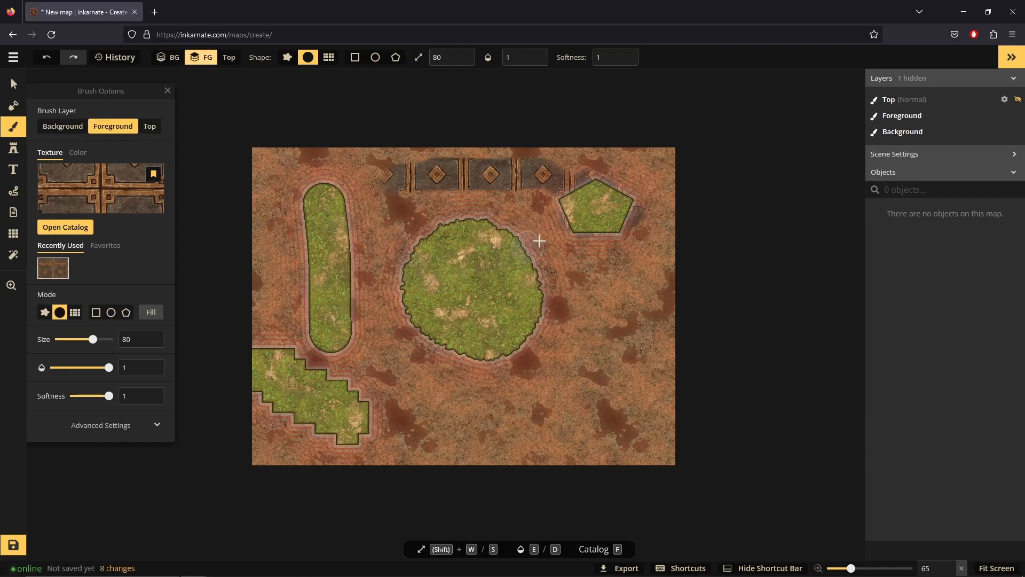
# Step: Paint the pentagon with the tile texture on the foreground layer, and paint a diagonal stroke across the map on the Top layer
pyautogui.moveTo(595, 203)
pyautogui.mouseDown()
pyautogui.moveTo(591, 187)
pyautogui.moveTo(621, 196)
pyautogui.moveTo(597, 202)
pyautogui.mouseUp()
pyautogui.click(229, 58)
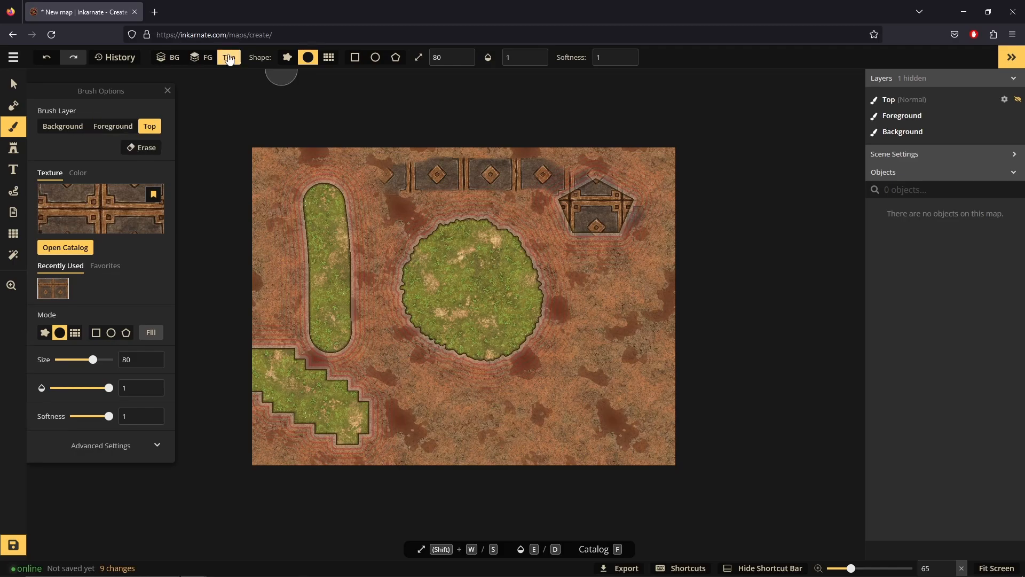
pyautogui.moveTo(272, 167); pyautogui.dragTo(503, 422)
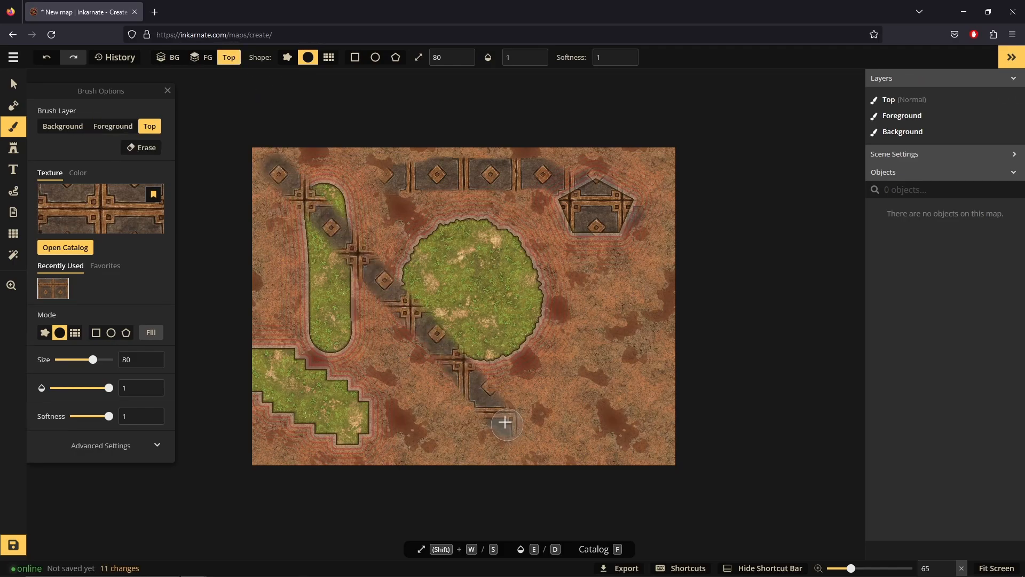
# Step: Examine the Fantasy Battlemaps 2.0 texture packs in the texture catalog, and close it without changing the texture
pyautogui.click(110, 190)
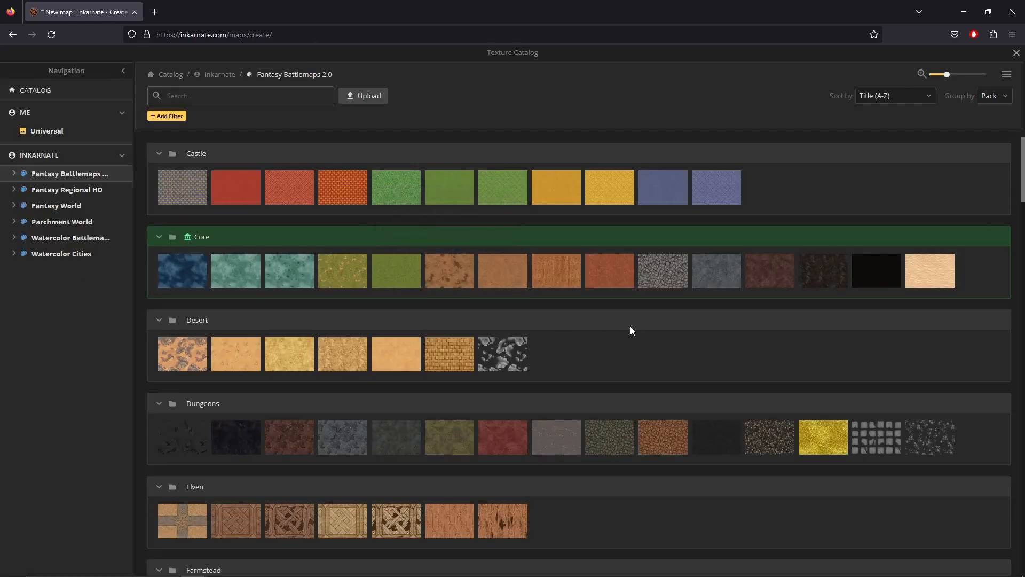
pyautogui.scroll(-2, 662, 306)
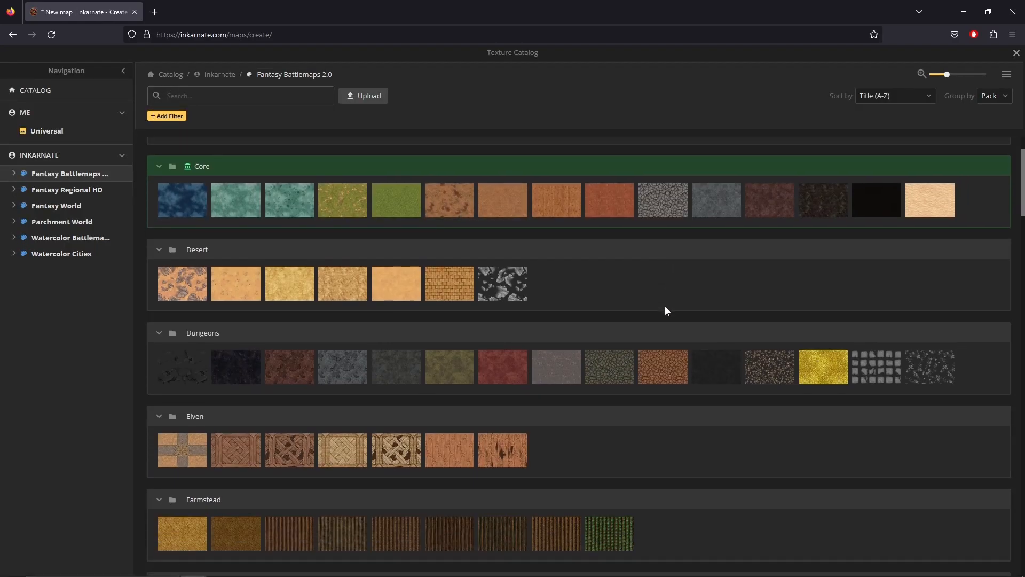
pyautogui.scroll(-2, 665, 306)
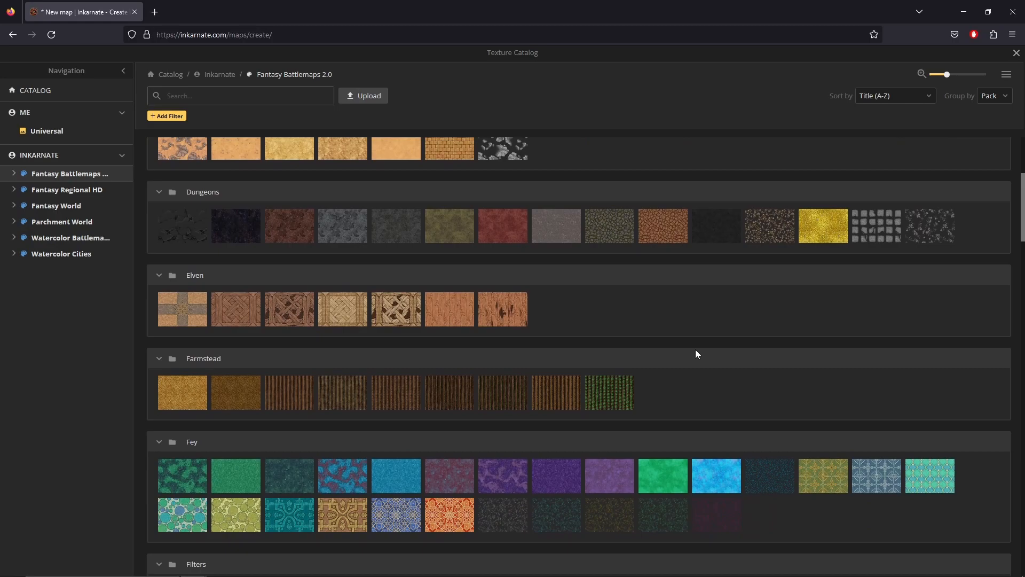
pyautogui.scroll(-2, 696, 351)
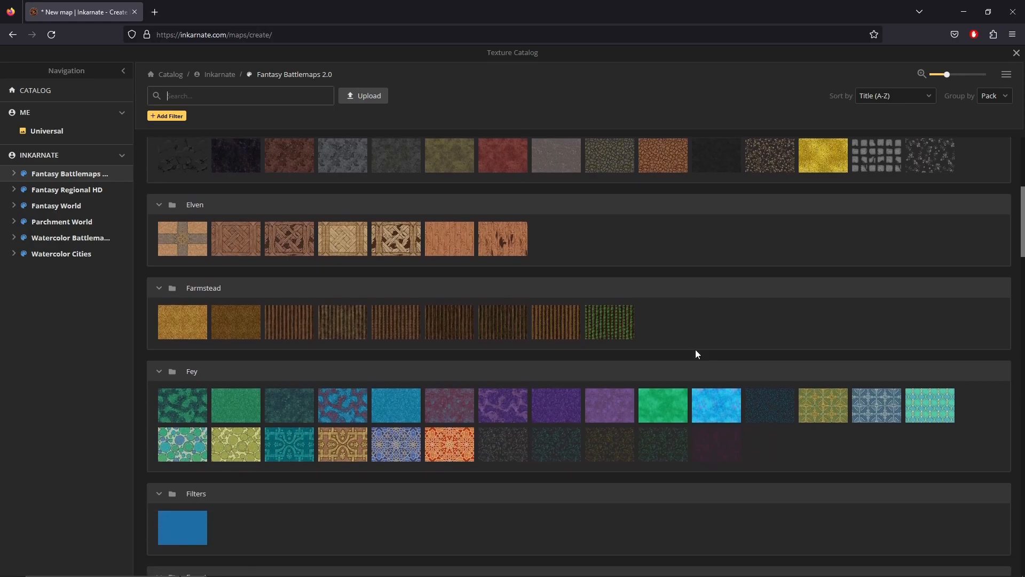
pyautogui.scroll(-6, 697, 351)
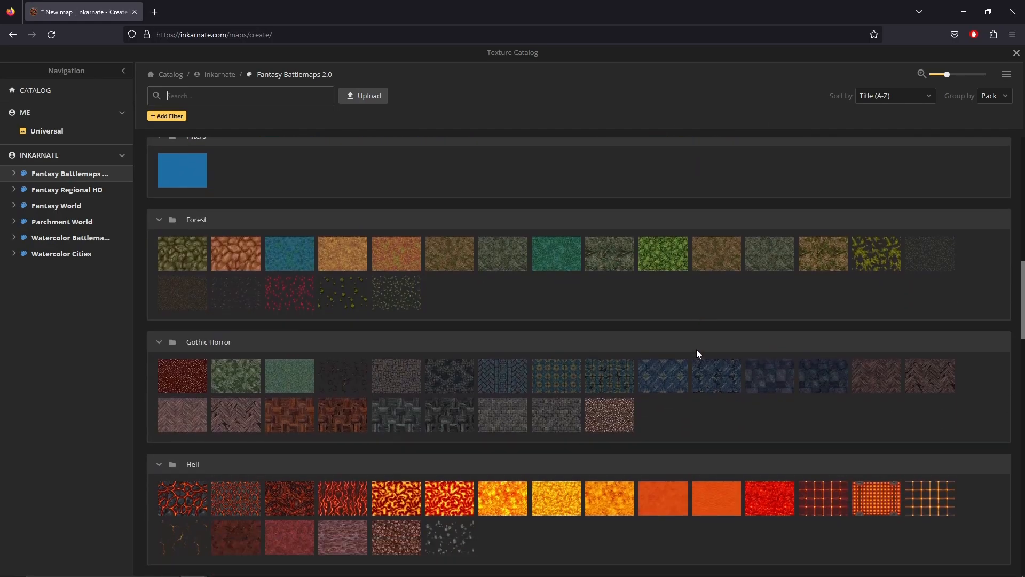
pyautogui.scroll(-9, 706, 352)
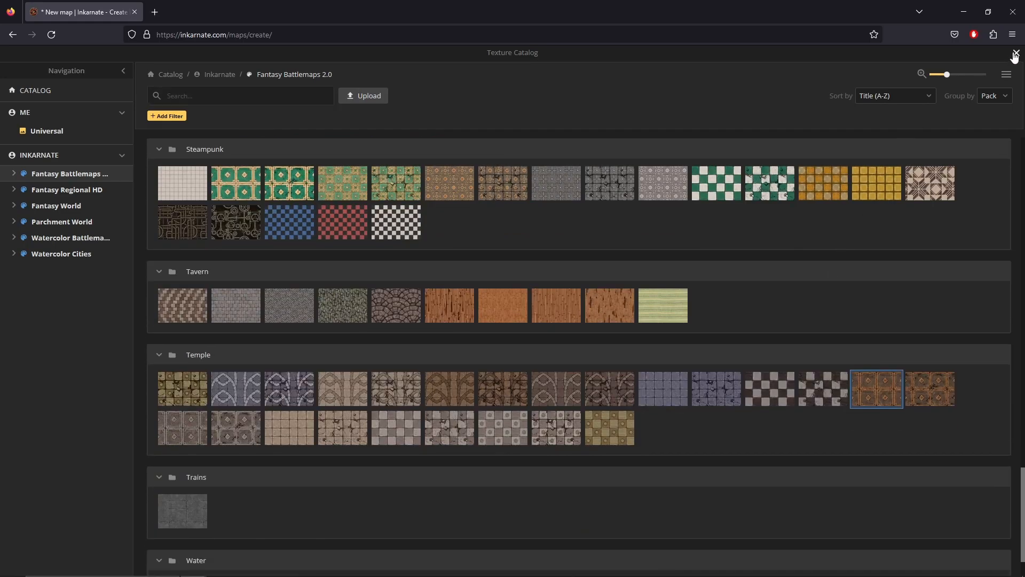
pyautogui.click(1016, 54)
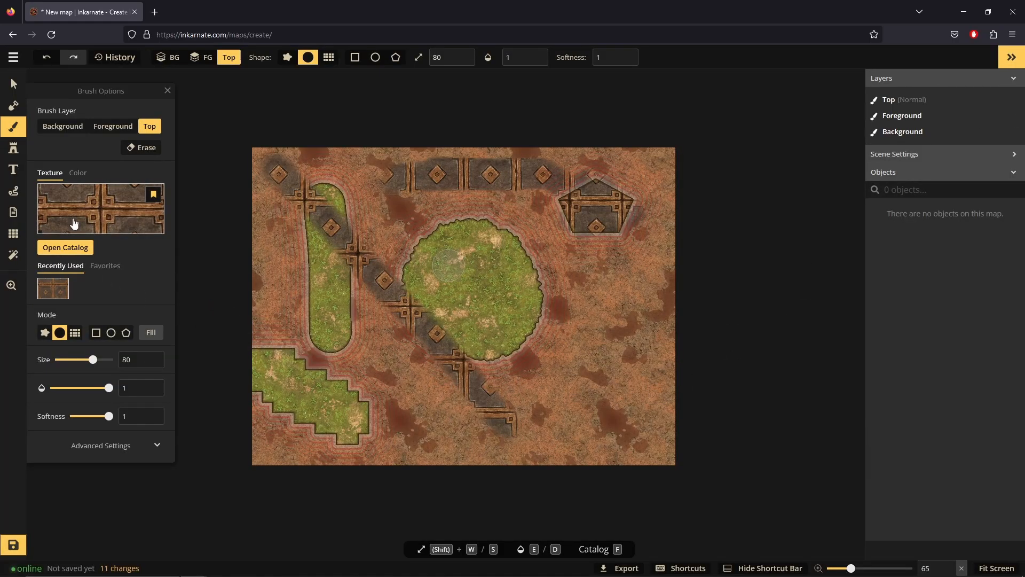
# Step: Try a size 200 brush at opacities 0.04 and 0.24 and softness 0.31 on the Top layer around the grass circle
pyautogui.moveTo(92, 362)
pyautogui.mouseDown()
pyautogui.moveTo(111, 363)
pyautogui.moveTo(56, 389)
pyautogui.mouseUp()
pyautogui.click(475, 283)
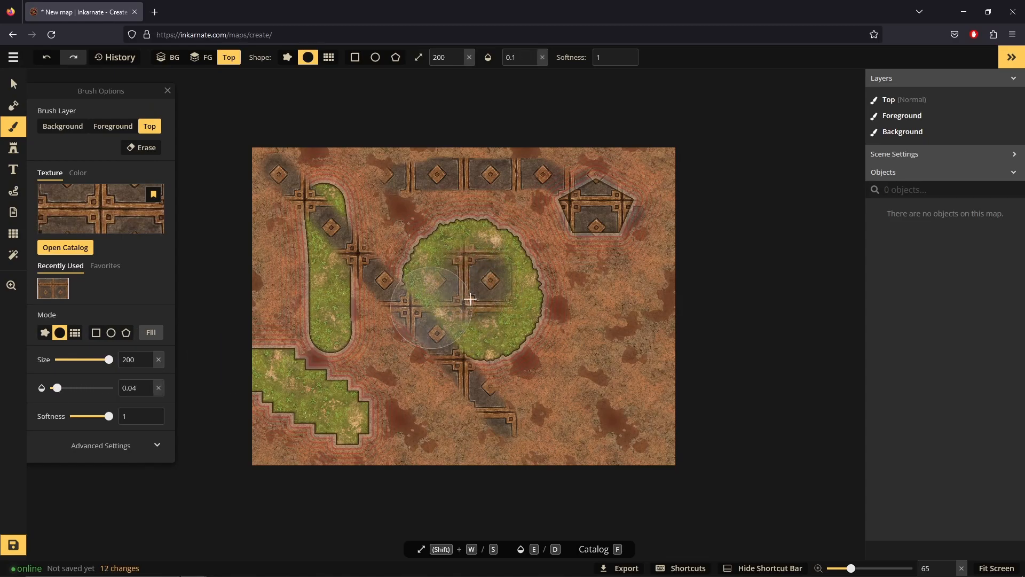
pyautogui.moveTo(57, 389); pyautogui.dragTo(72, 388)
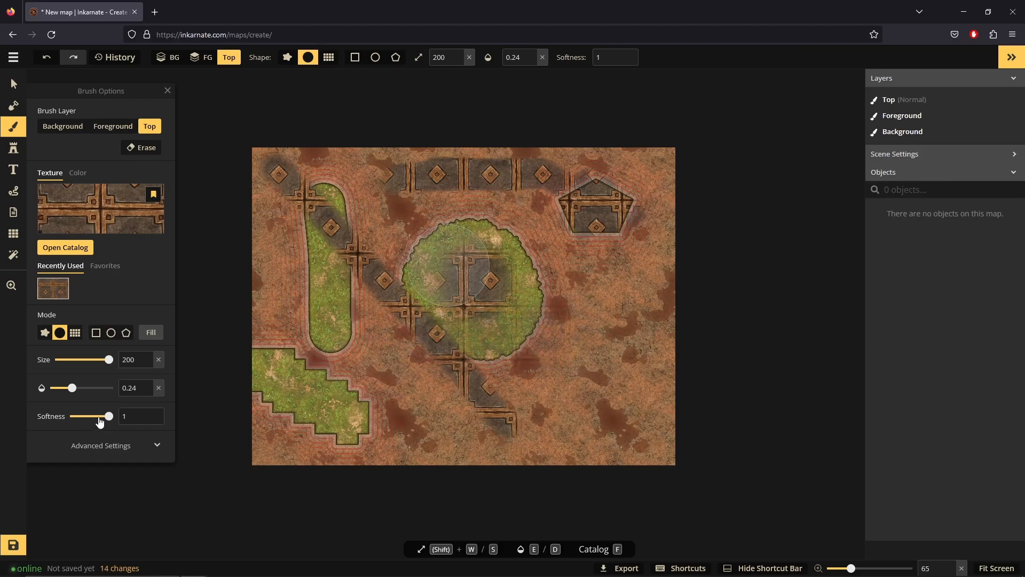
pyautogui.moveTo(109, 416); pyautogui.dragTo(84, 416)
pyautogui.moveTo(332, 280)
pyautogui.mouseDown()
pyautogui.moveTo(341, 380)
pyautogui.moveTo(333, 400)
pyautogui.moveTo(303, 321)
pyautogui.moveTo(386, 258)
pyautogui.moveTo(429, 300)
pyautogui.moveTo(532, 302)
pyautogui.moveTo(431, 383)
pyautogui.moveTo(293, 440)
pyautogui.moveTo(319, 315)
pyautogui.moveTo(467, 237)
pyautogui.moveTo(448, 301)
pyautogui.moveTo(334, 335)
pyautogui.moveTo(532, 233)
pyautogui.moveTo(571, 232)
pyautogui.moveTo(453, 323)
pyautogui.moveTo(402, 318)
pyautogui.moveTo(462, 331)
pyautogui.mouseUp()
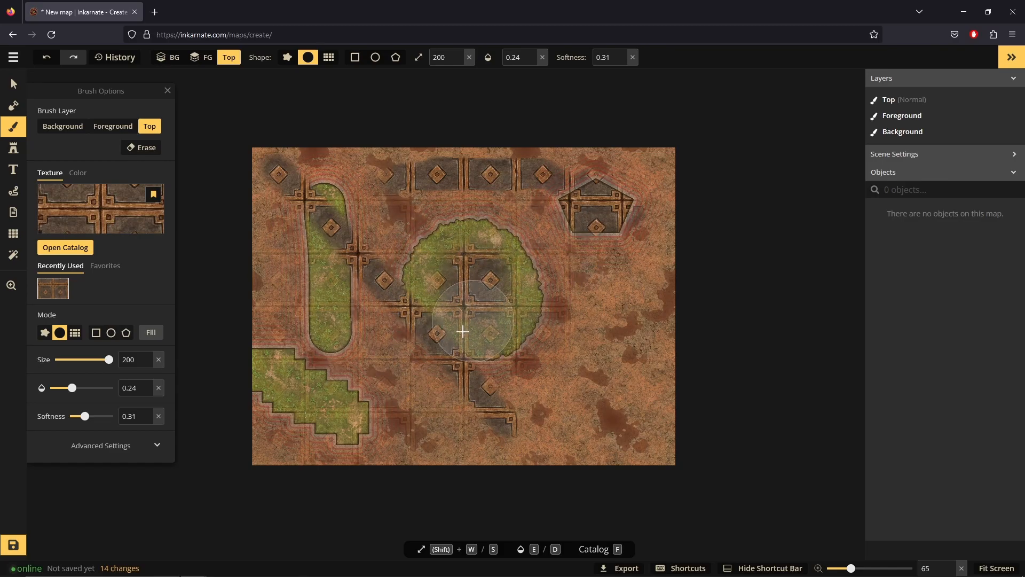
# Step: Reset the brush opacity to 1, paint tiles on the Top layer east of the grass circle, and reset the softness to 1
pyautogui.click(158, 389)
pyautogui.moveTo(640, 315); pyautogui.dragTo(630, 411)
pyautogui.click(158, 416)
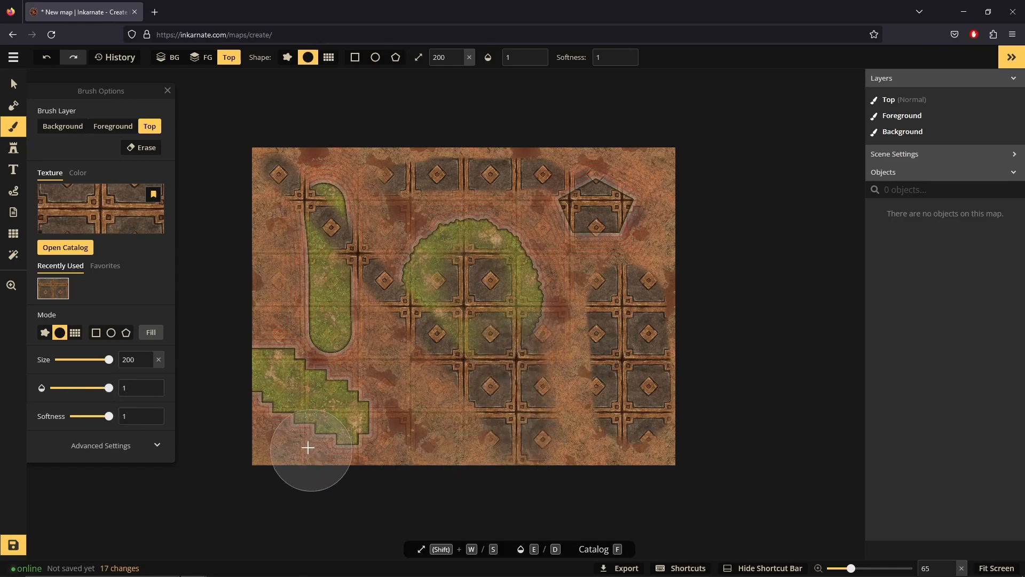
# Step: Erase the tile texture painted on the Top layer, and brush over the pentagon on the foreground layer
pyautogui.click(146, 147)
pyautogui.moveTo(304, 187)
pyautogui.mouseDown()
pyautogui.moveTo(359, 198)
pyautogui.moveTo(552, 171)
pyautogui.moveTo(359, 213)
pyautogui.moveTo(298, 310)
pyautogui.moveTo(771, 460)
pyautogui.mouseUp()
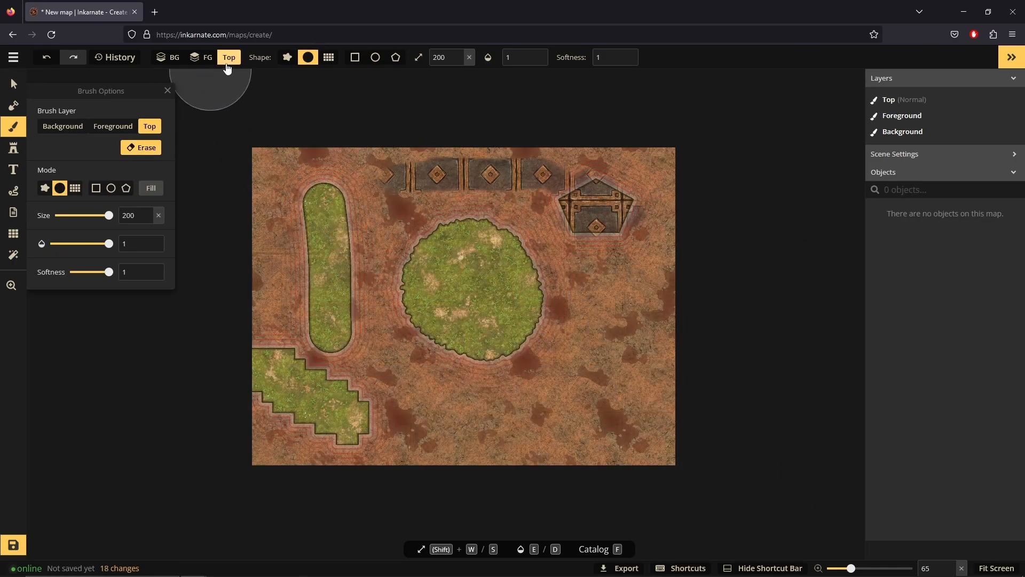
pyautogui.moveTo(595, 196)
pyautogui.mouseDown()
pyautogui.moveTo(683, 215)
pyautogui.moveTo(580, 191)
pyautogui.moveTo(531, 210)
pyautogui.moveTo(623, 220)
pyautogui.mouseUp()
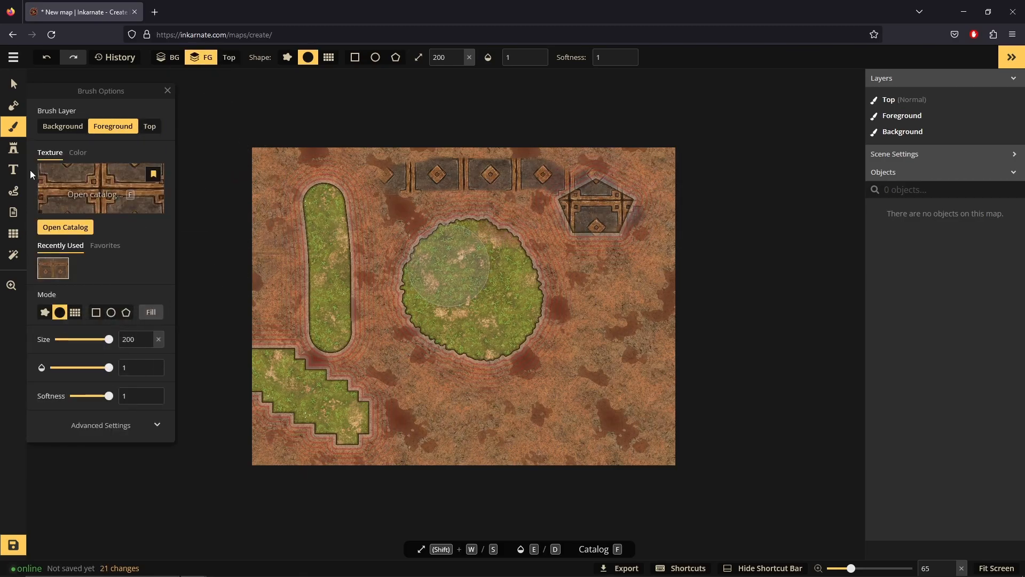
# Step: Place three random Summer Trees stamps at size 100: one on the grass circle, one east and one south of it
pyautogui.click(14, 148)
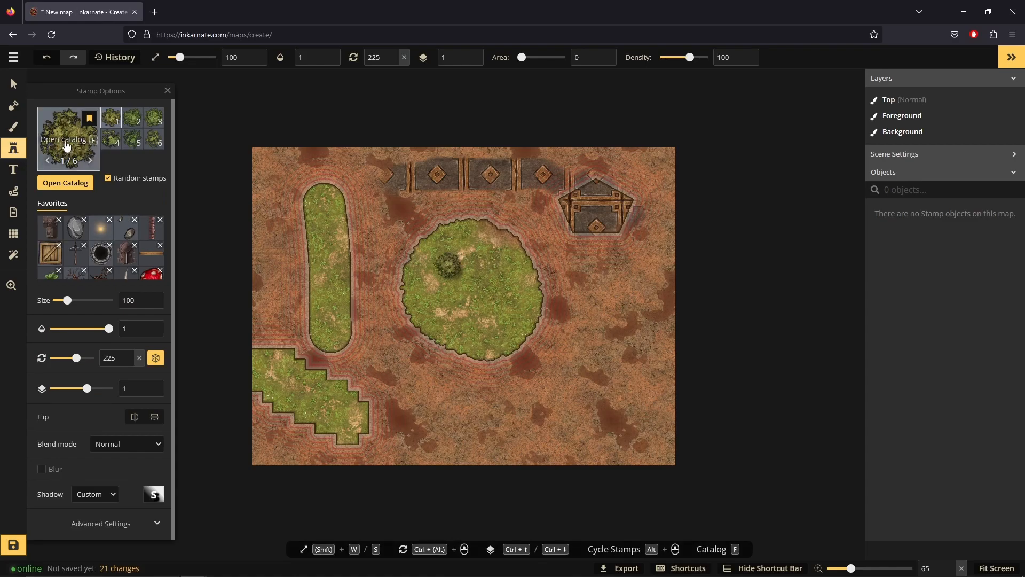
pyautogui.click(439, 266)
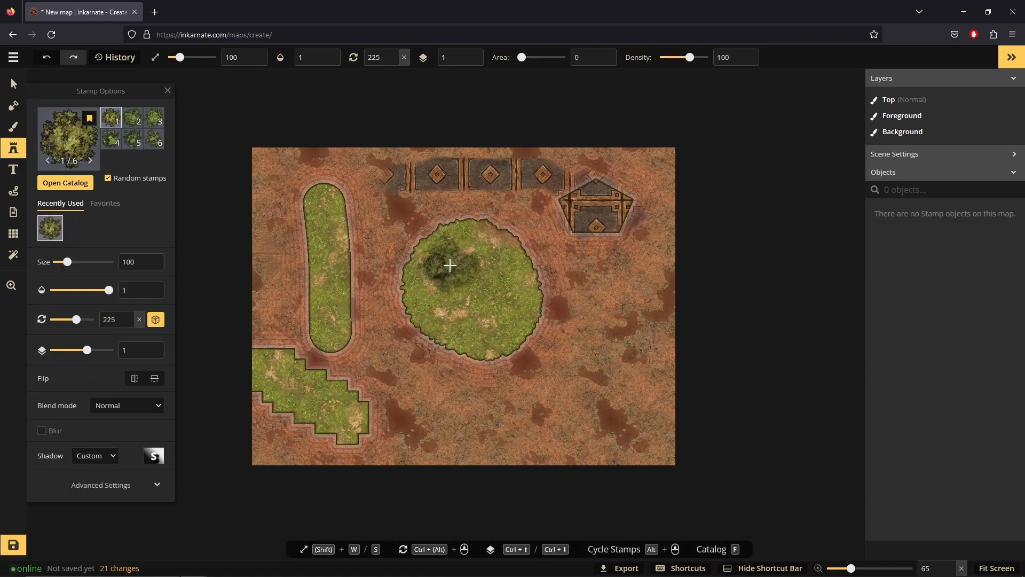
pyautogui.click(621, 334)
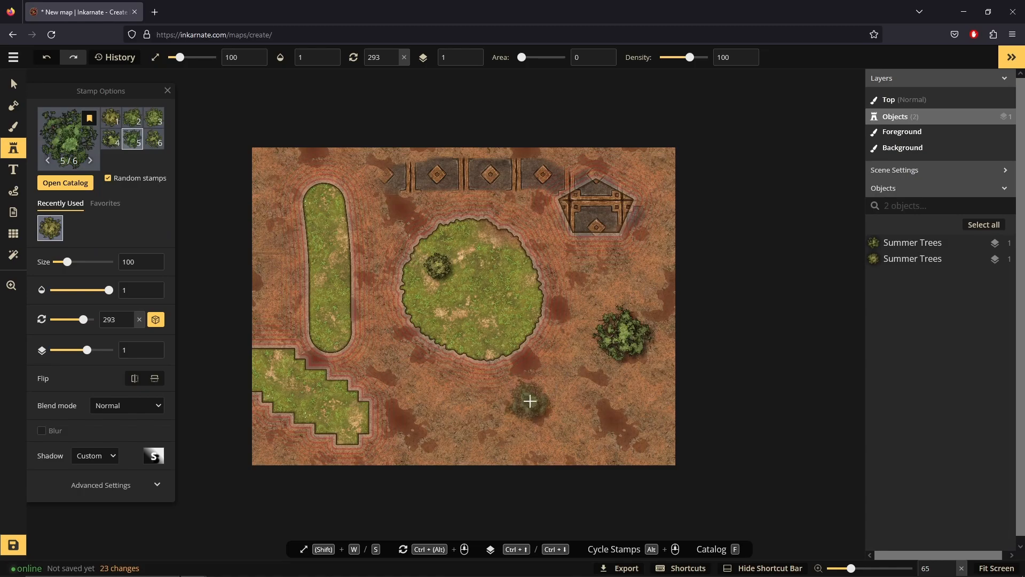
pyautogui.click(530, 403)
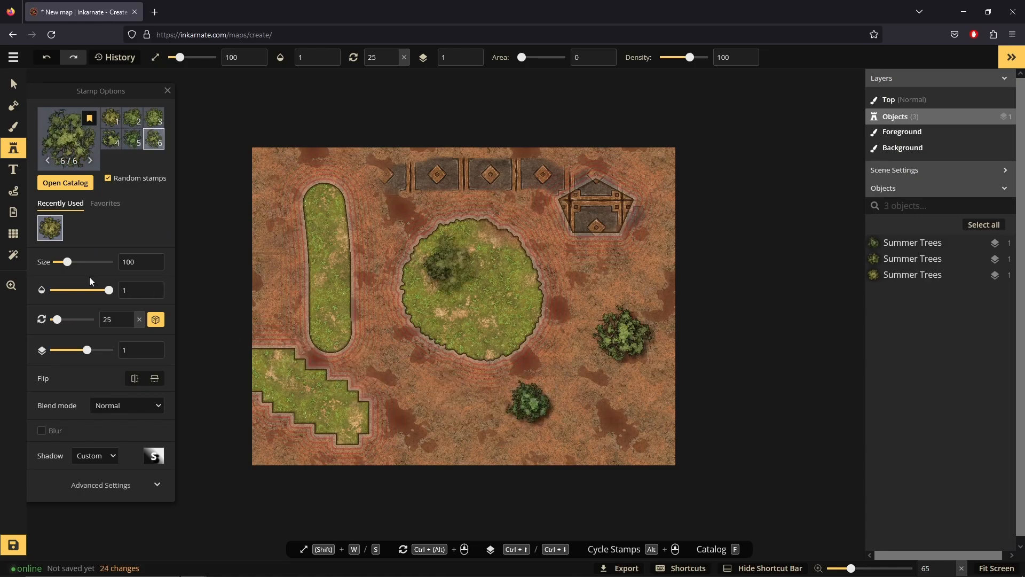
# Step: Set the tree stamp to size 179, rotation 58 and layer 2, and place one on the grass circle
pyautogui.moveTo(71, 263); pyautogui.dragTo(109, 291)
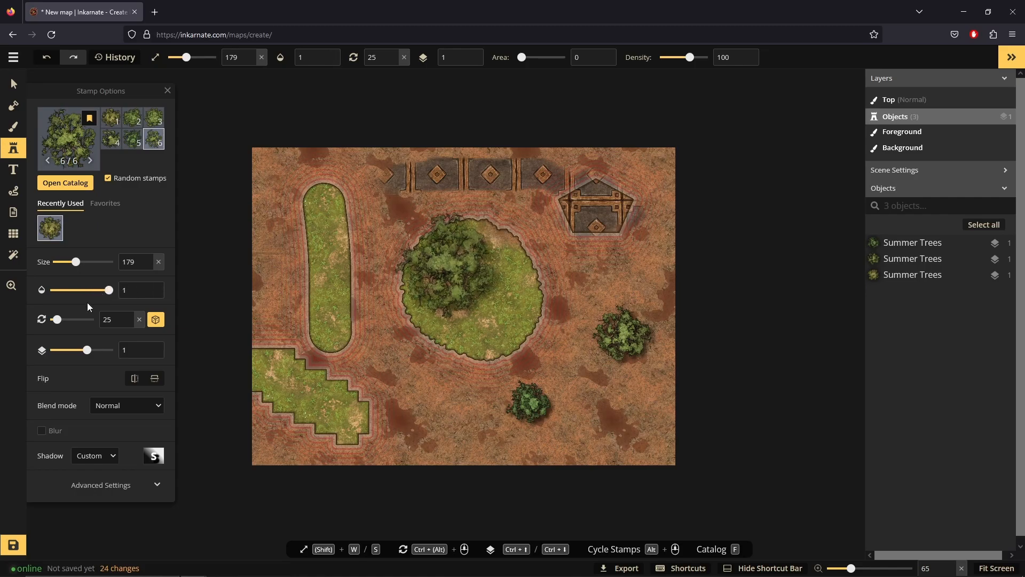
pyautogui.moveTo(56, 323)
pyautogui.mouseDown()
pyautogui.moveTo(92, 322)
pyautogui.moveTo(61, 321)
pyautogui.mouseUp()
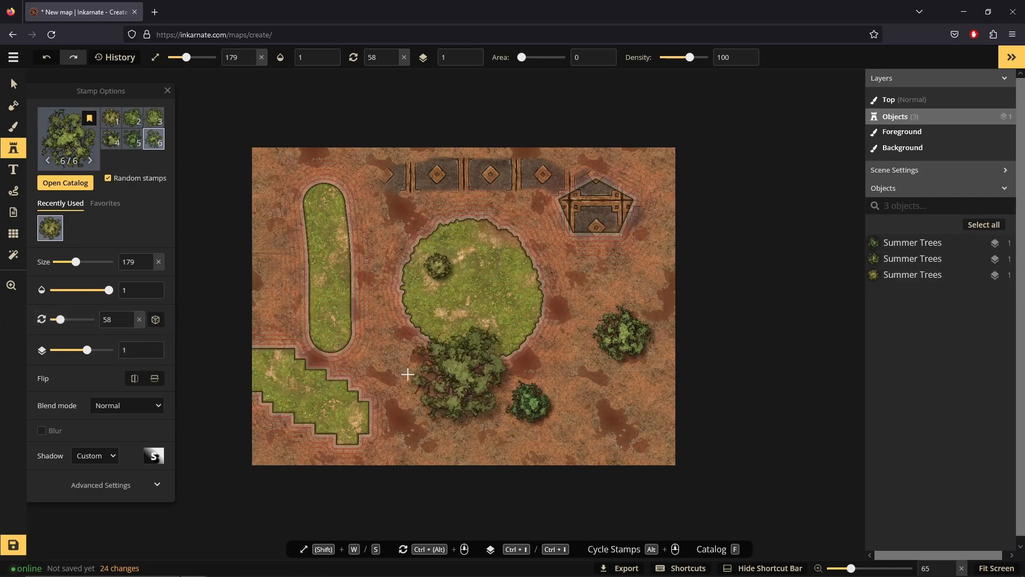
pyautogui.click(149, 347)
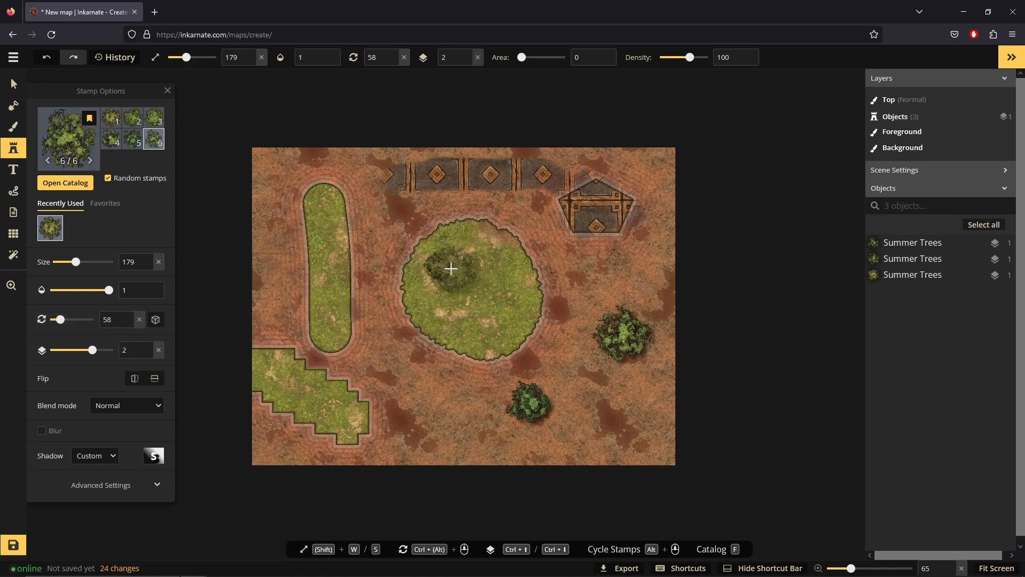
pyautogui.click(449, 268)
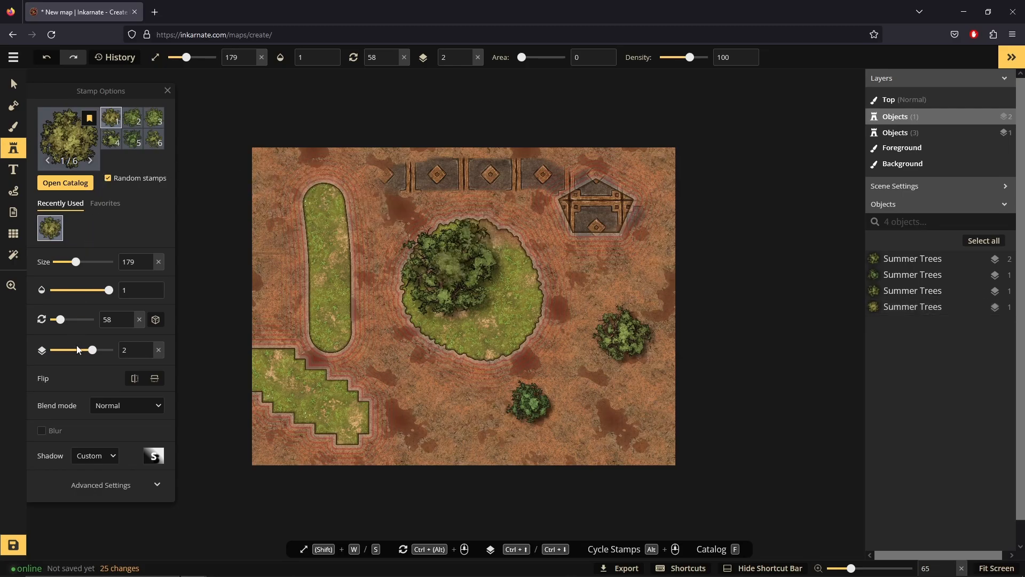
# Step: Flip the tree stamp horizontally and back, and choose the third Summer Trees variant
pyautogui.click(132, 382)
pyautogui.click(132, 382)
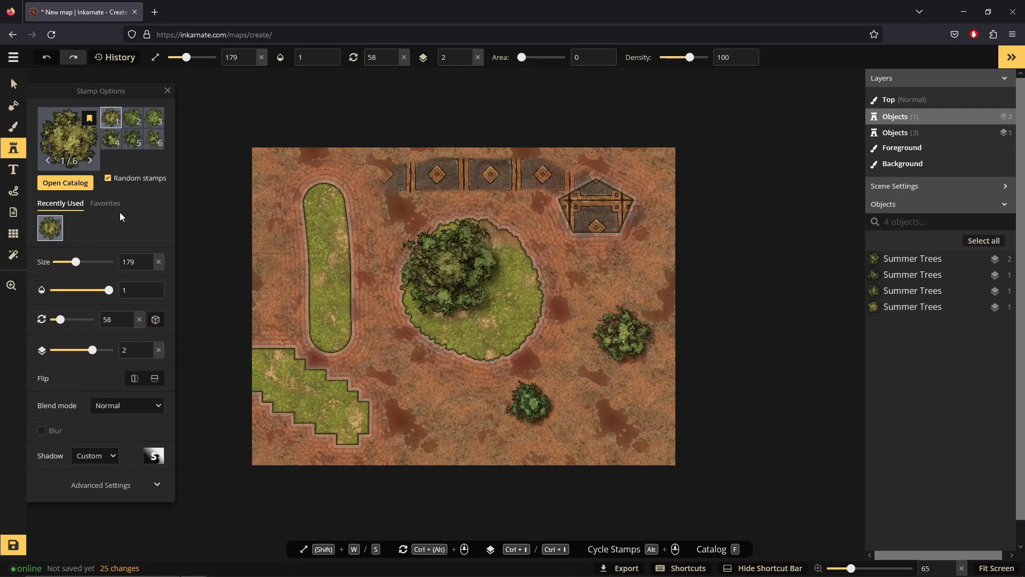
pyautogui.click(154, 118)
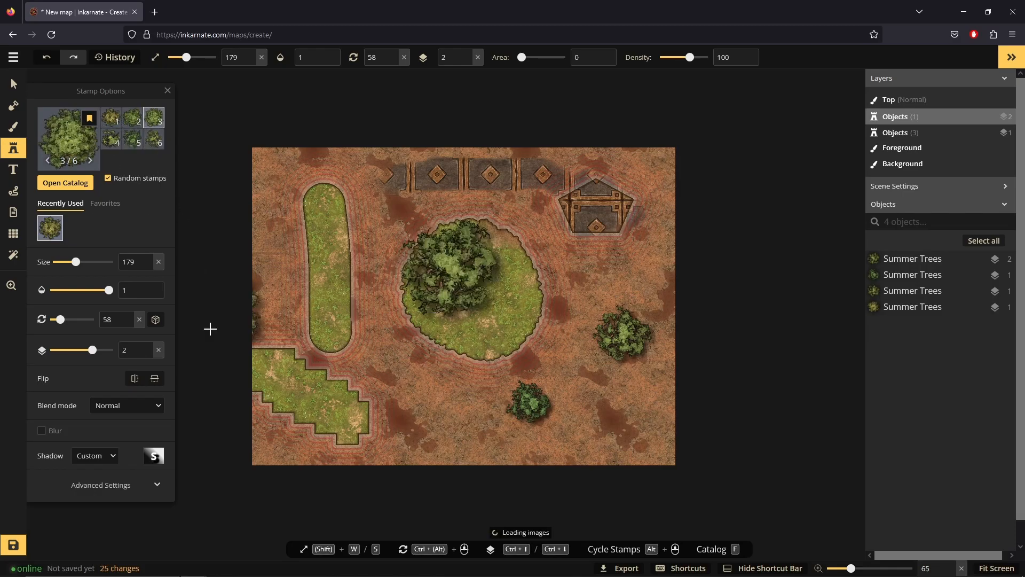
# Step: Look through the tree stamp's blend modes, and keep Normal
pyautogui.click(157, 401)
pyautogui.scroll(-2, 111, 318)
pyautogui.scroll(-3, 111, 319)
pyautogui.click(144, 409)
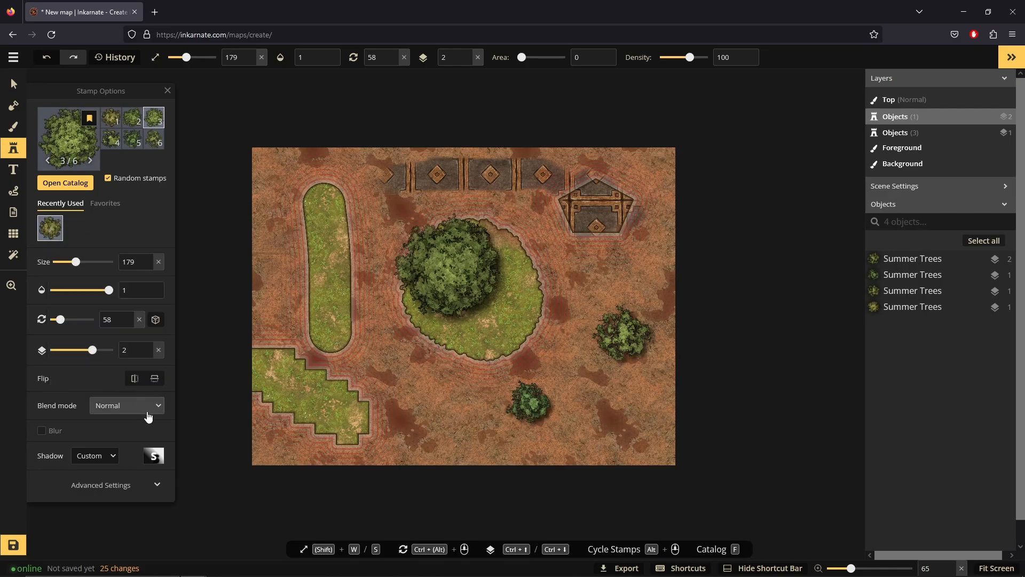
# Step: Enable stamp blur with radius 10, paint a row of trees across the lower part of the map, and turn blur off
pyautogui.click(37, 432)
pyautogui.moveTo(353, 374)
pyautogui.mouseDown()
pyautogui.moveTo(556, 373)
pyautogui.moveTo(626, 395)
pyautogui.mouseUp()
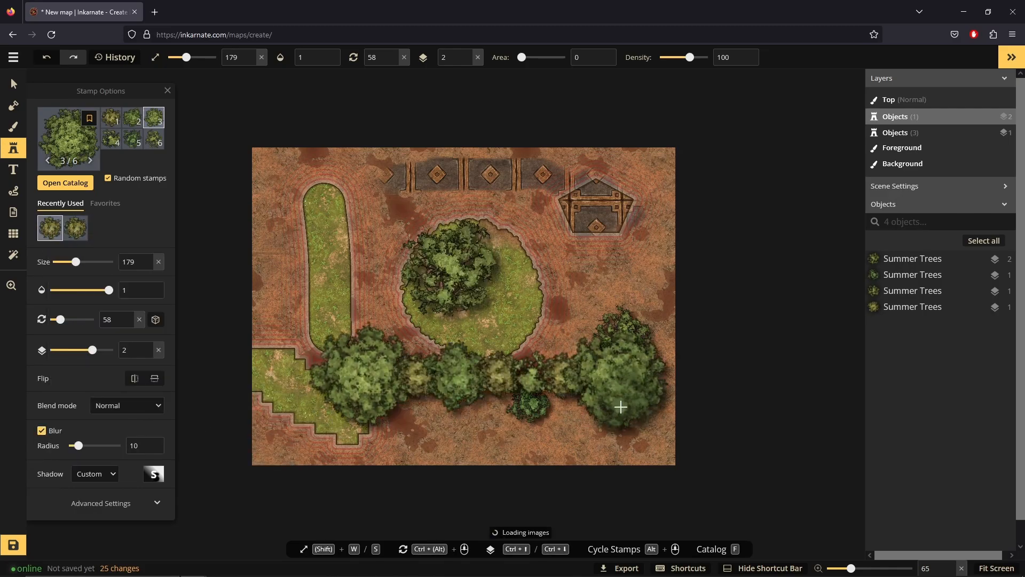
pyautogui.click(43, 432)
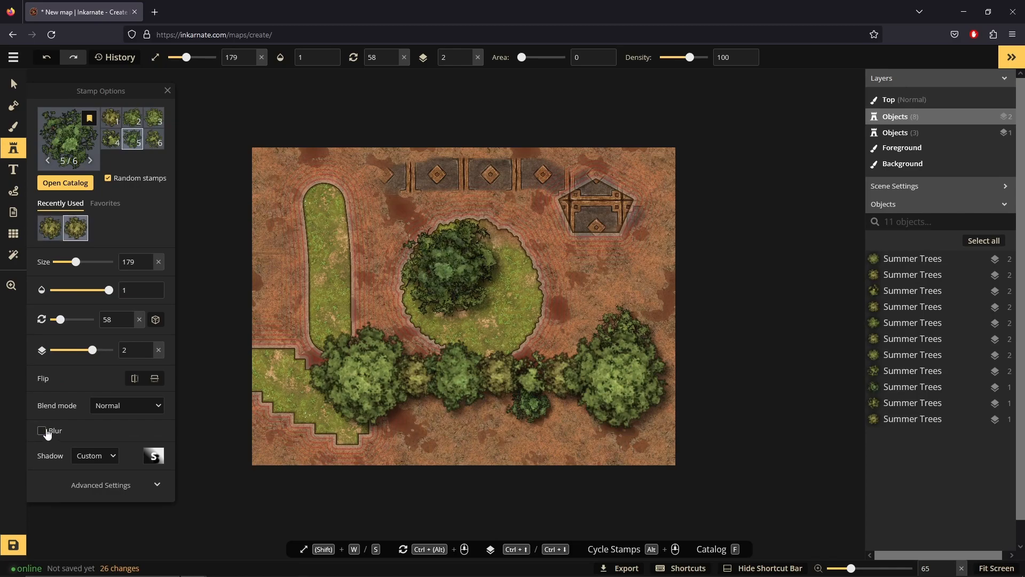
# Step: Move the row of blurred trees slightly up and left, and set its hue to -37, saturation 67, brightness 78 and contrast 81
pyautogui.click(123, 485)
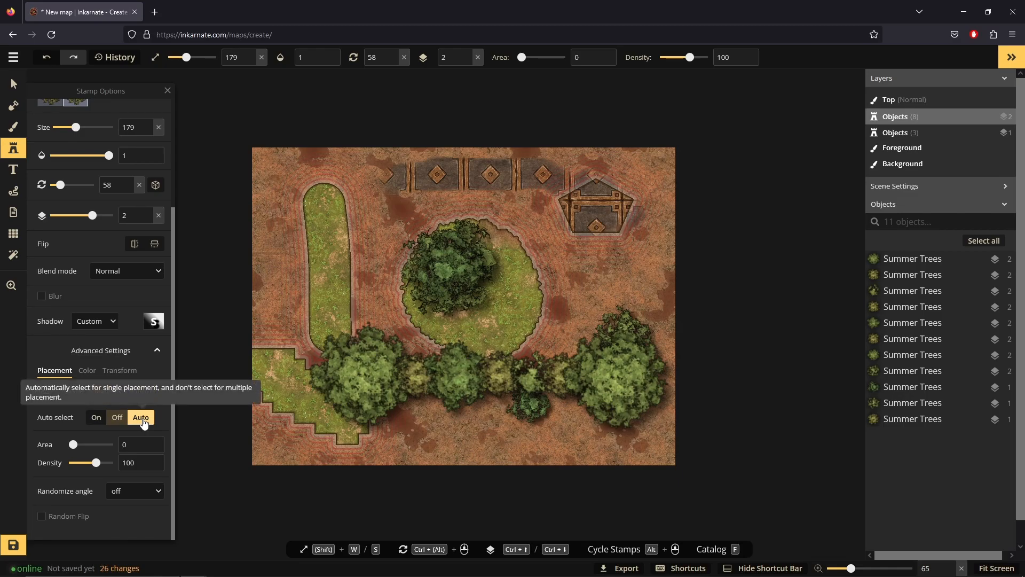
pyautogui.click(14, 84)
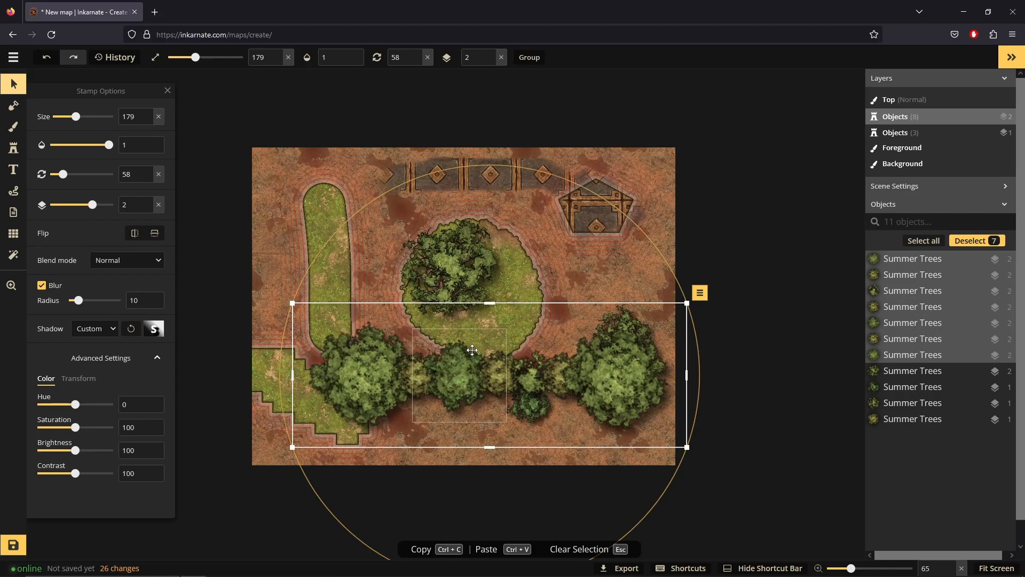
pyautogui.moveTo(460, 349)
pyautogui.mouseDown()
pyautogui.moveTo(430, 211)
pyautogui.moveTo(415, 456)
pyautogui.moveTo(521, 224)
pyautogui.moveTo(426, 223)
pyautogui.moveTo(453, 341)
pyautogui.mouseUp()
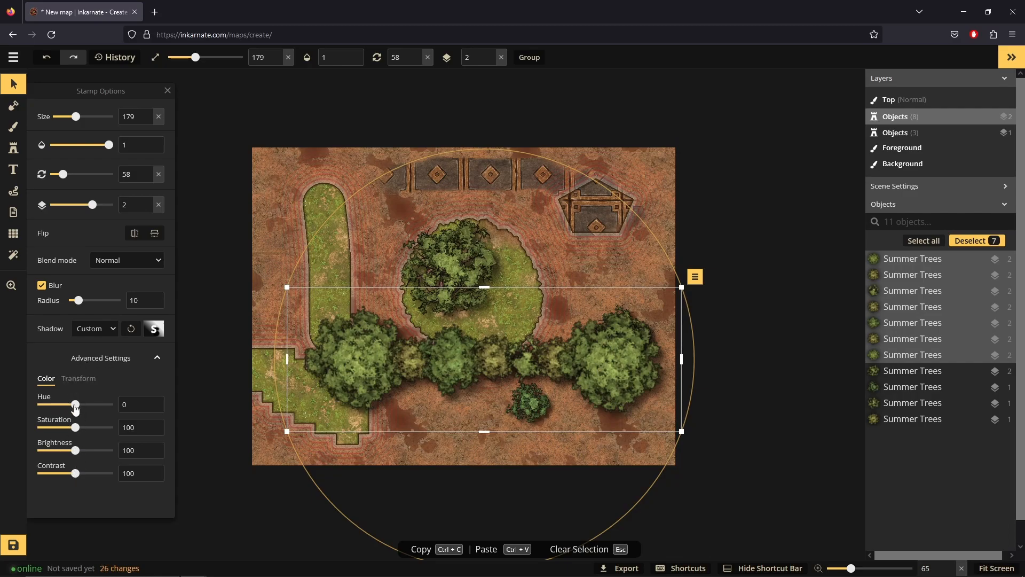
pyautogui.moveTo(75, 404); pyautogui.dragTo(72, 476)
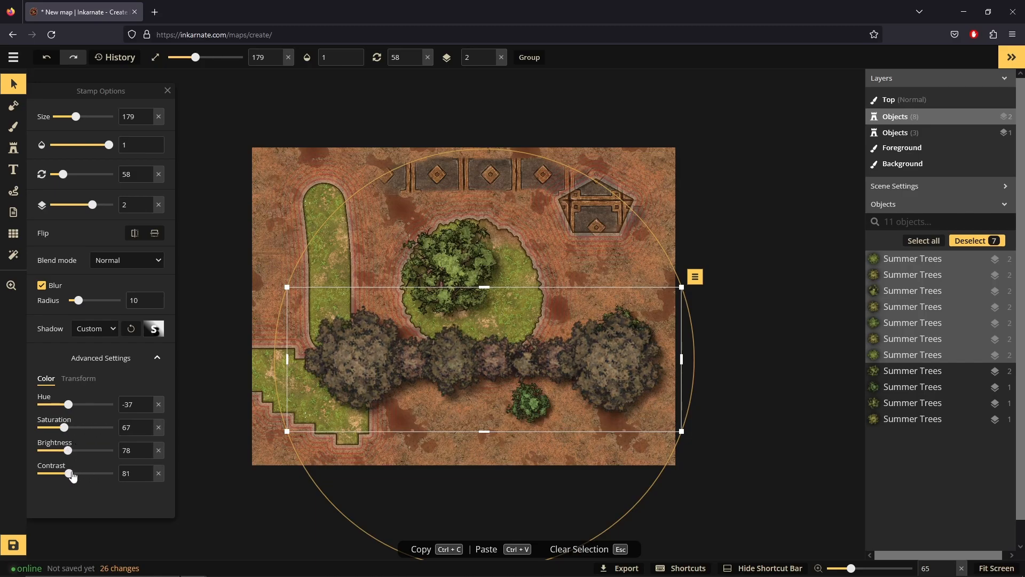
# Step: Try the transform settings on the selected row of blurred trees, and delete the row
pyautogui.click(77, 378)
pyautogui.moveTo(81, 405); pyautogui.dragTo(67, 427)
pyautogui.press('Delete')
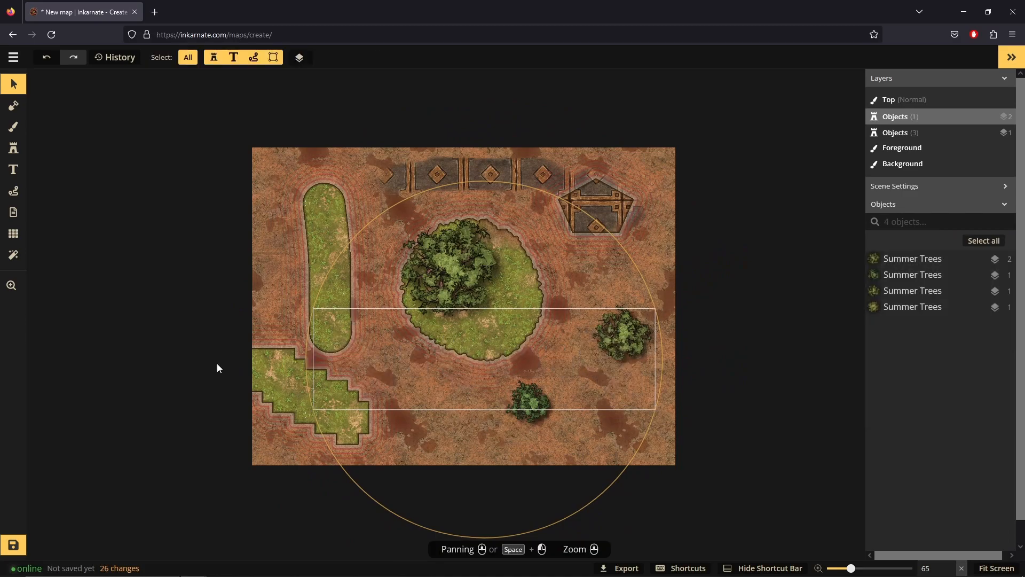
# Step: Place the text "Hello Everyone" on the round grass patch and look through the fonts, keeping IM Fell English SC
pyautogui.click(18, 167)
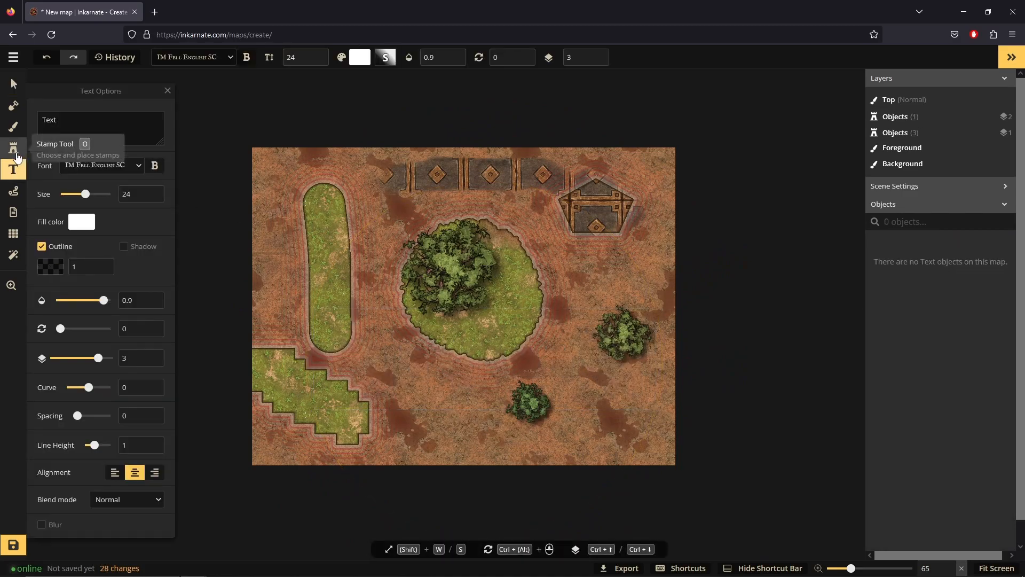
pyautogui.click(477, 330)
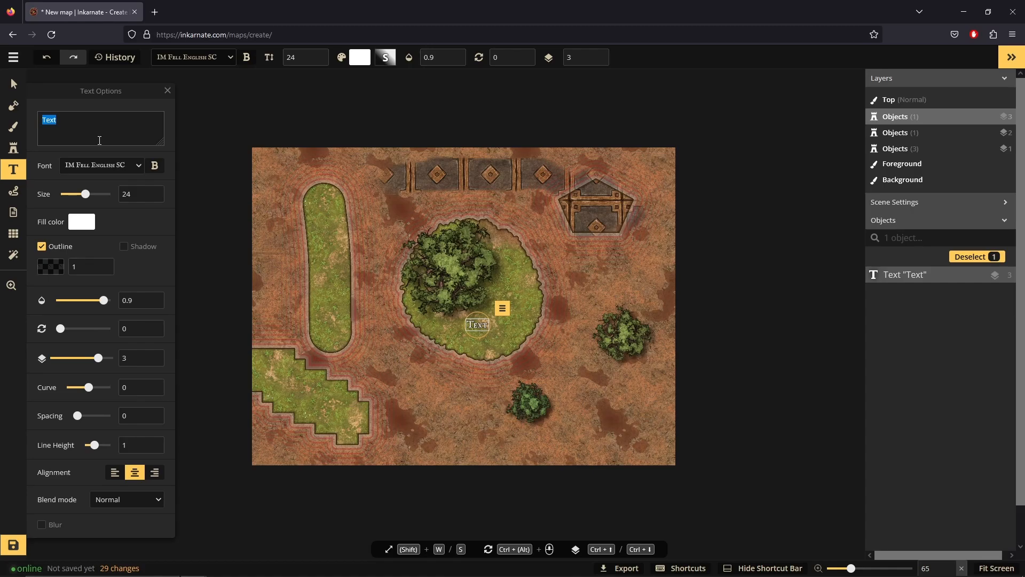
pyautogui.write('Hello Everyone')
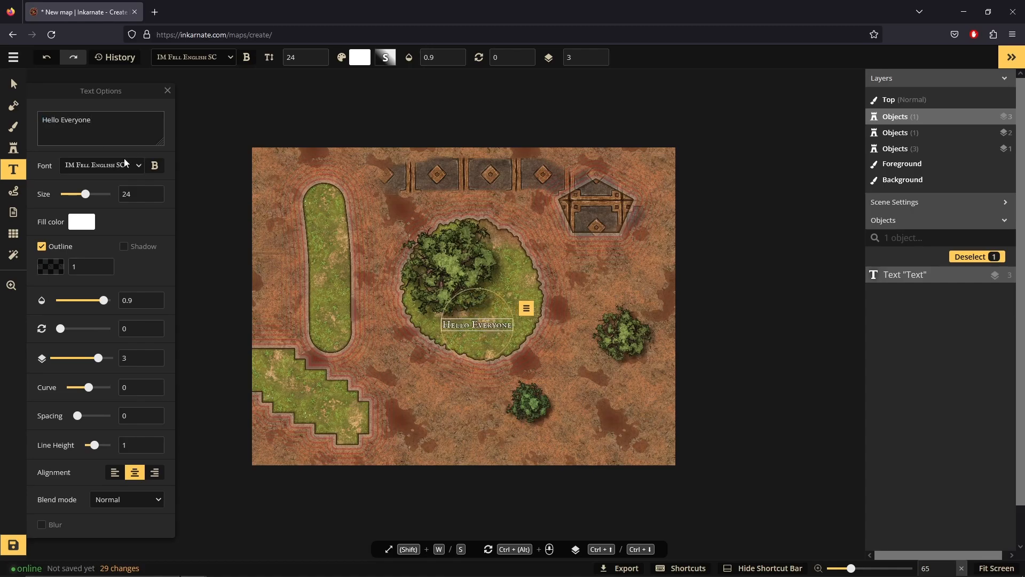
pyautogui.click(124, 161)
pyautogui.moveTo(142, 213)
pyautogui.mouseDown()
pyautogui.moveTo(143, 330)
pyautogui.moveTo(152, 280)
pyautogui.moveTo(143, 187)
pyautogui.mouseUp()
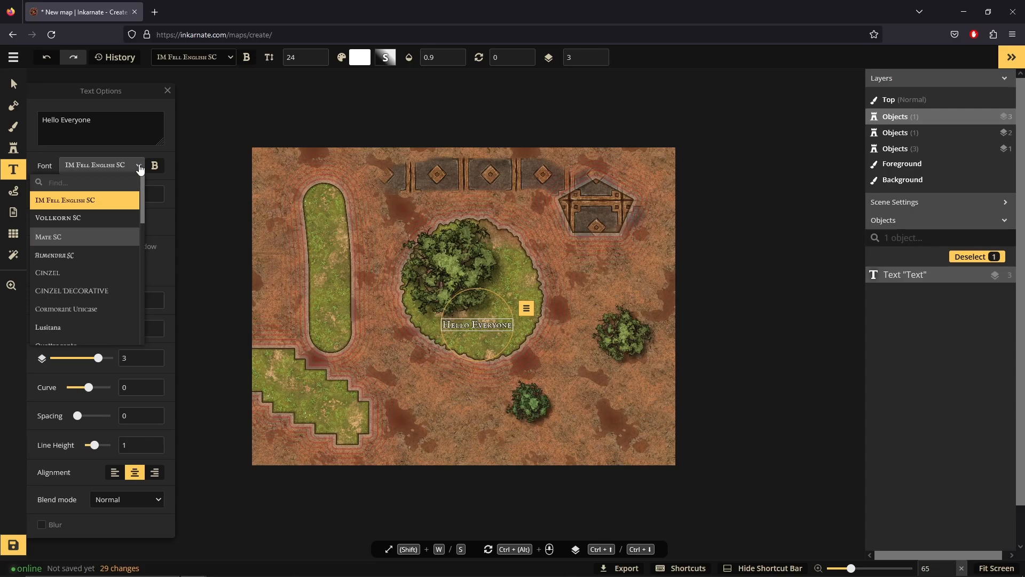
pyautogui.click(140, 169)
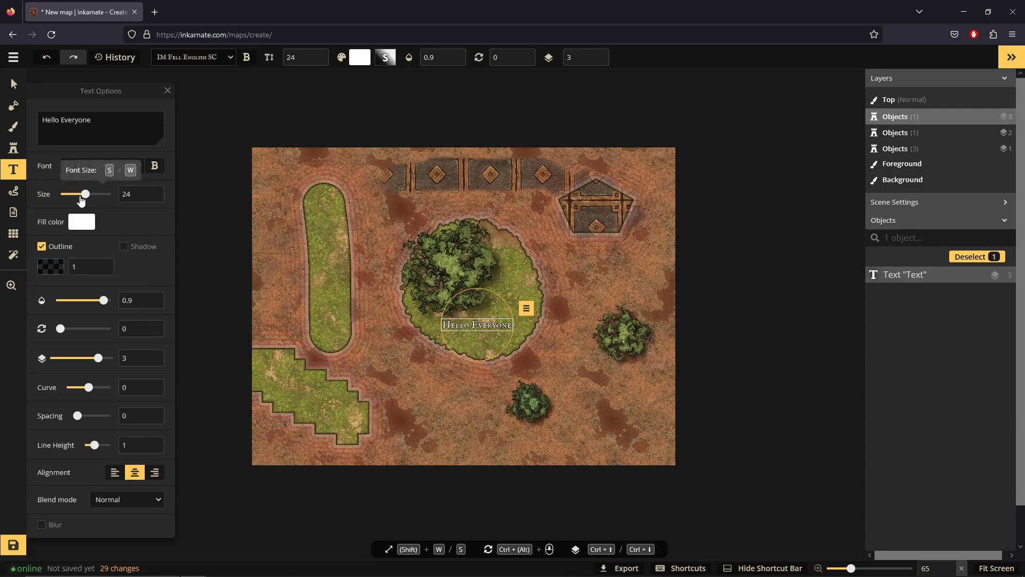
# Step: Set the text's size to 37 and its fill color to dark green 224739
pyautogui.moveTo(86, 195); pyautogui.dragTo(92, 202)
pyautogui.click(83, 227)
pyautogui.click(224, 230)
pyautogui.moveTo(223, 235)
pyautogui.mouseDown()
pyautogui.moveTo(198, 235)
pyautogui.moveTo(253, 237)
pyautogui.moveTo(225, 235)
pyautogui.mouseUp()
pyautogui.click(236, 196)
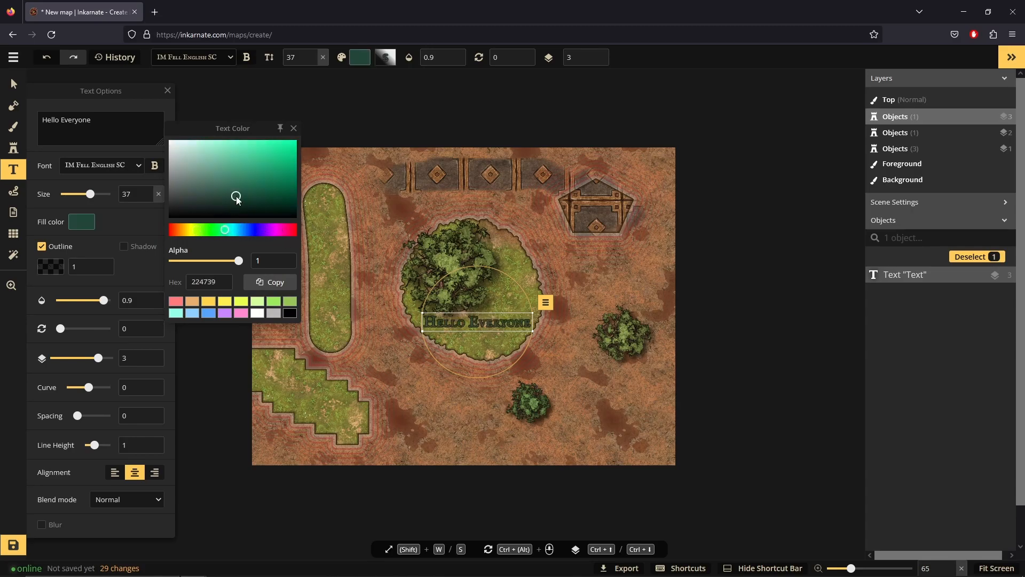
pyautogui.click(128, 228)
# Step: Toggle the text's shadow on and off, and set its opacity to 0.98, rotation to 360 and layer to 2
pyautogui.click(123, 246)
pyautogui.click(124, 246)
pyautogui.moveTo(104, 300)
pyautogui.mouseDown()
pyautogui.moveTo(80, 302)
pyautogui.moveTo(106, 301)
pyautogui.mouseUp()
pyautogui.moveTo(61, 329); pyautogui.dragTo(92, 359)
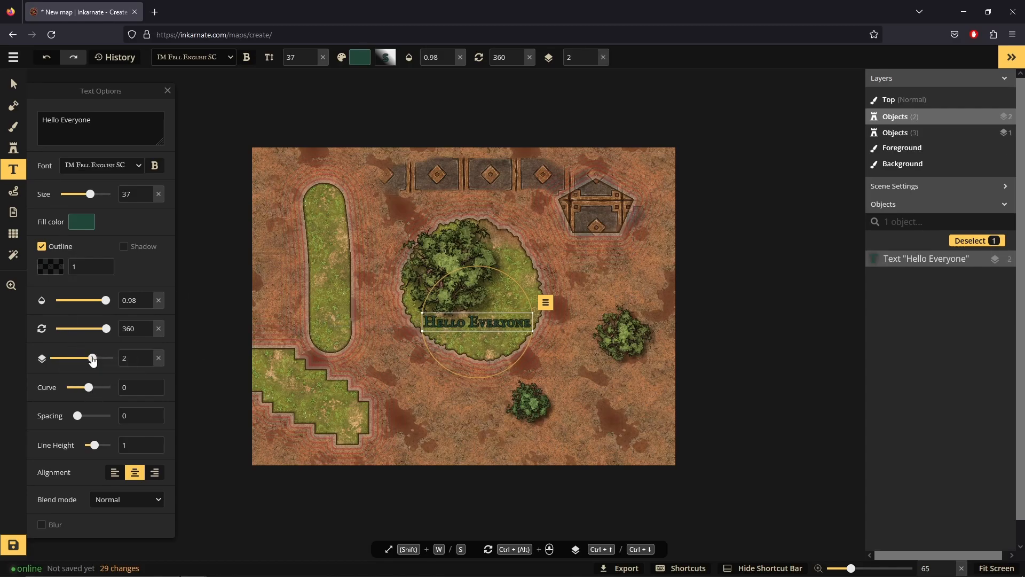
# Step: Put the text on layer 1 and move it up and left beneath the large tree
pyautogui.moveTo(93, 361); pyautogui.dragTo(85, 362)
pyautogui.click(13, 84)
pyautogui.moveTo(484, 323); pyautogui.dragTo(464, 275)
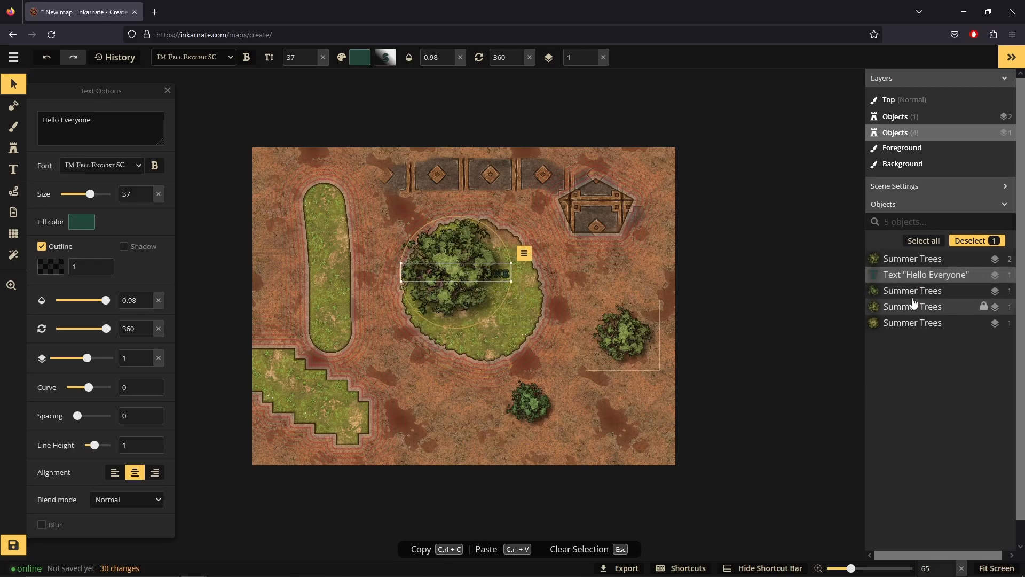
# Step: Draw a free-hand dashed path from the map's upper-left corner around to the lower right, and change its style to dotted
pyautogui.click(13, 192)
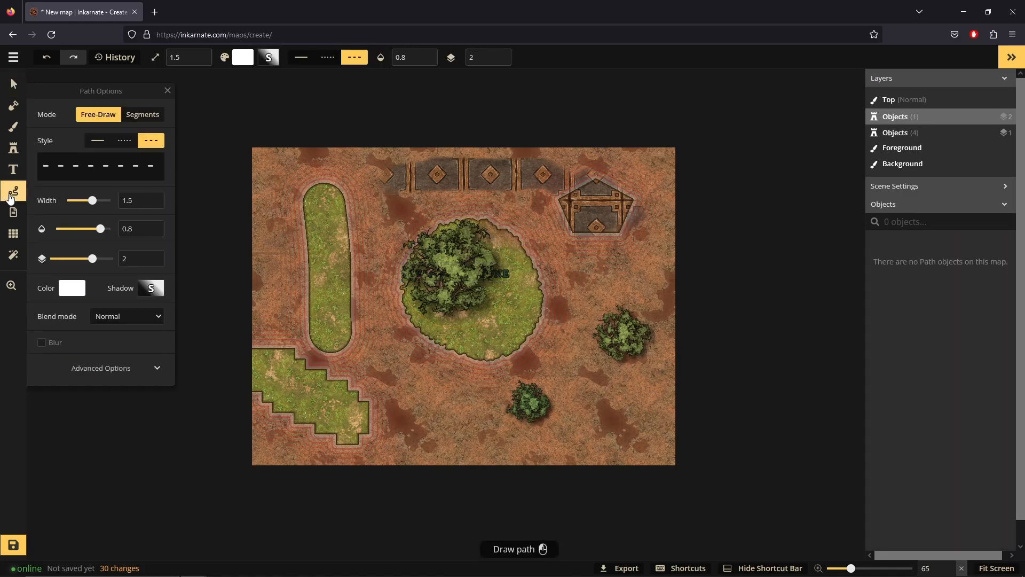
pyautogui.moveTo(271, 174); pyautogui.dragTo(262, 201)
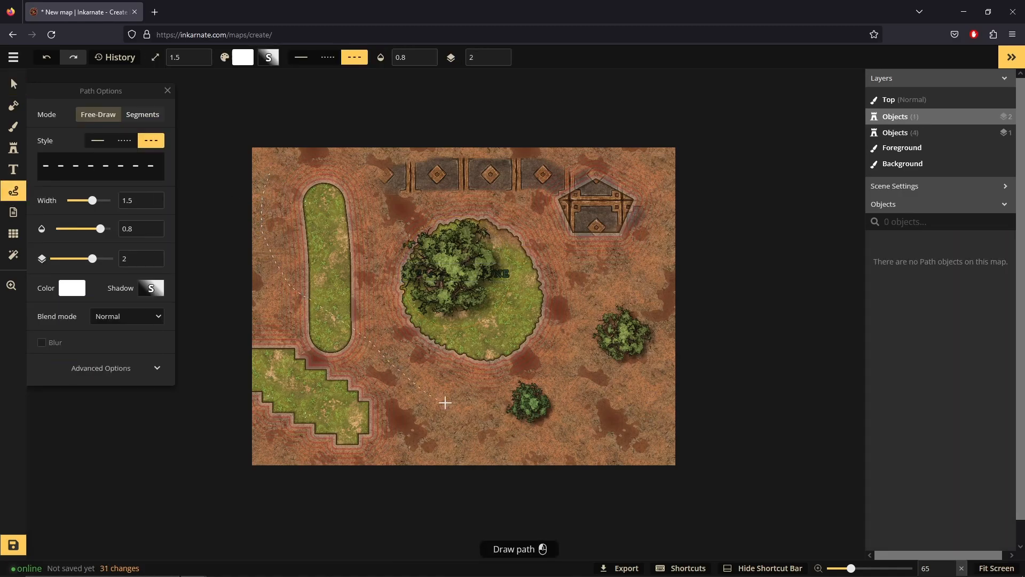
pyautogui.moveTo(632, 400); pyautogui.dragTo(632, 400)
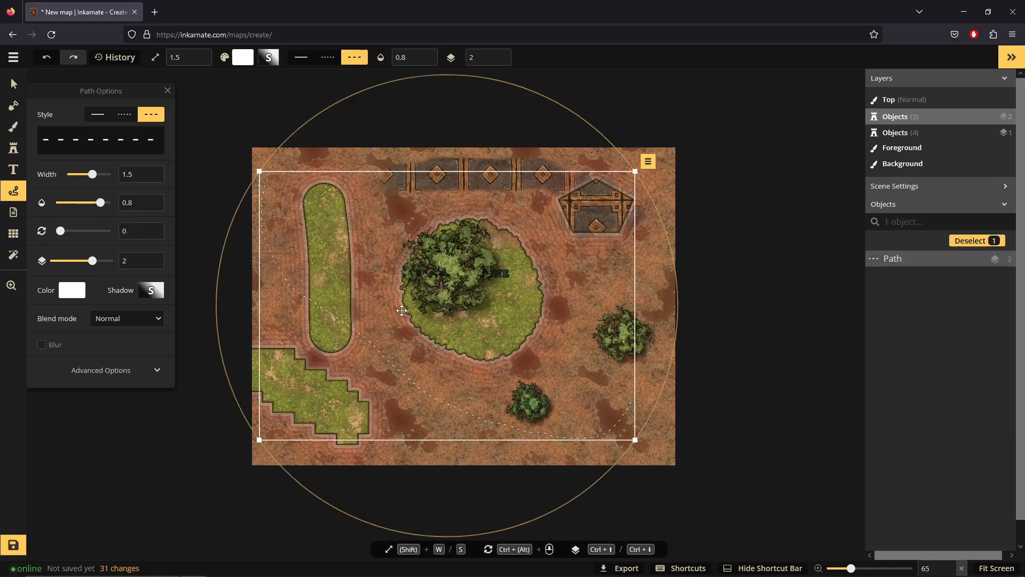
pyautogui.click(101, 116)
pyautogui.click(117, 121)
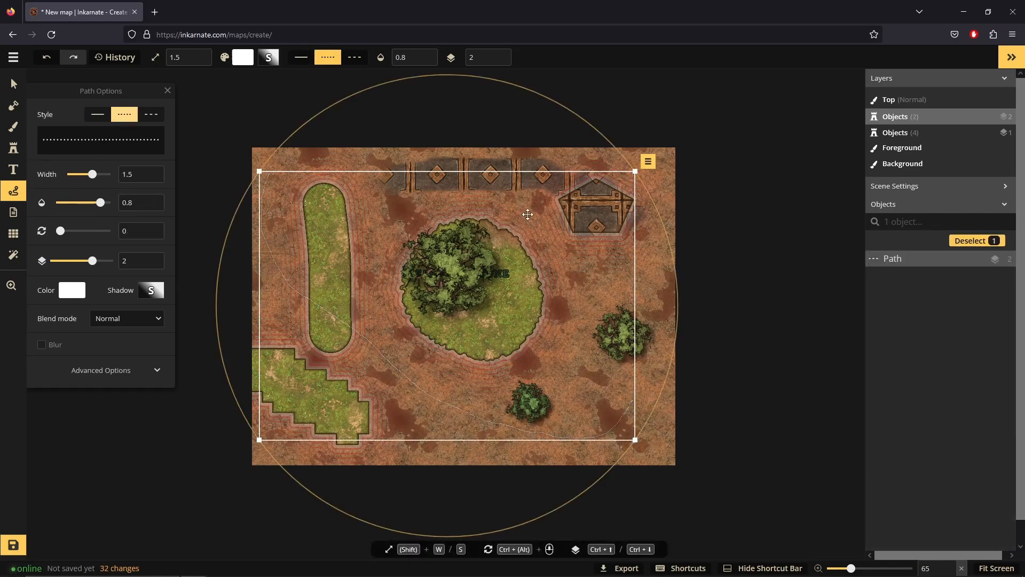
# Step: Draw a short dotted path beside the right-hand tree, try the solid, dotted and dashed styles on it, and delete it
pyautogui.click(659, 239)
pyautogui.moveTo(605, 303); pyautogui.dragTo(579, 331)
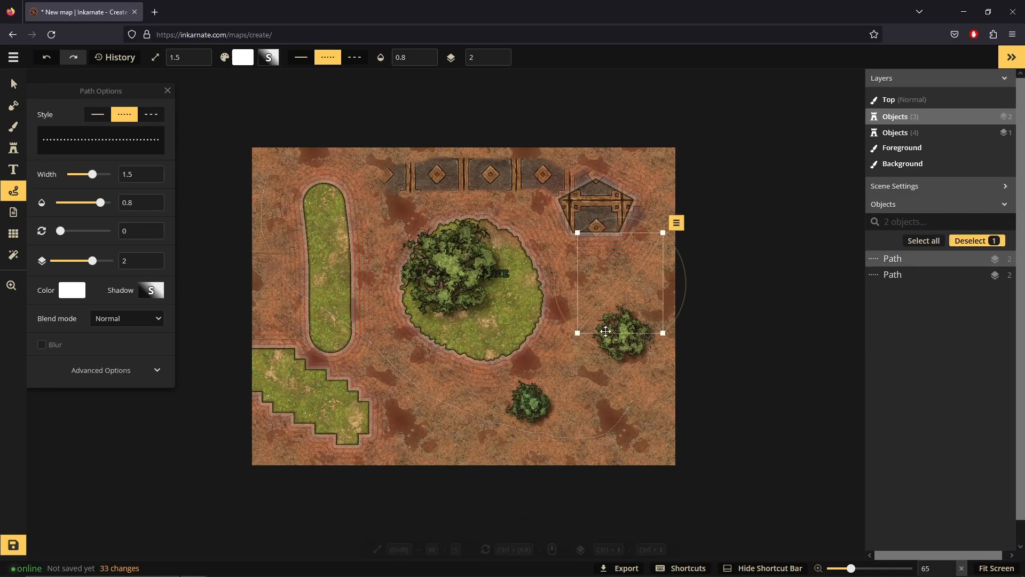
pyautogui.scroll(5, 645, 315)
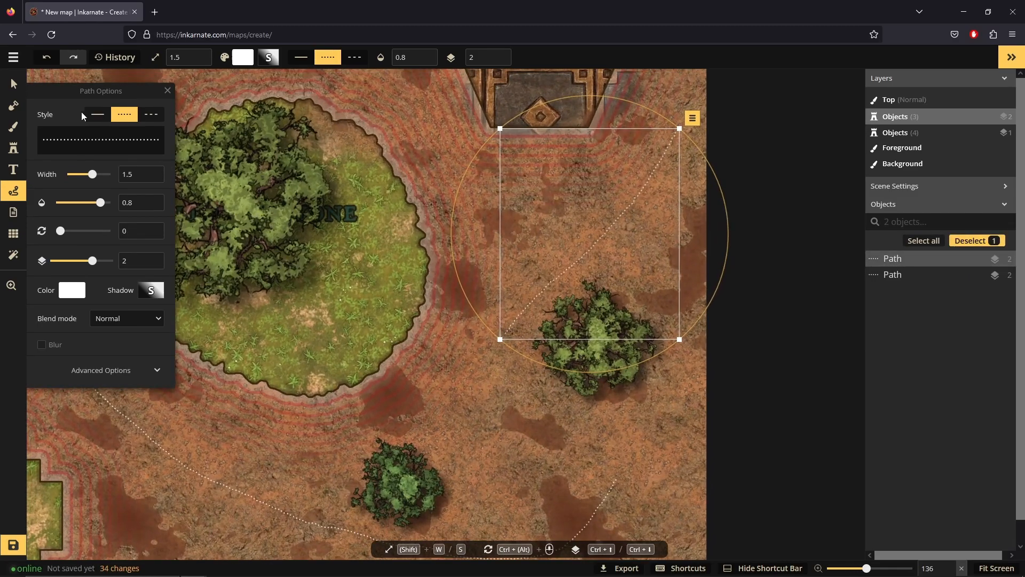
pyautogui.click(97, 114)
pyautogui.click(122, 114)
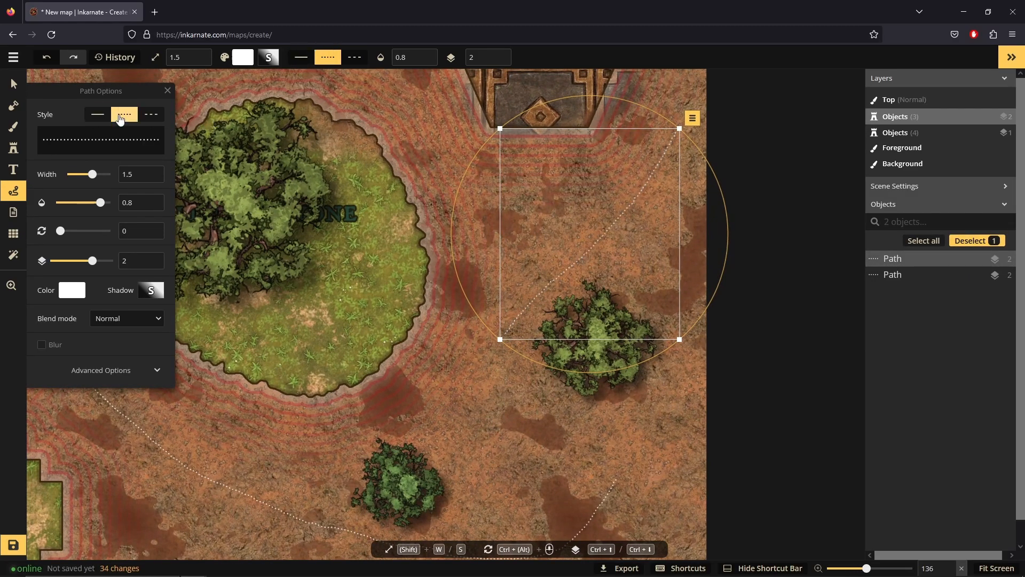
pyautogui.click(144, 117)
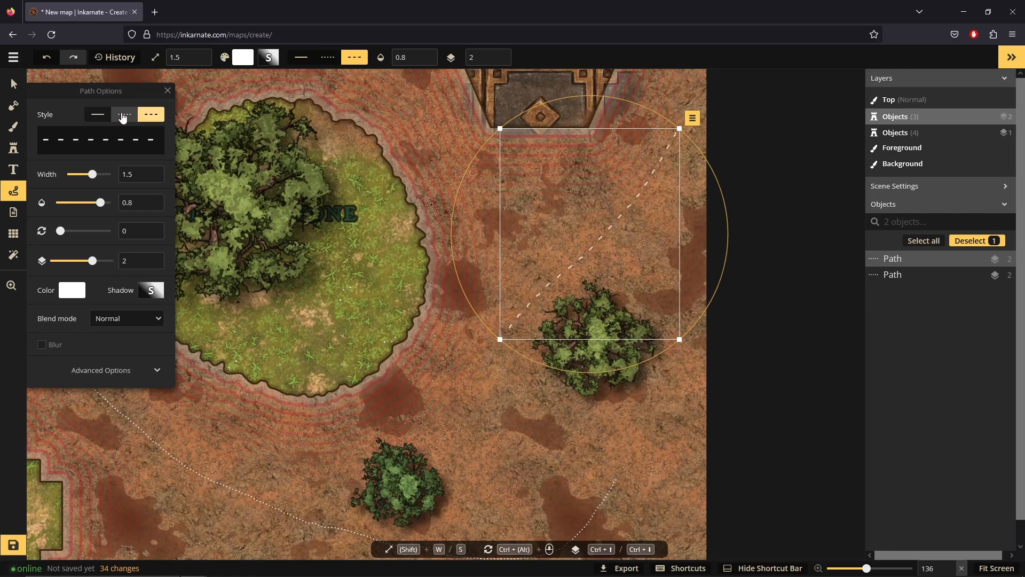
pyautogui.press('Delete')
pyautogui.scroll(-3, 558, 270)
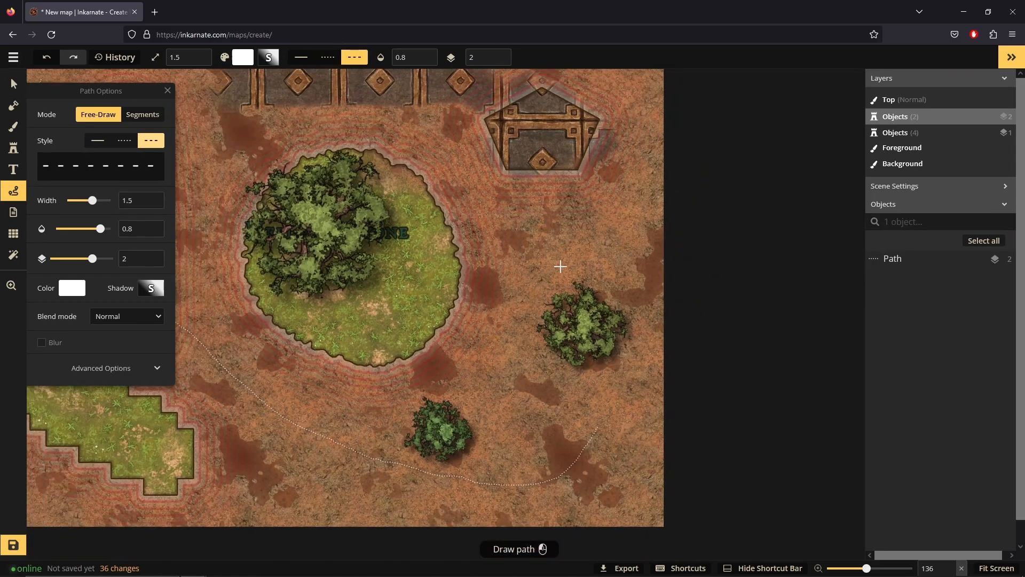
# Step: Add a map note titled "Hi make me :)" between the two small trees and save it
pyautogui.click(15, 213)
pyautogui.click(95, 114)
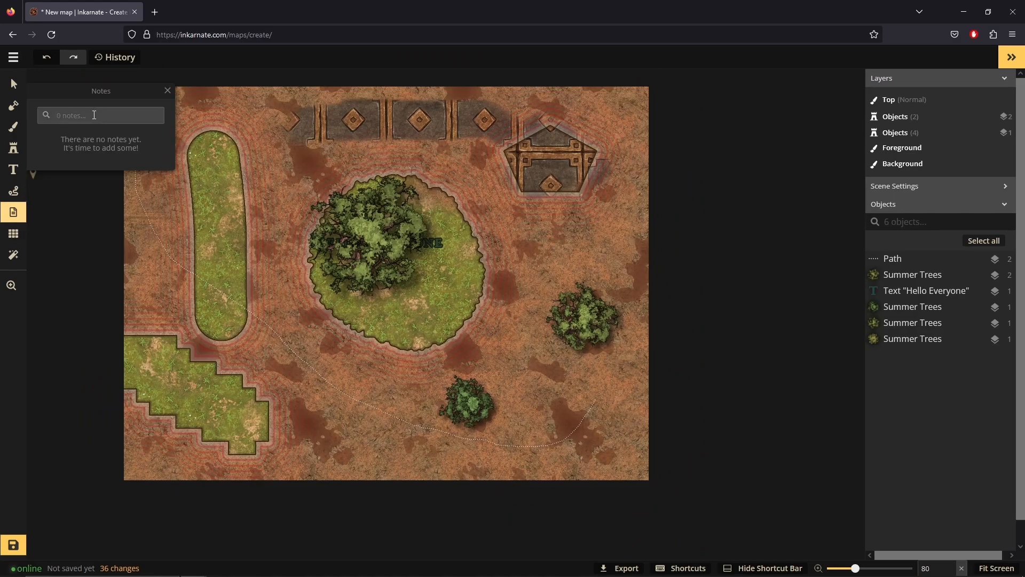
pyautogui.click(518, 357)
pyautogui.write('Hi make me :')
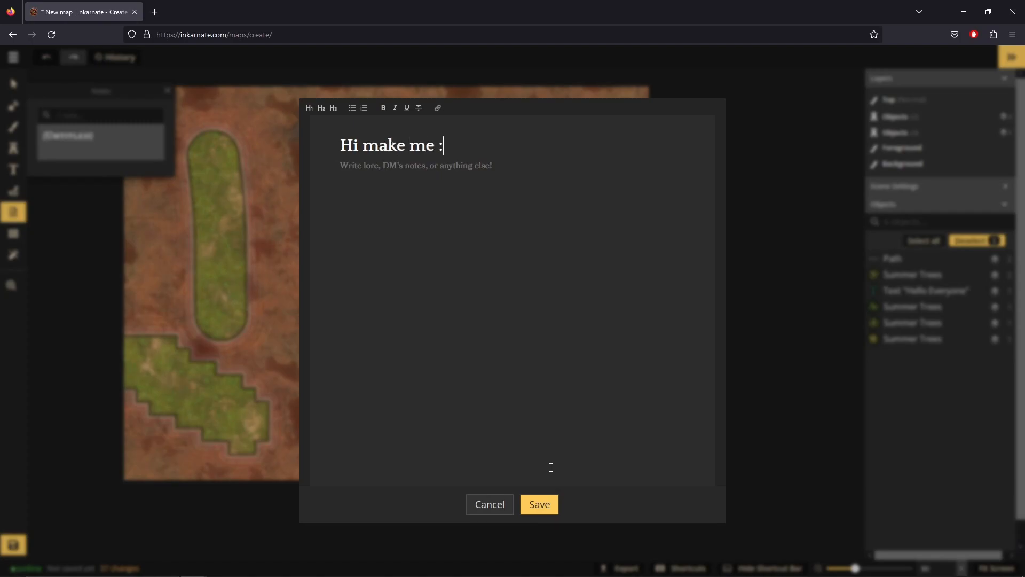
pyautogui.click(550, 510)
pyautogui.moveTo(88, 138)
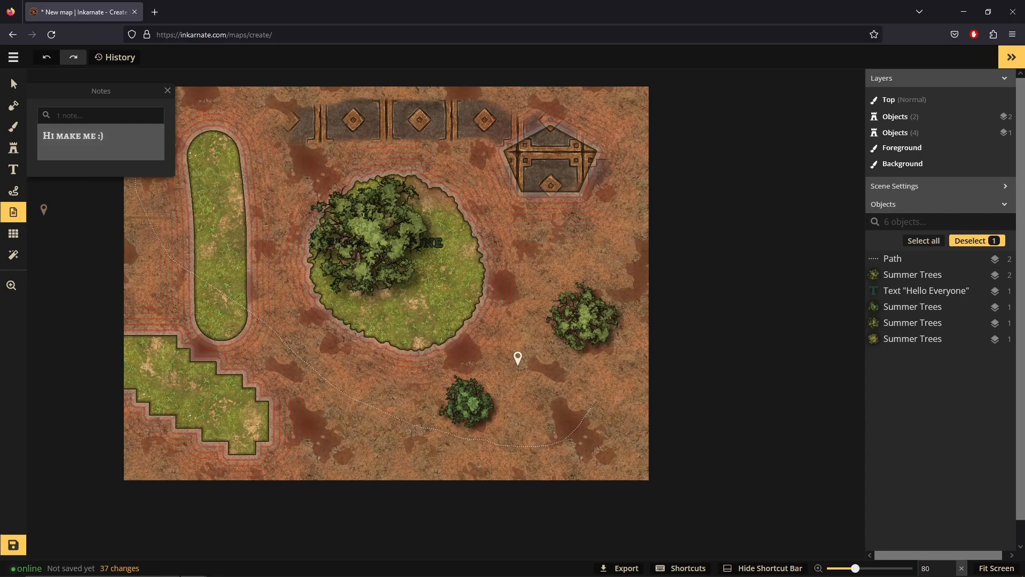
pyautogui.click(14, 85)
pyautogui.click(424, 428)
pyautogui.click(622, 374)
pyautogui.scroll(-1, 624, 377)
pyautogui.scroll(-2, 624, 377)
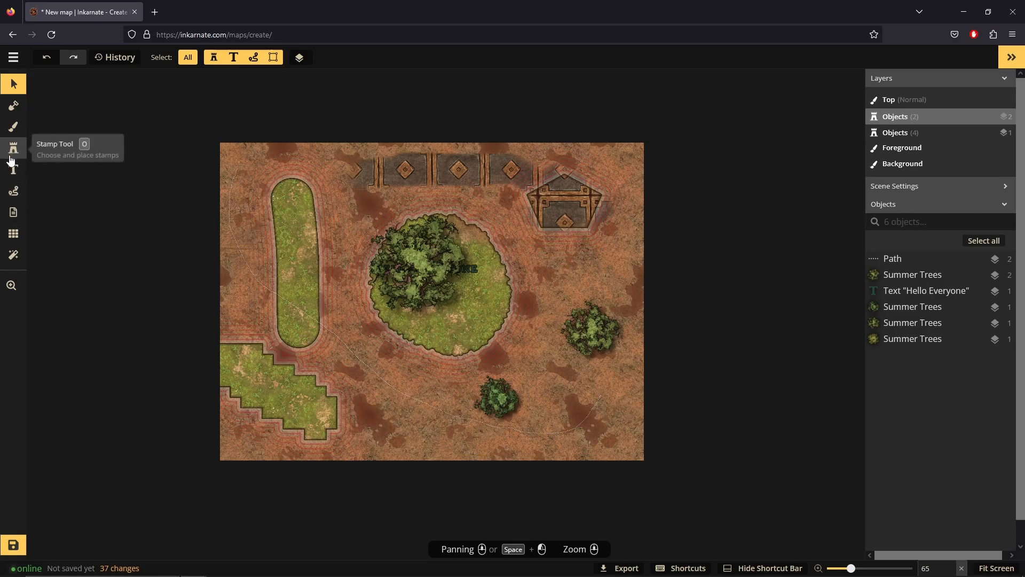
# Step: Delete the "Hi make me :)" note from the map
pyautogui.click(13, 214)
pyautogui.moveTo(88, 151)
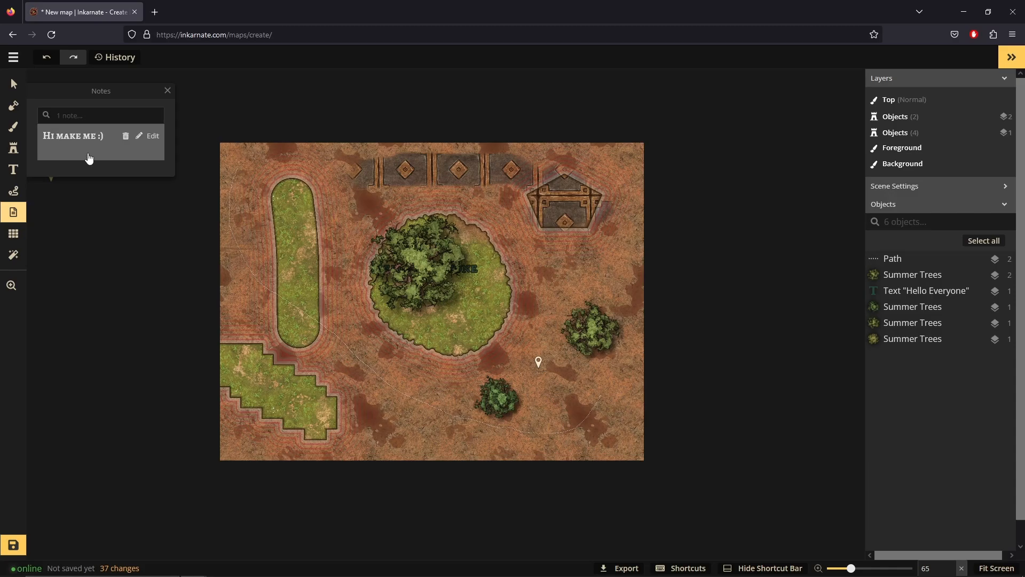
pyautogui.click(126, 140)
pyautogui.click(577, 331)
# Step: Show a square grid with 12 columns and 9 rows, offset 54 in X and -6 in Y
pyautogui.click(15, 235)
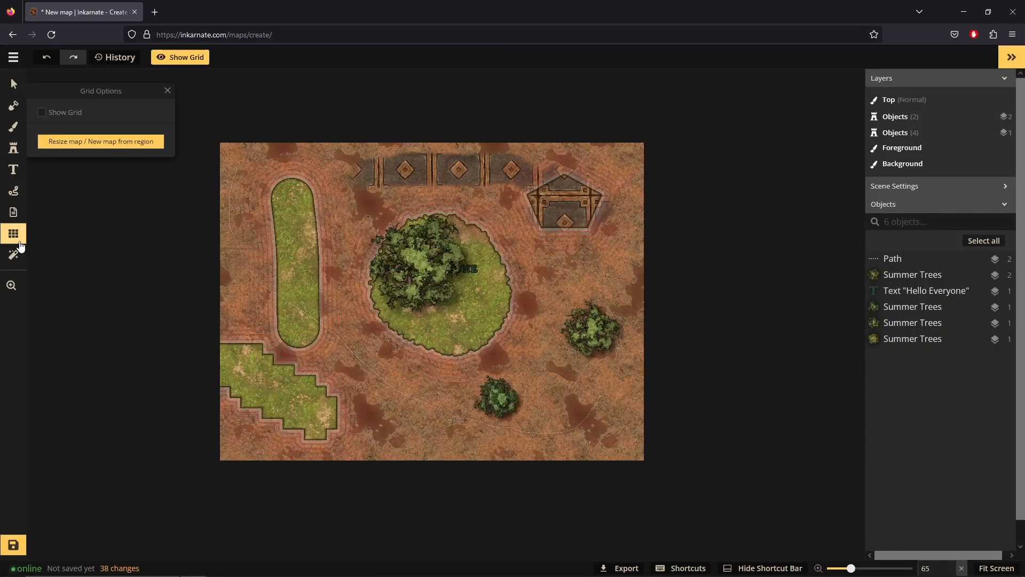
pyautogui.click(42, 113)
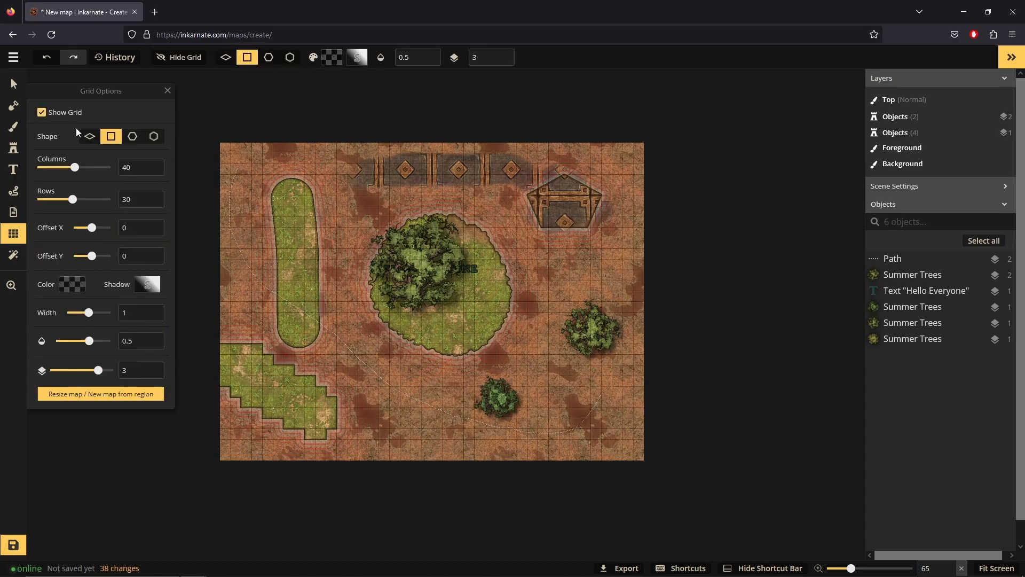
pyautogui.moveTo(76, 170); pyautogui.dragTo(60, 158)
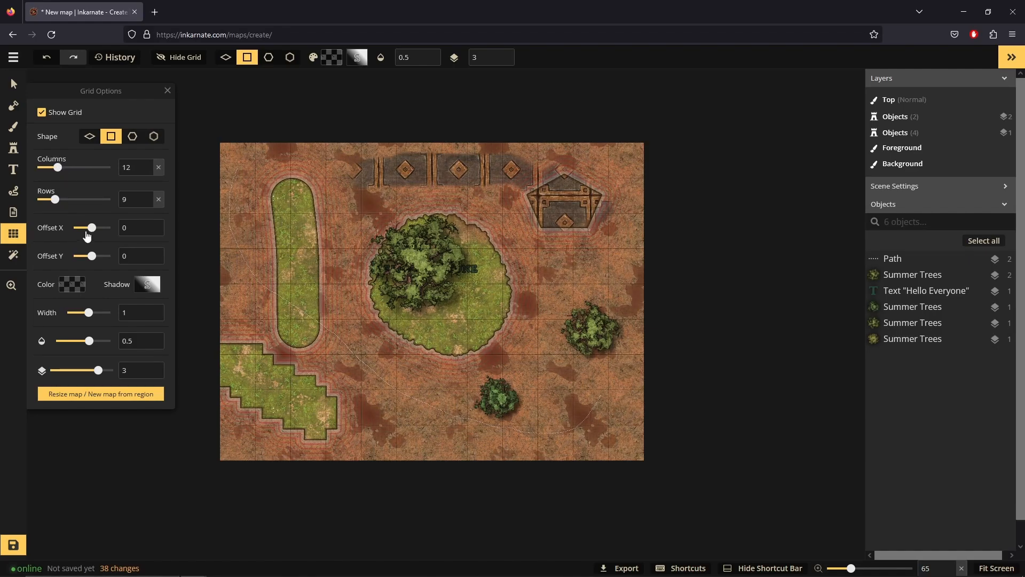
pyautogui.moveTo(94, 231); pyautogui.dragTo(99, 264)
# Step: Color the grid lines purple 7d3172 and set their width to 8.3, opacity to 0.7 and layer to 5
pyautogui.click(72, 285)
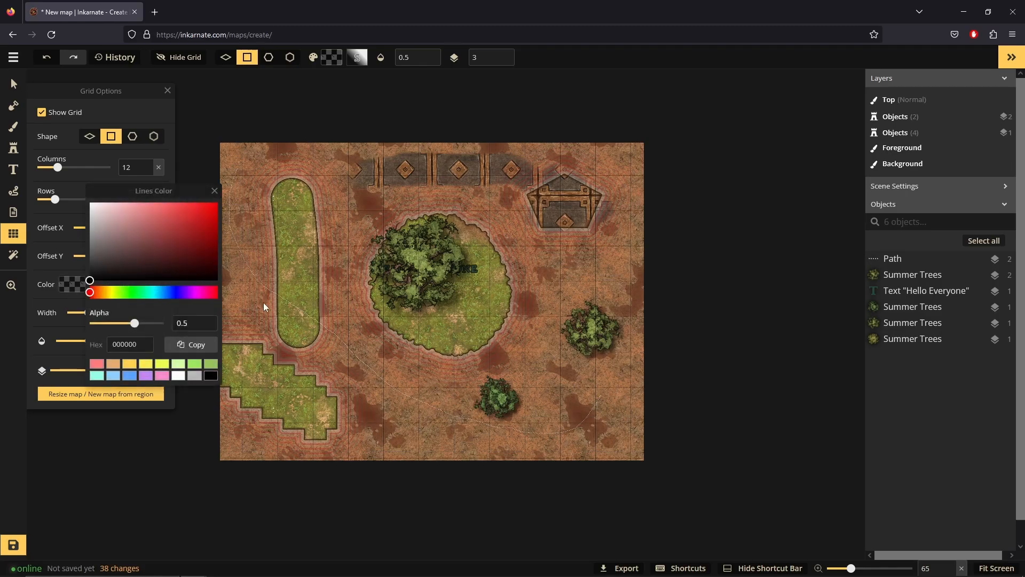
pyautogui.click(192, 231)
pyautogui.click(191, 263)
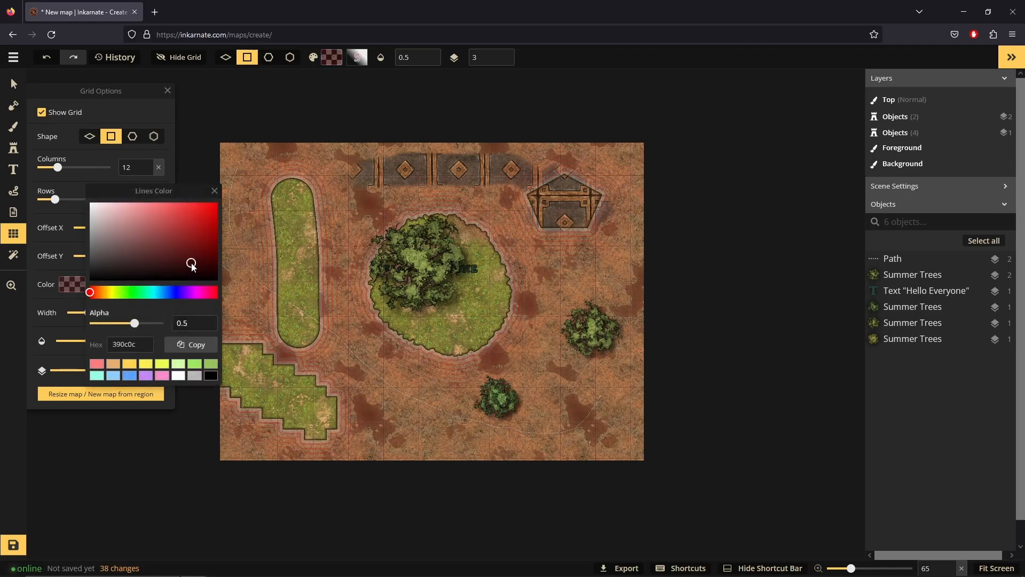
pyautogui.click(200, 292)
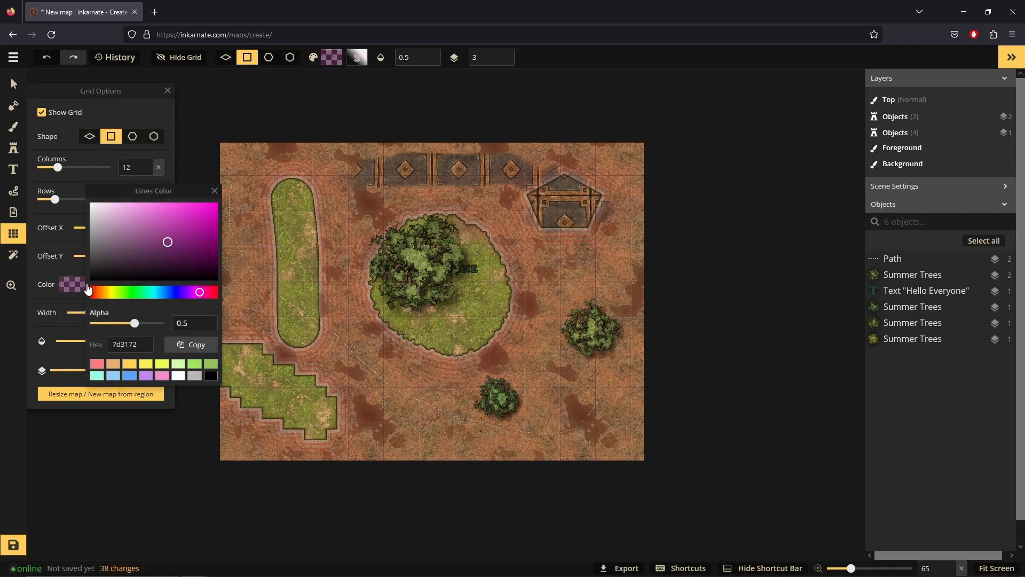
pyautogui.click(68, 319)
pyautogui.moveTo(95, 313)
pyautogui.mouseDown()
pyautogui.moveTo(105, 313)
pyautogui.moveTo(89, 371)
pyautogui.moveTo(110, 371)
pyautogui.mouseUp()
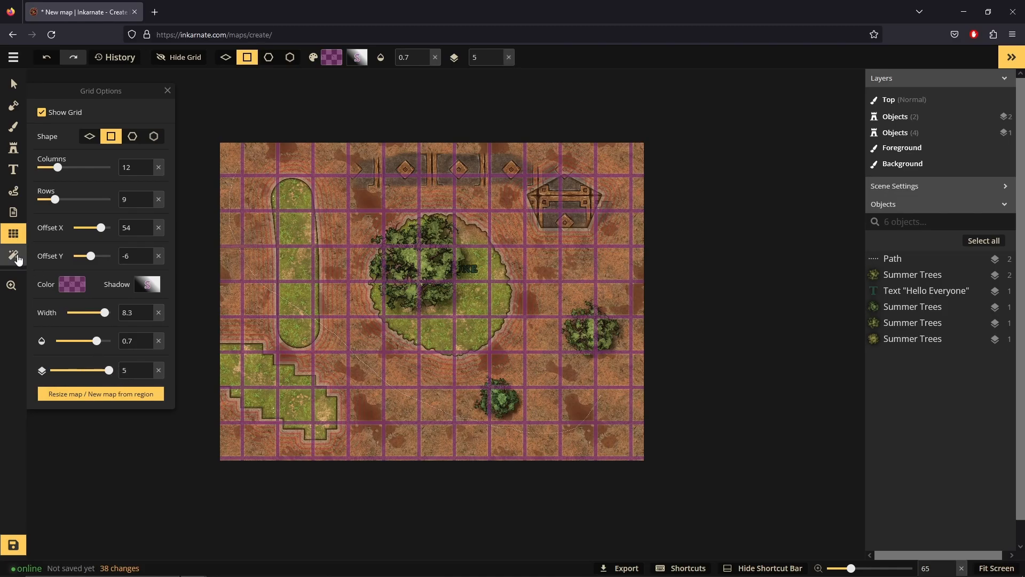
# Step: Add the Rain texture filter to the map and set its opacity to 1
pyautogui.click(14, 256)
pyautogui.click(87, 138)
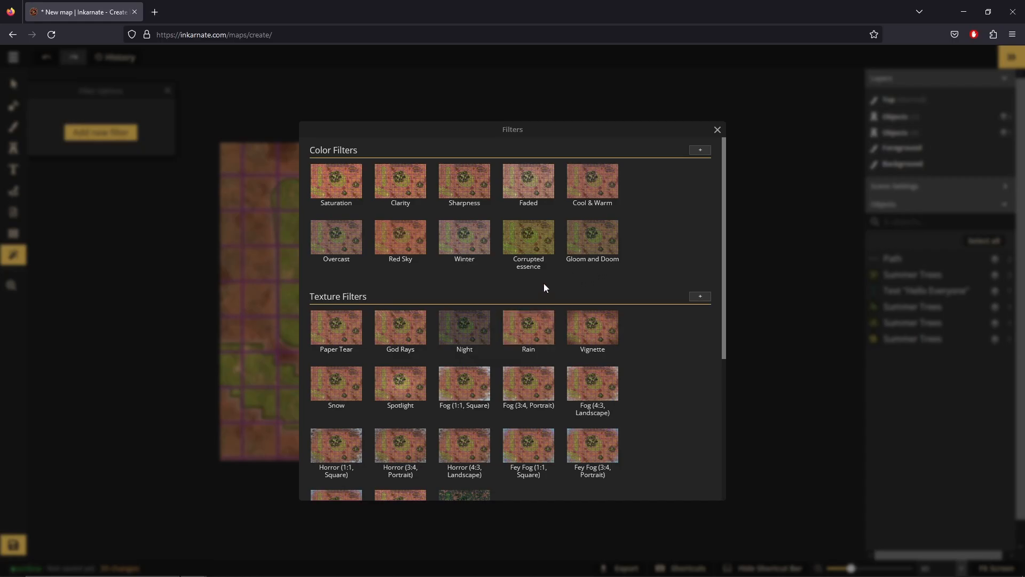
pyautogui.scroll(-5, 543, 287)
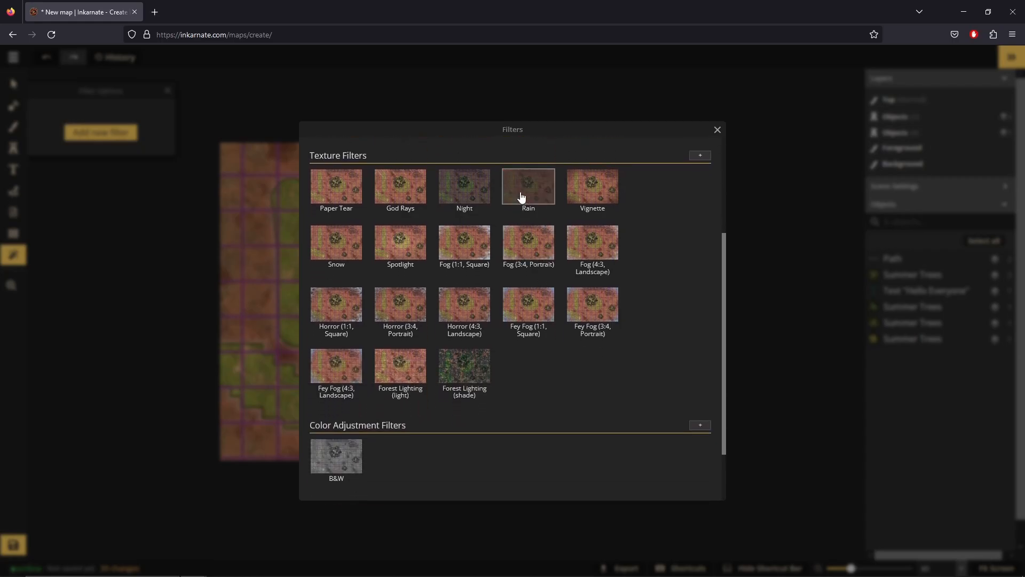
pyautogui.click(516, 197)
pyautogui.scroll(2, 390, 353)
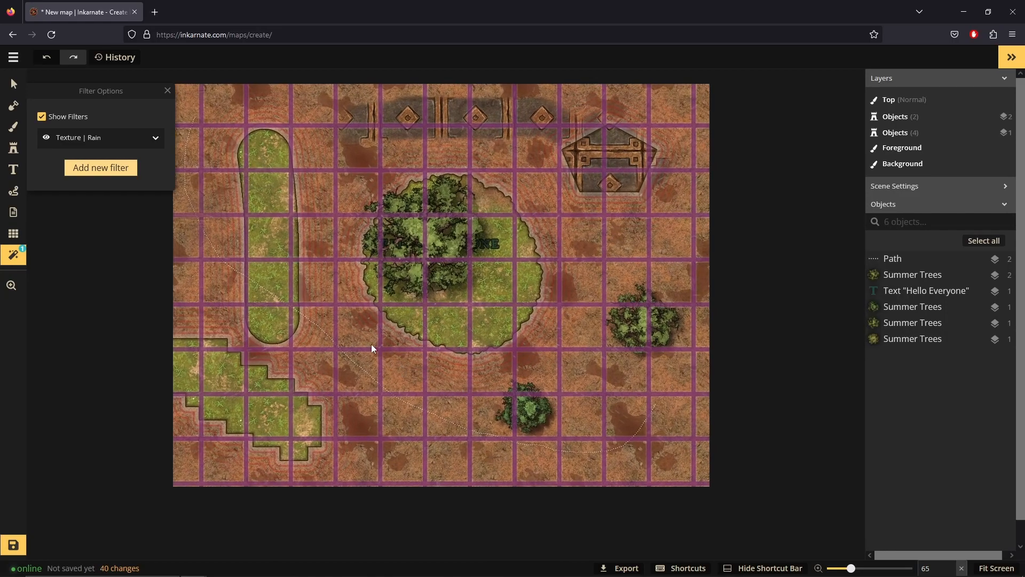
pyautogui.click(154, 138)
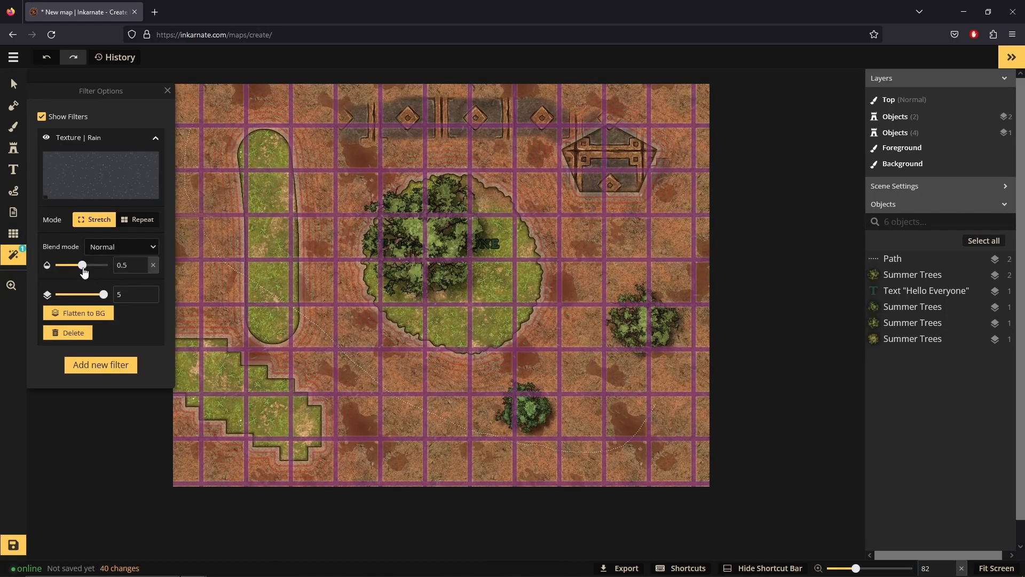
pyautogui.scroll(2, 190, 480)
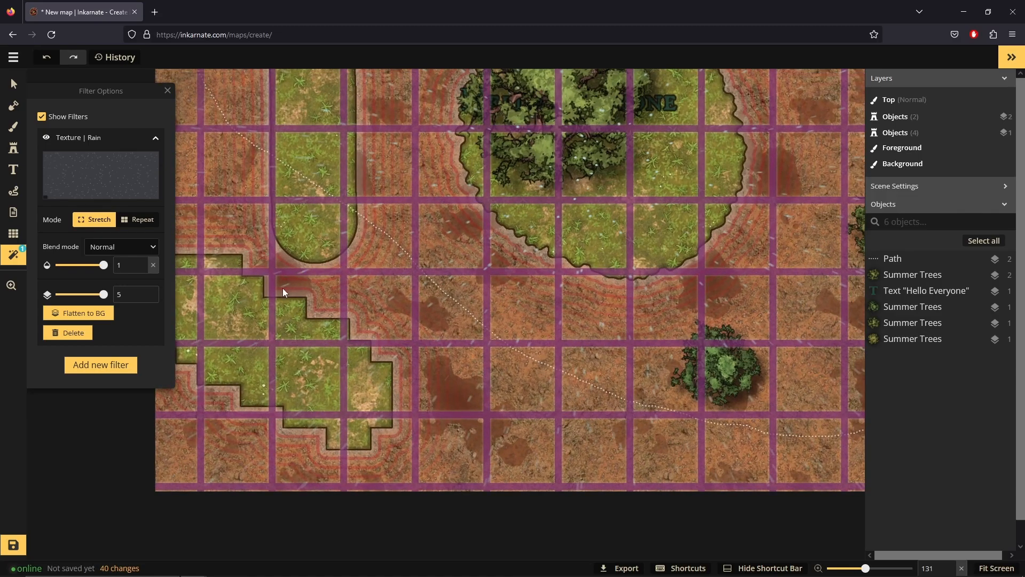
# Step: Set the Rain texture filter's layer to 2
pyautogui.click(143, 299)
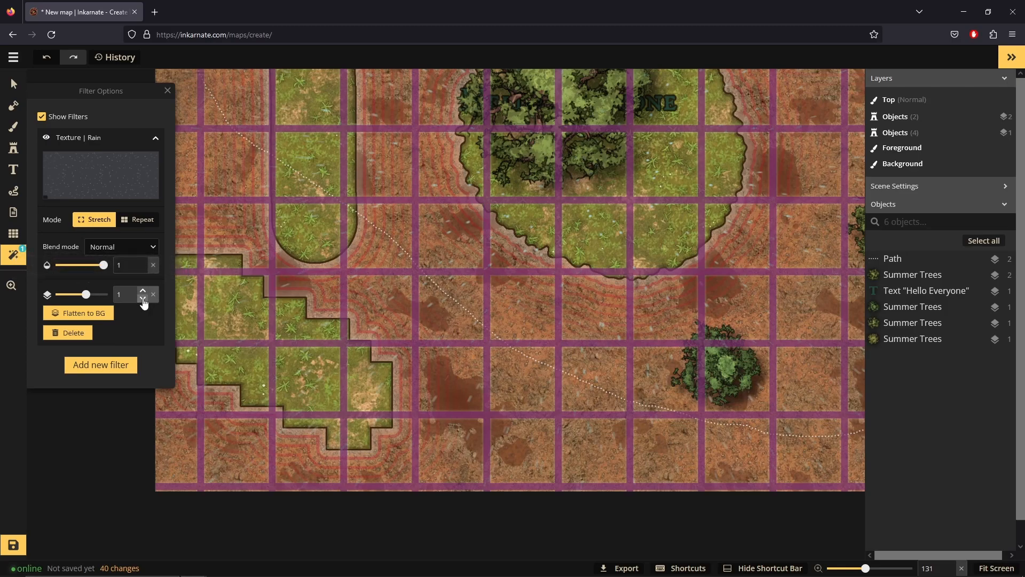
pyautogui.scroll(-1, 559, 185)
pyautogui.scroll(2, 548, 176)
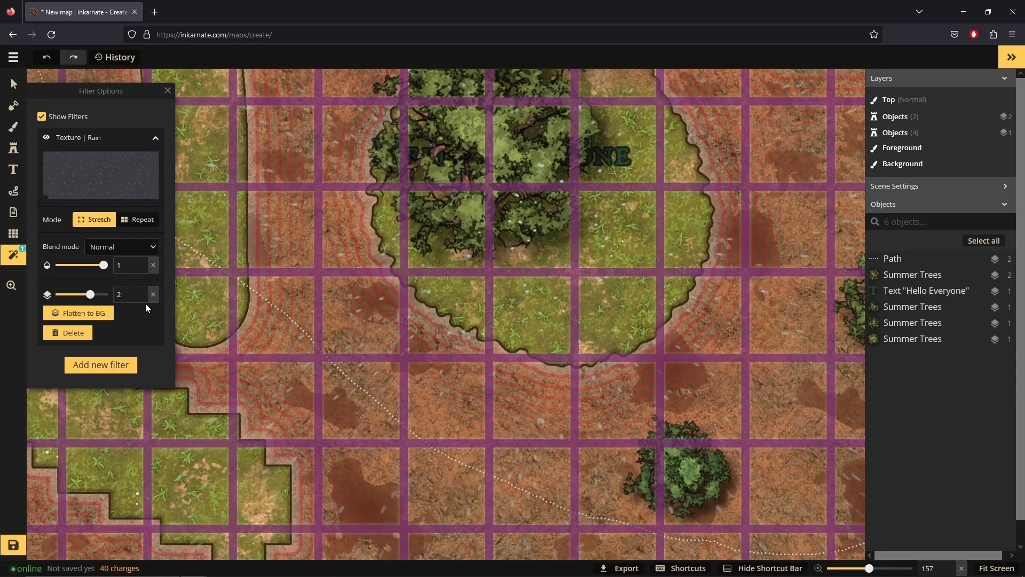
# Step: Open the warning for flattening the Rain filter to the background, and cancel without flattening
pyautogui.click(99, 317)
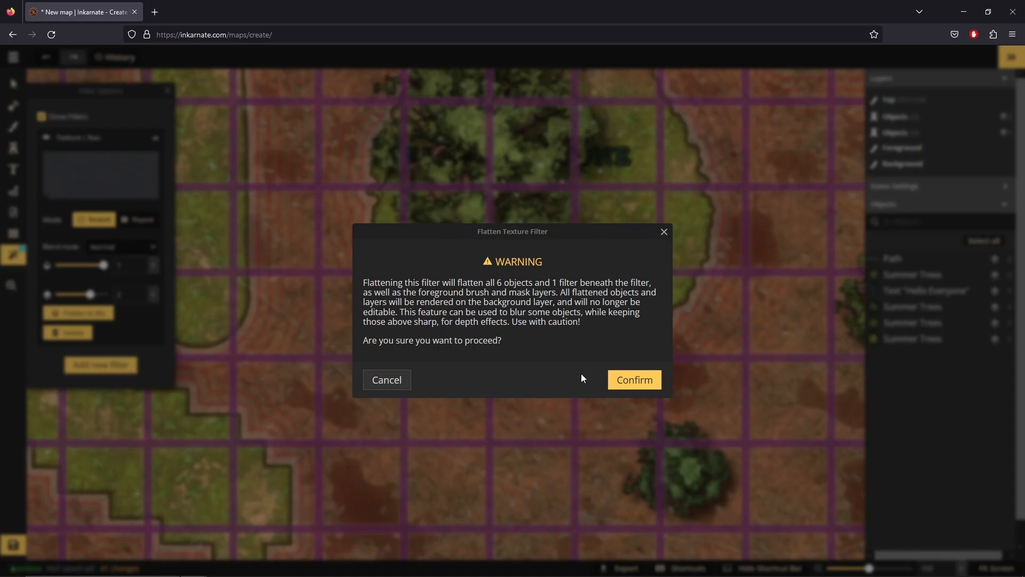
pyautogui.click(387, 380)
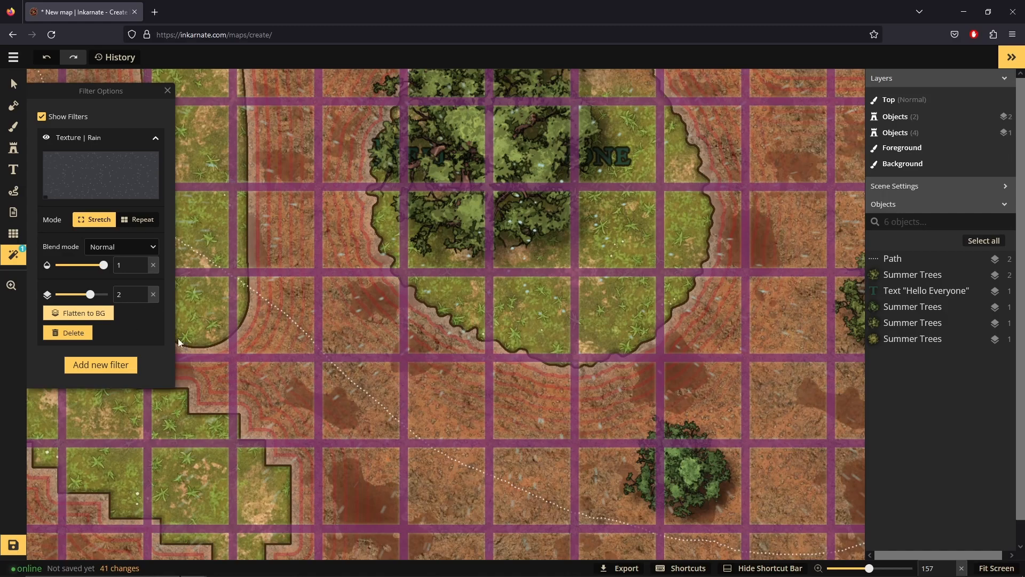
pyautogui.scroll(-6, 495, 236)
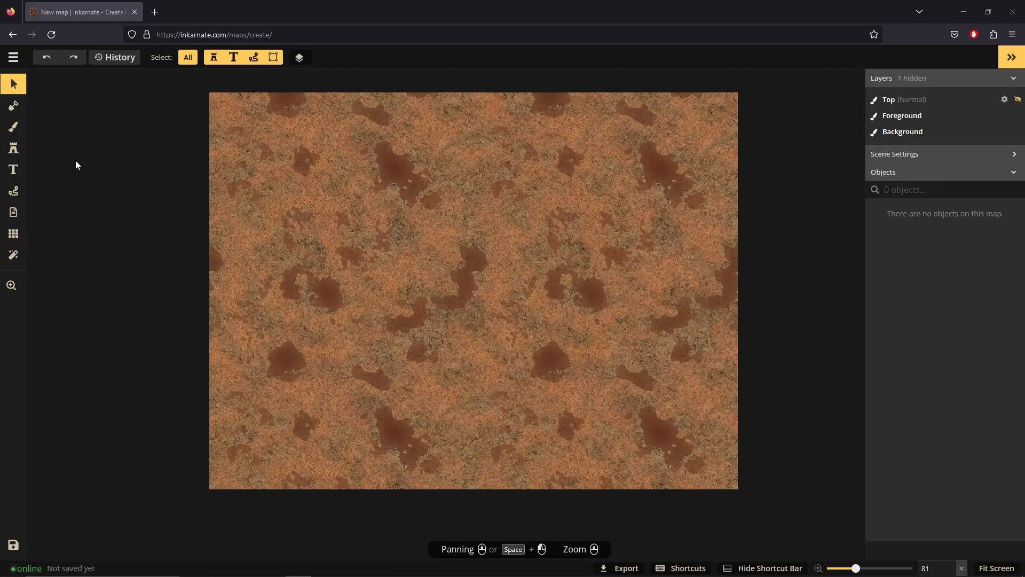
# Step: Add a rough, smooth-edged mask with brush size 170 over the whole new map except its lower-left corner
pyautogui.click(14, 107)
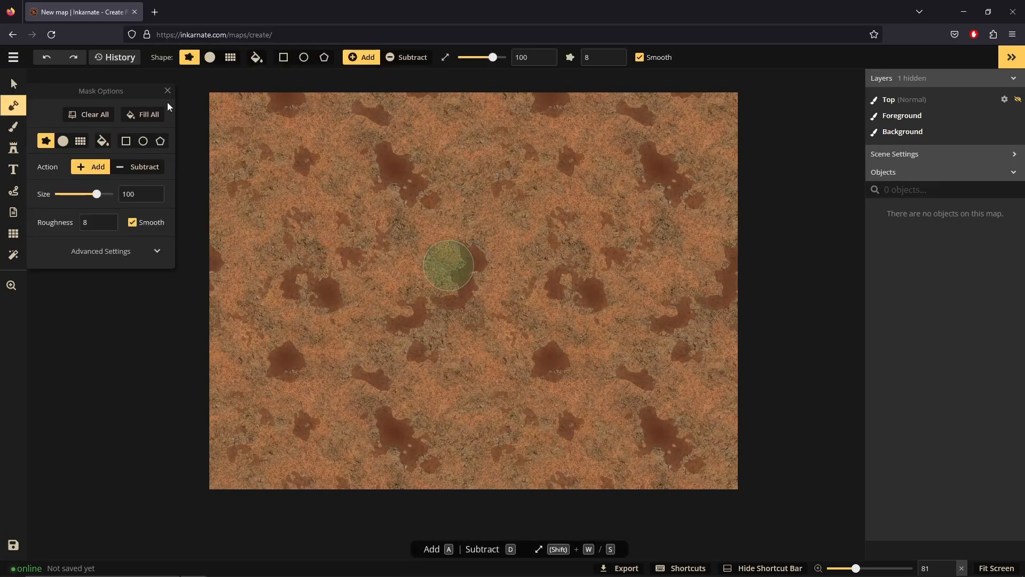
pyautogui.moveTo(492, 58); pyautogui.dragTo(501, 58)
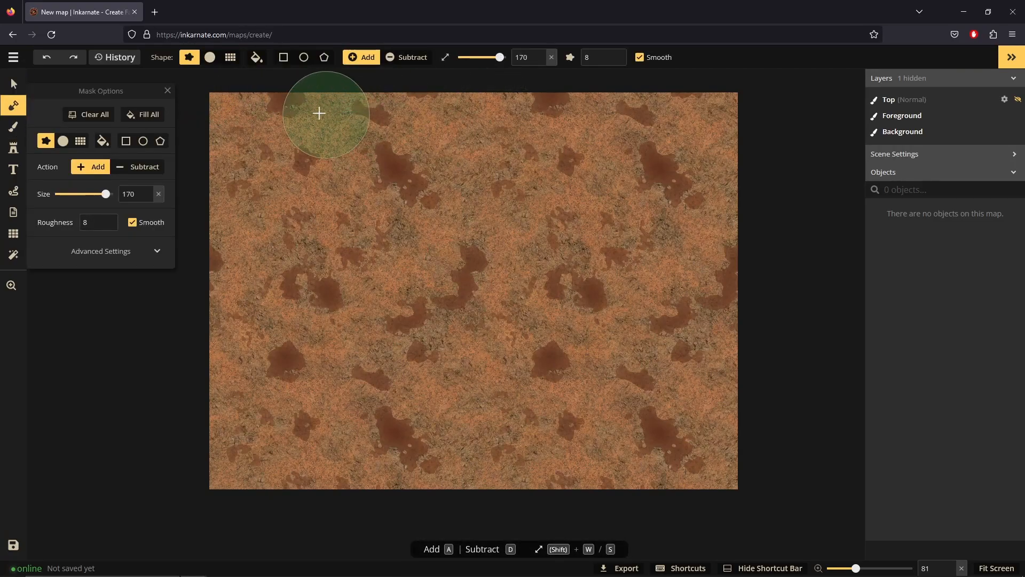
pyautogui.moveTo(238, 103)
pyautogui.mouseDown()
pyautogui.moveTo(725, 115)
pyautogui.moveTo(739, 297)
pyautogui.moveTo(728, 461)
pyautogui.moveTo(392, 452)
pyautogui.moveTo(368, 384)
pyautogui.moveTo(332, 352)
pyautogui.moveTo(217, 316)
pyautogui.moveTo(230, 241)
pyautogui.moveTo(226, 174)
pyautogui.moveTo(625, 159)
pyautogui.moveTo(671, 172)
pyautogui.moveTo(668, 387)
pyautogui.moveTo(521, 390)
pyautogui.moveTo(412, 376)
pyautogui.moveTo(303, 304)
pyautogui.moveTo(293, 235)
pyautogui.moveTo(548, 232)
pyautogui.moveTo(661, 255)
pyautogui.moveTo(537, 342)
pyautogui.moveTo(338, 302)
pyautogui.moveTo(647, 302)
pyautogui.moveTo(470, 302)
pyautogui.mouseUp()
# Step: Place seven random Summer Trees stamps of size 100 in two clusters near the map's bottom edge
pyautogui.scroll(2, 448, 300)
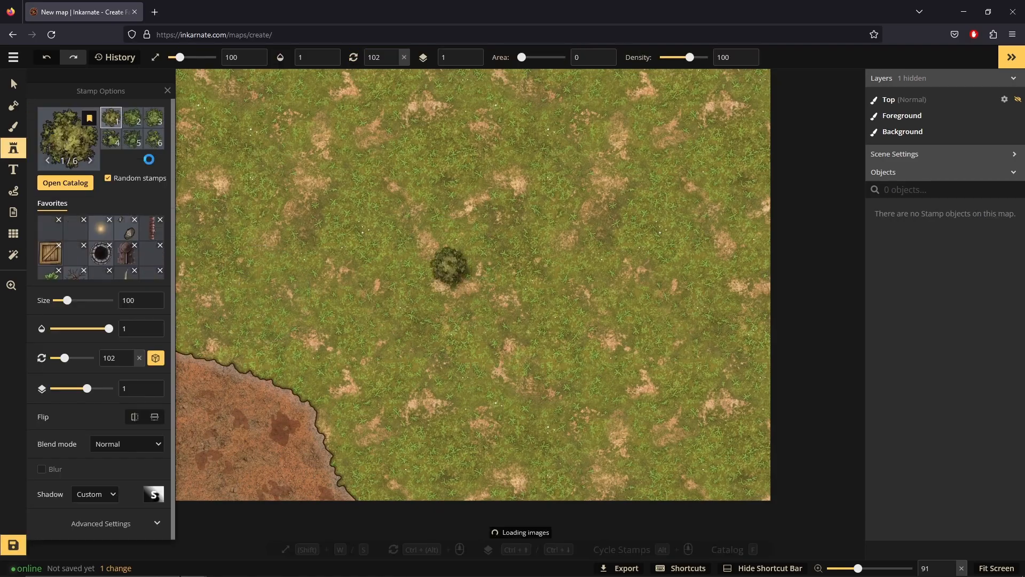
pyautogui.scroll(-3, 336, 243)
pyautogui.scroll(-1, 534, 350)
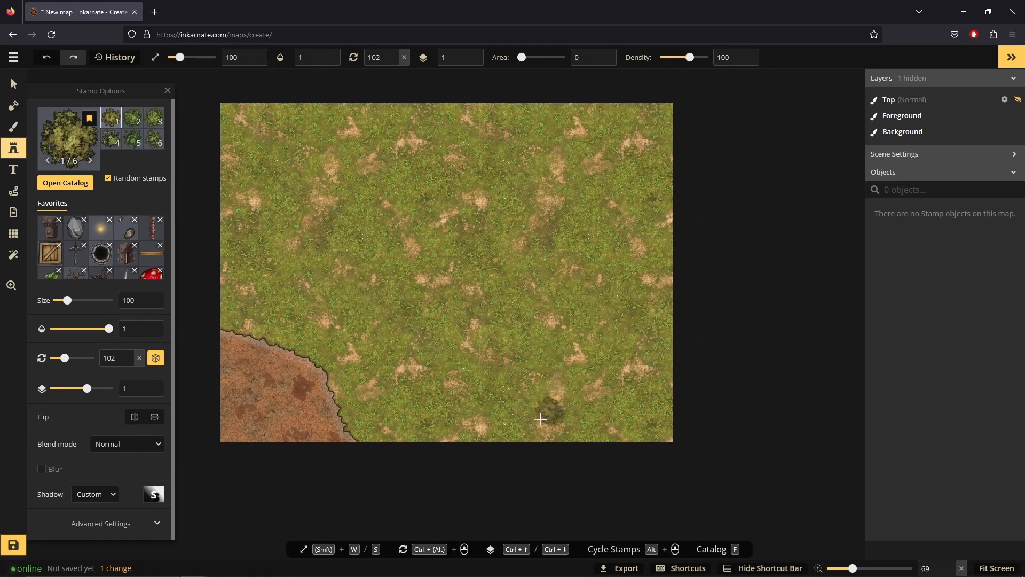
pyautogui.scroll(1, 469, 453)
pyautogui.click(444, 420)
pyautogui.click(432, 396)
pyautogui.click(432, 393)
pyautogui.click(543, 412)
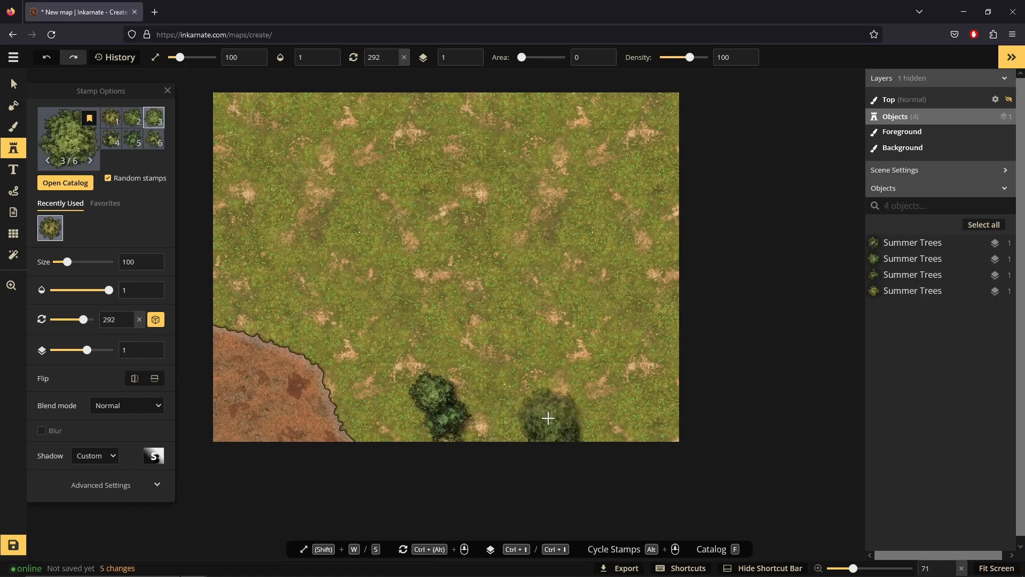
pyautogui.click(541, 388)
pyautogui.click(540, 376)
pyautogui.click(532, 361)
# Step: Line the map's left edge above the dirt area with nine overlapping random Summer Trees stamps
pyautogui.scroll(-2, 633, 441)
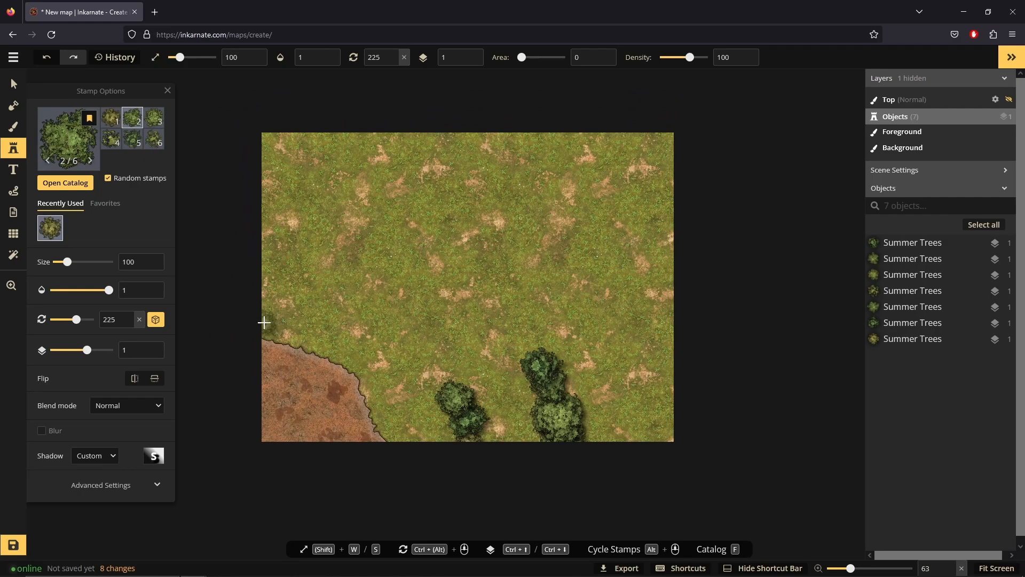
pyautogui.click(263, 322)
pyautogui.click(276, 275)
pyautogui.click(279, 262)
pyautogui.click(282, 246)
pyautogui.click(283, 227)
pyautogui.click(279, 216)
pyautogui.click(273, 202)
pyautogui.click(268, 178)
pyautogui.click(269, 152)
# Step: Place eight random Summer Trees stamps along the map's top edge, reaching the upper-right corner
pyautogui.click(307, 136)
pyautogui.click(350, 133)
pyautogui.click(416, 131)
pyautogui.click(390, 132)
pyautogui.click(456, 136)
pyautogui.click(522, 158)
pyautogui.click(602, 169)
pyautogui.click(653, 141)
# Step: Place random Summer Trees stamps down the map's right edge and one more in the gap along the top edge
pyautogui.click(661, 209)
pyautogui.click(659, 282)
pyautogui.click(668, 362)
pyautogui.click(663, 421)
pyautogui.click(669, 436)
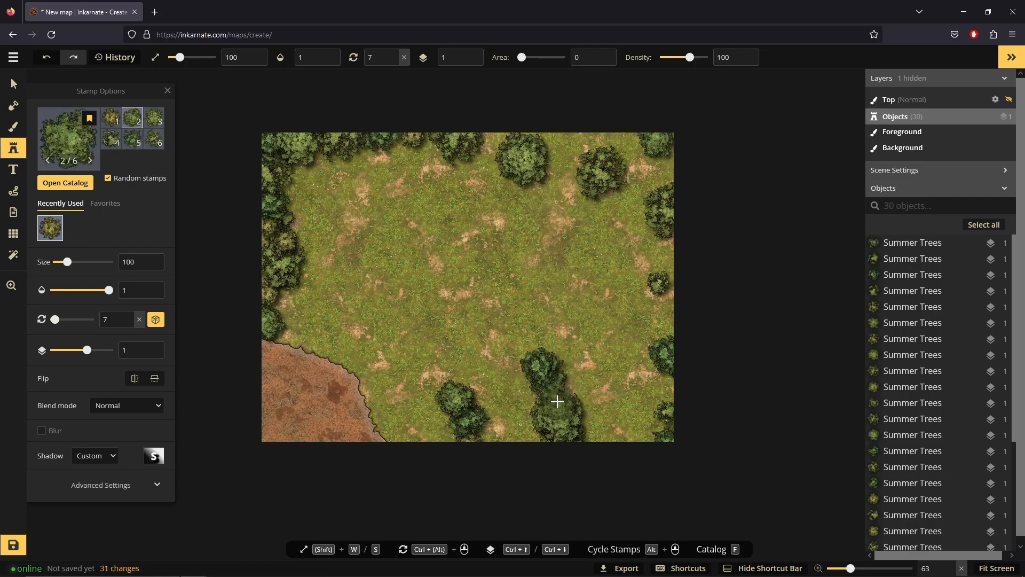
pyautogui.click(578, 135)
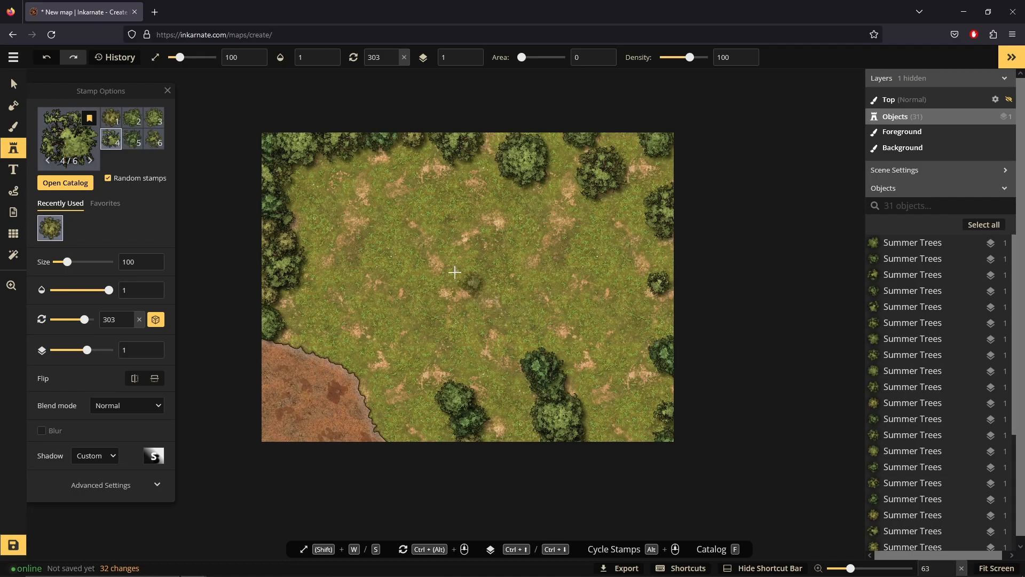
# Step: Scatter random Summer Trees stamps with open gaps across the grassy interior of the map
pyautogui.click(393, 260)
pyautogui.click(356, 320)
pyautogui.click(450, 184)
pyautogui.click(470, 244)
pyautogui.click(572, 275)
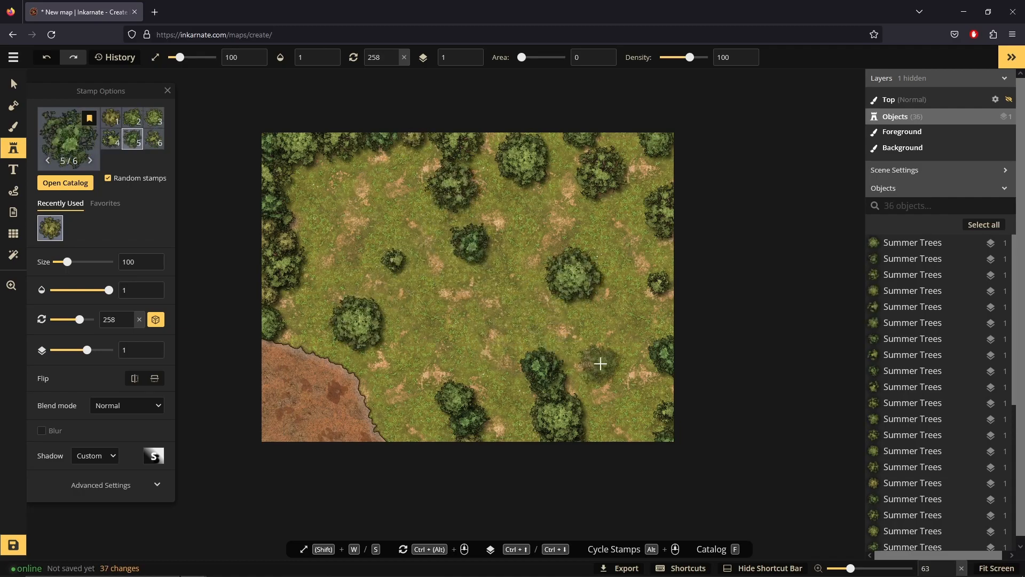
pyautogui.click(611, 374)
pyautogui.click(505, 324)
pyautogui.click(398, 375)
pyautogui.click(355, 244)
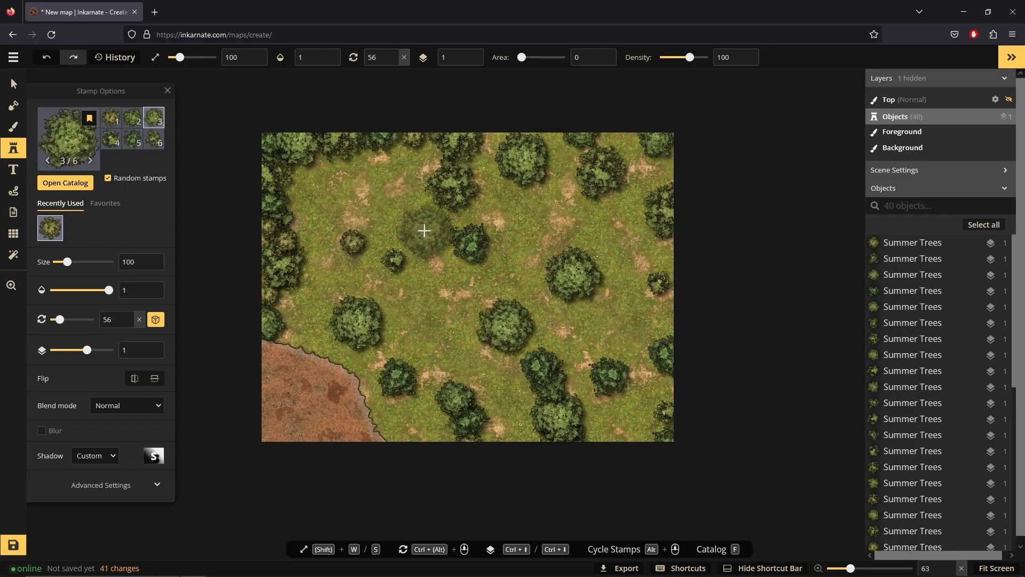
pyautogui.click(426, 229)
pyautogui.click(507, 314)
pyautogui.click(444, 323)
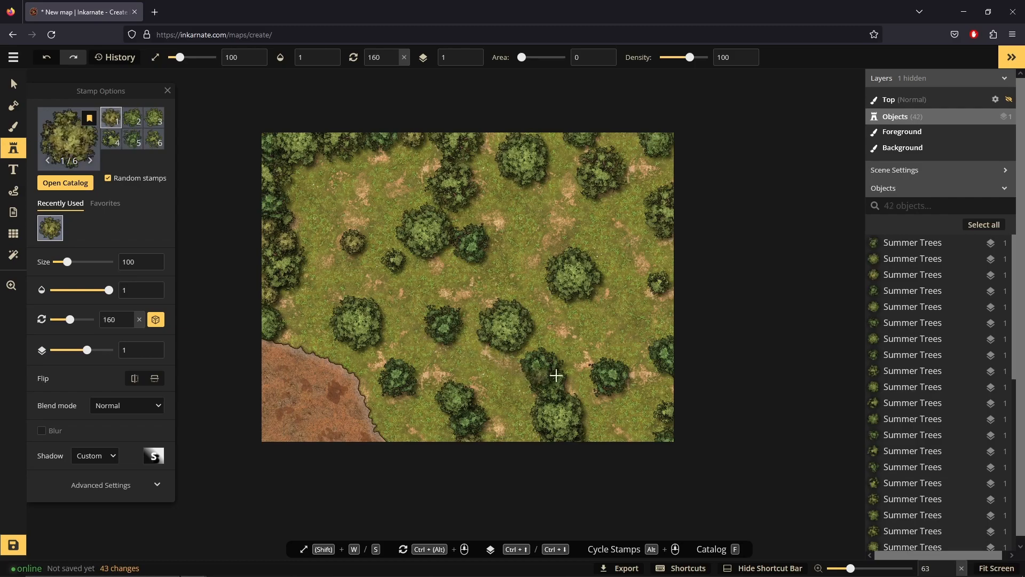
# Step: Choose the Koi Fish stamp from the Water group of the Fantasy Battlemaps 2.0 stamp catalog
pyautogui.scroll(1, 639, 356)
pyautogui.scroll(1, 640, 357)
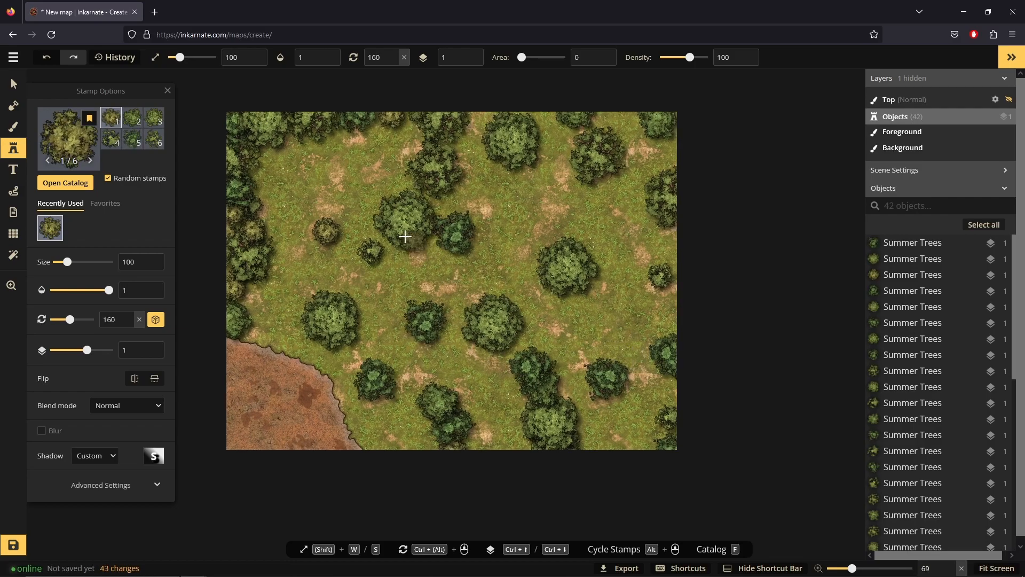
pyautogui.click(77, 154)
pyautogui.scroll(-10, 244, 318)
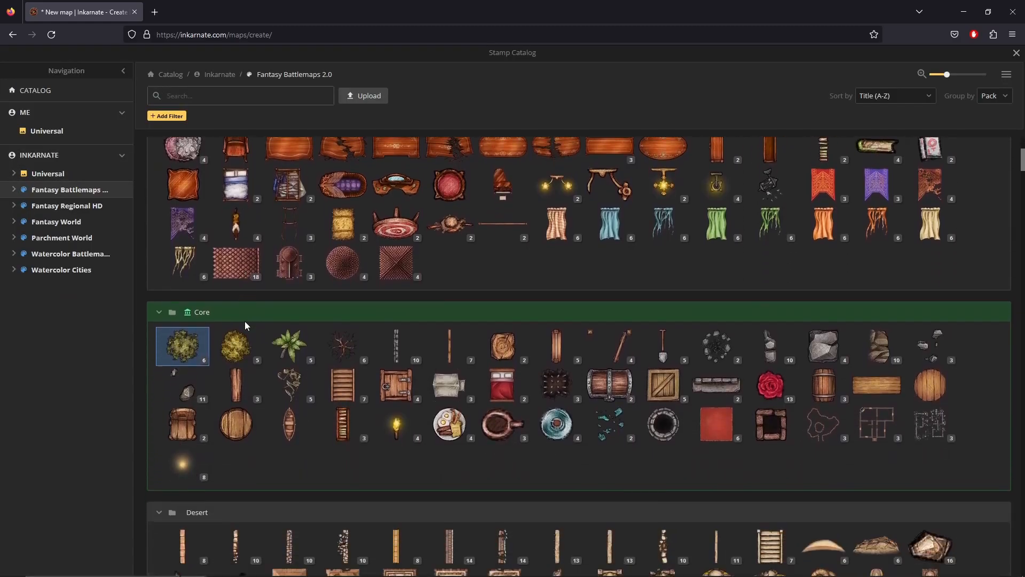
pyautogui.scroll(-20, 254, 274)
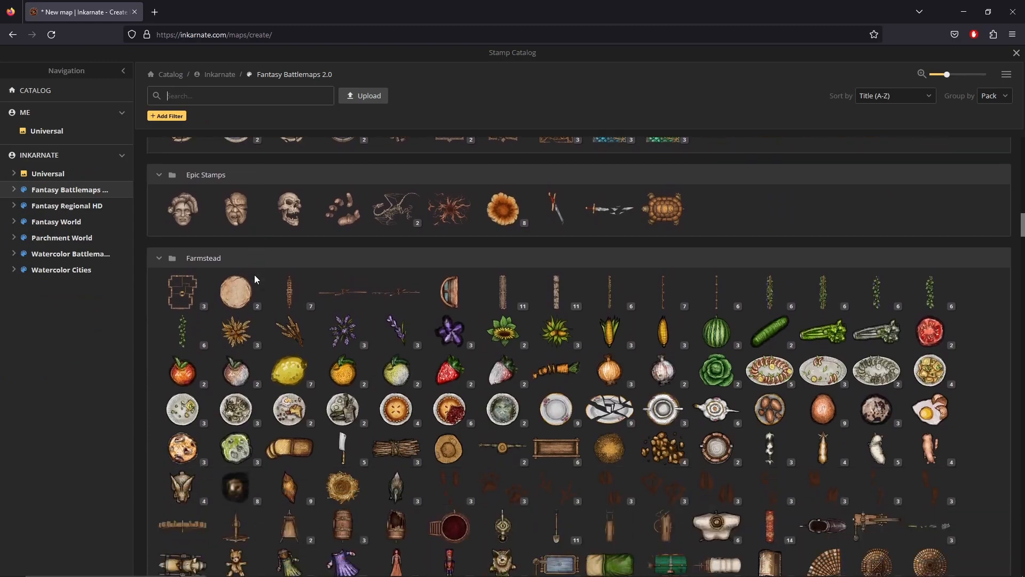
pyautogui.scroll(-20, 253, 214)
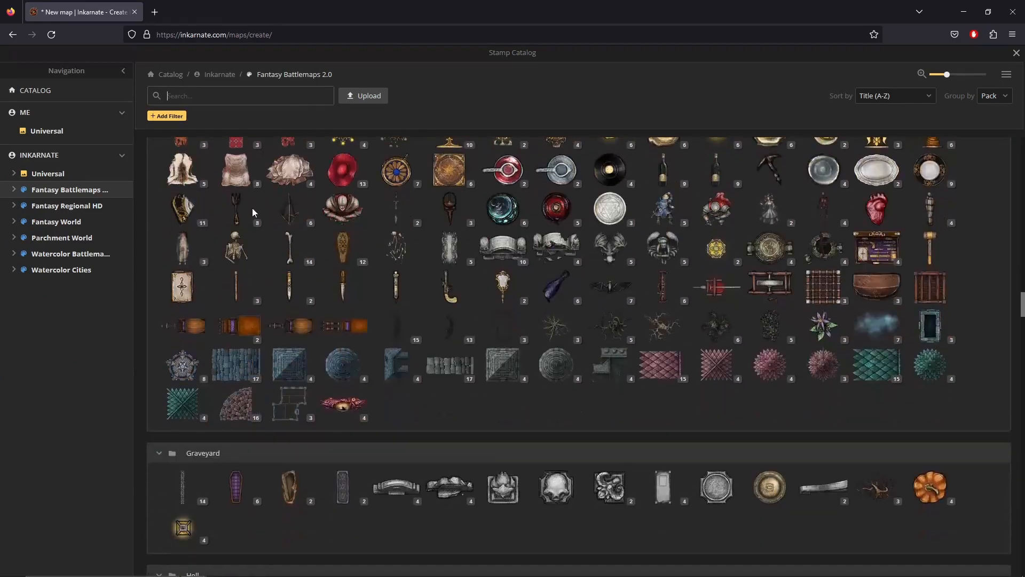
pyautogui.scroll(-20, 273, 232)
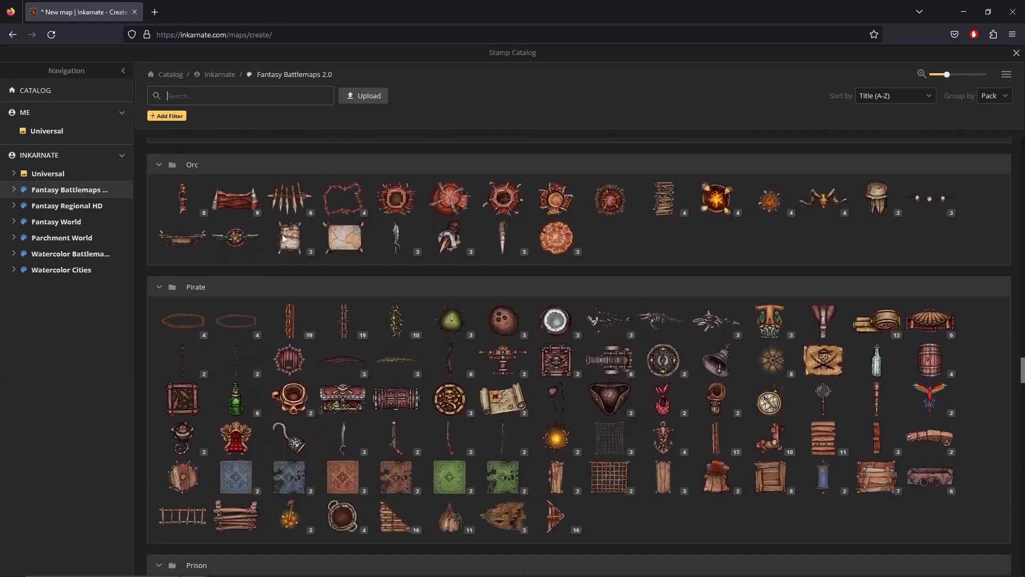
pyautogui.scroll(-20, 282, 235)
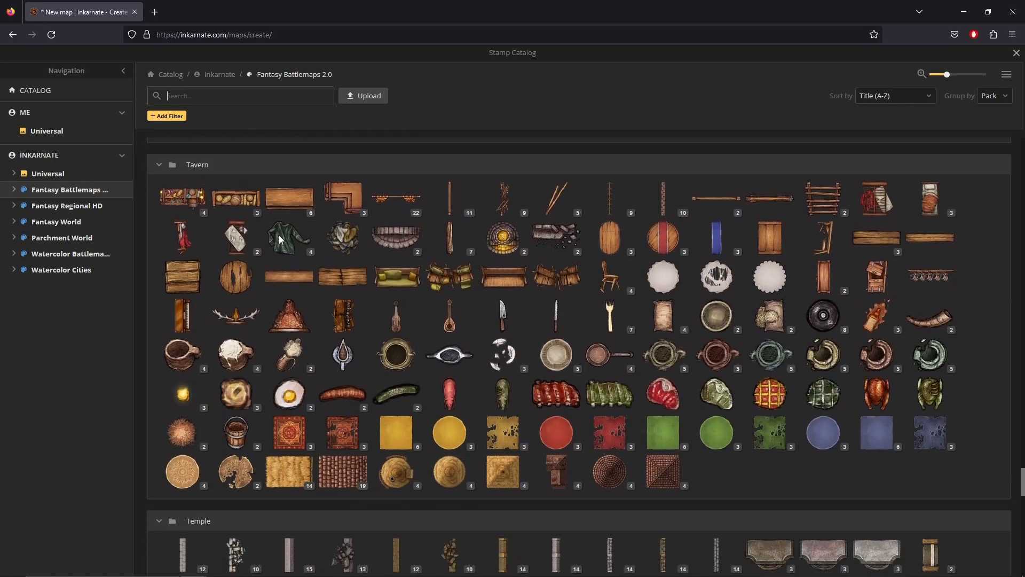
pyautogui.scroll(-7, 281, 234)
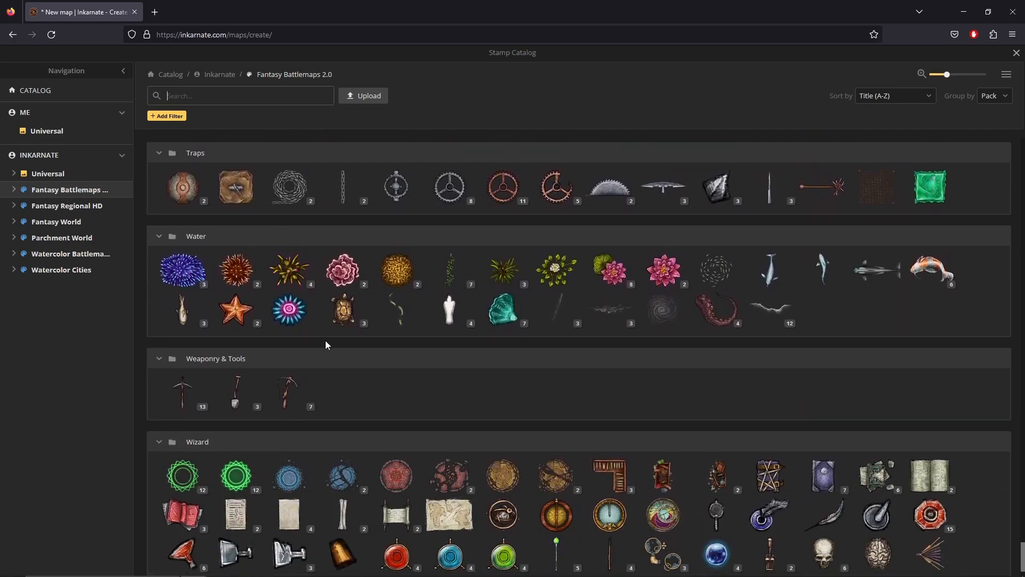
pyautogui.click(934, 272)
# Step: Reduce the stamp size to 76 and scatter nine random Koi Fish stamps over the dirt area in the lower-left corner
pyautogui.scroll(3, 248, 405)
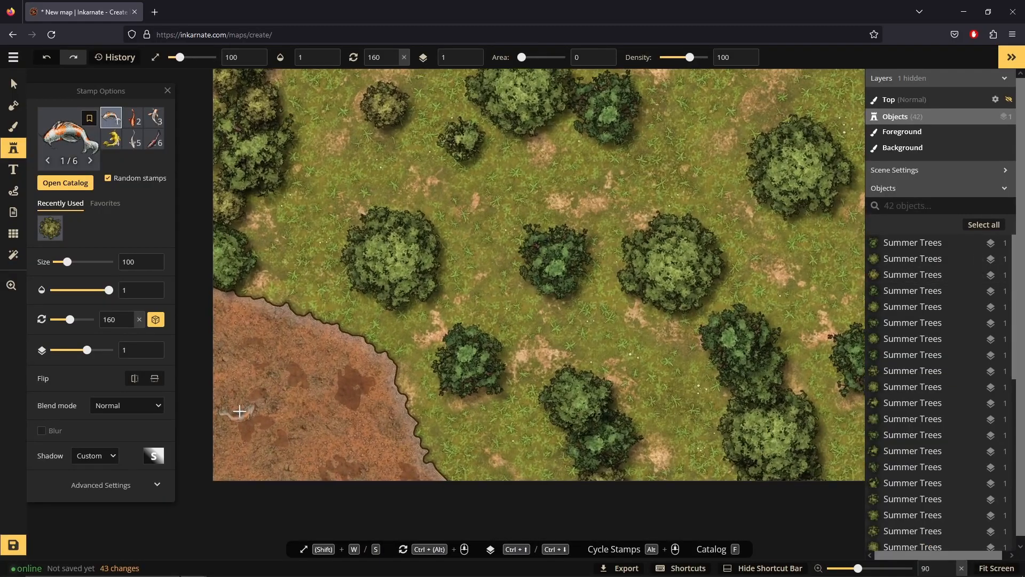
pyautogui.scroll(5, 239, 411)
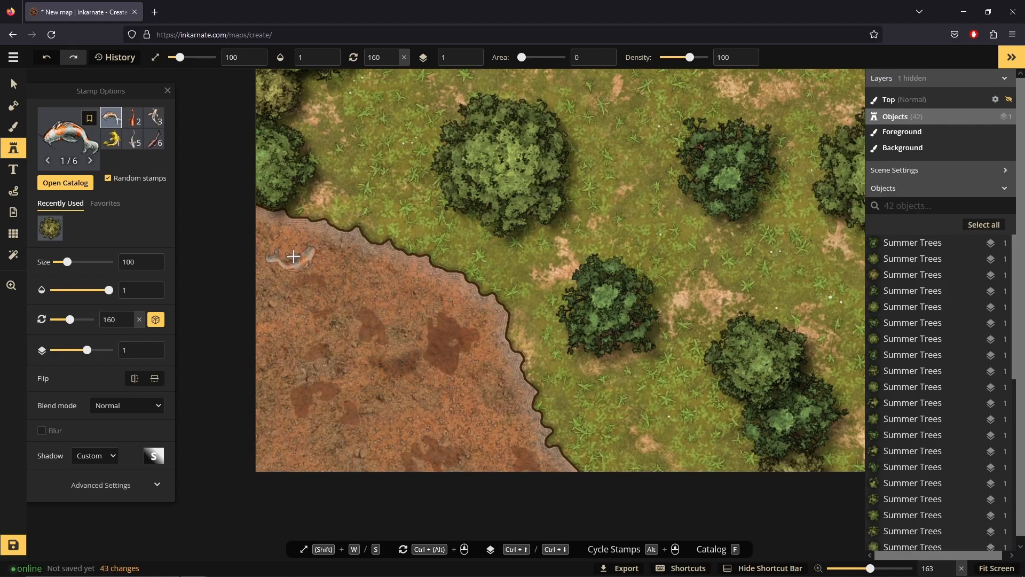
pyautogui.click(255, 65)
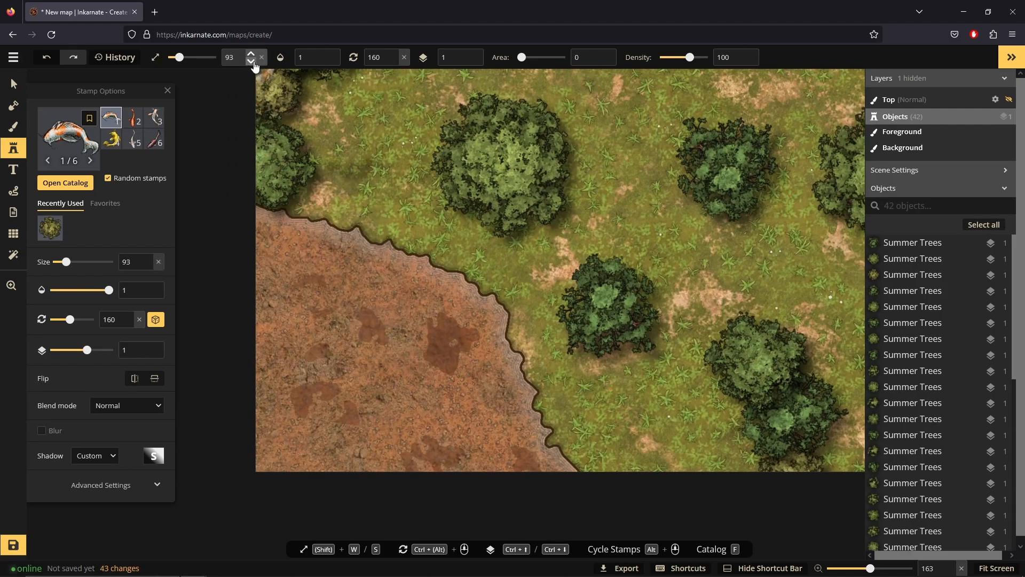
pyautogui.click(255, 65)
pyautogui.click(254, 65)
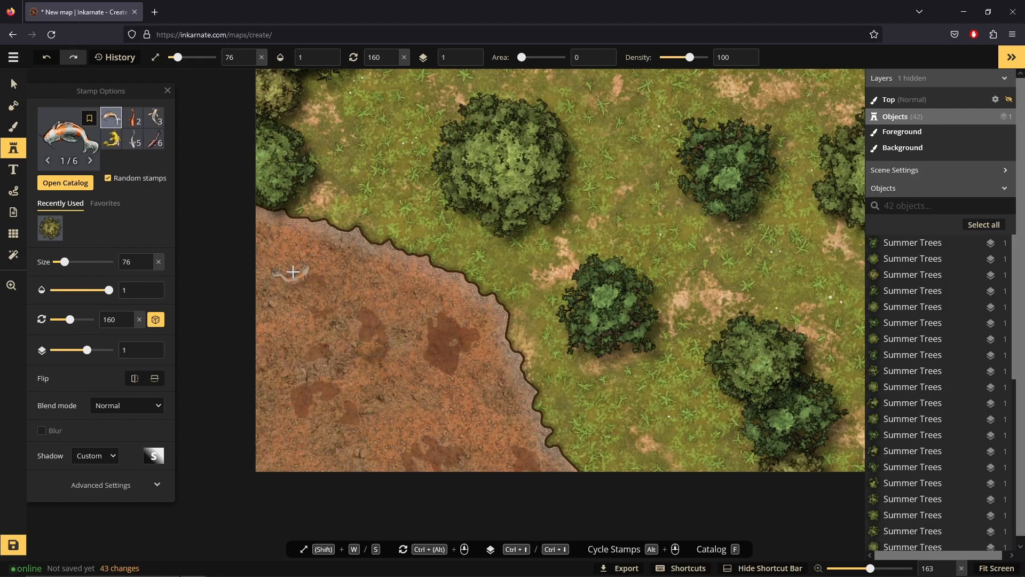
pyautogui.click(292, 272)
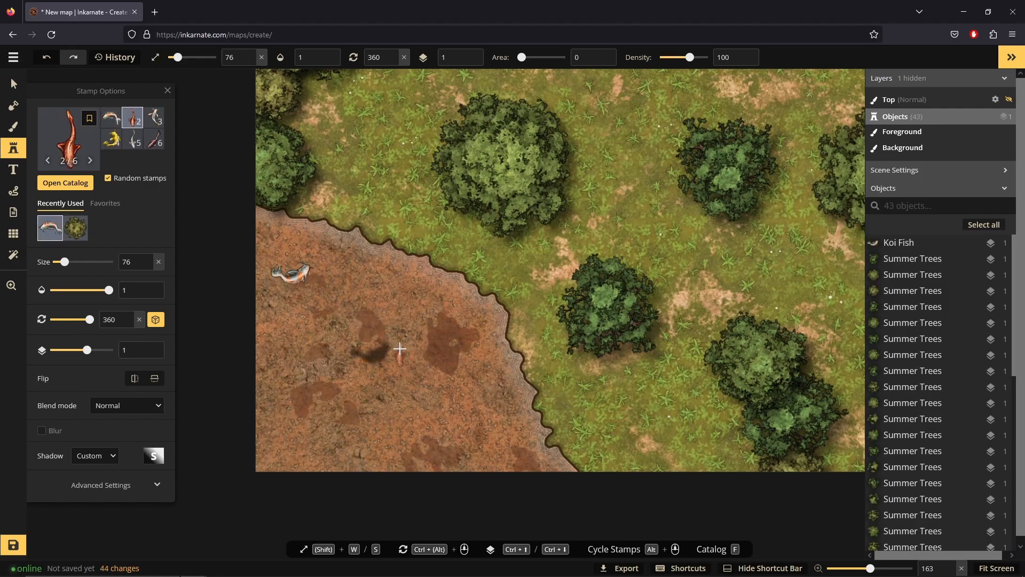
pyautogui.click(452, 336)
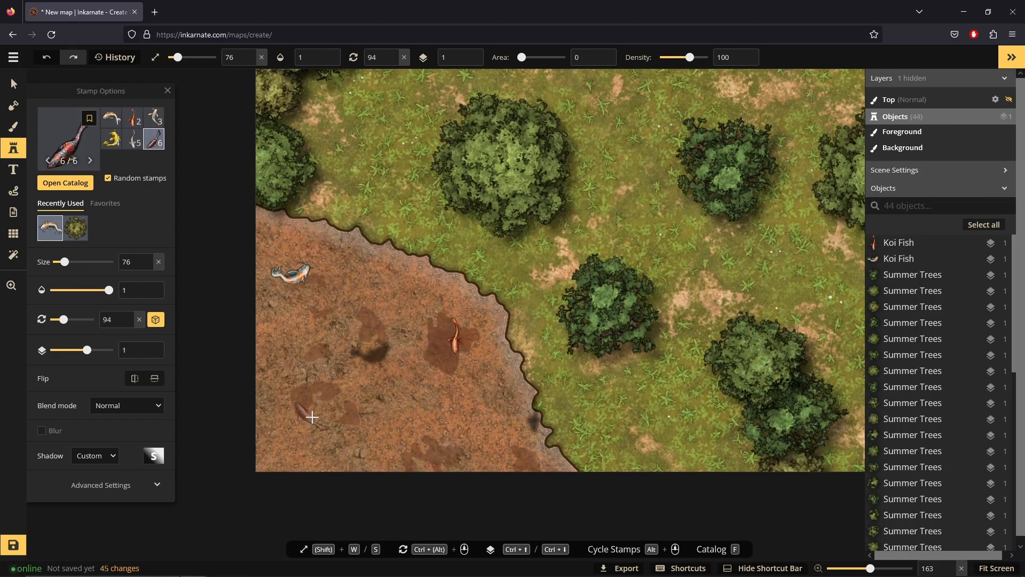
pyautogui.click(293, 450)
pyautogui.click(281, 404)
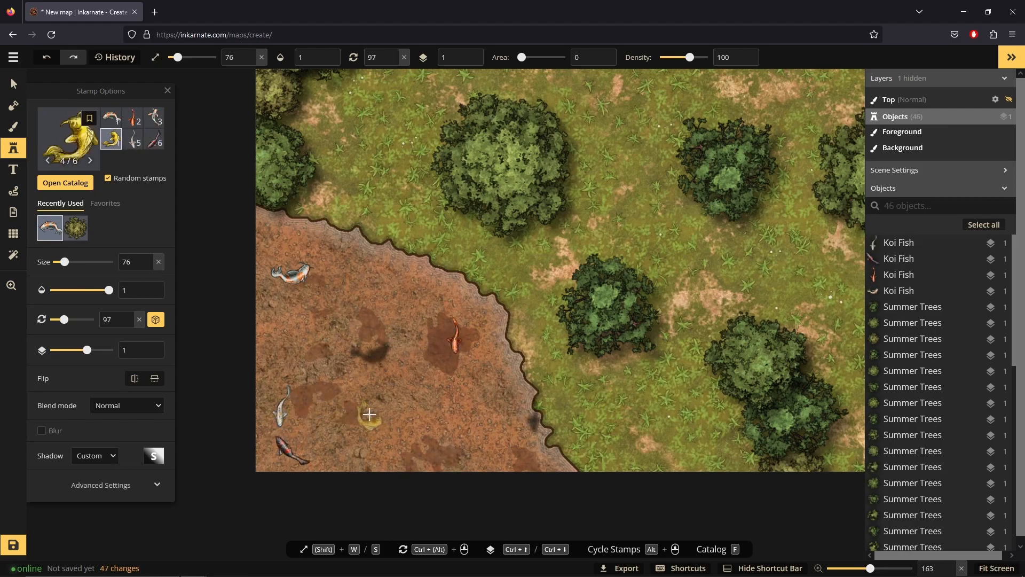
pyautogui.click(506, 452)
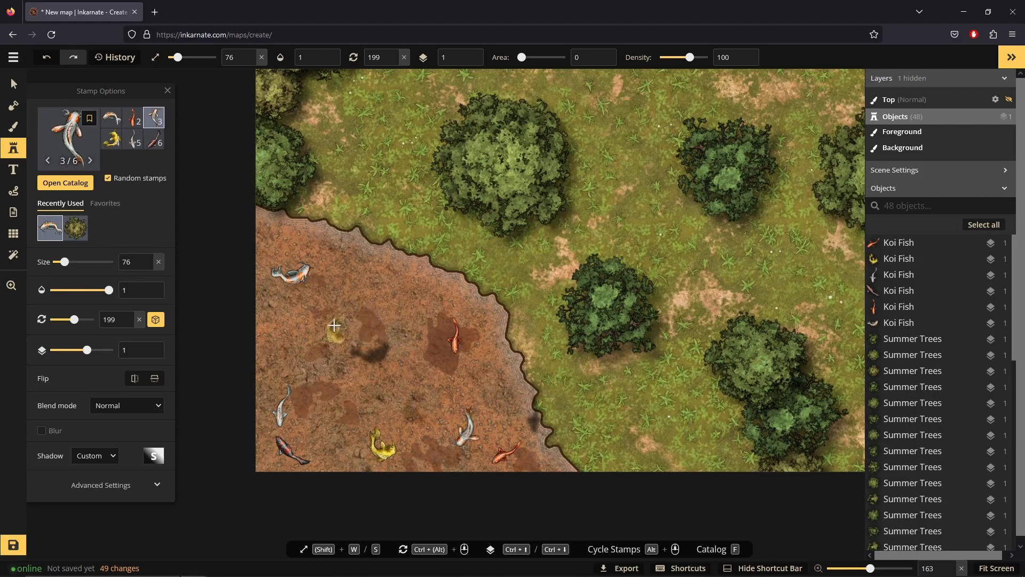
pyautogui.click(465, 426)
pyautogui.click(273, 321)
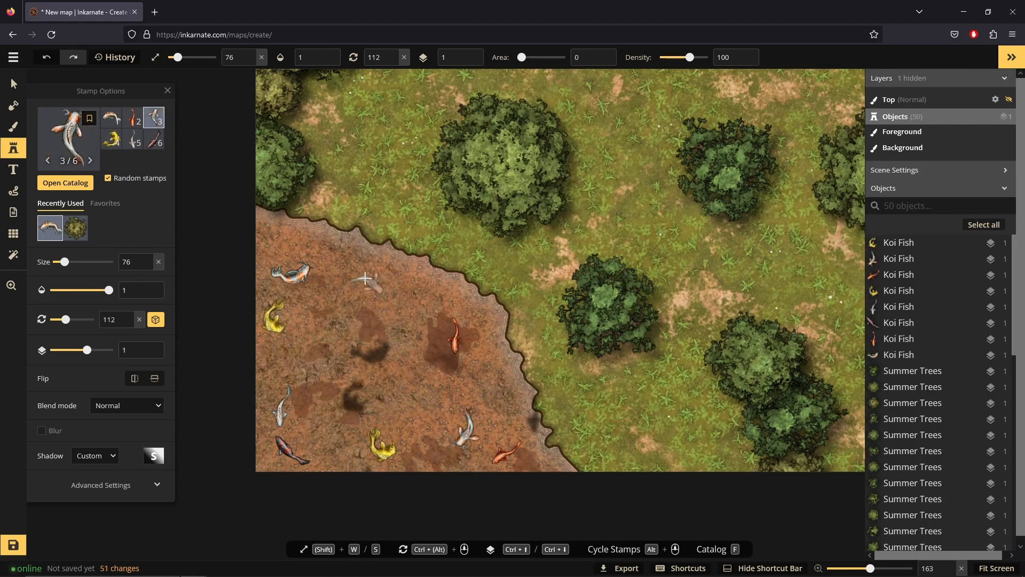
pyautogui.click(359, 278)
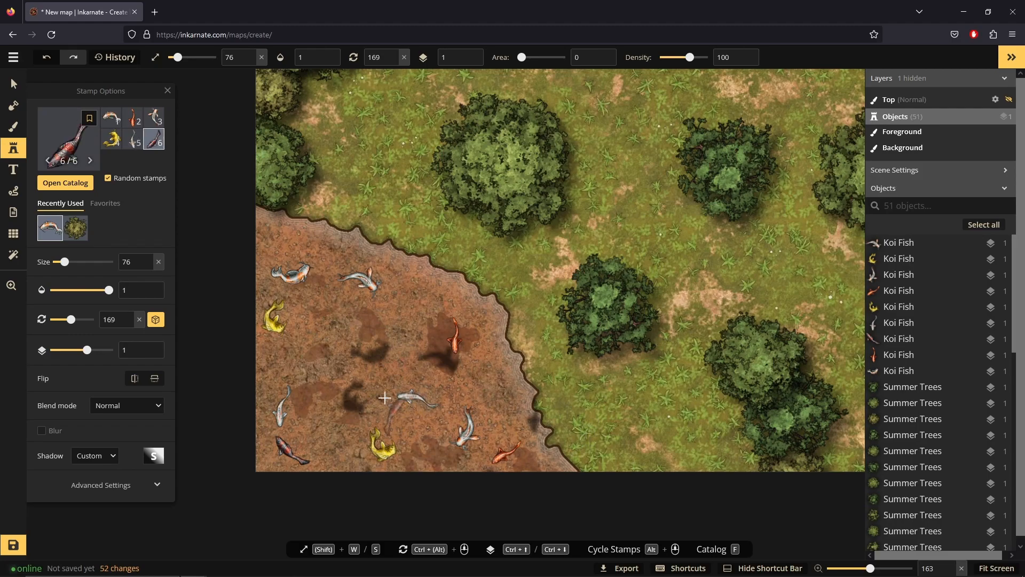
# Step: Choose the Lake Fronds stamp from the Water group and scatter four of them over the dirt area among the koi fish
pyautogui.press('f')
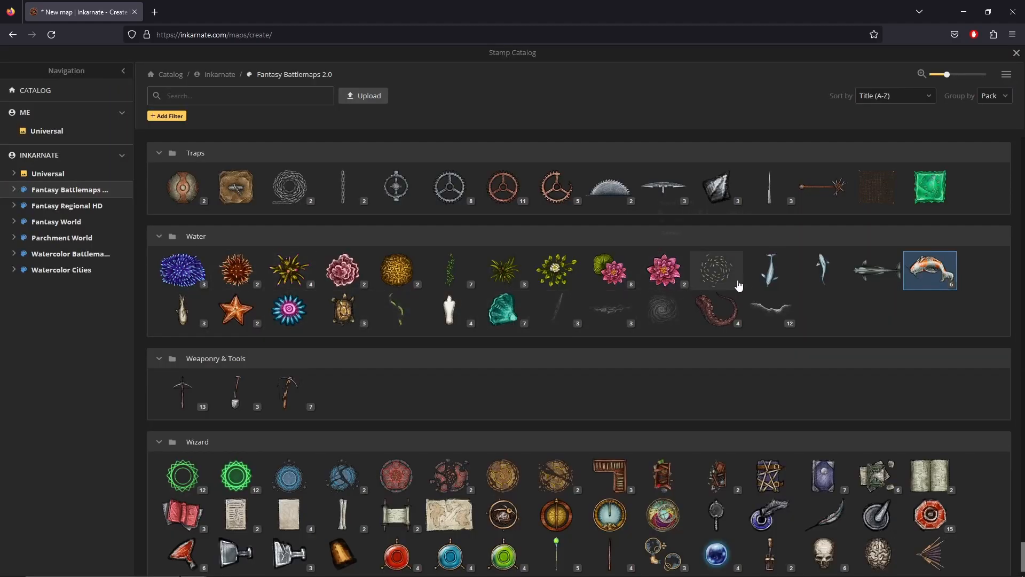
pyautogui.moveTo(500, 270)
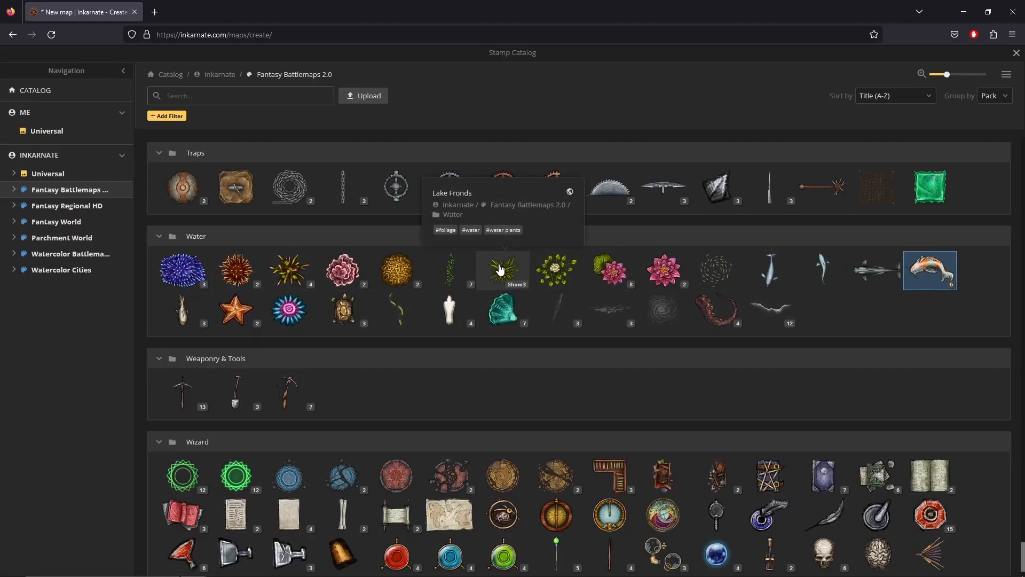
pyautogui.click(501, 270)
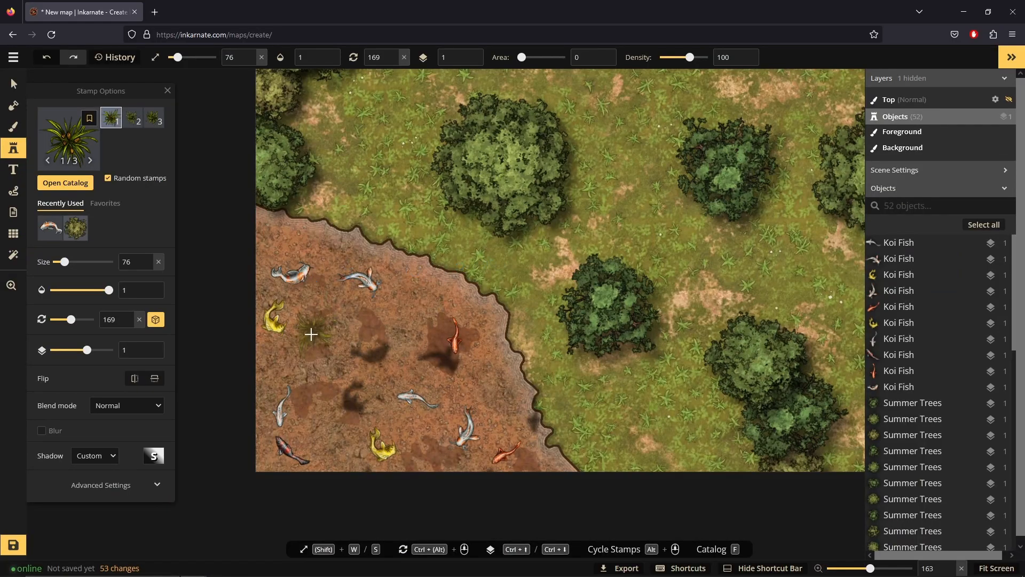
pyautogui.click(310, 362)
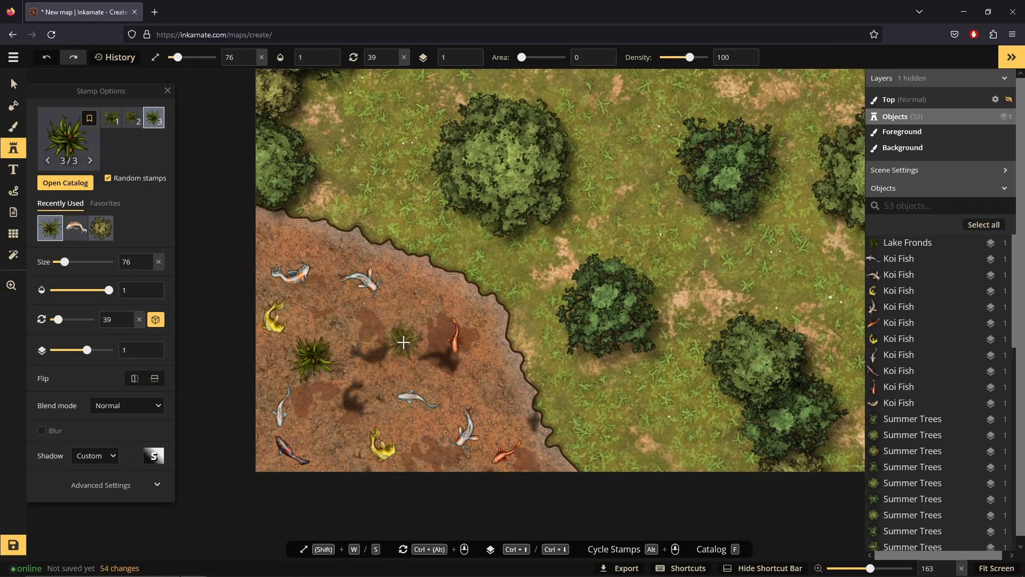
pyautogui.click(403, 342)
pyautogui.click(429, 452)
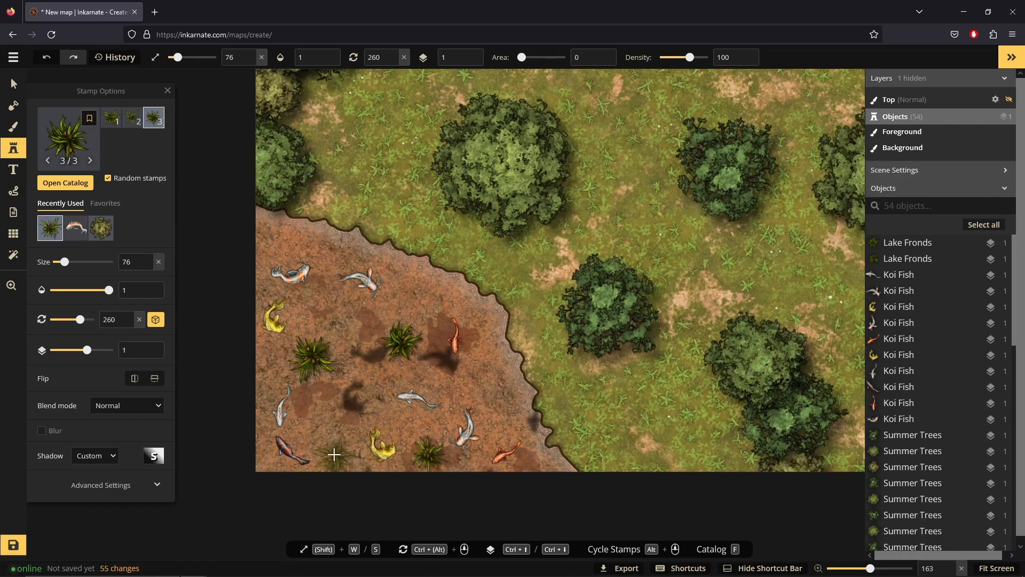
# Step: Choose the Lilipads stamp from the Water group and place three random lilipads over the dirt area
pyautogui.press('f')
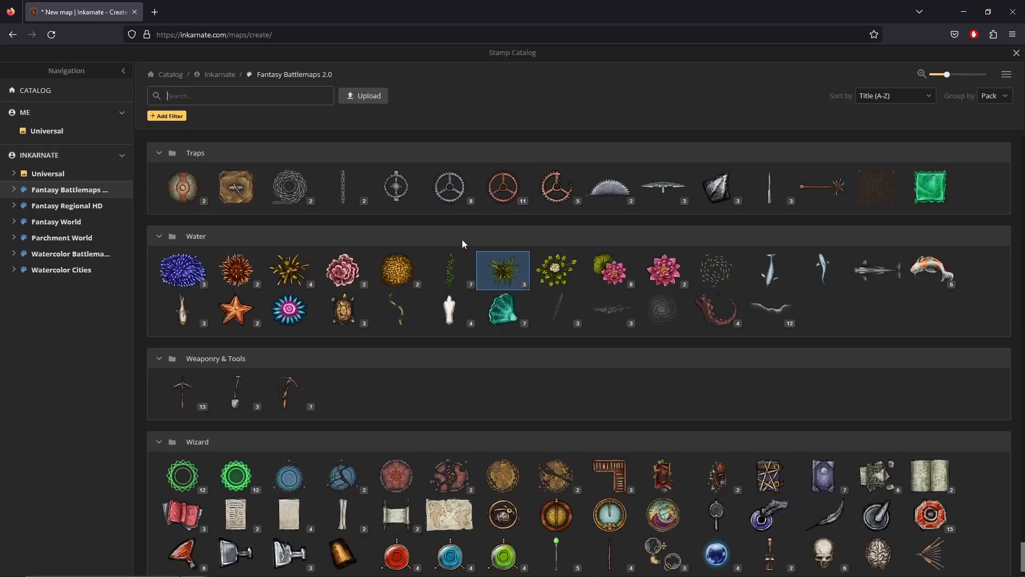
pyautogui.click(610, 270)
pyautogui.click(345, 323)
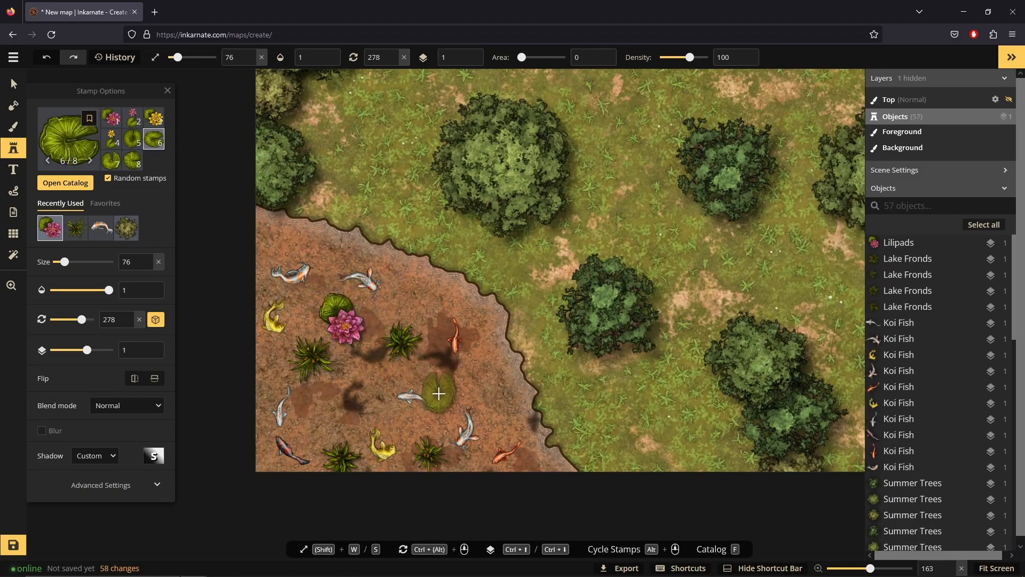
pyautogui.click(357, 398)
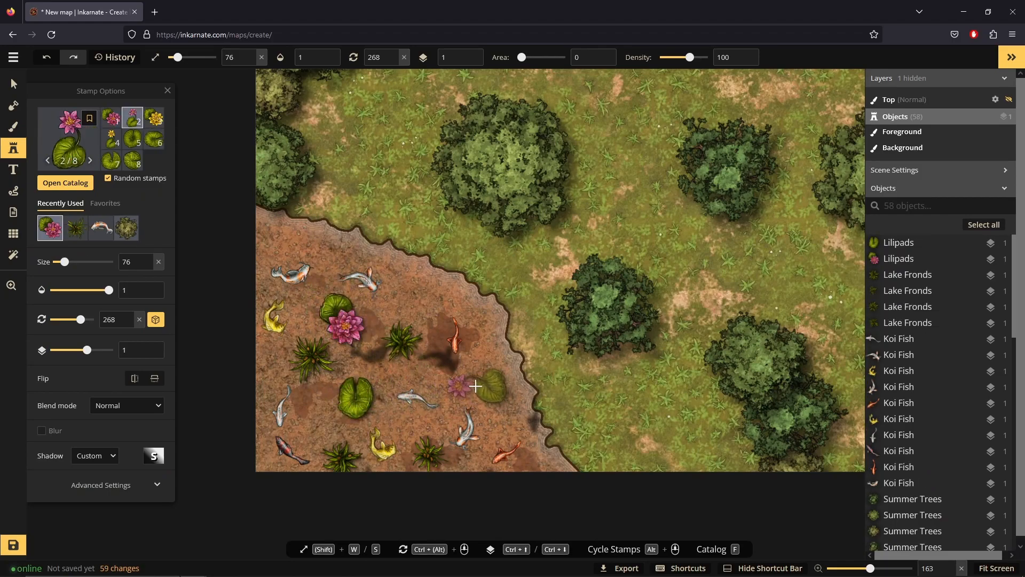
pyautogui.click(476, 385)
# Step: Search the Fantasy Battlemaps 2.0 stamps for "rock" and choose the small rocks stamp from the Core group
pyautogui.click(82, 152)
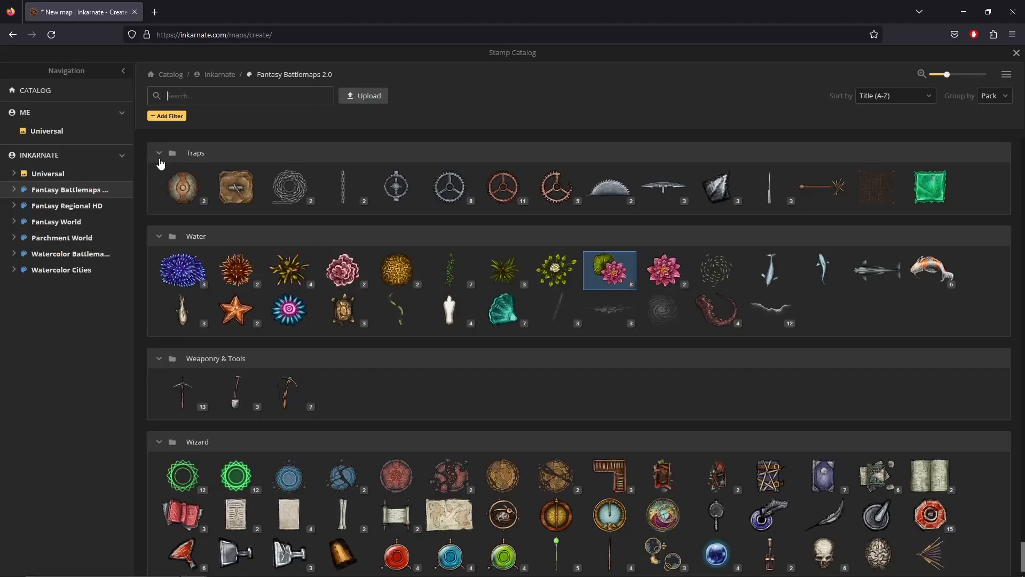
pyautogui.click(194, 82)
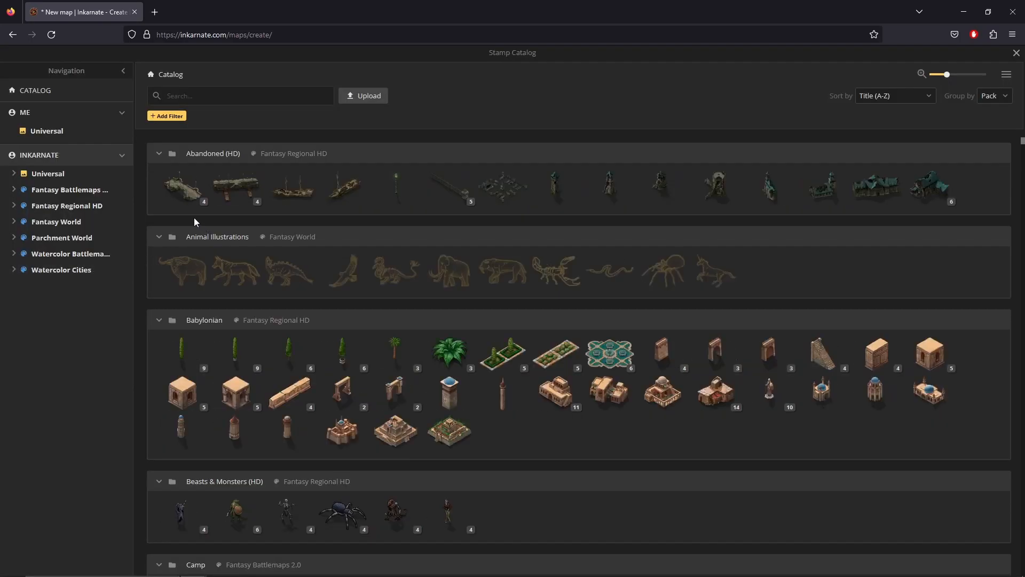
pyautogui.click(70, 191)
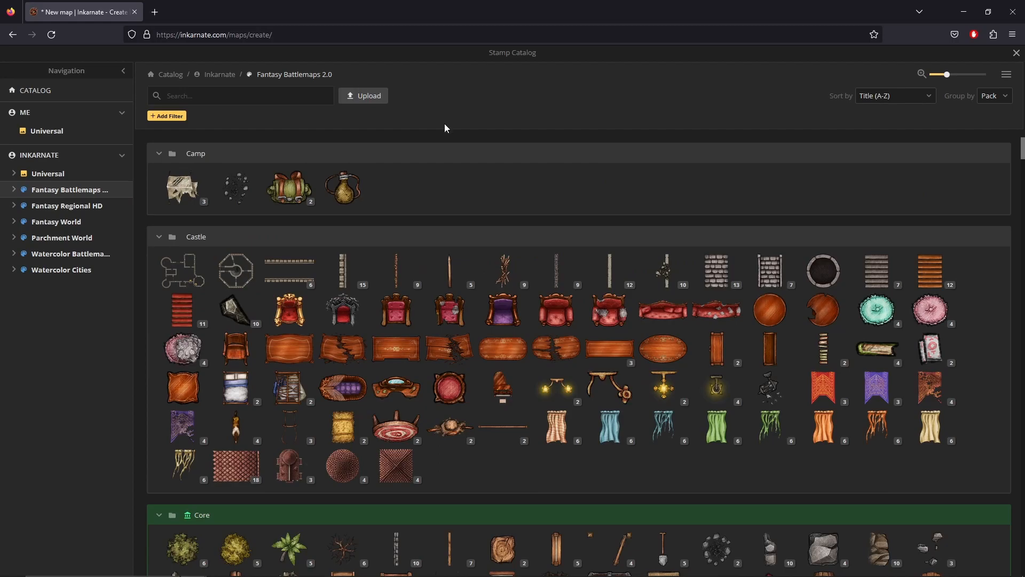
pyautogui.click(273, 95)
pyautogui.write('rock')
pyautogui.press('Return')
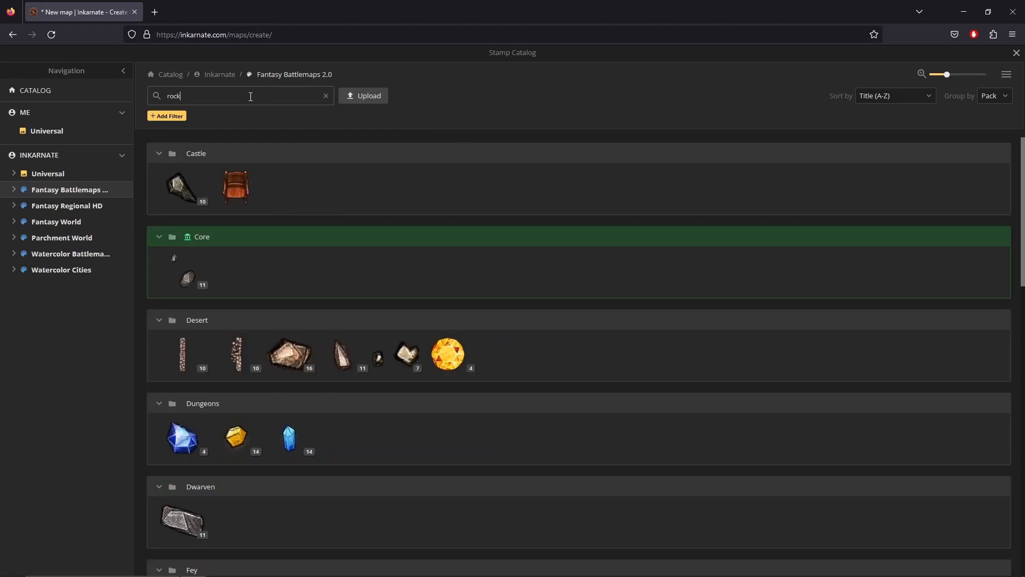
pyautogui.click(193, 279)
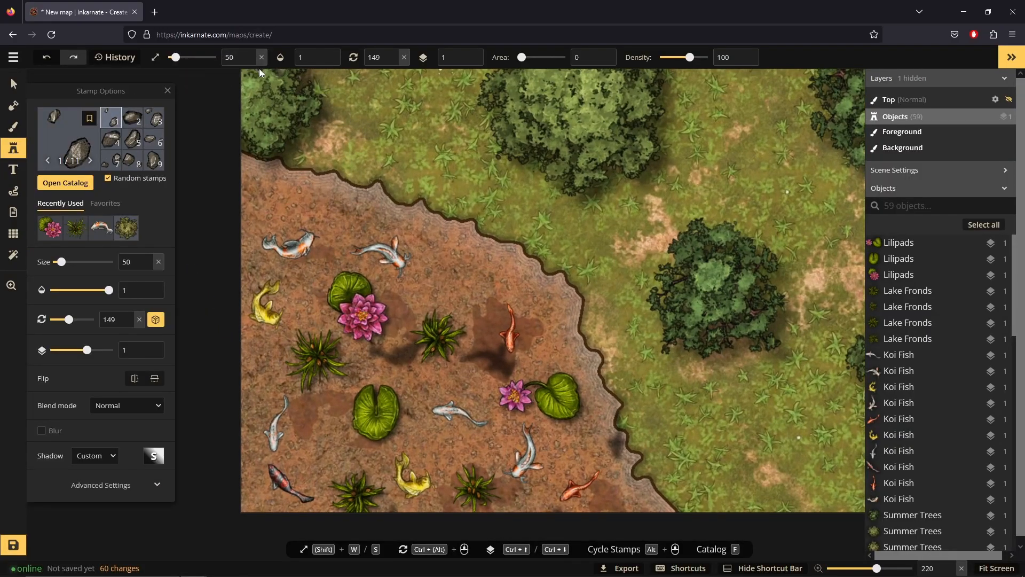
# Step: Set the stamp layer to 0 and scatter random rocks at size 50 across the dirt area between the fish and plants
pyautogui.click(468, 62)
pyautogui.click(268, 203)
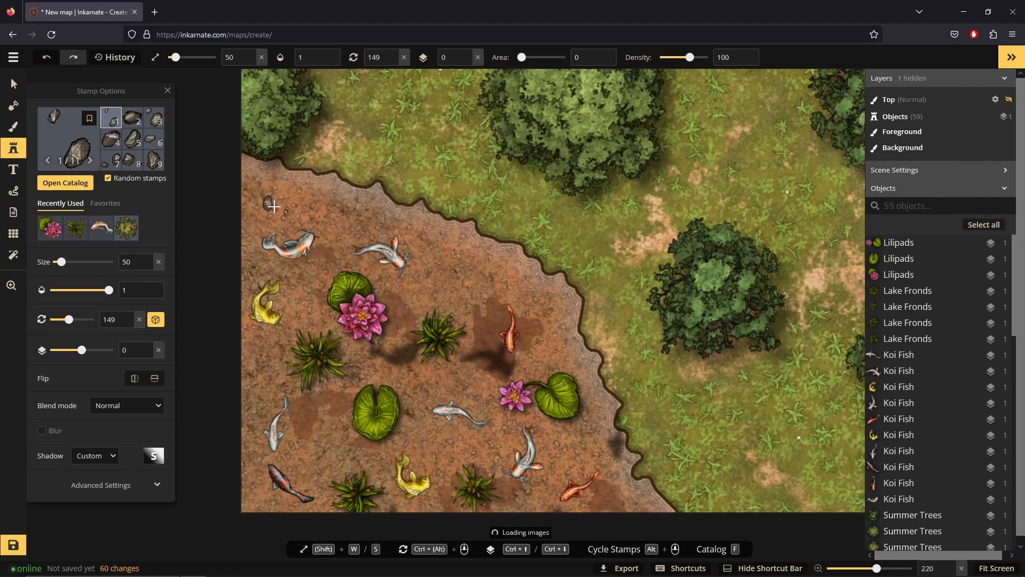
pyautogui.click(316, 317)
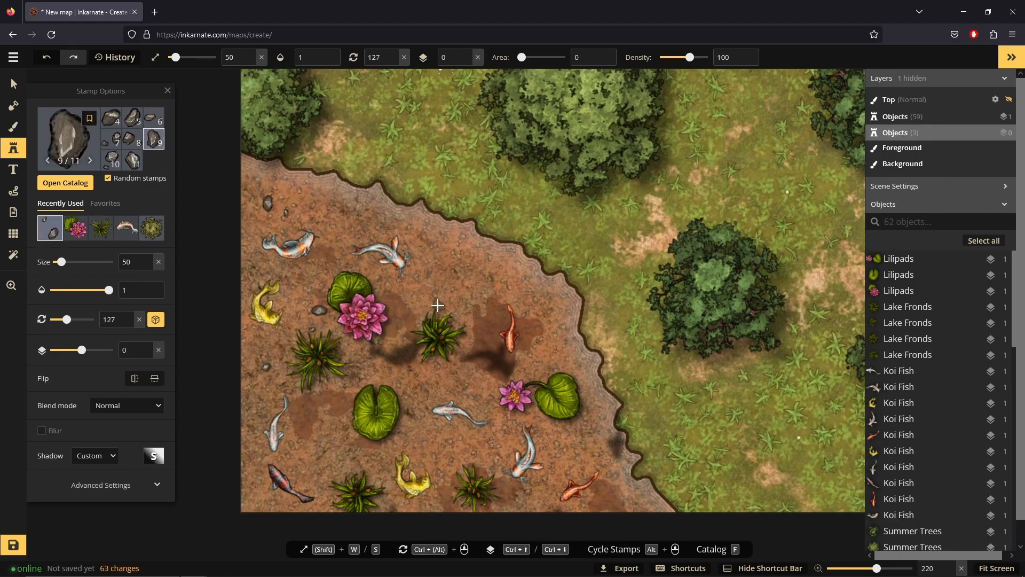
pyautogui.click(496, 423)
pyautogui.click(472, 445)
pyautogui.click(396, 341)
pyautogui.click(545, 456)
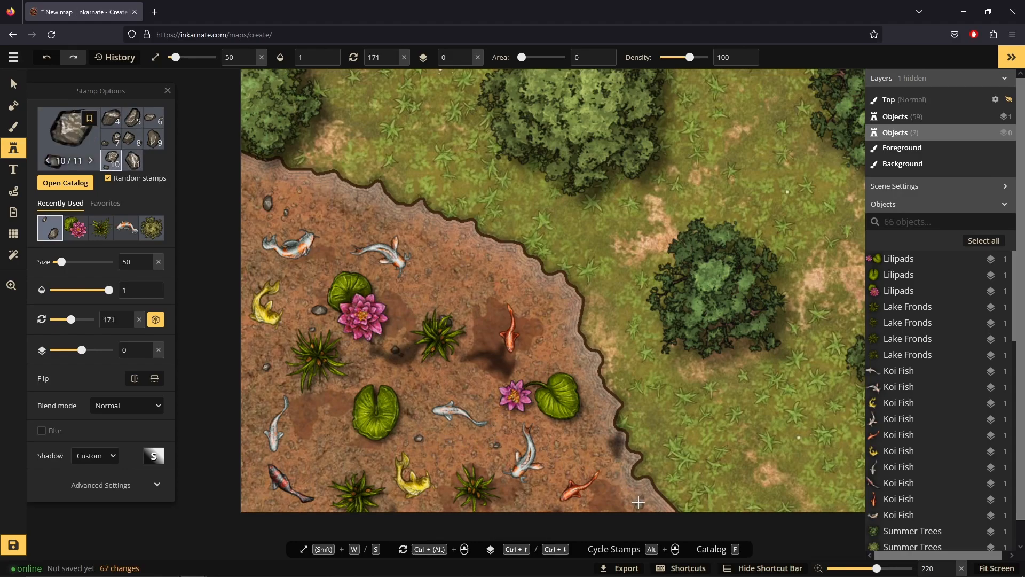
pyautogui.click(547, 443)
pyautogui.click(464, 277)
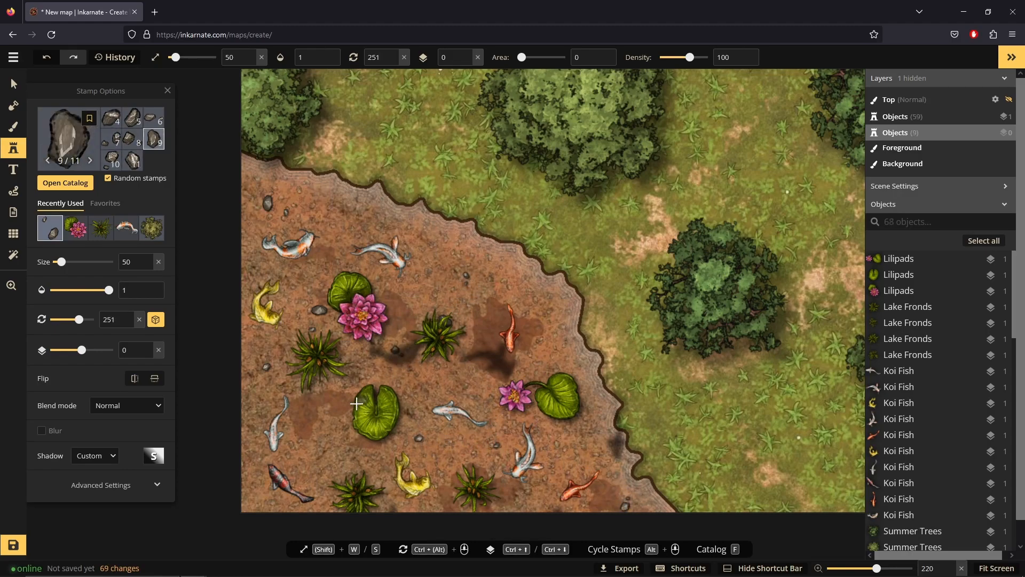
# Step: Select the koi fish, lake fronds and rocks without the lilipads or trees, and flatten them to the background
pyautogui.click(14, 84)
pyautogui.click(459, 277)
pyautogui.moveTo(268, 219); pyautogui.dragTo(623, 529)
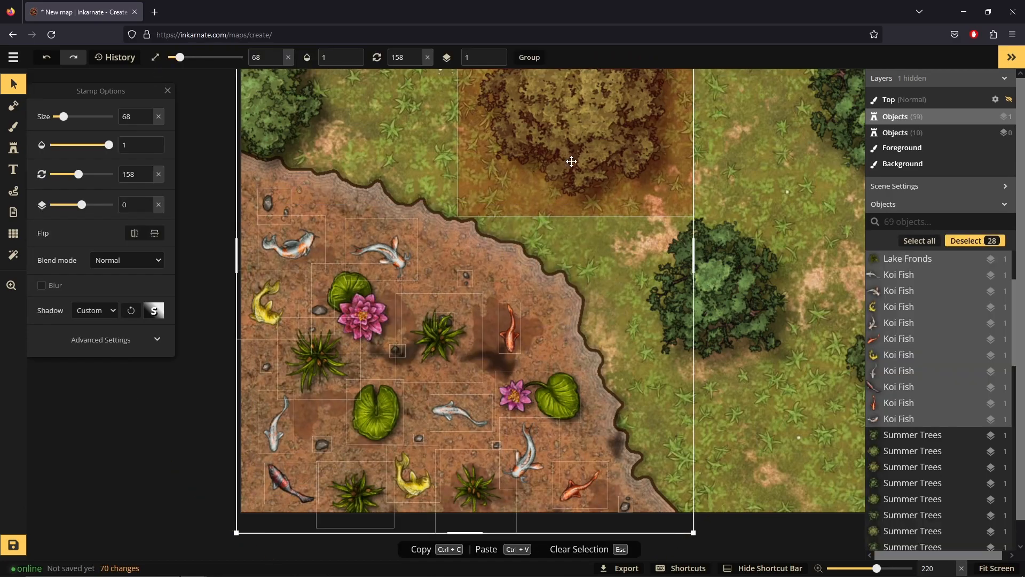
pyautogui.keyDown('shift'); pyautogui.click(382, 408); pyautogui.keyUp('shift')
pyautogui.keyDown('shift'); pyautogui.click(557, 405); pyautogui.keyUp('shift')
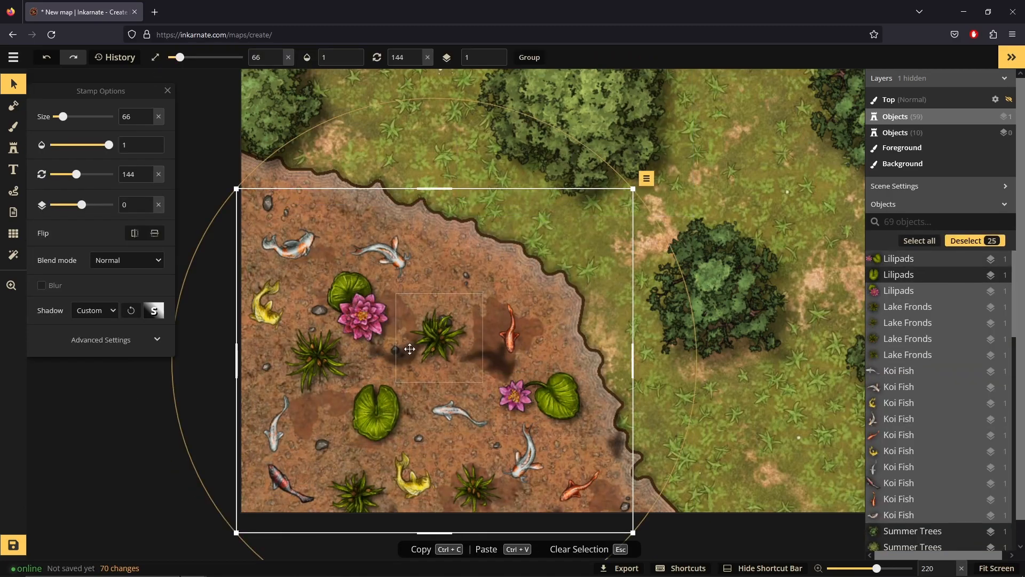
pyautogui.keyDown('shift'); pyautogui.click(359, 312); pyautogui.keyUp('shift')
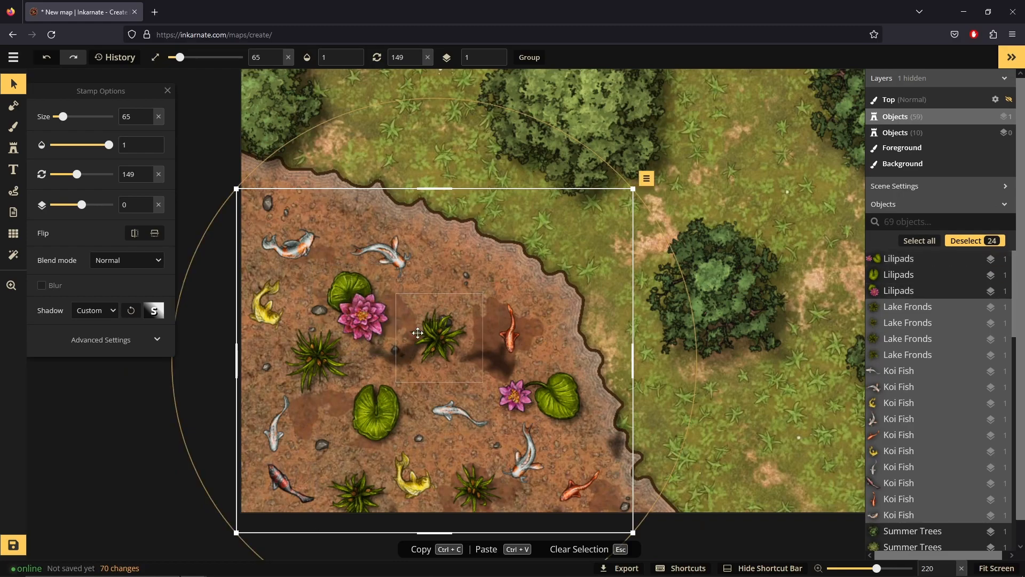
pyautogui.rightClick(450, 335)
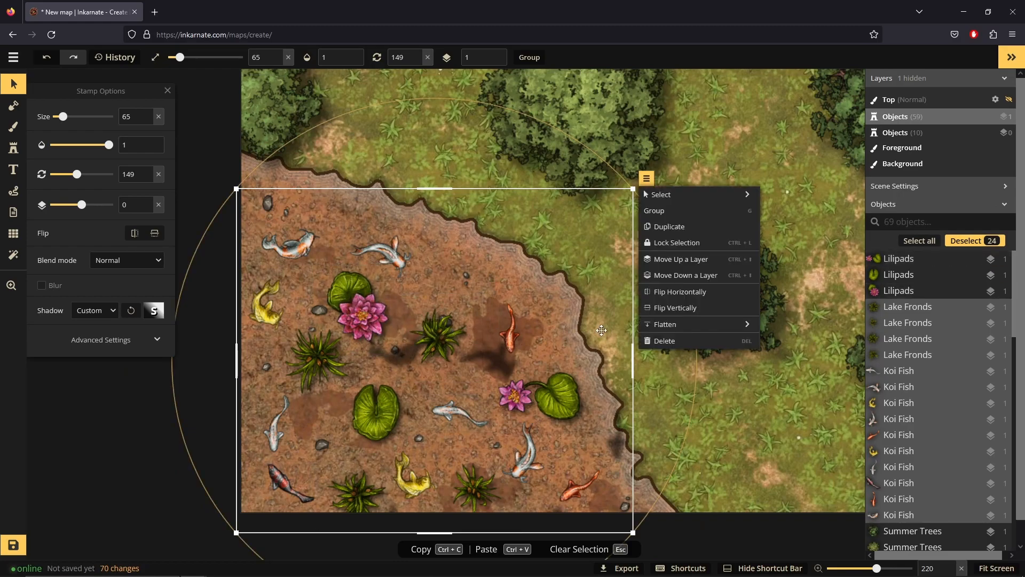
pyautogui.moveTo(742, 326)
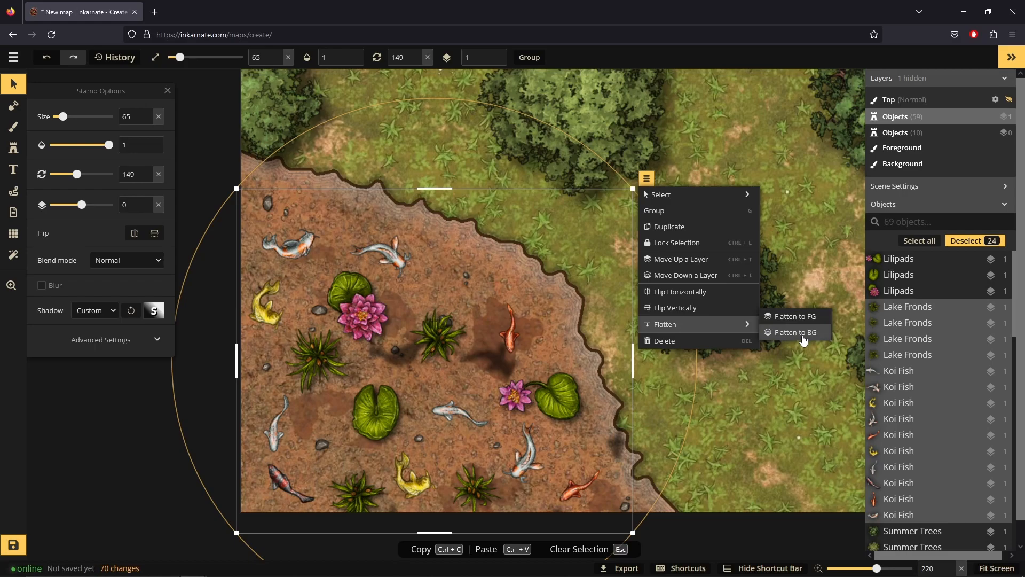
pyautogui.click(803, 340)
pyautogui.scroll(-2, 518, 263)
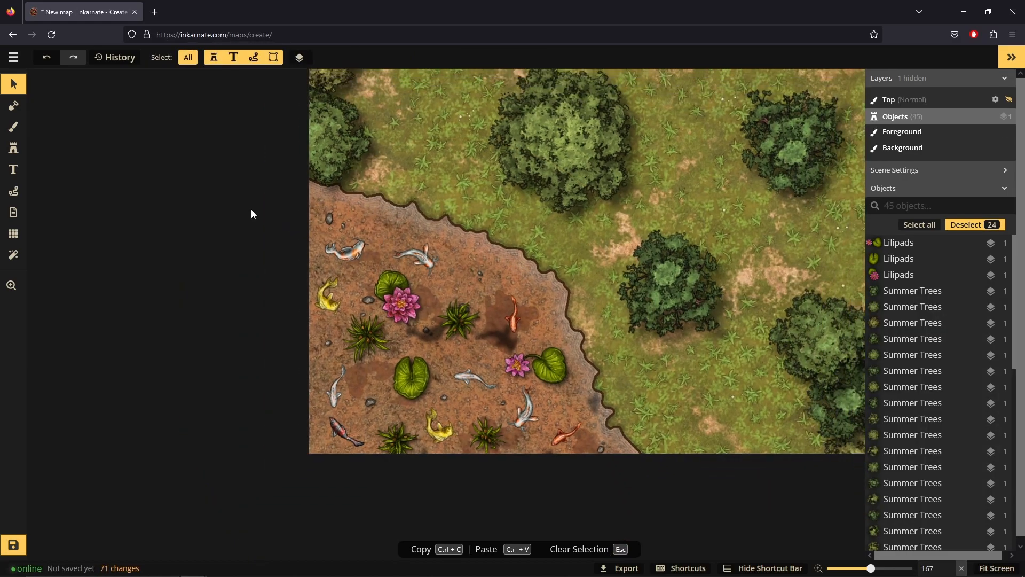
# Step: Filter the background brush textures by the Water tag and choose the dark blue water texture from the Core group
pyautogui.click(15, 127)
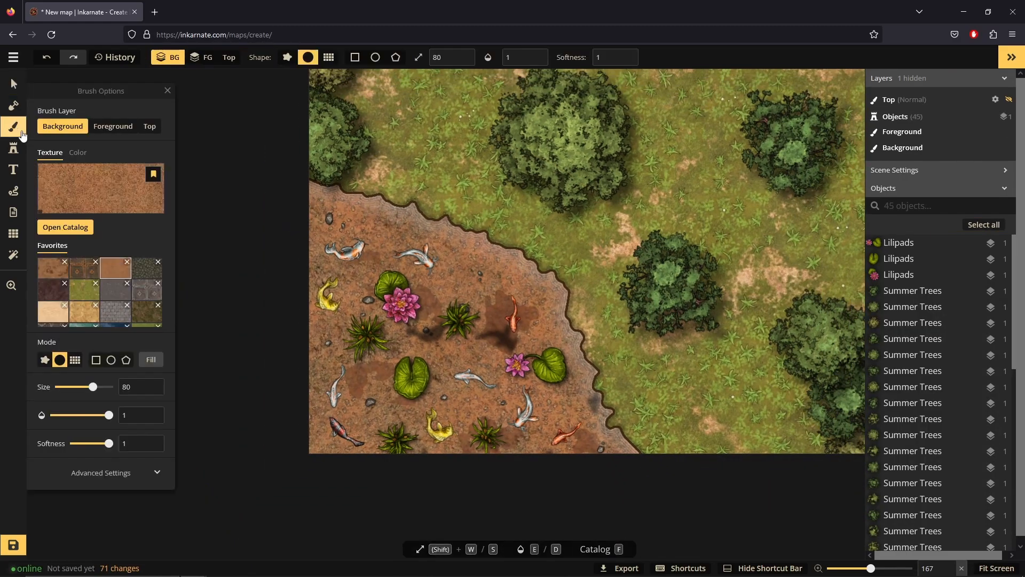
pyautogui.click(105, 195)
pyautogui.write('water')
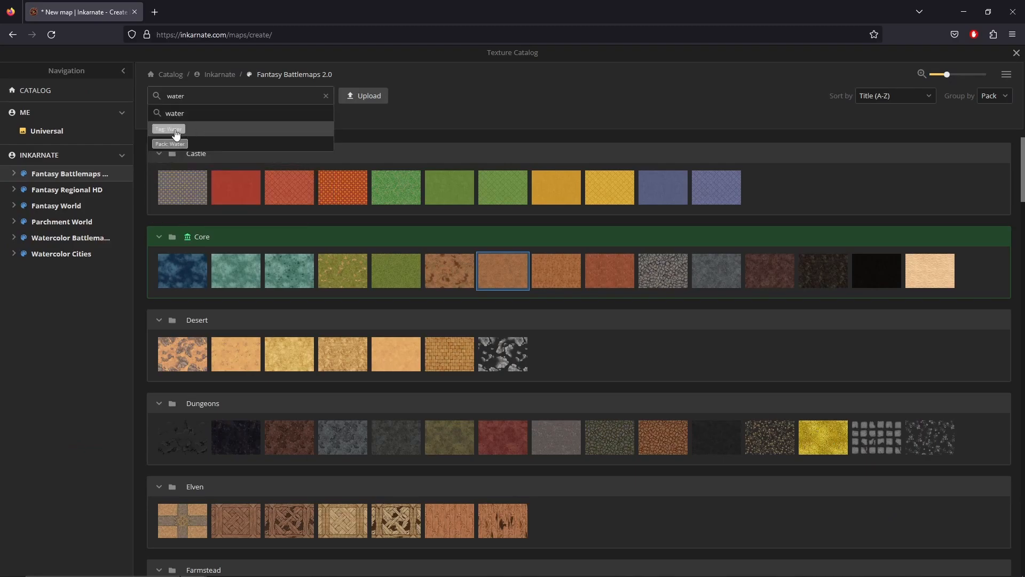
pyautogui.click(178, 133)
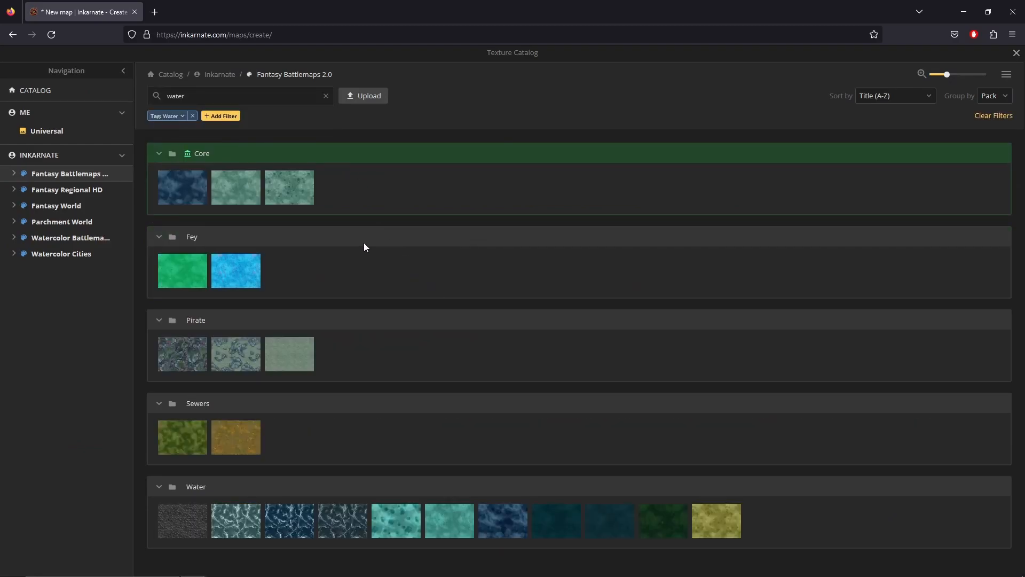
pyautogui.click(179, 195)
pyautogui.scroll(3, 436, 340)
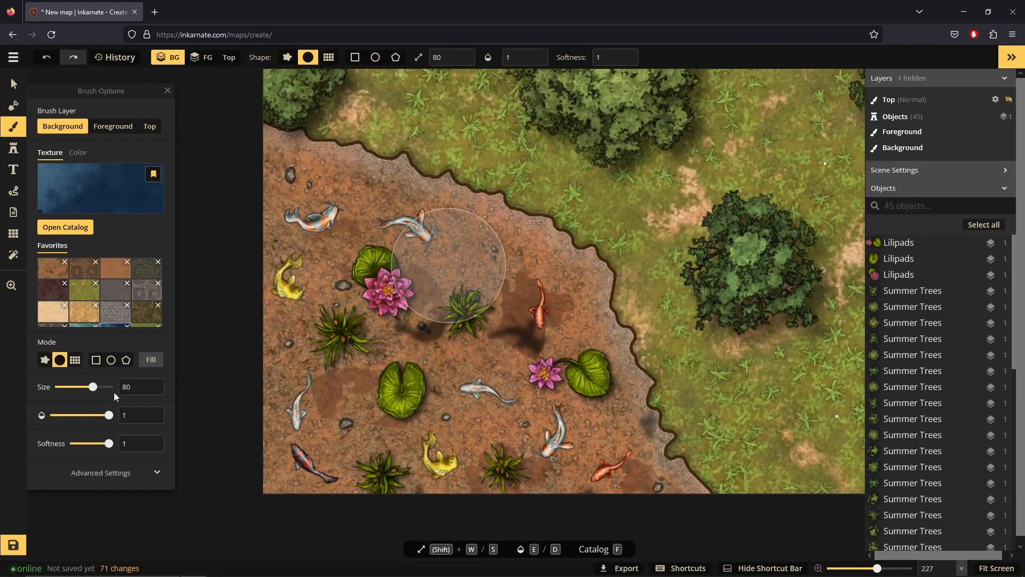
# Step: Set the brush opacity to 0.4 and paint the water texture in repeated strokes over the whole dirt area and its flattened stamps
pyautogui.moveTo(109, 420); pyautogui.dragTo(92, 426)
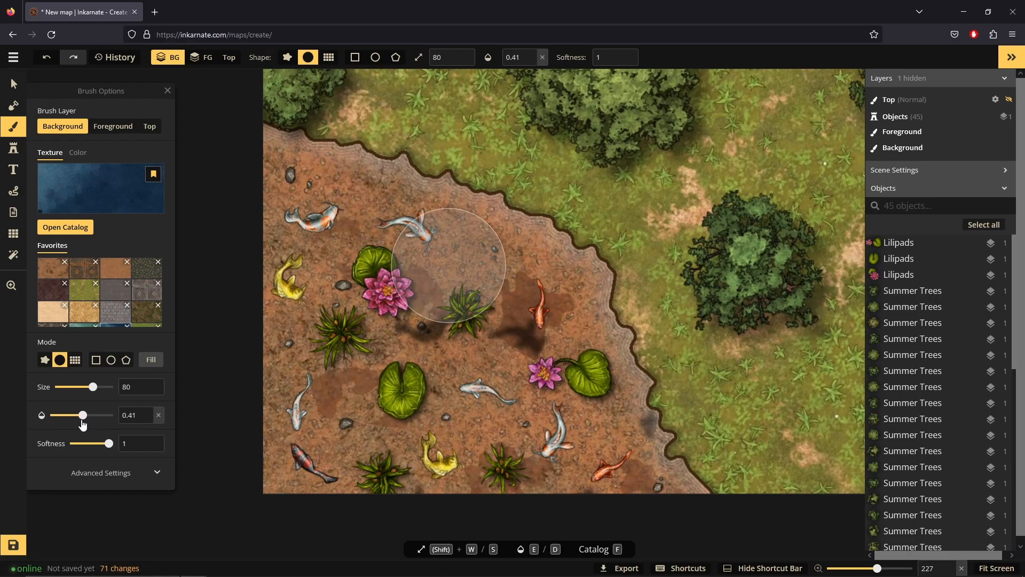
pyautogui.scroll(-1, 344, 297)
pyautogui.moveTo(273, 171)
pyautogui.mouseDown()
pyautogui.moveTo(432, 241)
pyautogui.moveTo(340, 180)
pyautogui.mouseUp()
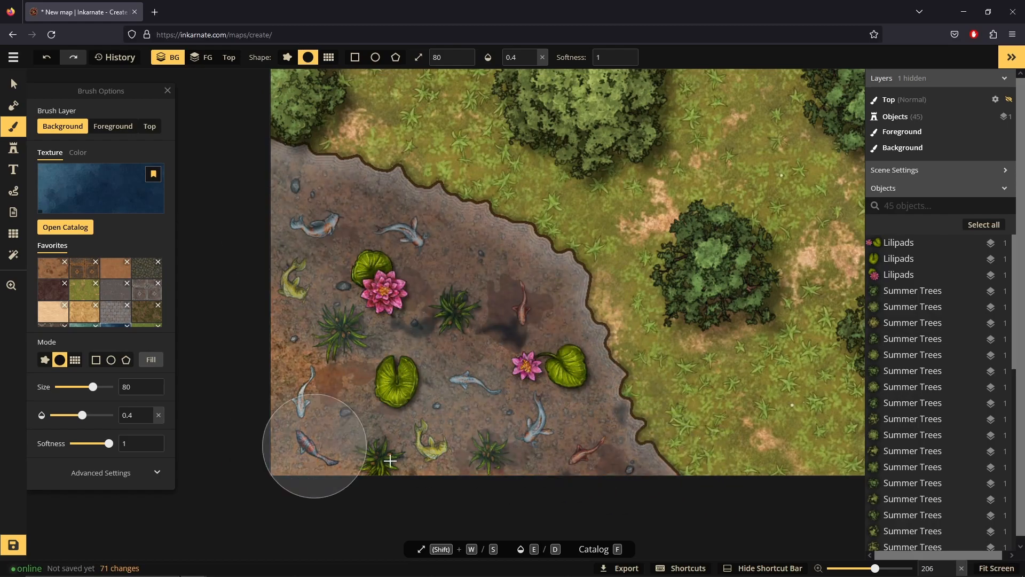
pyautogui.moveTo(169, 410)
pyautogui.mouseDown()
pyautogui.moveTo(263, 346)
pyautogui.moveTo(296, 402)
pyautogui.moveTo(279, 207)
pyautogui.moveTo(324, 154)
pyautogui.moveTo(329, 359)
pyautogui.moveTo(351, 407)
pyautogui.mouseUp()
pyautogui.moveTo(270, 263)
pyautogui.mouseDown()
pyautogui.moveTo(355, 229)
pyautogui.moveTo(407, 223)
pyautogui.moveTo(504, 270)
pyautogui.moveTo(458, 260)
pyautogui.moveTo(544, 401)
pyautogui.moveTo(527, 440)
pyautogui.moveTo(346, 448)
pyautogui.moveTo(267, 336)
pyautogui.moveTo(499, 345)
pyautogui.moveTo(272, 185)
pyautogui.moveTo(596, 329)
pyautogui.moveTo(280, 165)
pyautogui.moveTo(289, 364)
pyautogui.moveTo(313, 424)
pyautogui.moveTo(314, 261)
pyautogui.moveTo(345, 432)
pyautogui.moveTo(364, 159)
pyautogui.mouseUp()
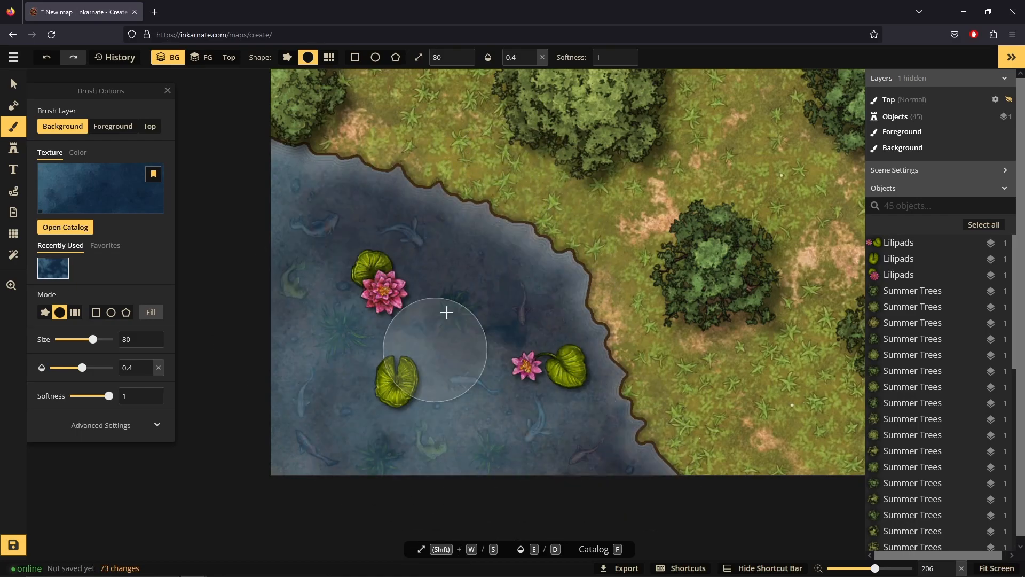
# Step: Replace the "rock" stamp search with "water", filter to the Water pack and choose the turtle stamp
pyautogui.scroll(-2, 353, 232)
pyautogui.click(13, 148)
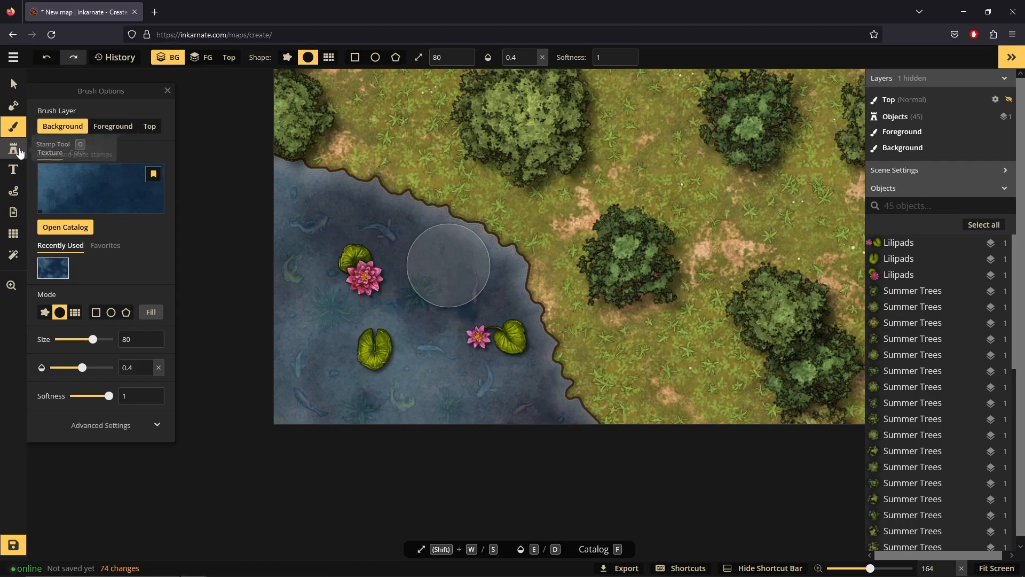
pyautogui.click(60, 154)
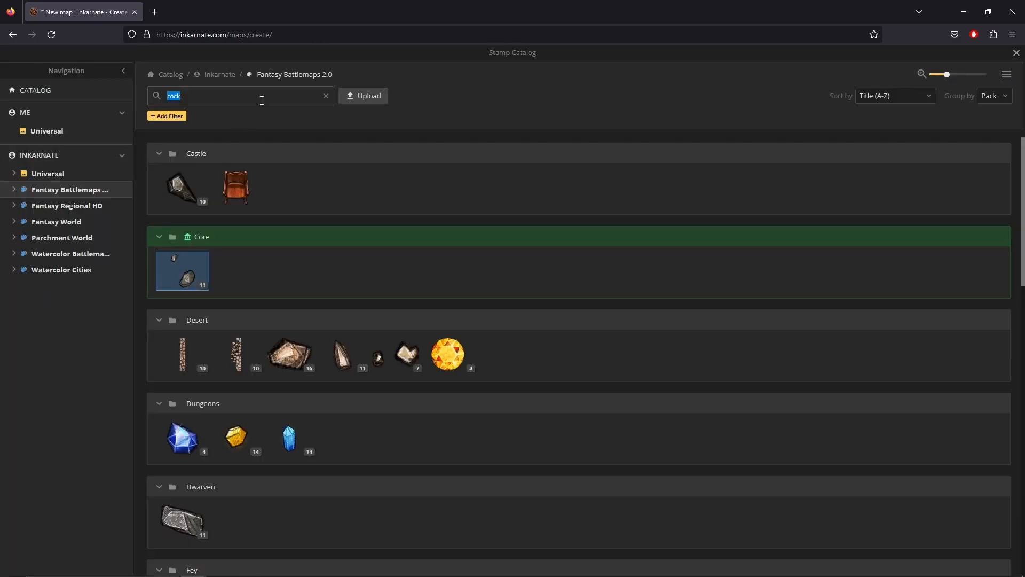
pyautogui.click(326, 96)
pyautogui.write('water')
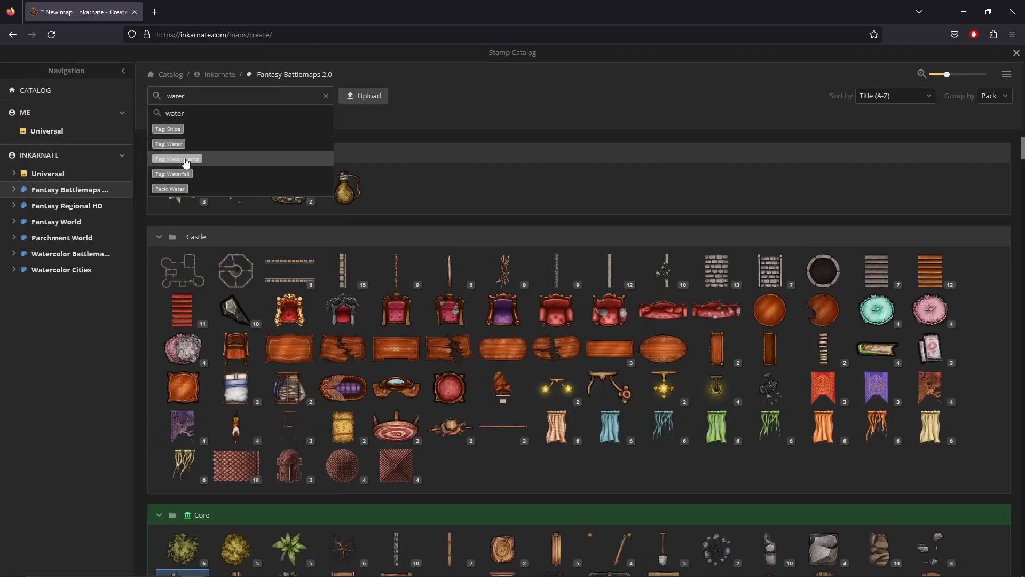
pyautogui.click(178, 188)
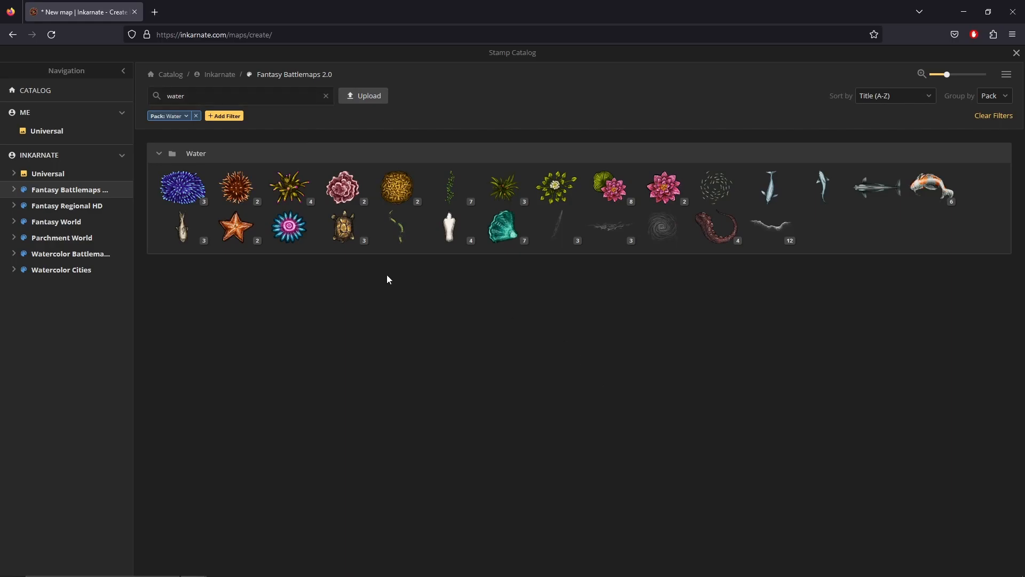
pyautogui.click(344, 228)
pyautogui.scroll(5, 363, 348)
pyautogui.scroll(3, 365, 342)
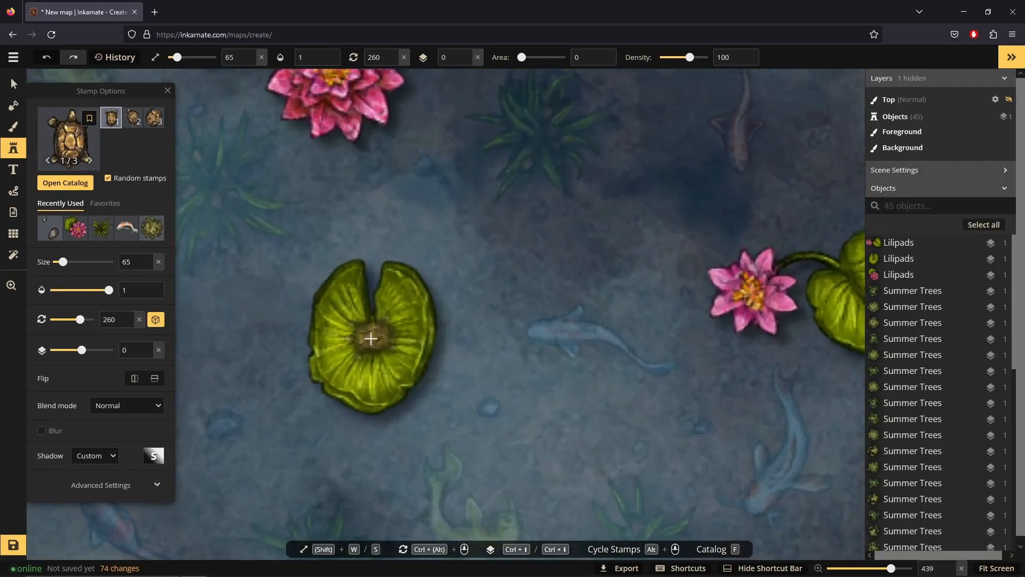
pyautogui.click(365, 337)
pyautogui.scroll(-2, 342, 339)
pyautogui.hotkey('ctrl', 'z')
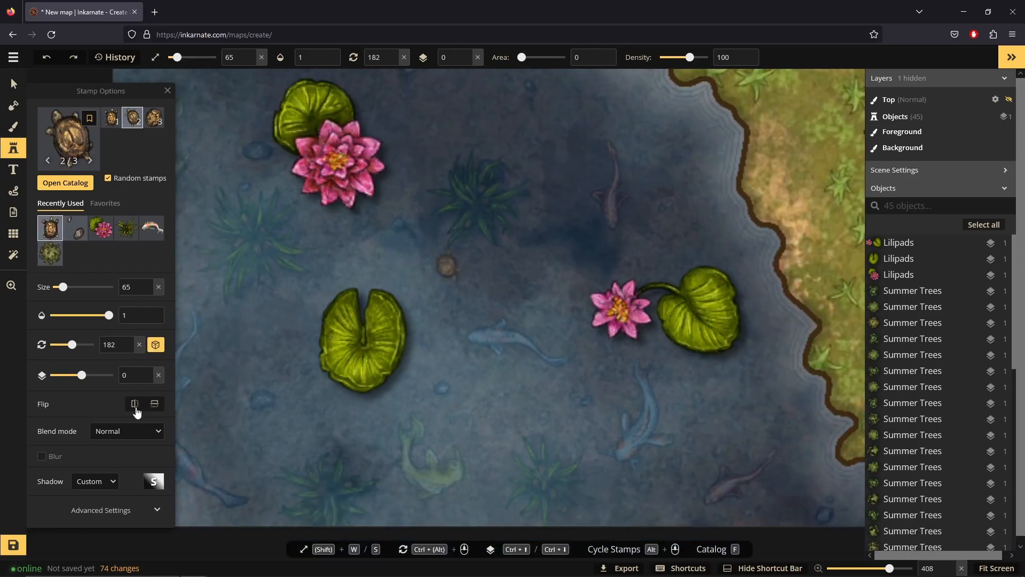
# Step: Raise the turtle stamp's layer to 1 and place a turtle on the single lilypad in the middle of the pond
pyautogui.click(468, 55)
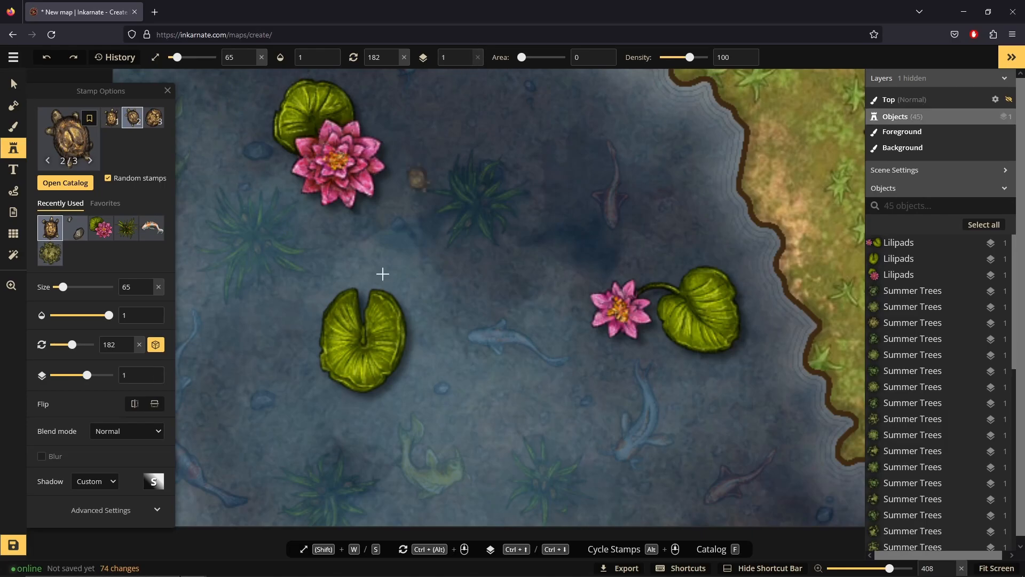
pyautogui.click(362, 339)
pyautogui.scroll(-3, 317, 325)
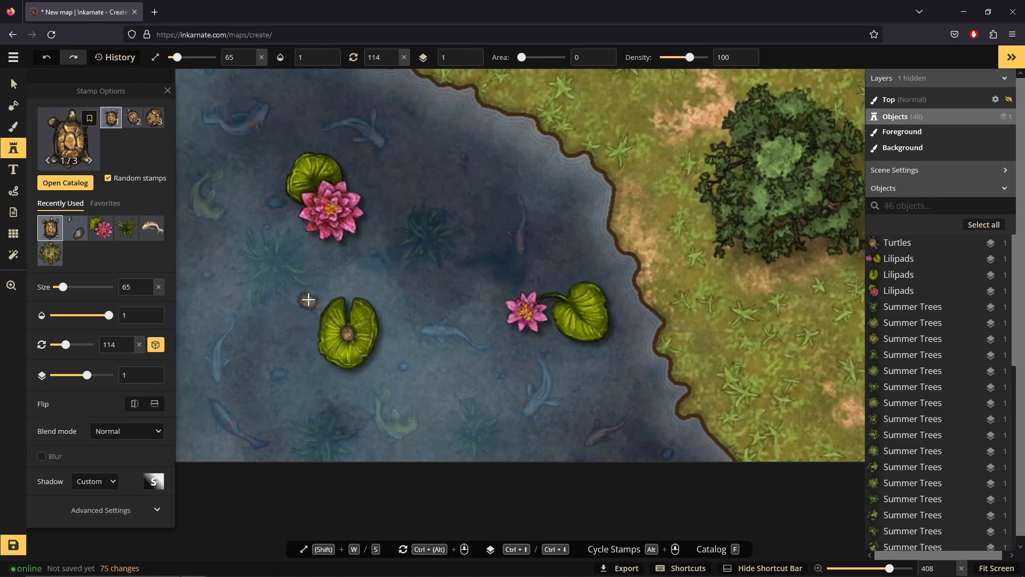
pyautogui.scroll(-5, 521, 307)
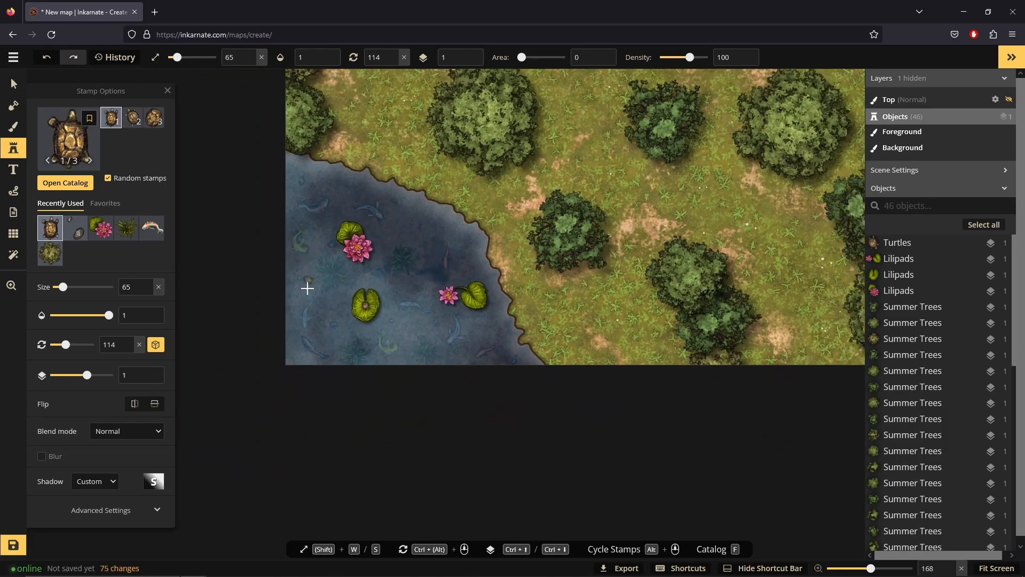
# Step: Place four more Summer Trees in a row along the map's bottom edge toward the southeast corner
pyautogui.scroll(-3, 325, 377)
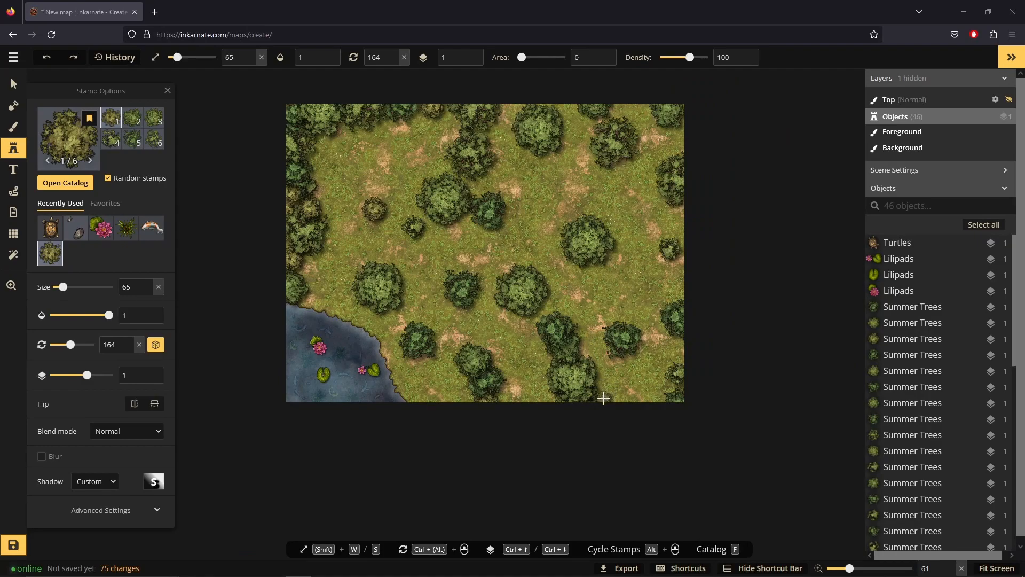
pyautogui.click(609, 400)
pyautogui.click(633, 400)
pyautogui.click(654, 401)
pyautogui.click(673, 395)
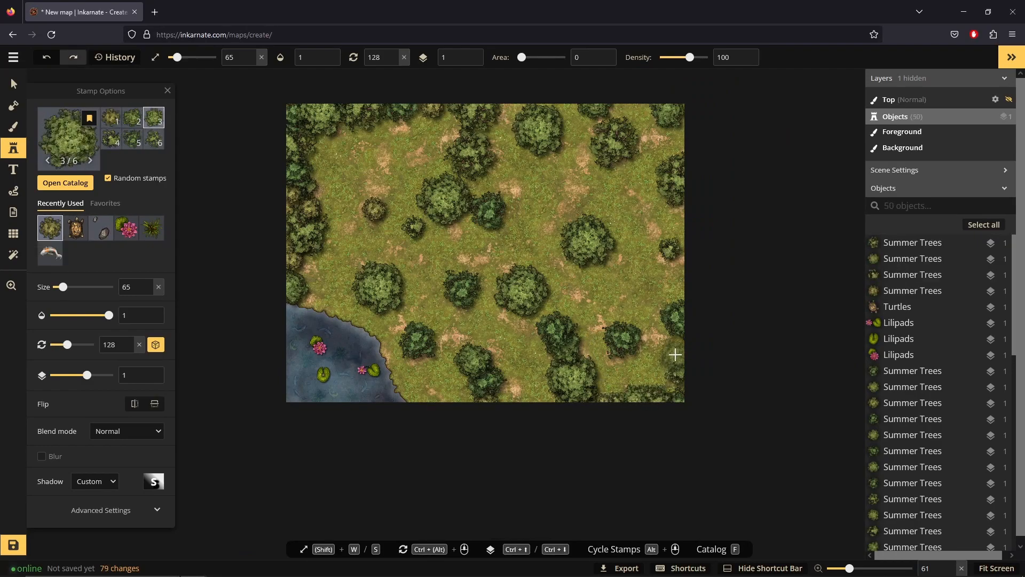
# Step: Fill the gaps along the map's right edge with five more Summer Trees
pyautogui.click(660, 280)
pyautogui.click(679, 279)
pyautogui.click(682, 260)
pyautogui.click(675, 217)
pyautogui.click(670, 136)
# Step: Fill the gaps along the right half of the map's top edge with more Summer Trees
pyautogui.click(622, 110)
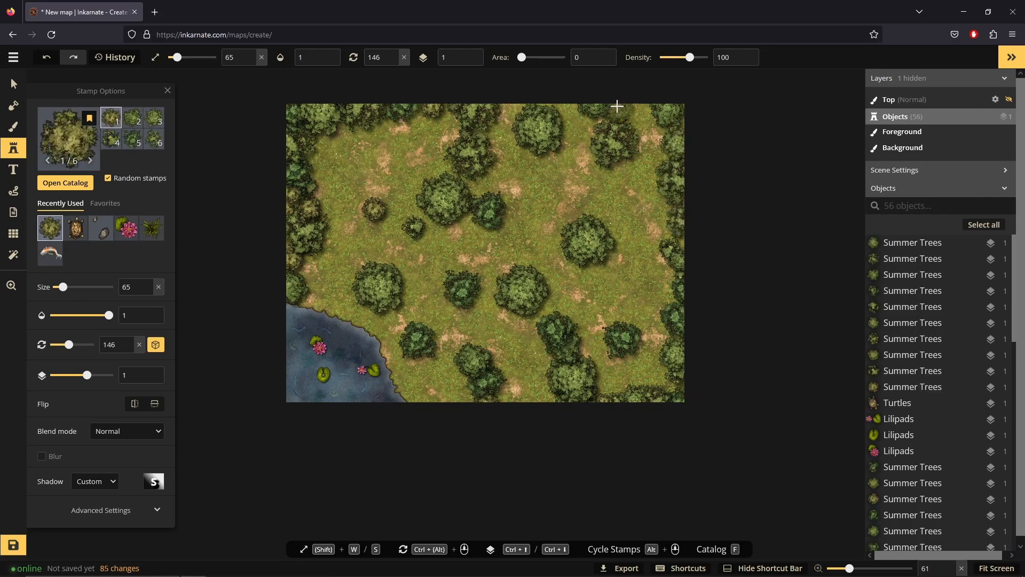
pyautogui.click(640, 109)
pyautogui.click(566, 106)
pyautogui.click(521, 107)
pyautogui.click(550, 107)
pyautogui.click(450, 265)
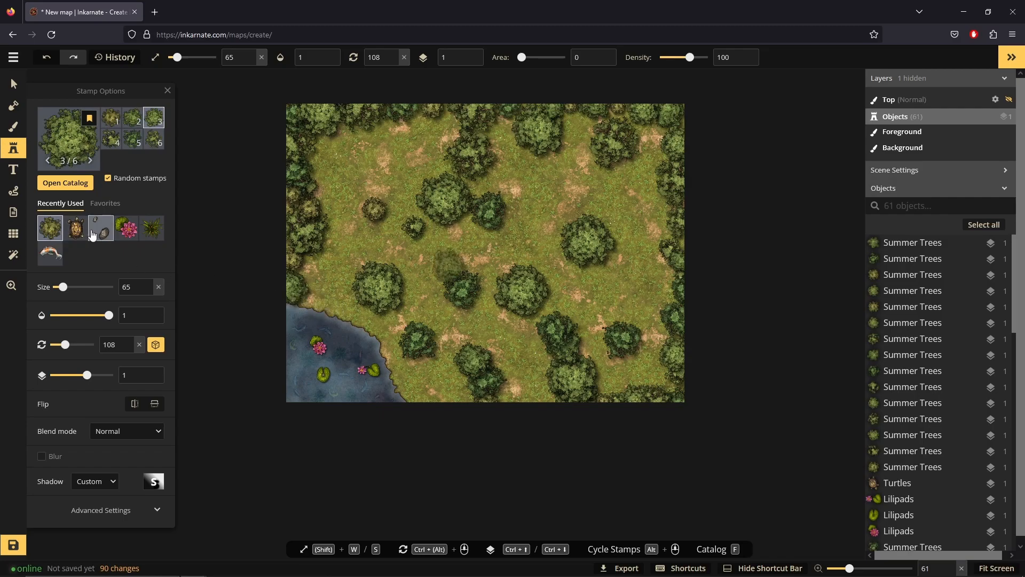
# Step: Replace the catalog's Water pack filter with the Forest pack and choose the dark green, pointed-leaf plant stamp
pyautogui.click(92, 235)
pyautogui.click(65, 183)
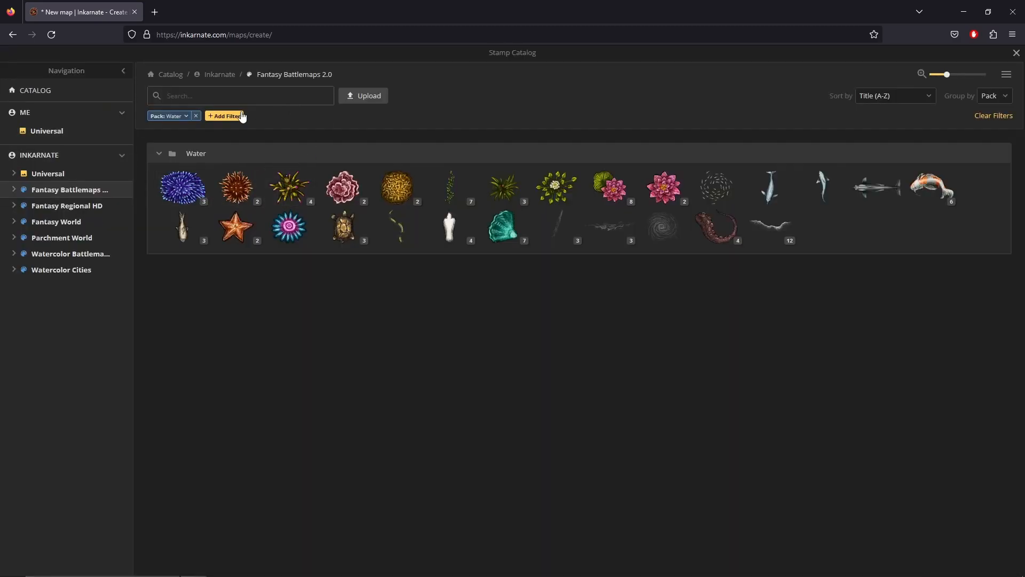
pyautogui.click(195, 116)
pyautogui.click(207, 103)
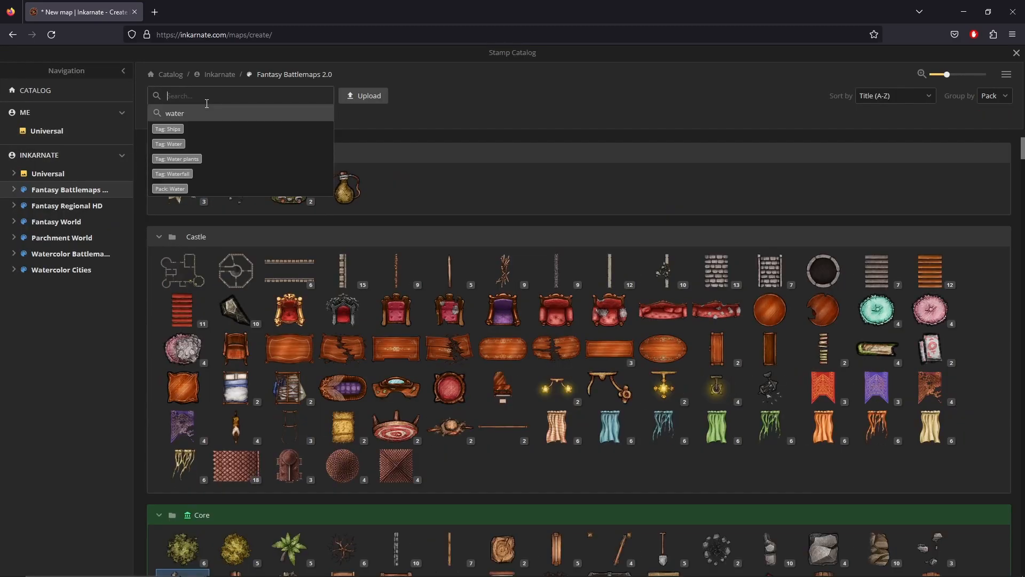
pyautogui.write('fores')
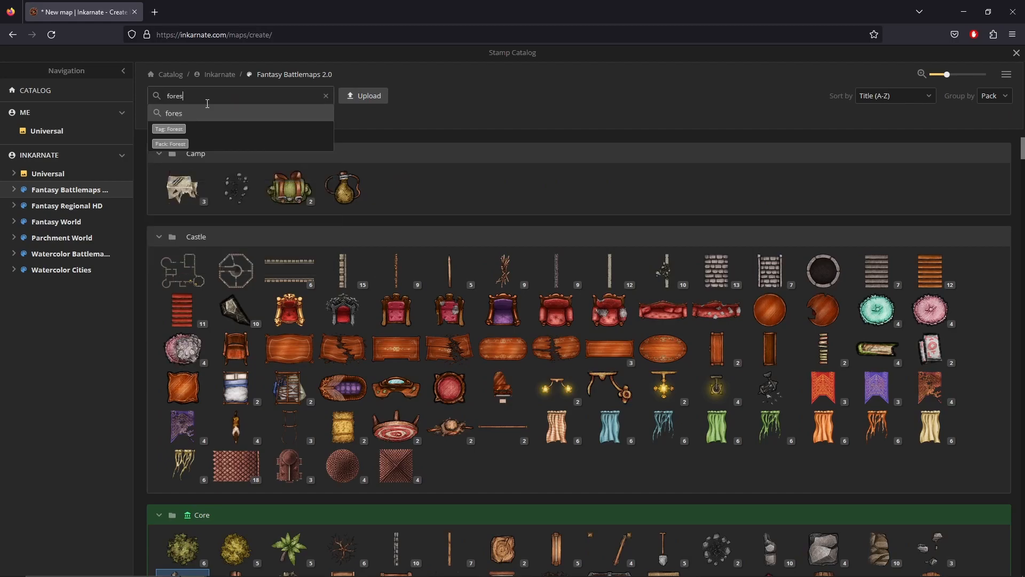
pyautogui.press('Down')
pyautogui.press('Return')
pyautogui.click(517, 305)
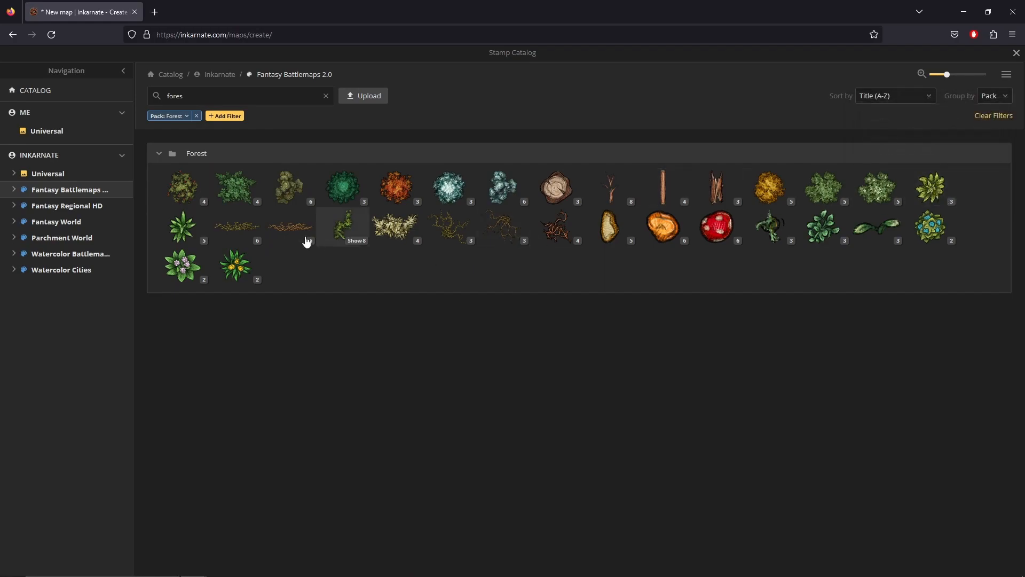
pyautogui.click(183, 232)
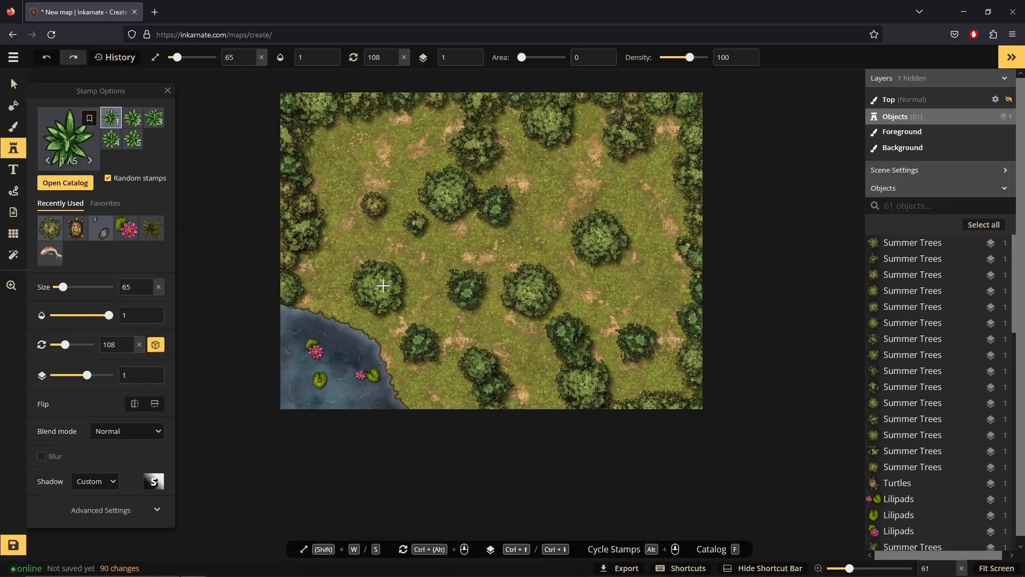
# Step: Set the stamp layer to 0 and scatter six leafy plants from the pond bank through the central clearing to the upper trees
pyautogui.click(468, 63)
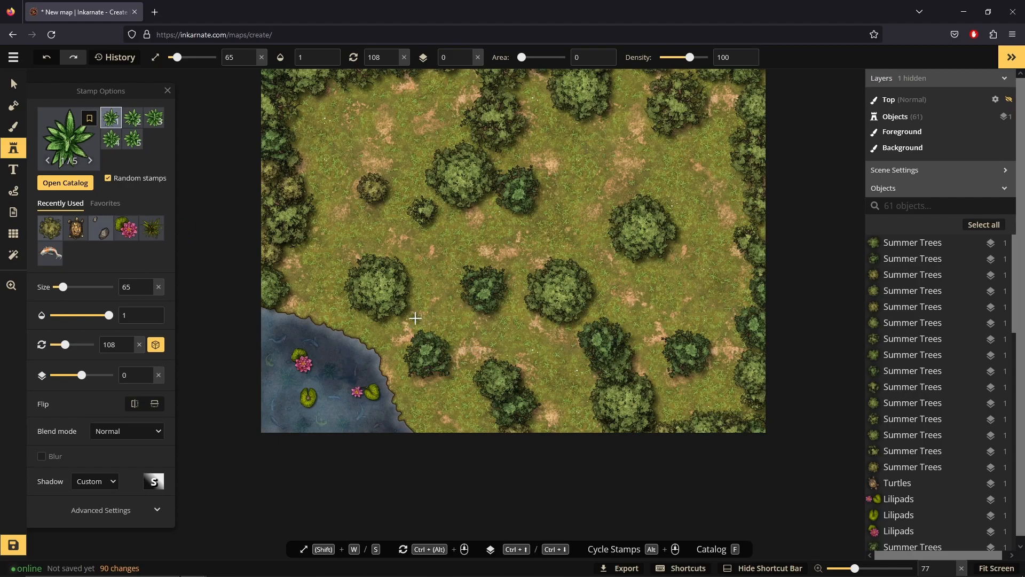
pyautogui.click(415, 318)
pyautogui.click(455, 402)
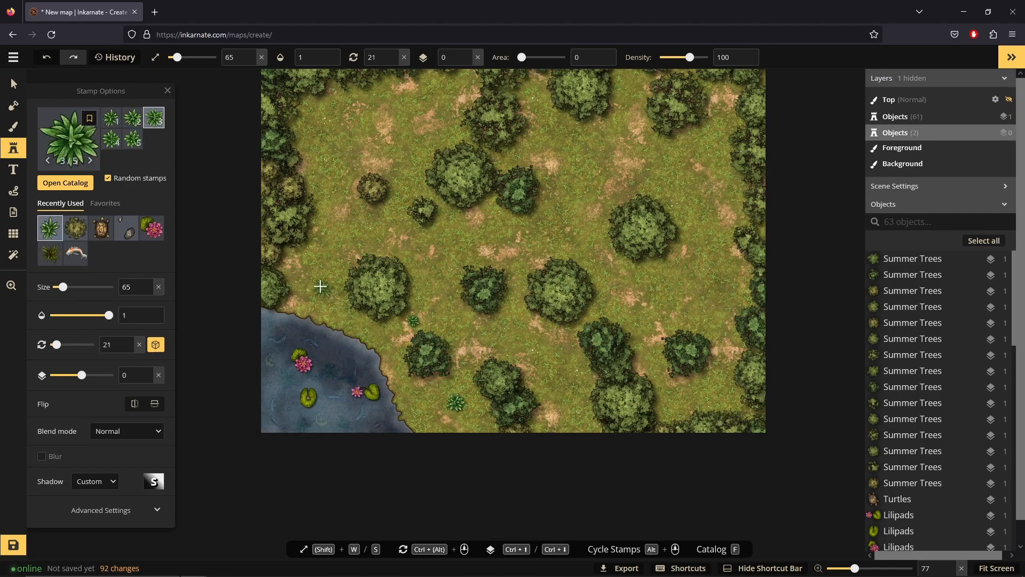
pyautogui.click(314, 280)
pyautogui.click(480, 225)
pyautogui.click(540, 147)
pyautogui.click(621, 116)
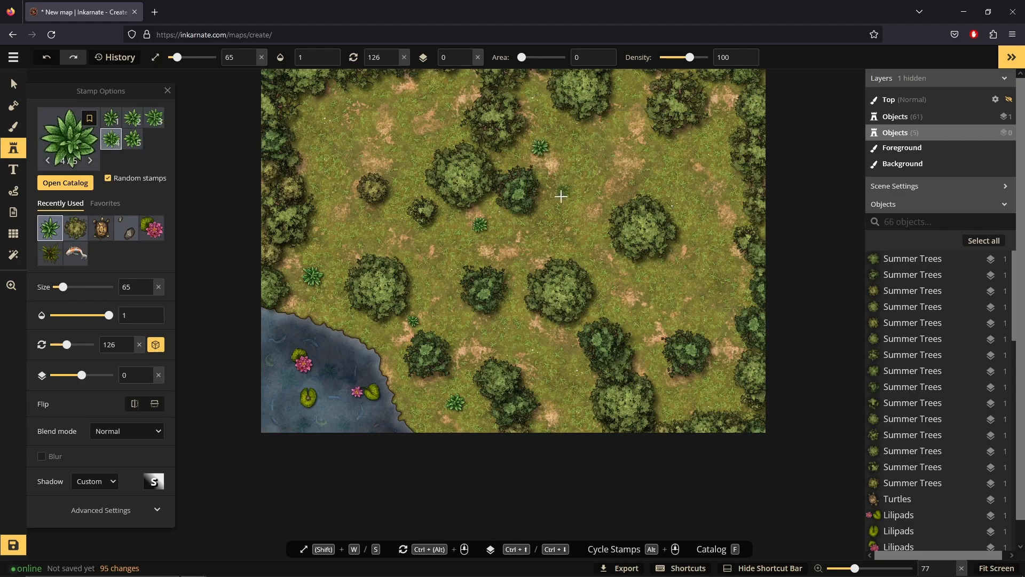
# Step: Place four leafy plants down the east side of the map beside the edge trees
pyautogui.scroll(-2, 562, 194)
pyautogui.click(702, 110)
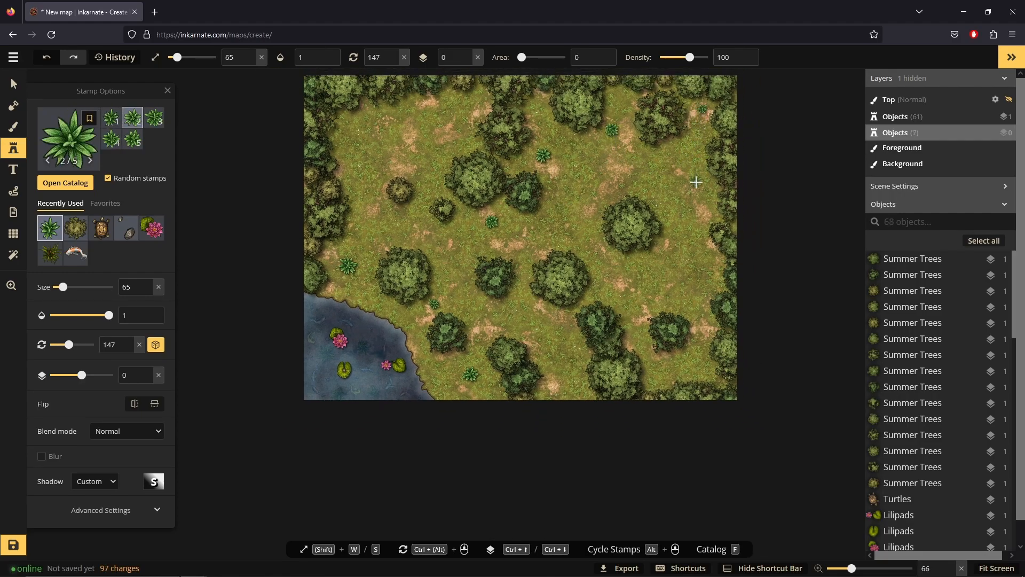
pyautogui.click(702, 190)
pyautogui.click(711, 275)
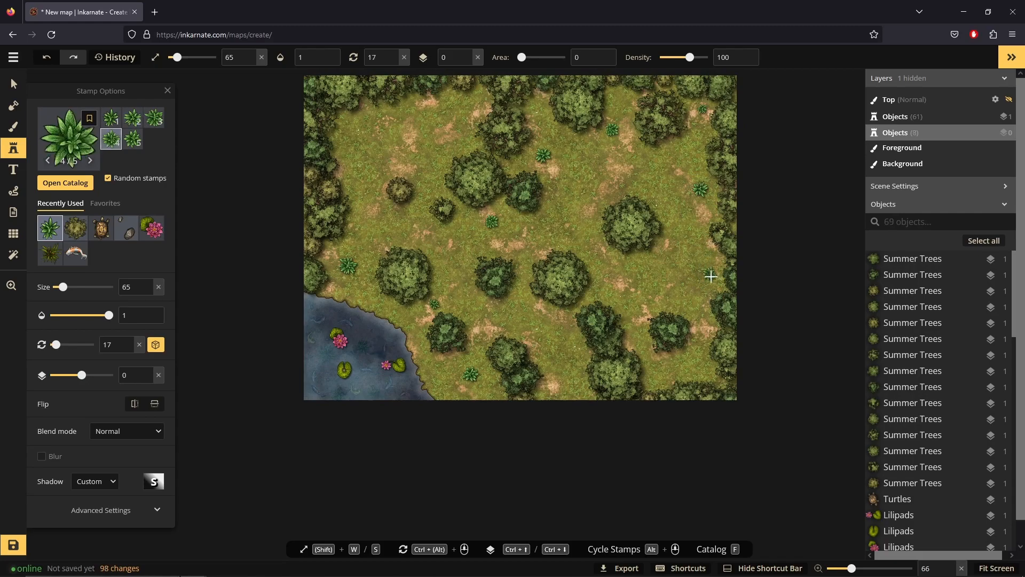
pyautogui.click(700, 364)
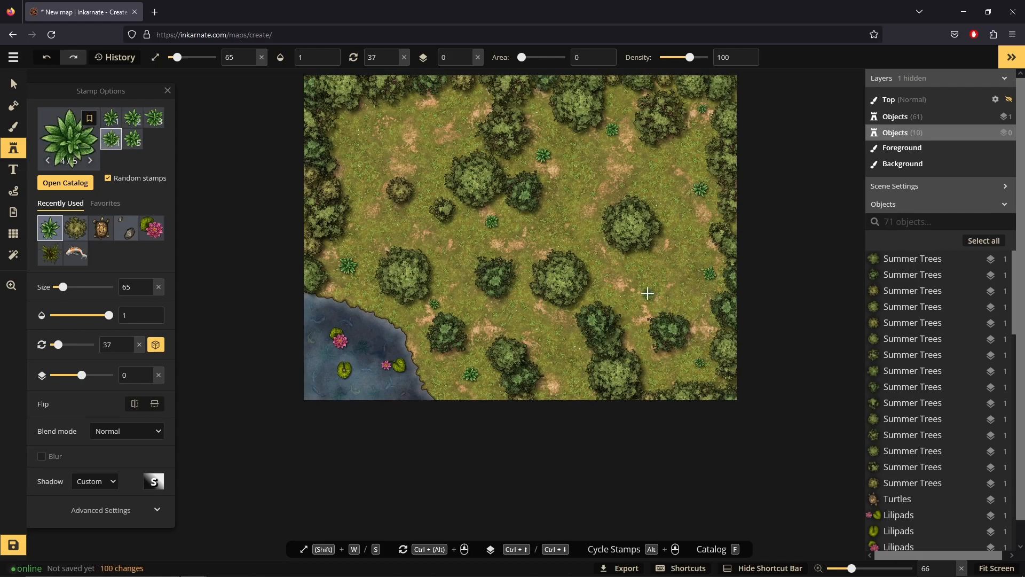
# Step: Scatter five more leafy plants around the large eastern tree, by the upper tree group and in the western clearing
pyautogui.click(647, 293)
pyautogui.click(604, 234)
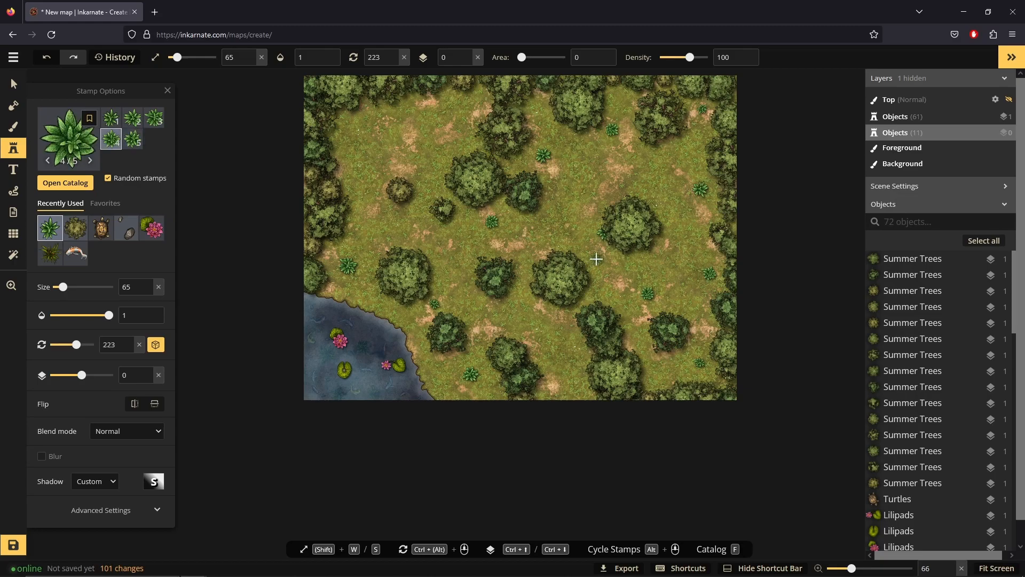
pyautogui.click(475, 134)
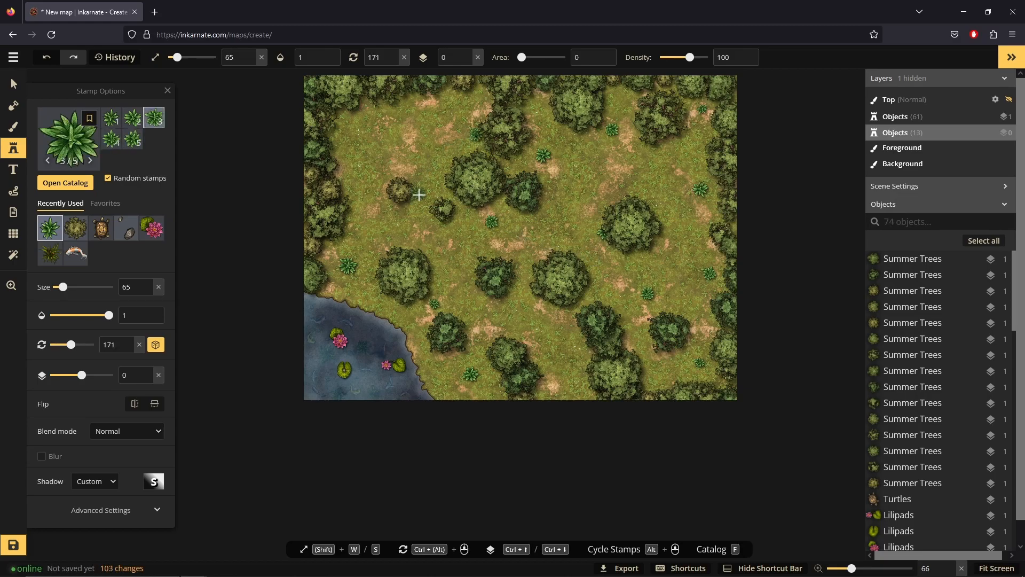
pyautogui.click(402, 227)
pyautogui.scroll(5, 508, 279)
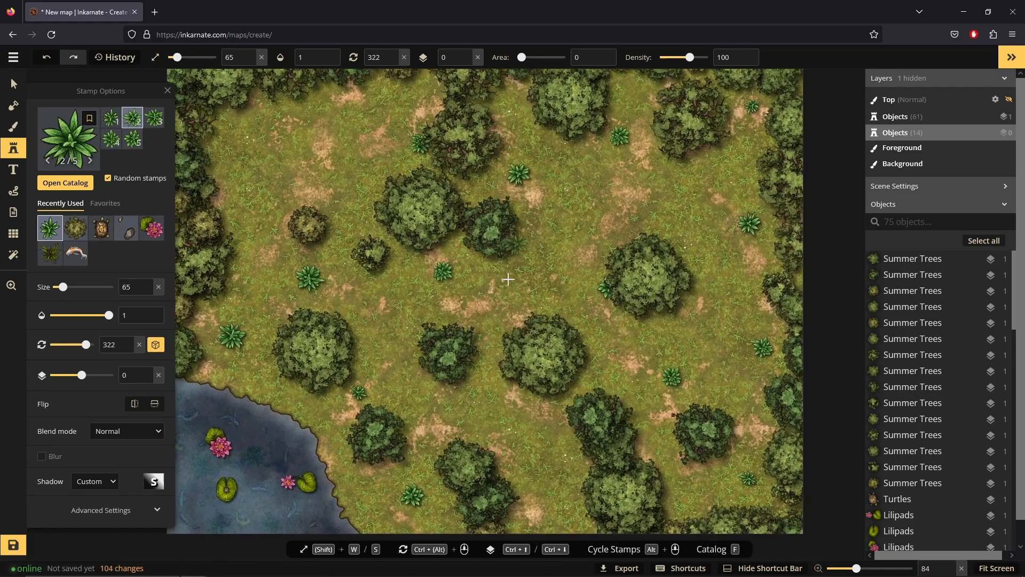
pyautogui.scroll(-1, 506, 415)
pyautogui.scroll(-1, 463, 165)
pyautogui.scroll(1, 465, 168)
pyautogui.click(608, 241)
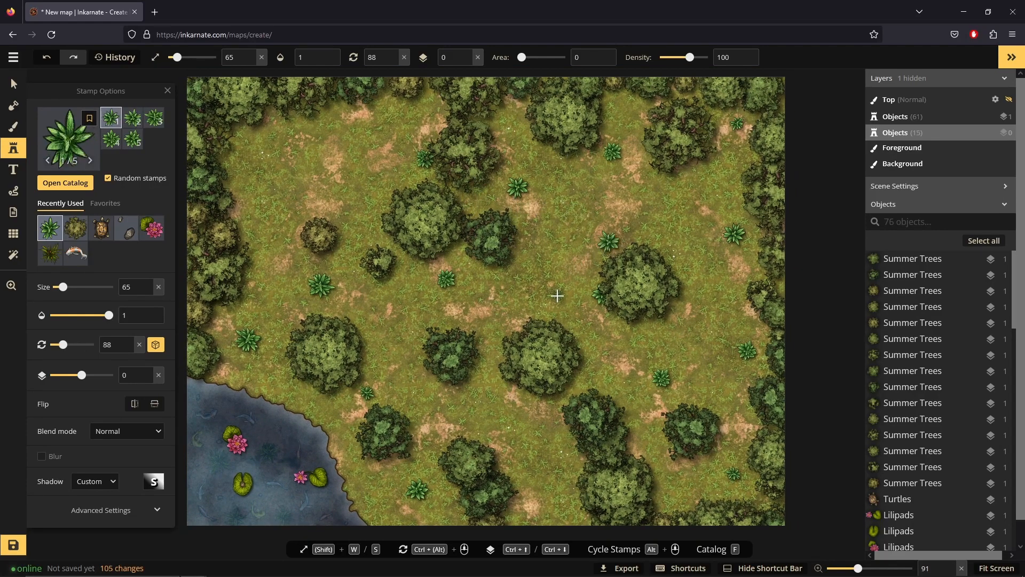
# Step: Choose the red spotted mushroom stamp from the Forest pack and place a tight cluster between the trees near the map's top edge
pyautogui.press('f')
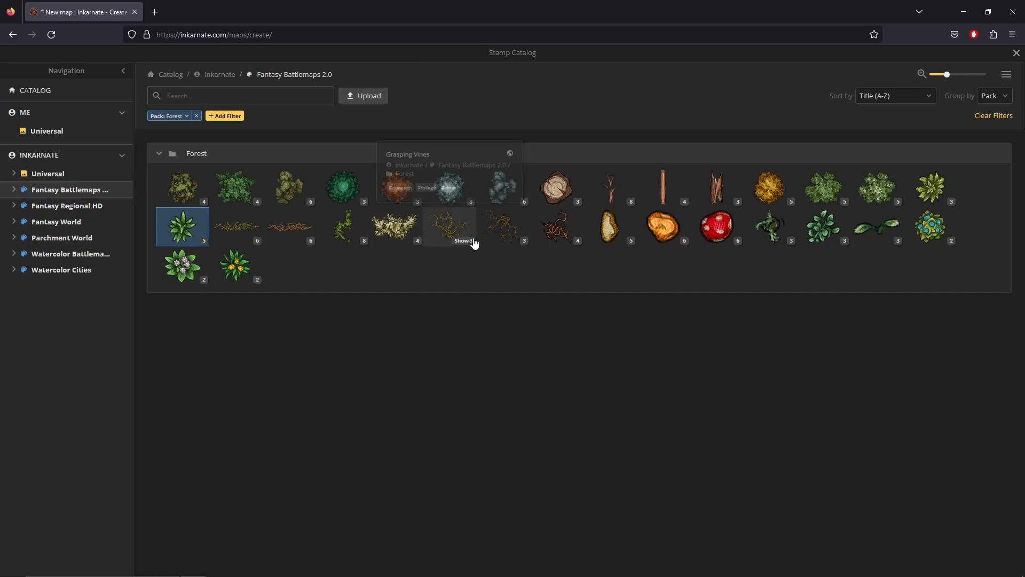
pyautogui.click(716, 227)
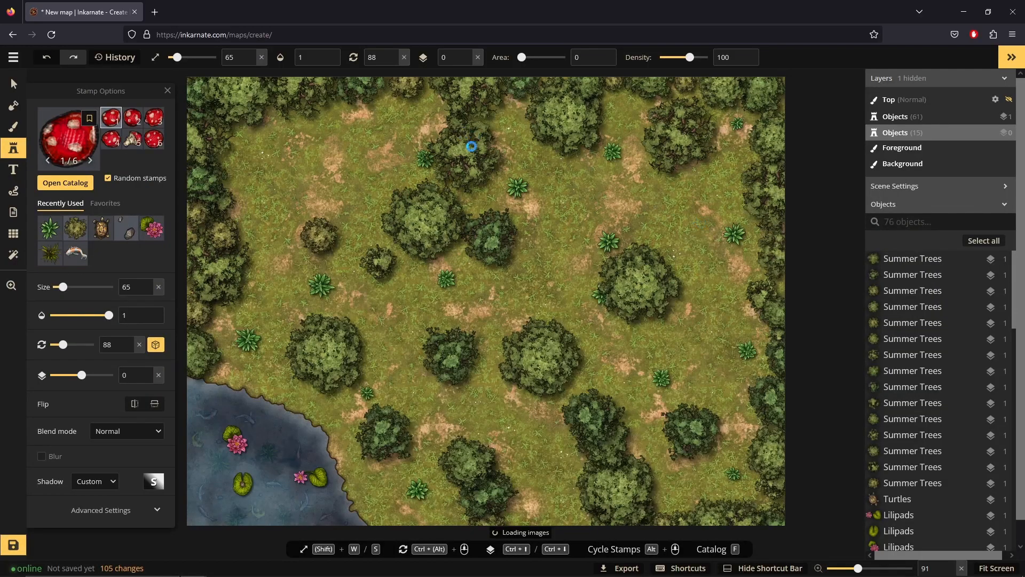
pyautogui.click(501, 119)
pyautogui.click(504, 115)
pyautogui.click(512, 114)
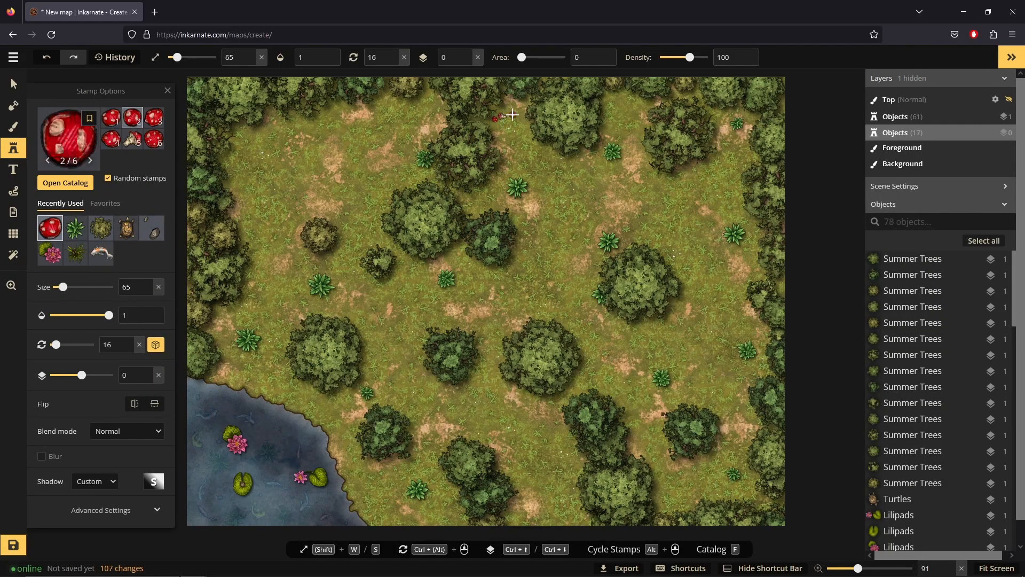
pyautogui.click(507, 109)
pyautogui.click(519, 113)
pyautogui.click(498, 126)
pyautogui.click(521, 124)
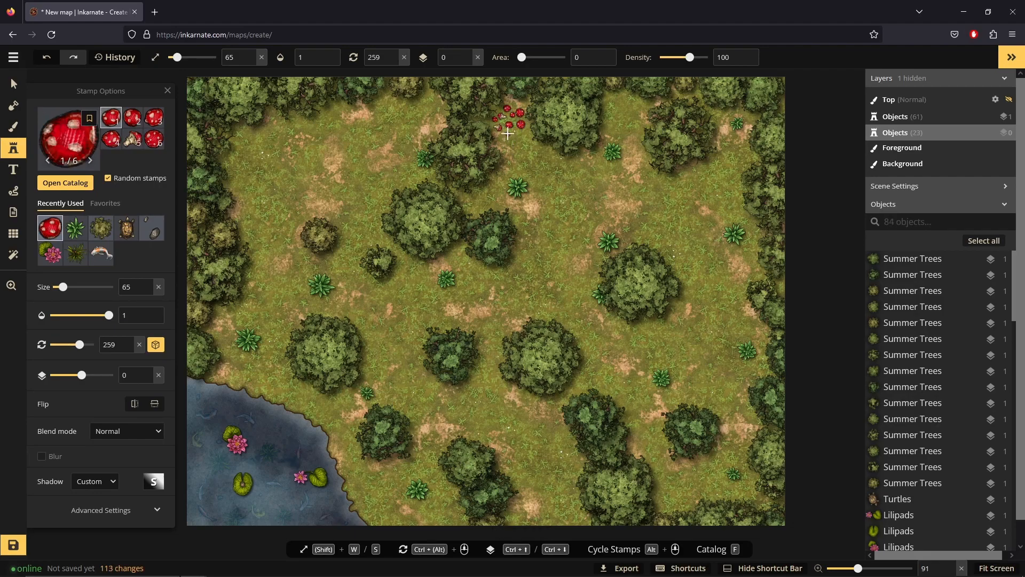
# Step: Choose the blue-flowered plant stamp from the Forest pack and scatter it over the eastern clearing, the southern clearing and above the pond
pyautogui.press('f')
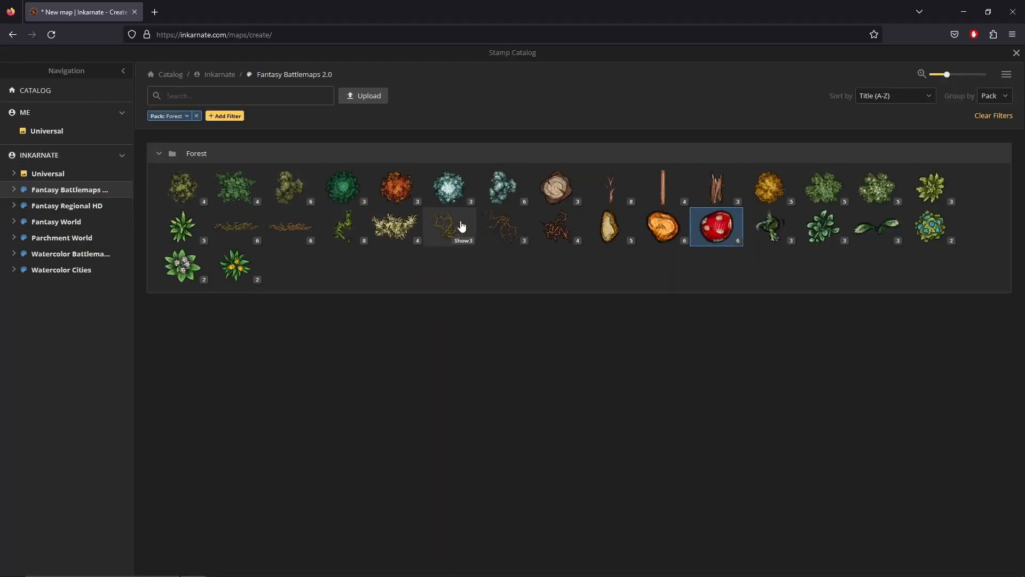
pyautogui.click(930, 225)
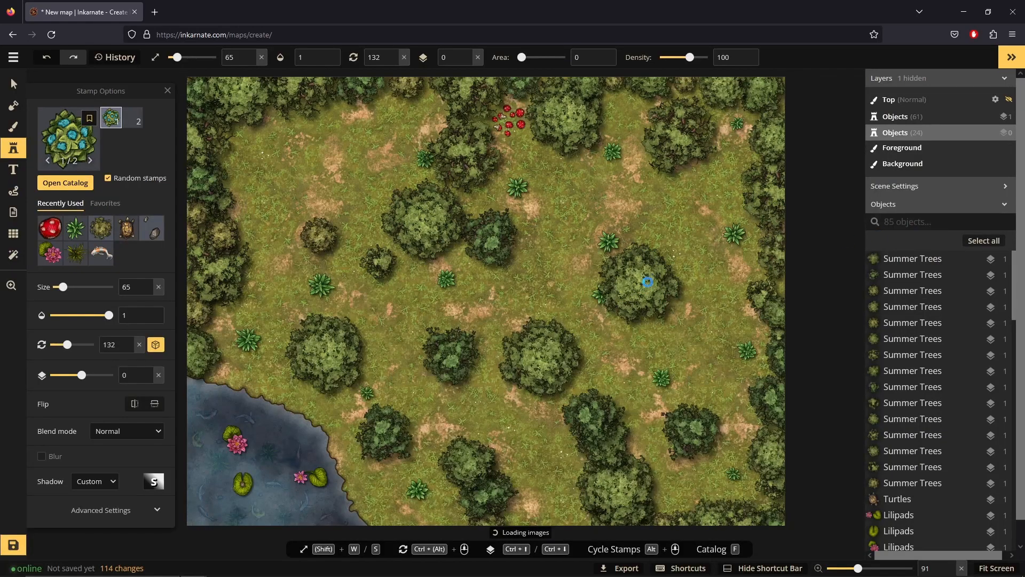
pyautogui.click(679, 223)
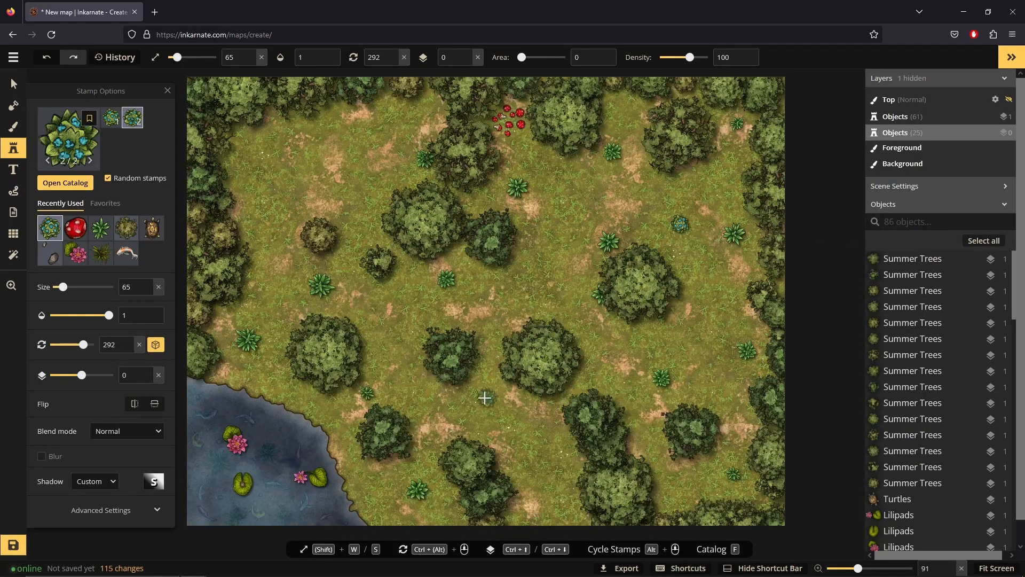
pyautogui.click(459, 410)
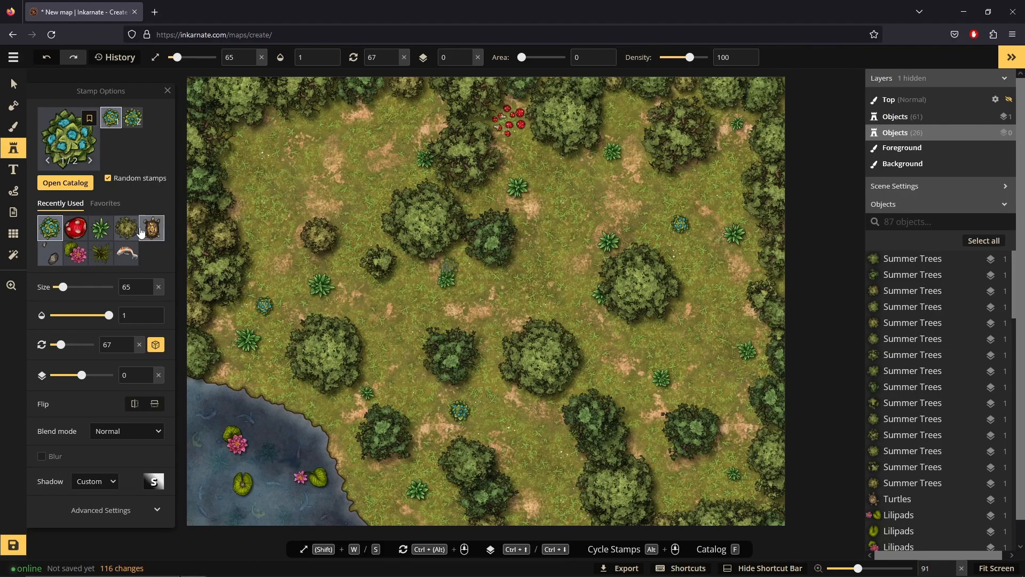
# Step: Choose the white-flowered plant stamp from the Forest pack and place it in the western half of the clearing
pyautogui.click(73, 137)
pyautogui.click(192, 261)
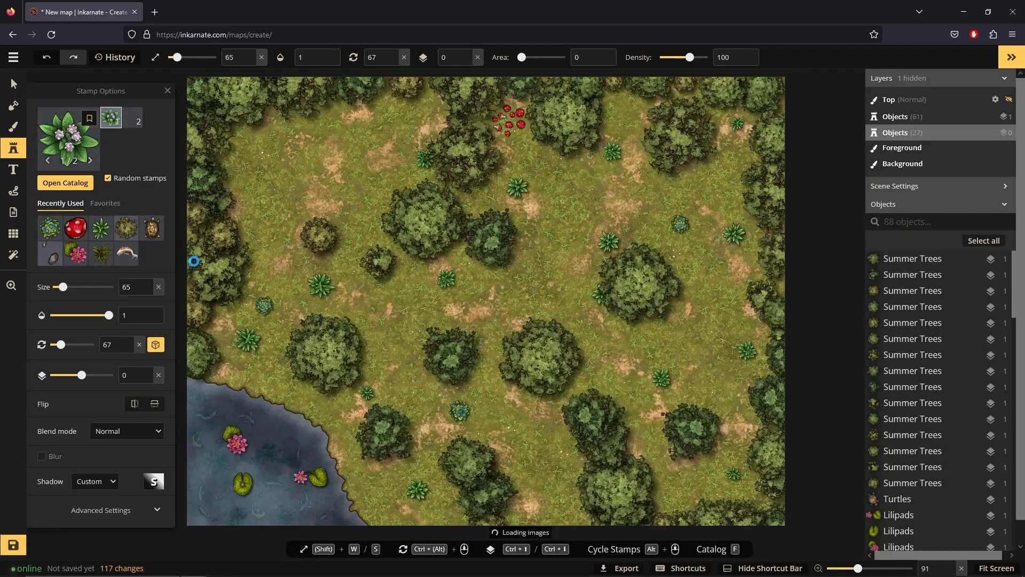
pyautogui.click(399, 315)
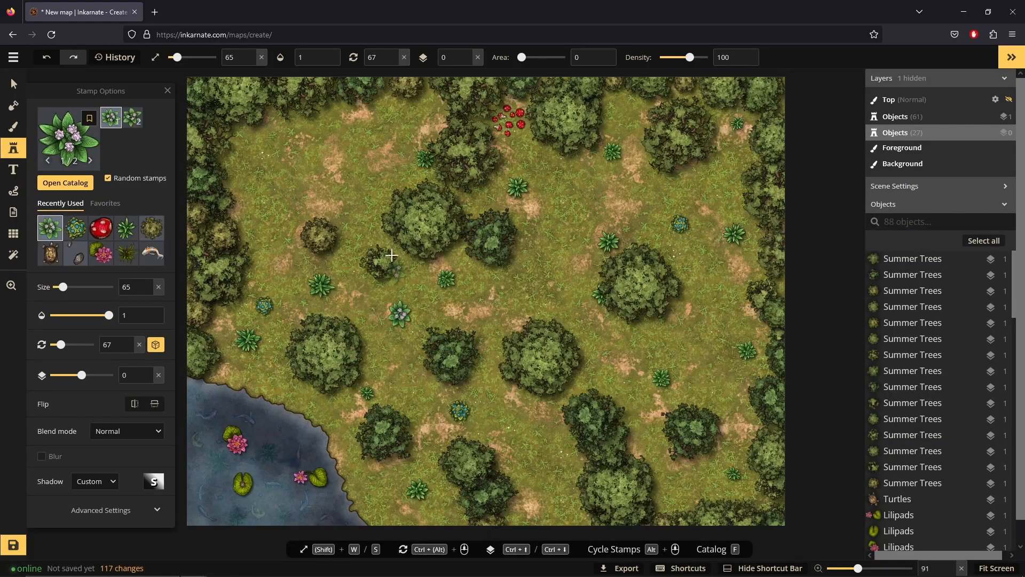
pyautogui.click(418, 119)
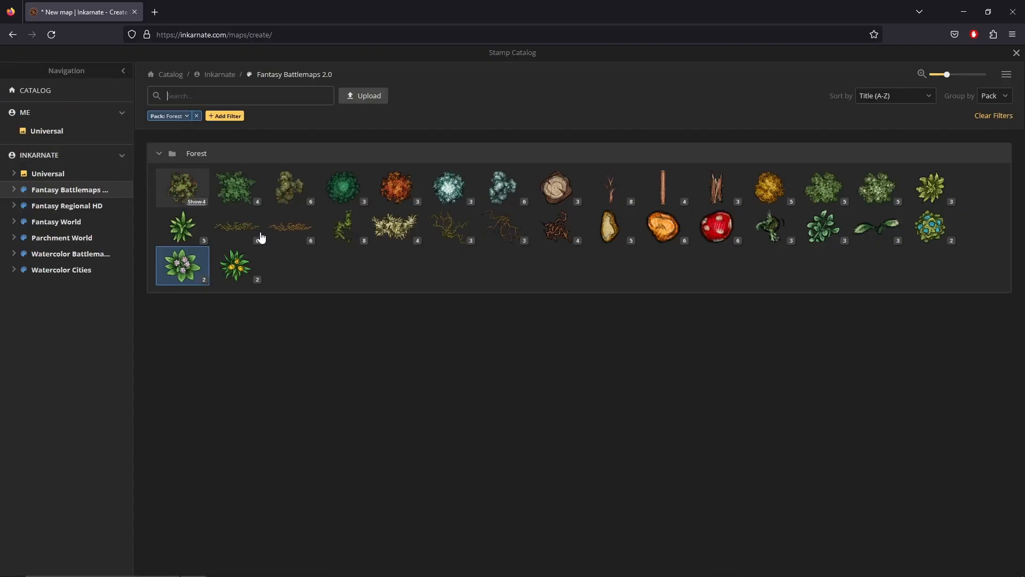
# Step: Choose the yellow-flowered plant stamp from the Forest pack and scatter it between the central trees and over the eastern clearing
pyautogui.click(69, 138)
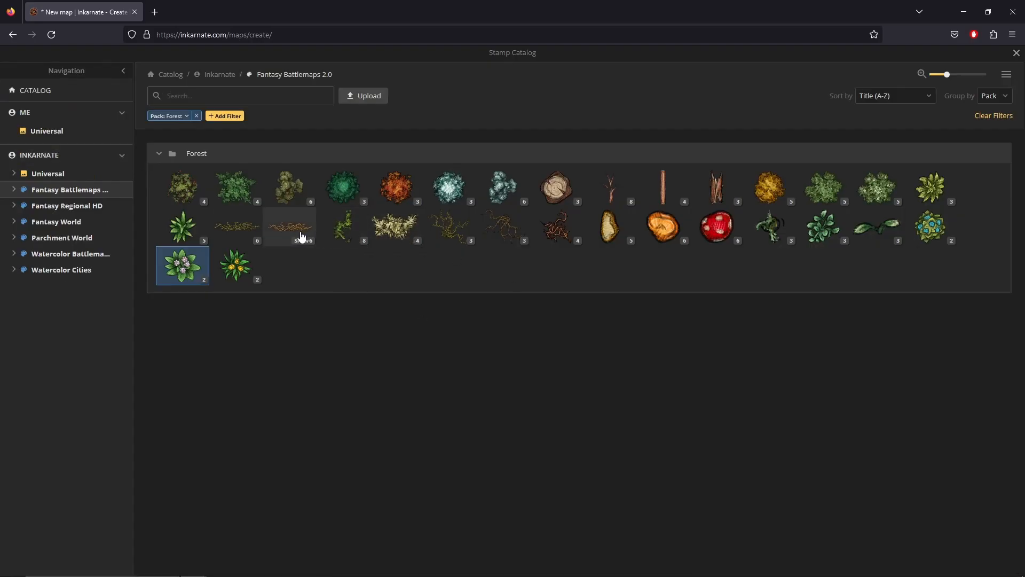
pyautogui.click(231, 252)
pyautogui.click(713, 307)
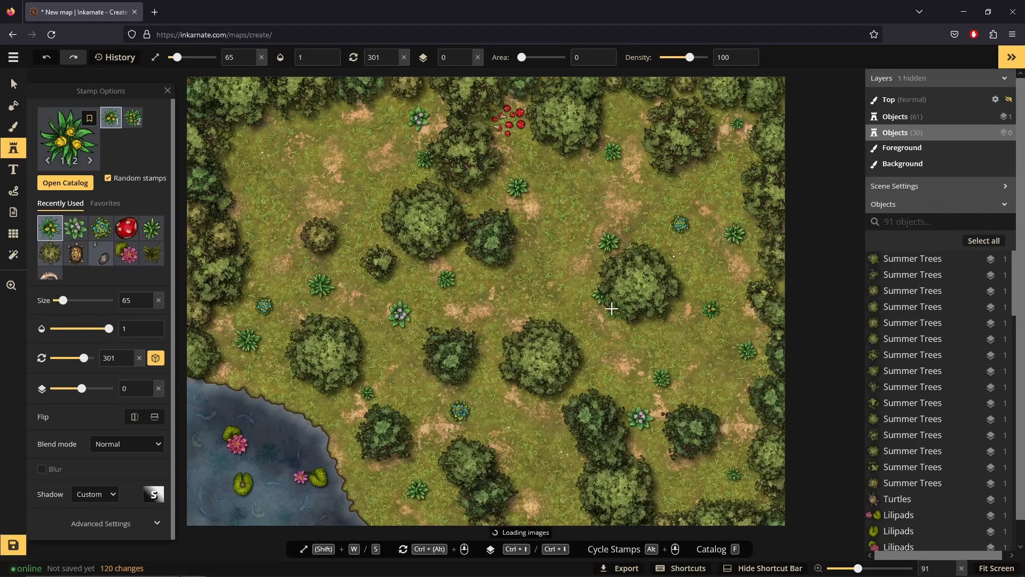
pyautogui.click(561, 279)
pyautogui.click(474, 203)
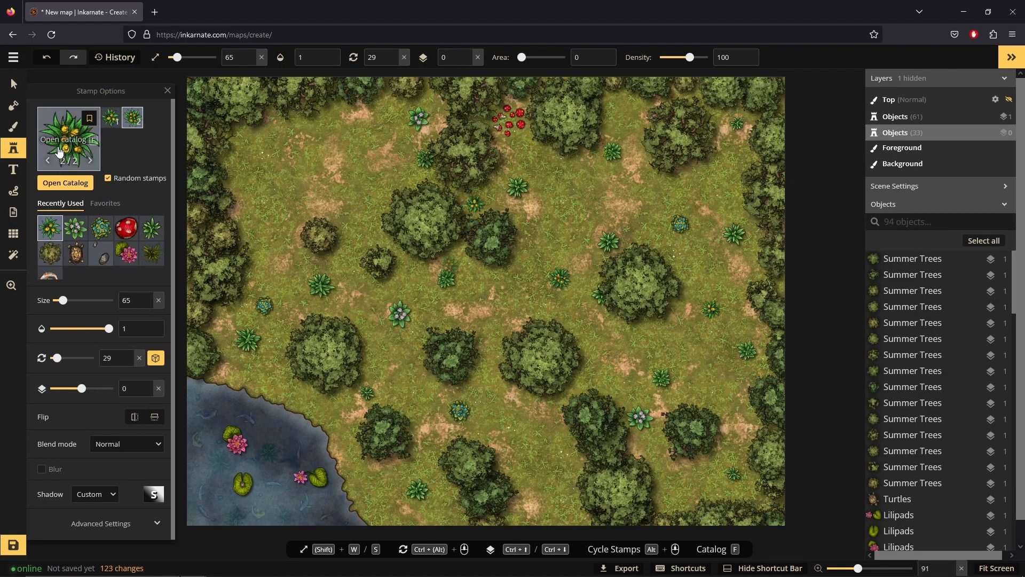
# Step: Choose the small rocks stamp and scatter rocks above the pond and across the southern clearing
pyautogui.click(101, 254)
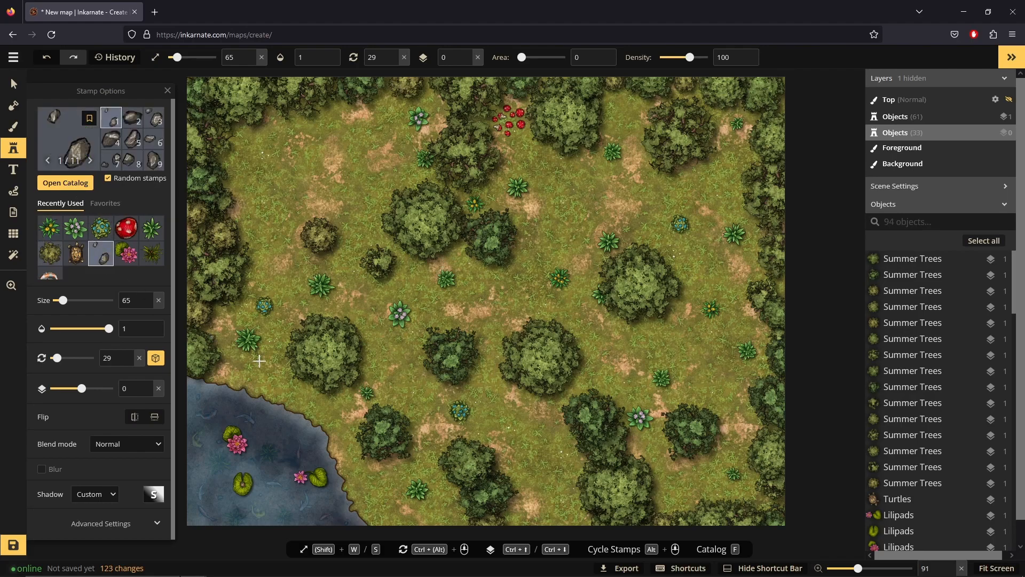
pyautogui.click(291, 315)
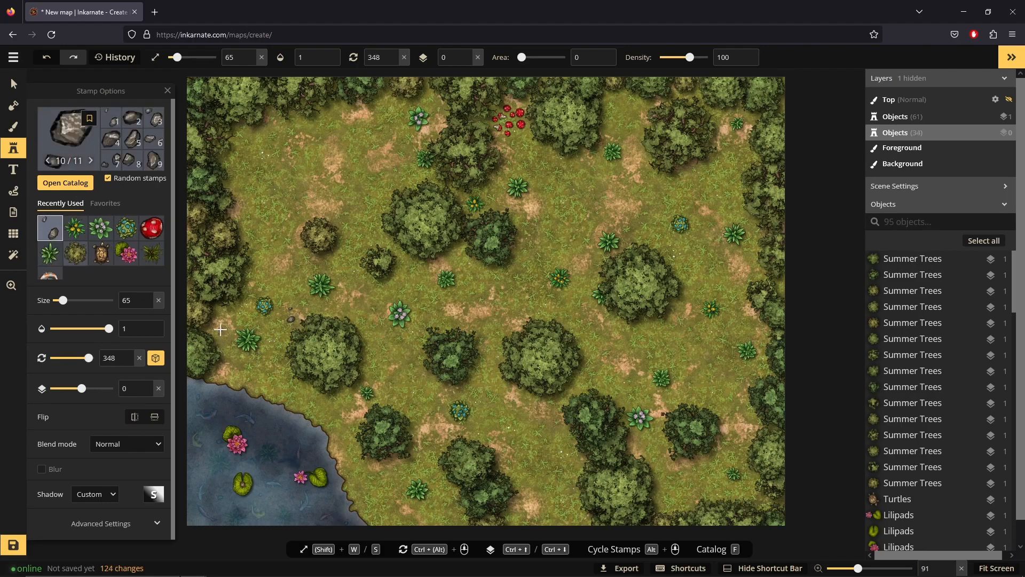
pyautogui.click(220, 323)
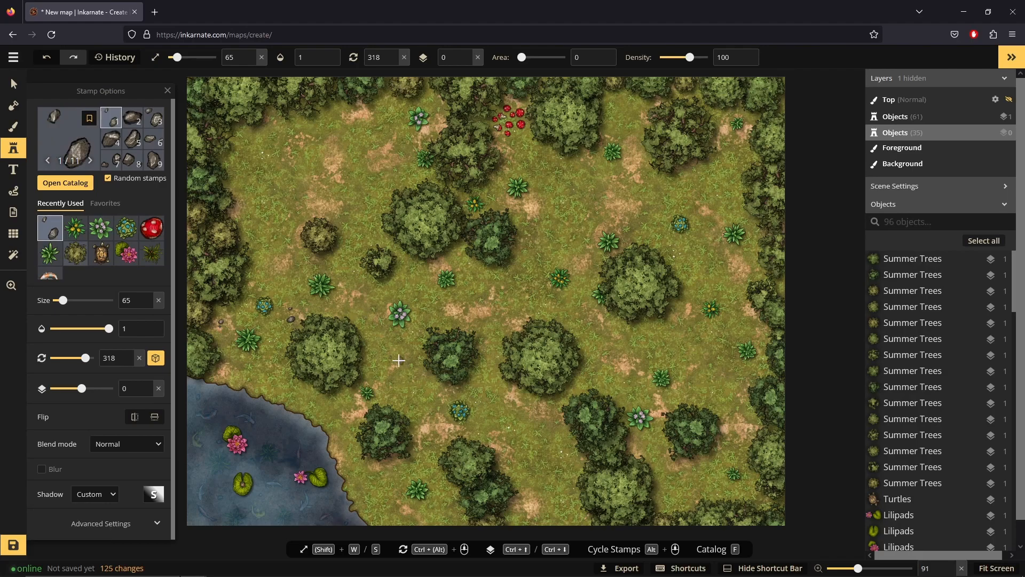
pyautogui.click(440, 438)
pyautogui.click(514, 387)
pyautogui.click(594, 389)
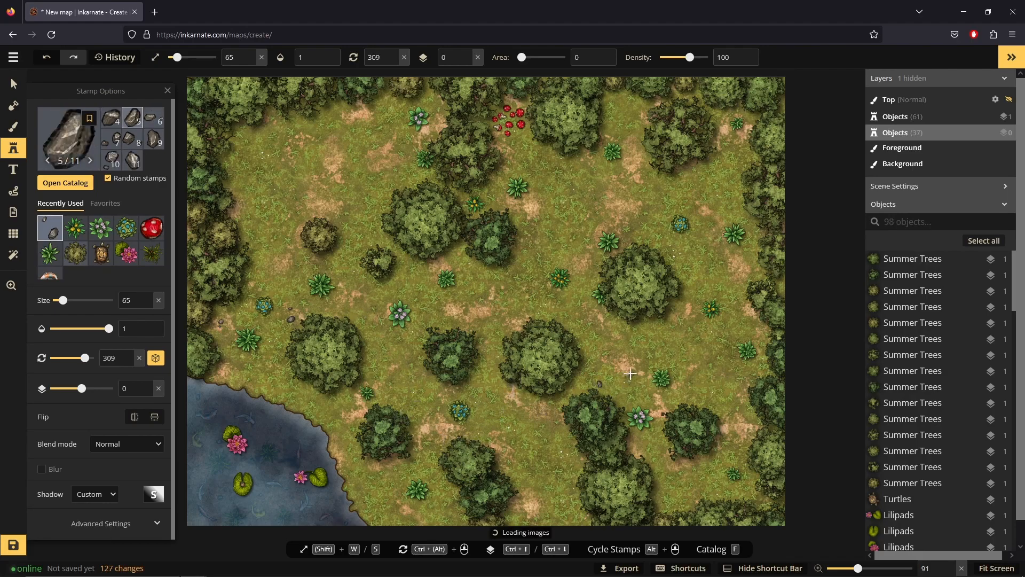
# Step: Scatter more small rocks around the large eastern tree and along the eastern side of the clearing
pyautogui.click(606, 328)
pyautogui.click(580, 227)
pyautogui.click(690, 183)
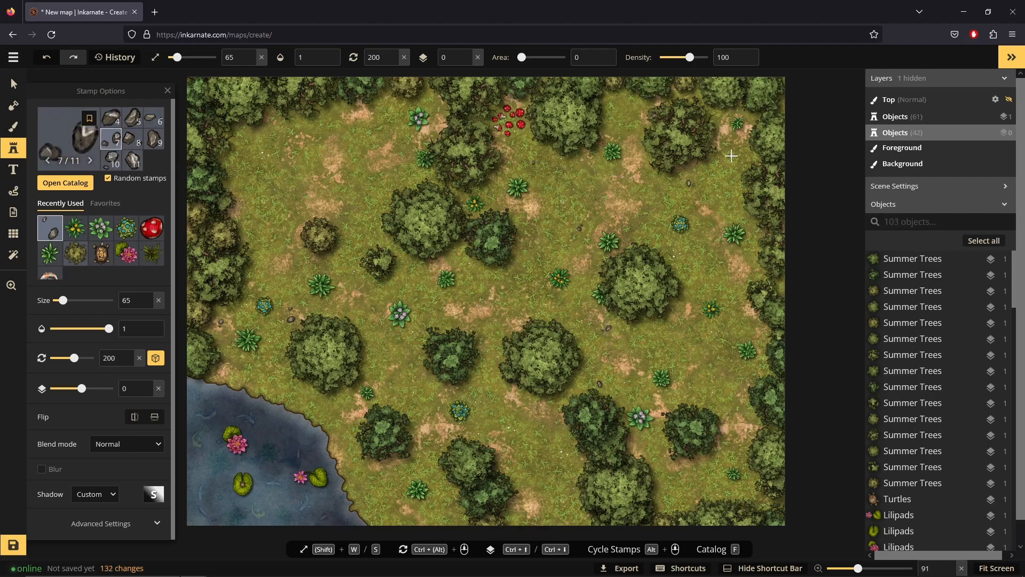
pyautogui.click(732, 155)
pyautogui.click(744, 270)
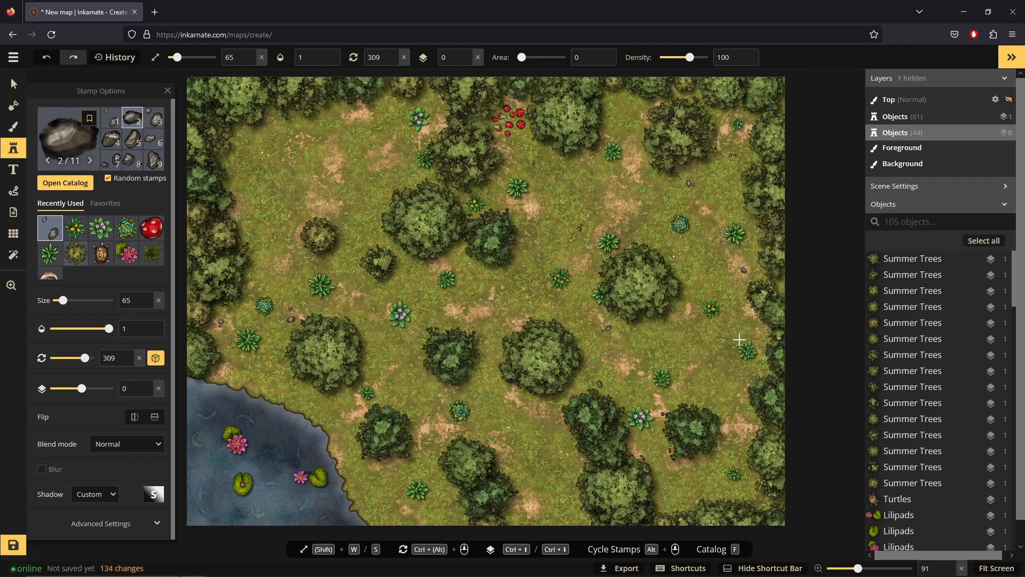
pyautogui.click(745, 431)
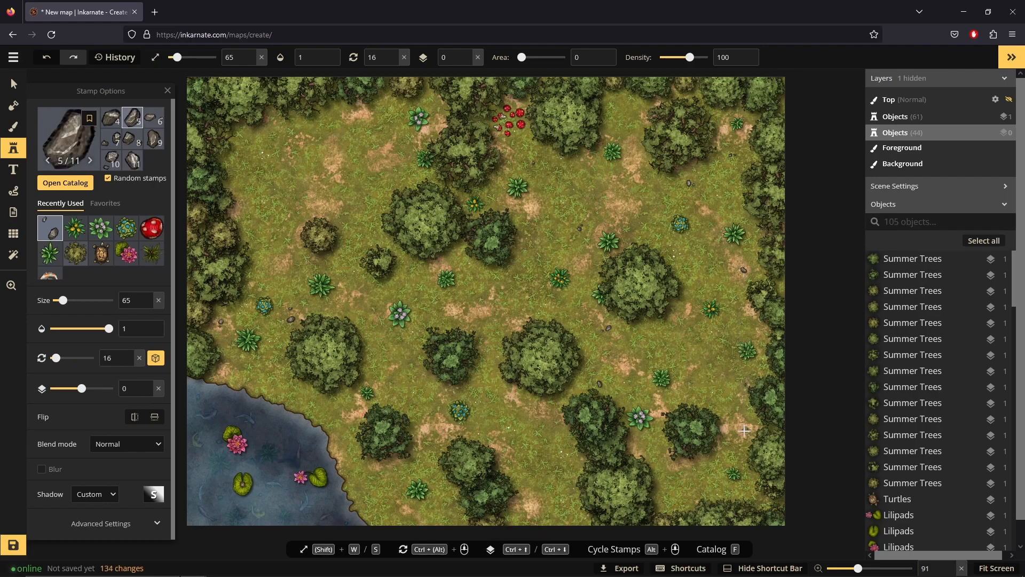
pyautogui.click(745, 484)
# Step: Place further small rocks in the southern, western and northwestern clearing, and move one beside the large northwestern tree
pyautogui.click(426, 504)
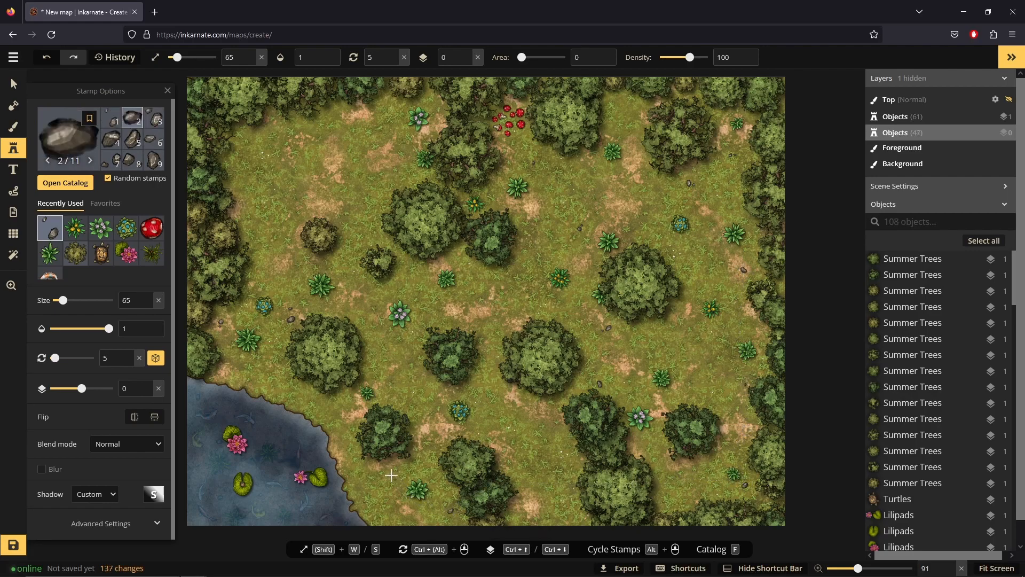
pyautogui.click(262, 372)
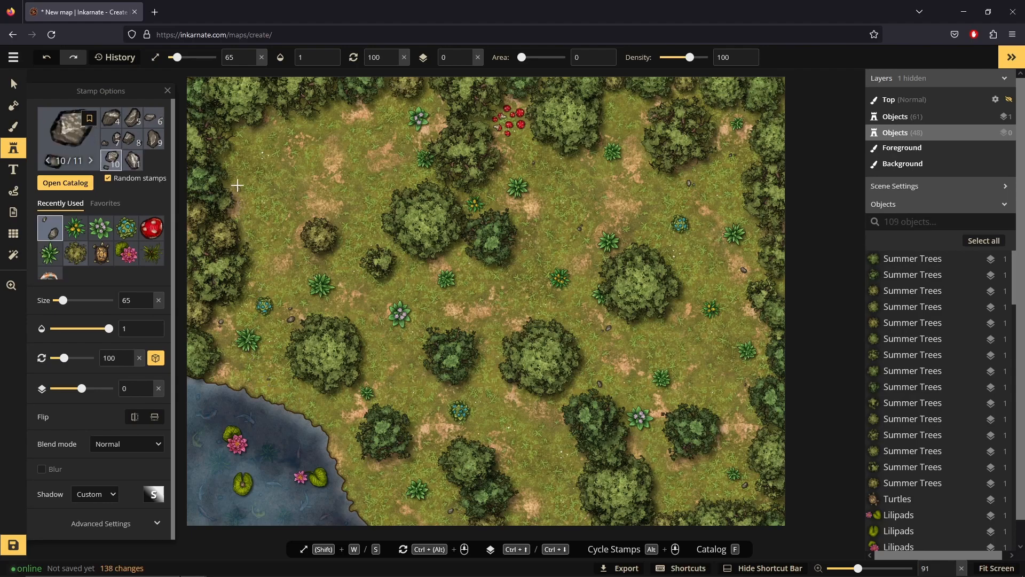
pyautogui.click(238, 154)
pyautogui.click(295, 138)
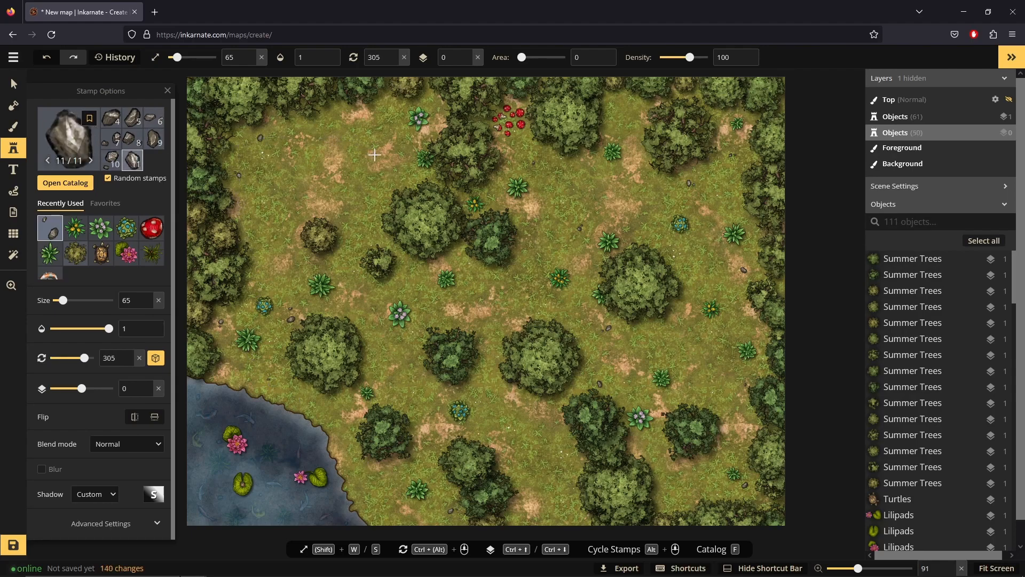
pyautogui.click(20, 85)
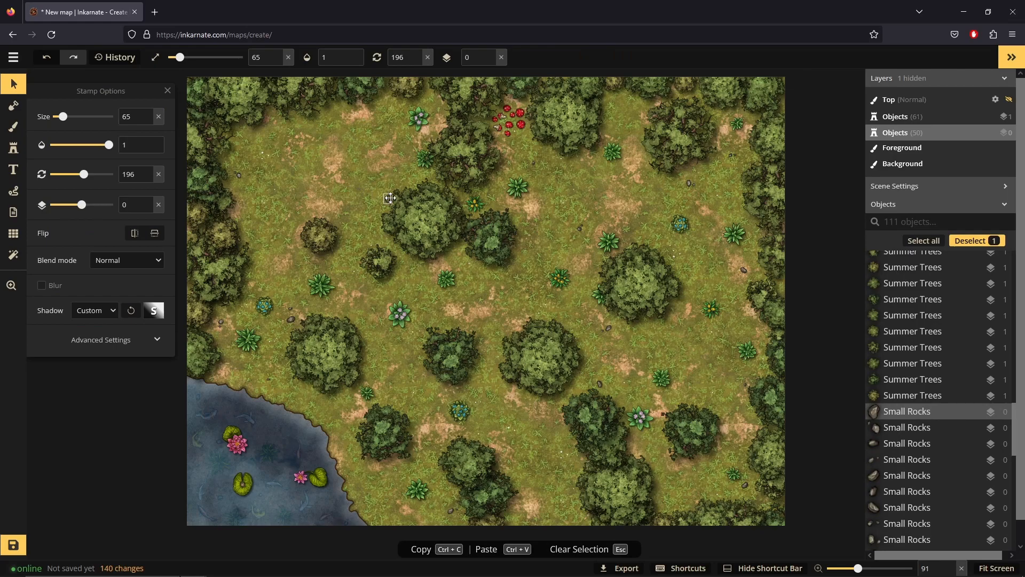
pyautogui.press('Escape')
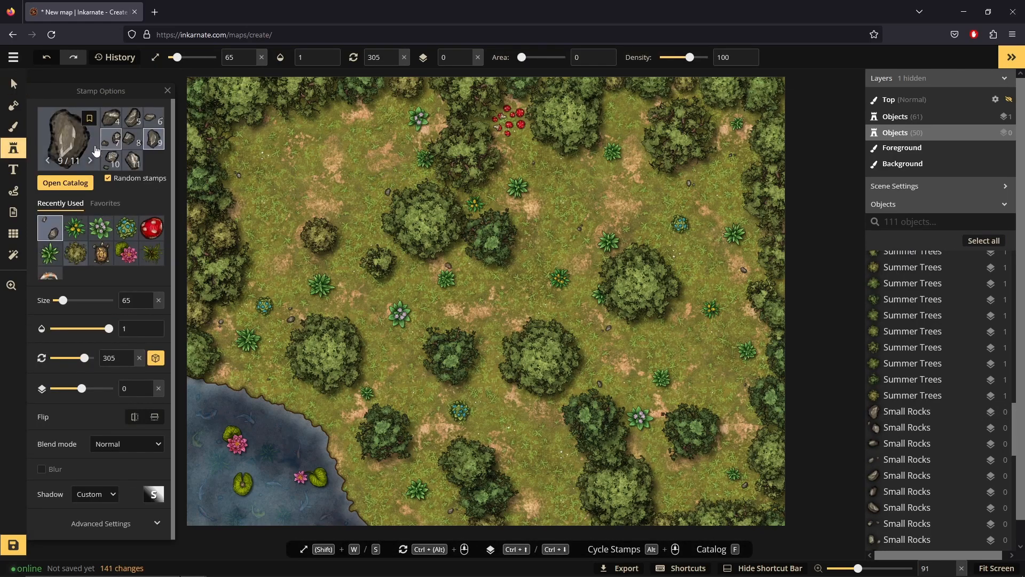
# Step: Replace the Forest filter with a search for "cave" under the Cliffs tag, and place the Terrain pack's Cave Entrance stamp in the northwestern clearing
pyautogui.click(96, 151)
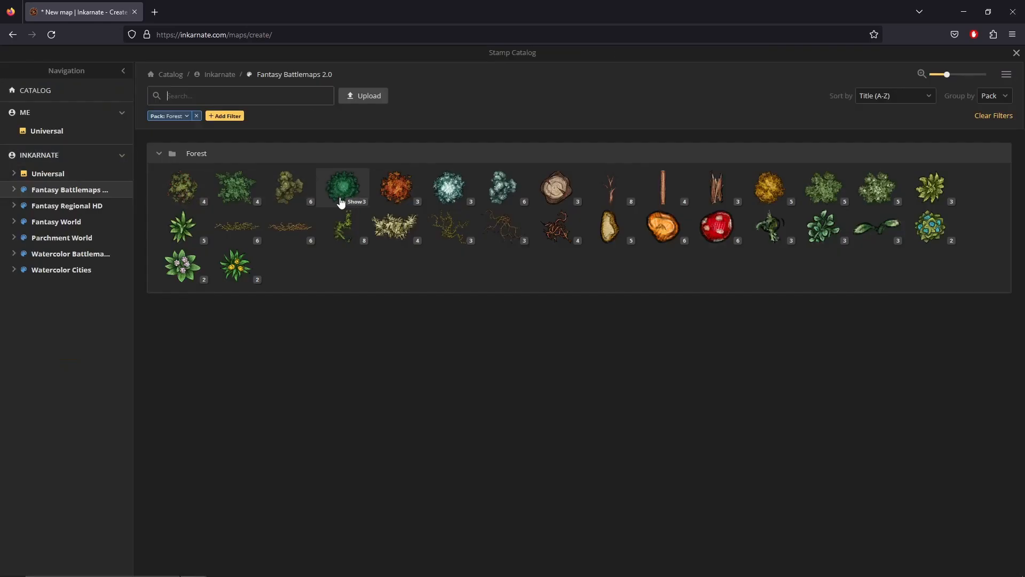
pyautogui.click(197, 116)
pyautogui.click(209, 96)
pyautogui.write('cave')
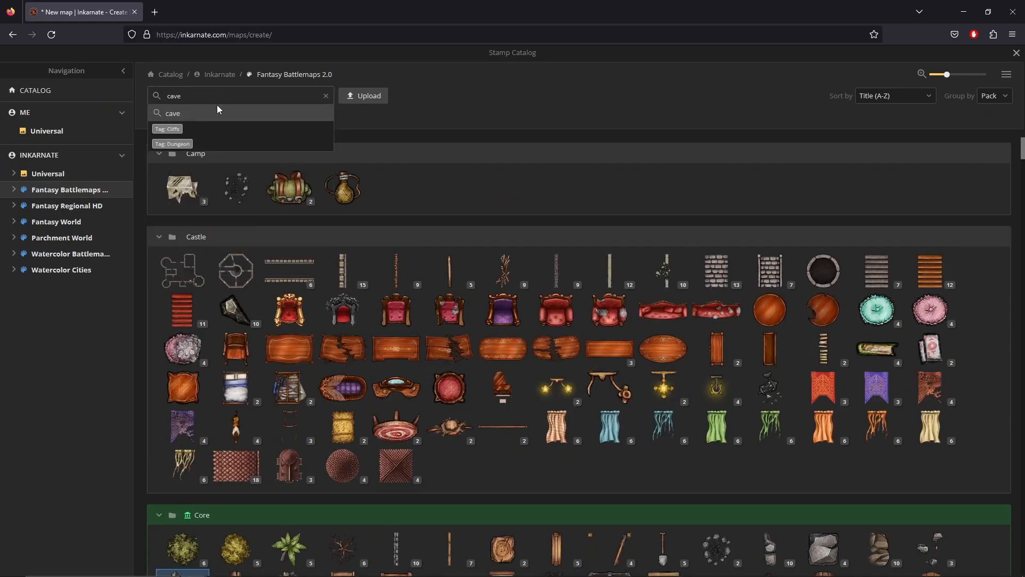
pyautogui.click(170, 130)
pyautogui.scroll(-5, 416, 245)
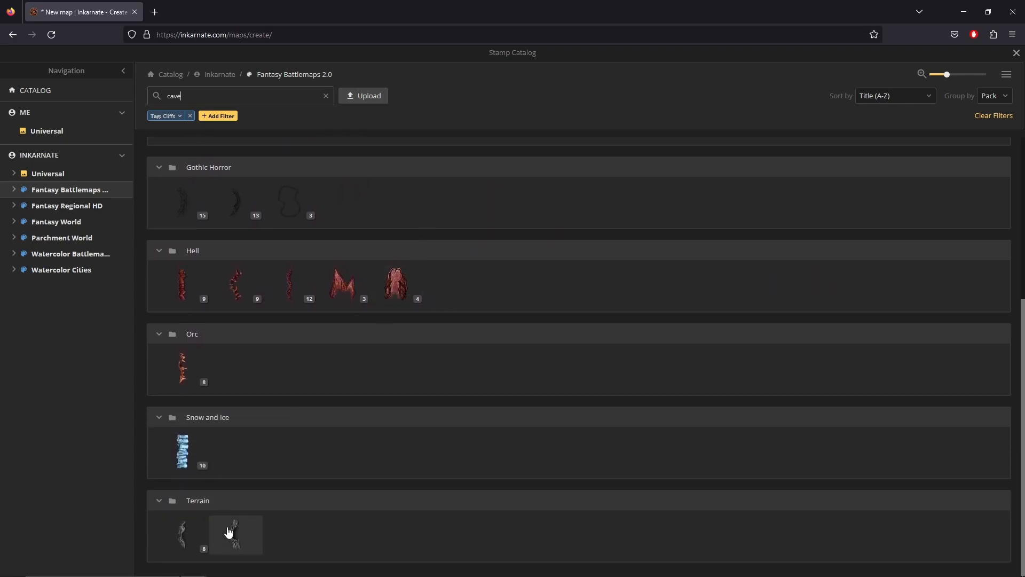
pyautogui.click(228, 531)
pyautogui.click(277, 164)
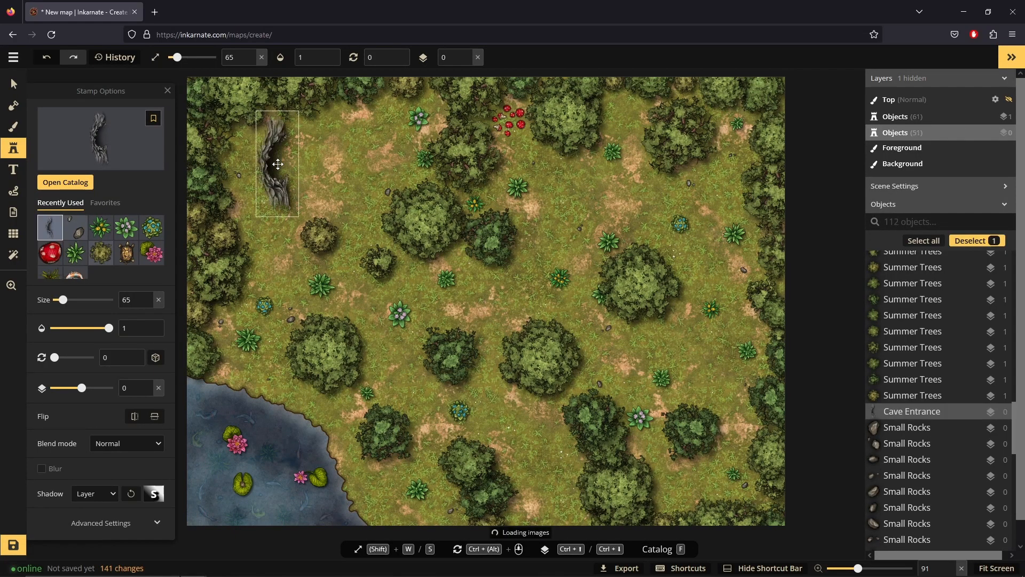
# Step: Enlarge the cave entrance to size 166 and rotate it to 49 in the northwestern clearing
pyautogui.moveTo(270, 106); pyautogui.dragTo(461, 36)
pyautogui.scroll(-3, 643, 352)
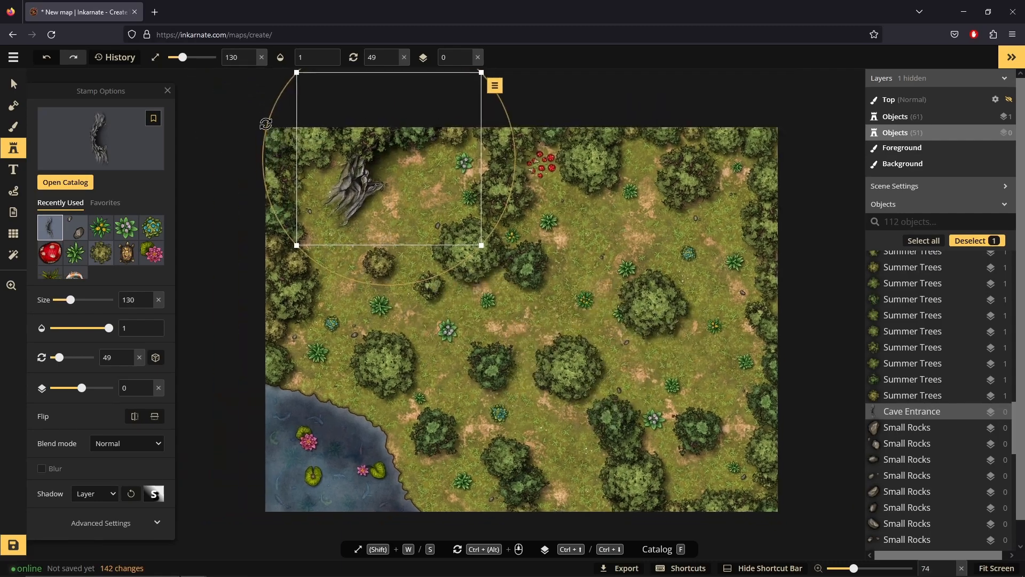
pyautogui.scroll(4, 243, 89)
pyautogui.scroll(2, 243, 89)
pyautogui.moveTo(435, 215); pyautogui.dragTo(370, 292)
pyautogui.moveTo(579, 130); pyautogui.dragTo(701, 77)
pyautogui.moveTo(553, 189); pyautogui.dragTo(521, 219)
# Step: Move the cave entrance into the map's northwest corner so its outer edge sits beneath the trees
pyautogui.click(13, 83)
pyautogui.moveTo(282, 254); pyautogui.dragTo(396, 271)
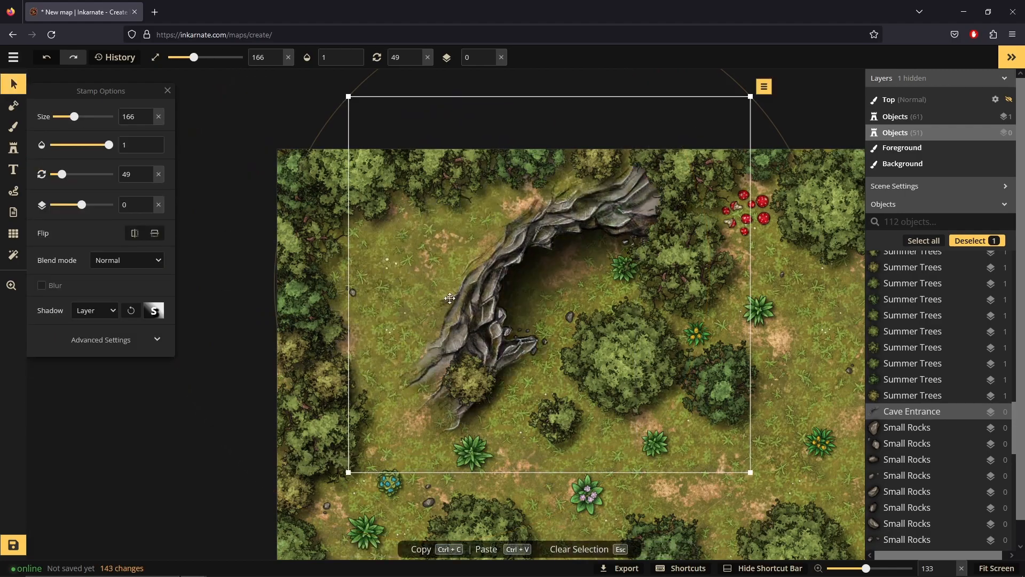
pyautogui.moveTo(498, 273); pyautogui.dragTo(349, 246)
# Step: Move nearby small rocks into the shaded area just inside the cave entrance
pyautogui.click(570, 317)
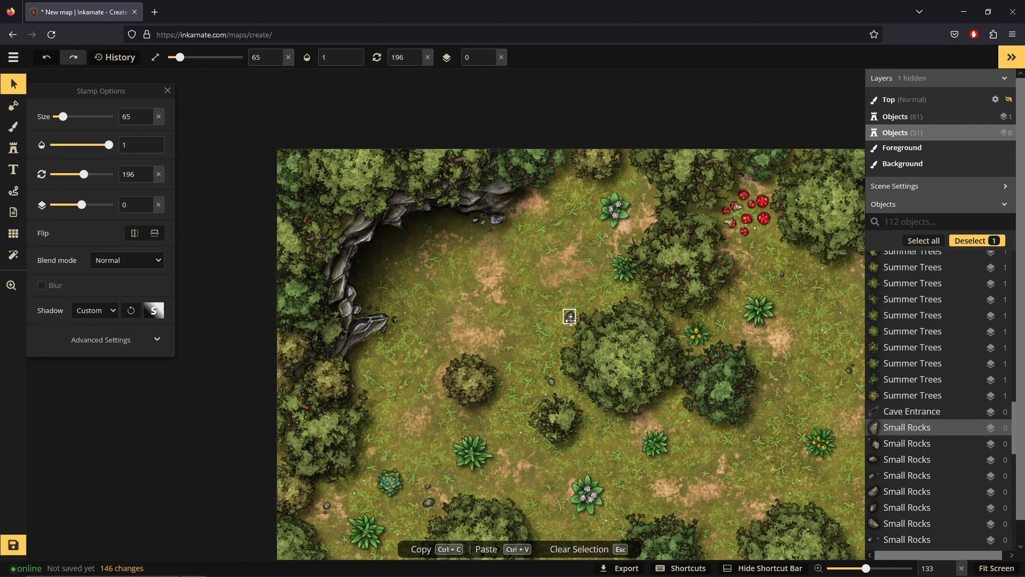
pyautogui.moveTo(432, 243); pyautogui.dragTo(431, 233)
pyautogui.click(368, 292)
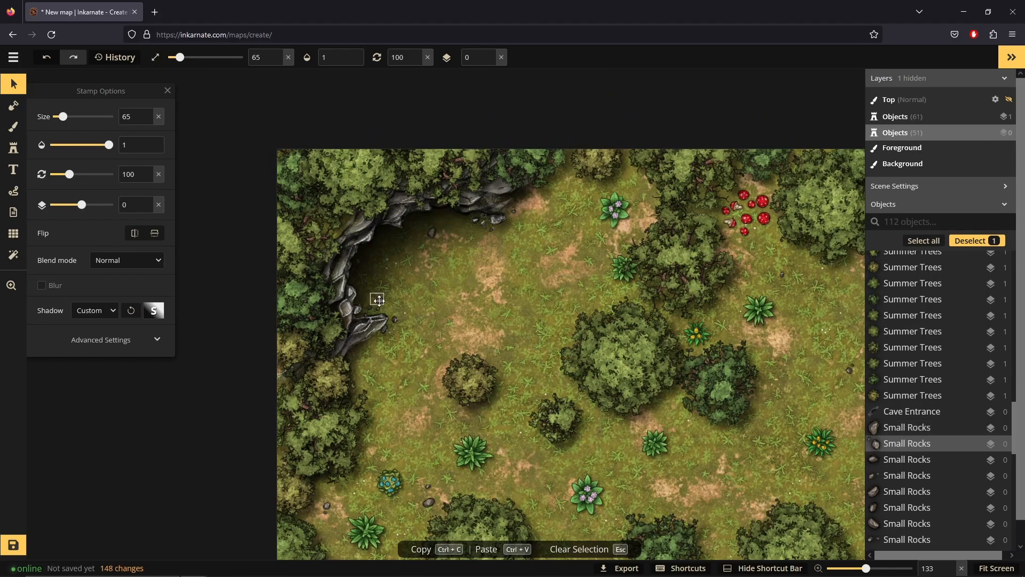
pyautogui.click(431, 232)
pyautogui.moveTo(432, 232); pyautogui.dragTo(462, 230)
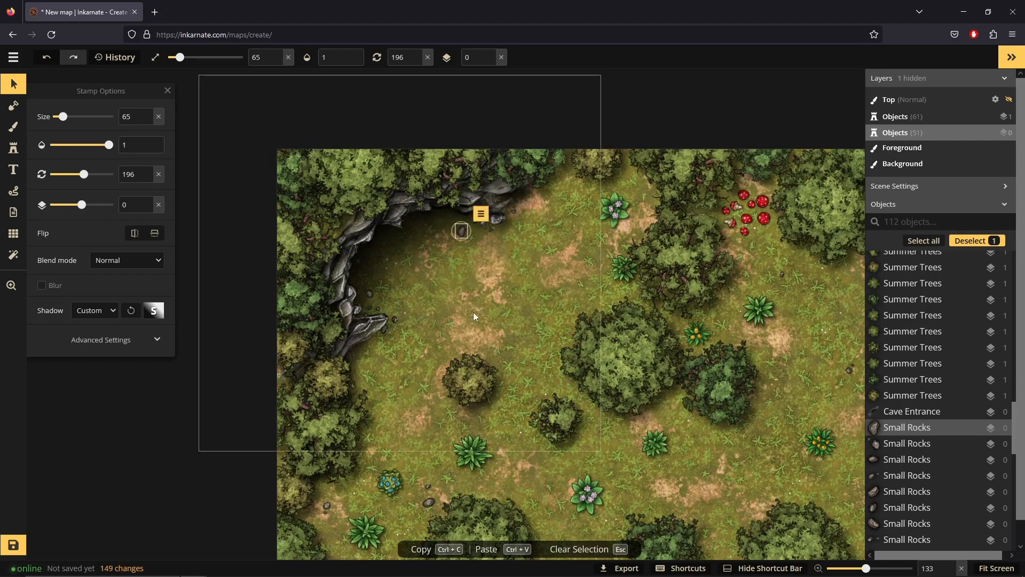
# Step: Set up the brush with the grey stone texture from the Dungeons pack on the foreground layer at size 41
pyautogui.click(18, 148)
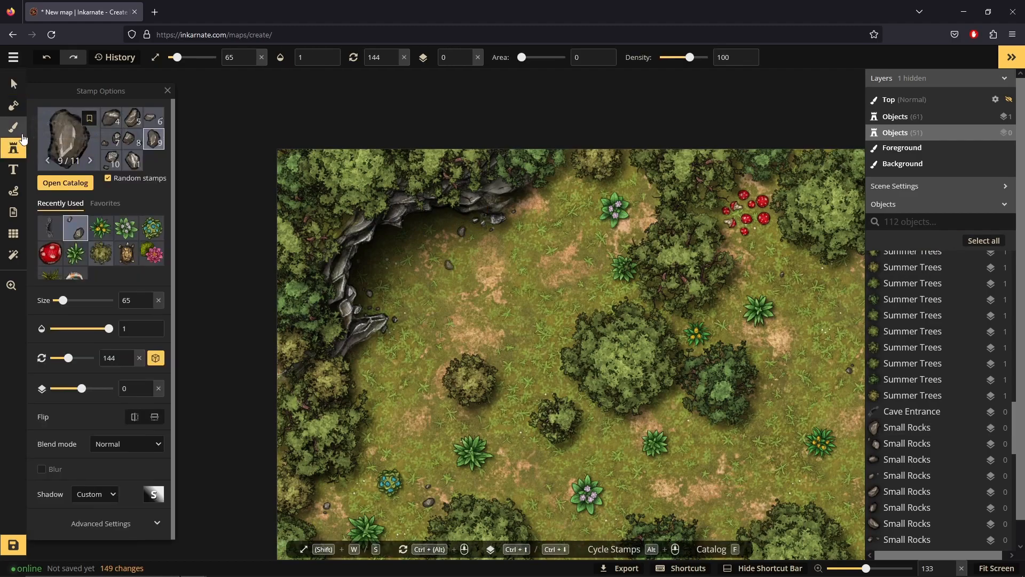
pyautogui.click(21, 135)
pyautogui.click(95, 198)
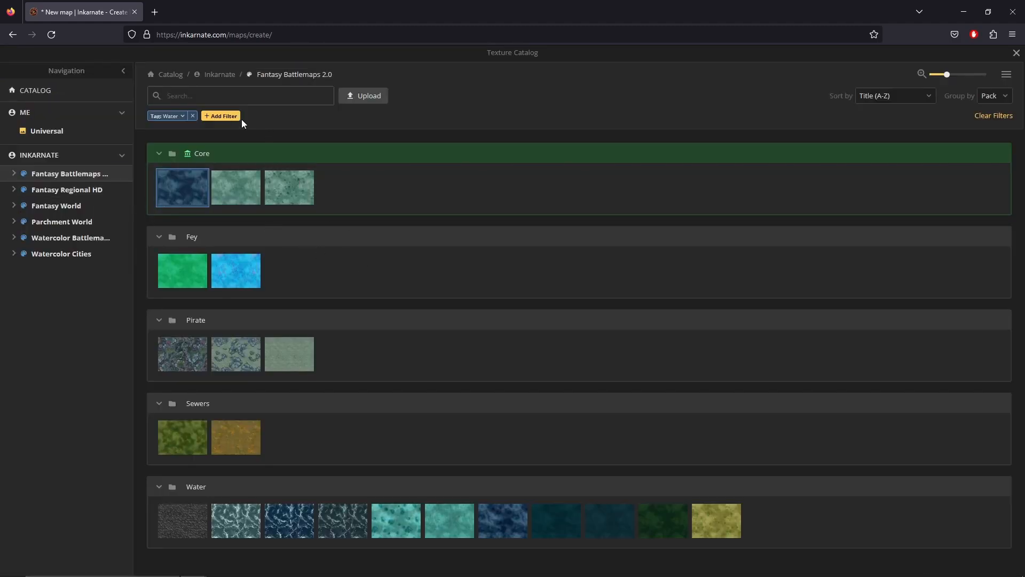
pyautogui.click(192, 116)
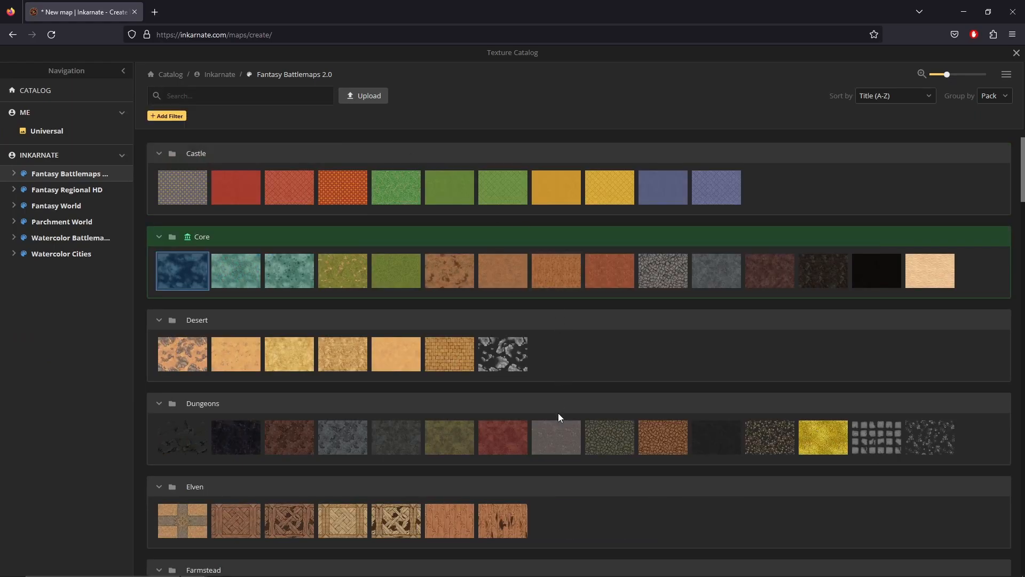
pyautogui.click(562, 439)
pyautogui.scroll(5, 299, 320)
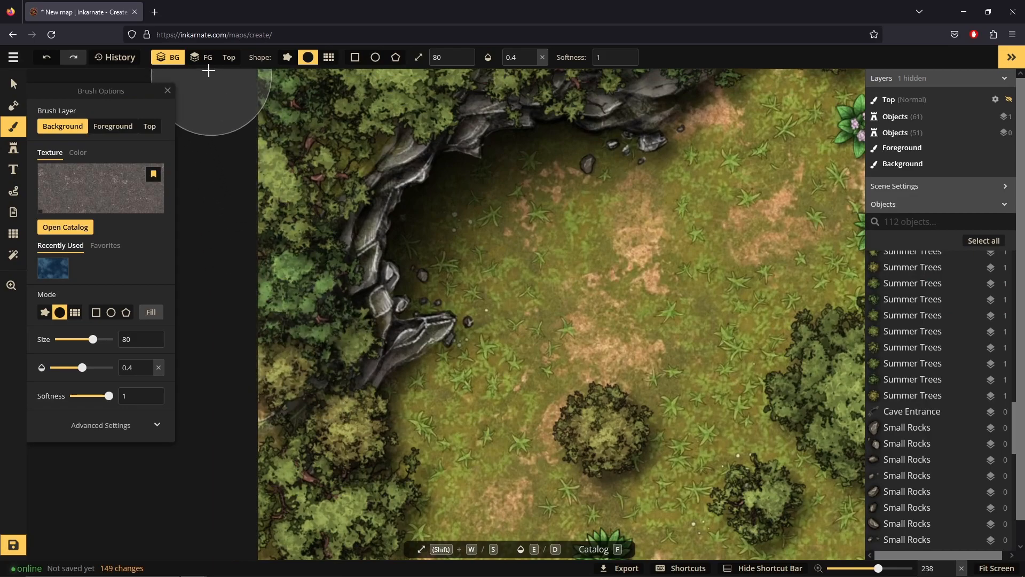
pyautogui.click(202, 57)
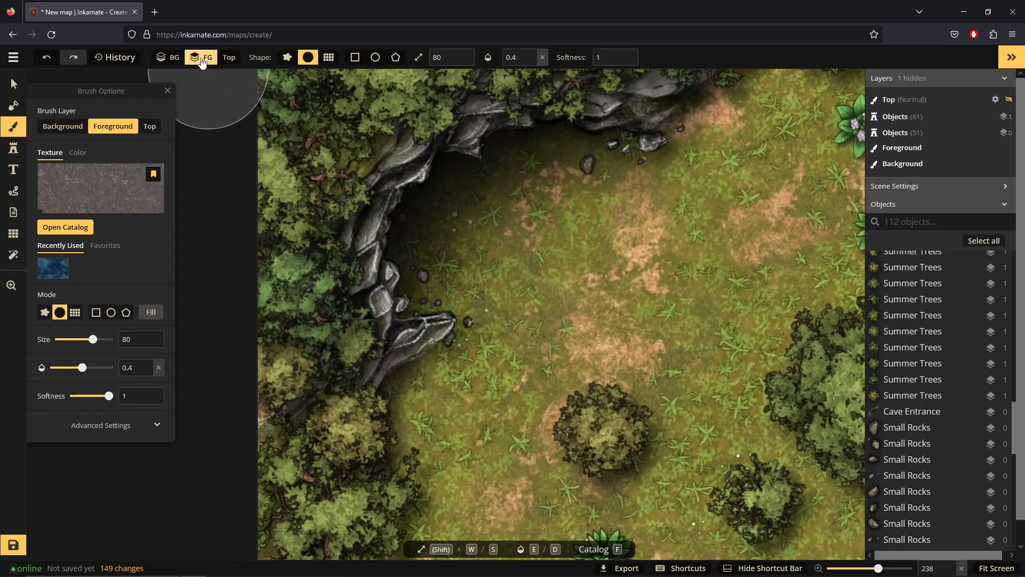
pyautogui.click(458, 61)
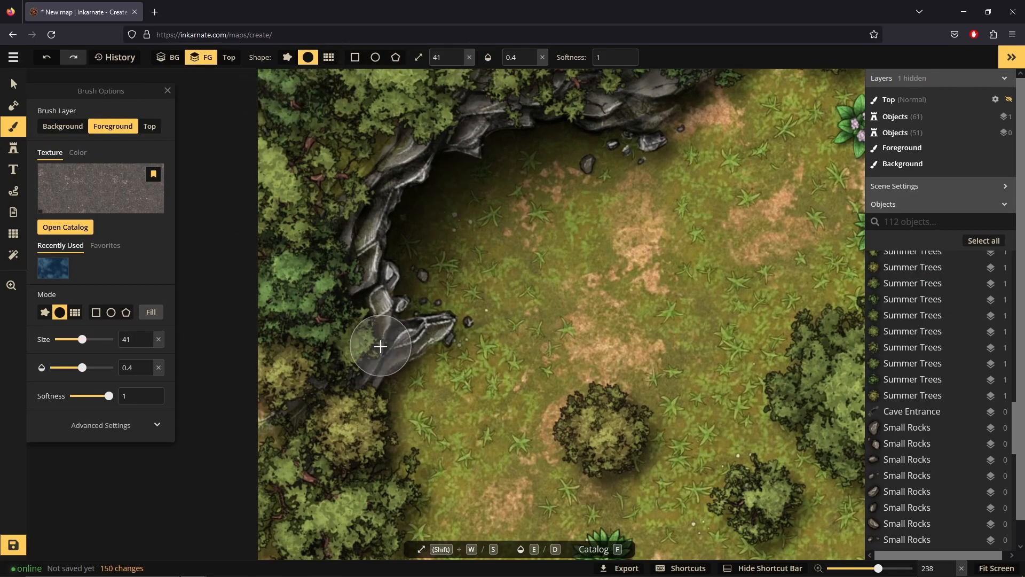
# Step: Paint the stone texture beneath the trees along the cave wall's outer edge, raising the brush opacity to 1
pyautogui.moveTo(302, 399)
pyautogui.mouseDown()
pyautogui.moveTo(293, 400)
pyautogui.moveTo(350, 354)
pyautogui.moveTo(368, 321)
pyautogui.moveTo(344, 236)
pyautogui.moveTo(374, 185)
pyautogui.mouseUp()
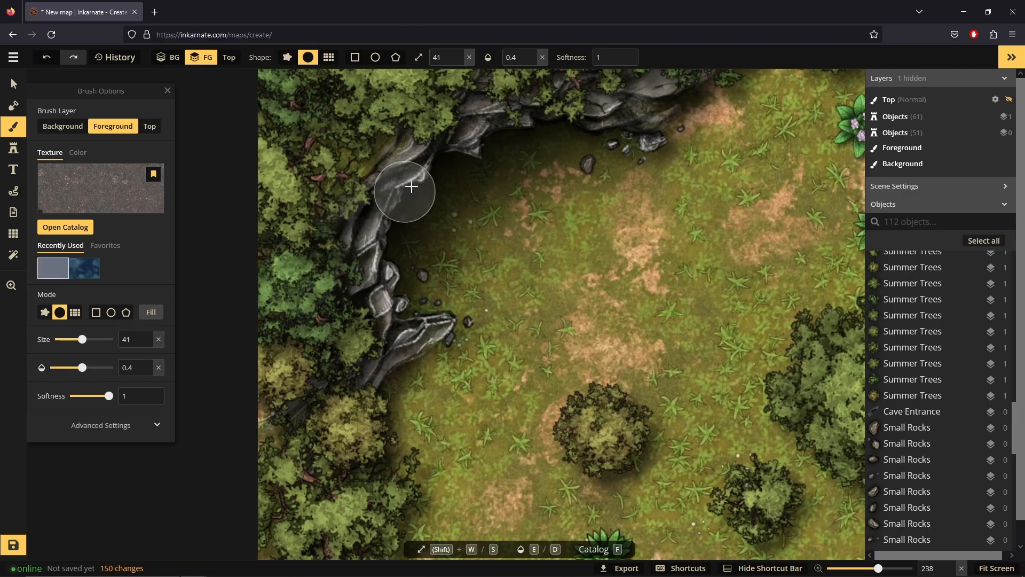
pyautogui.scroll(2, 412, 138)
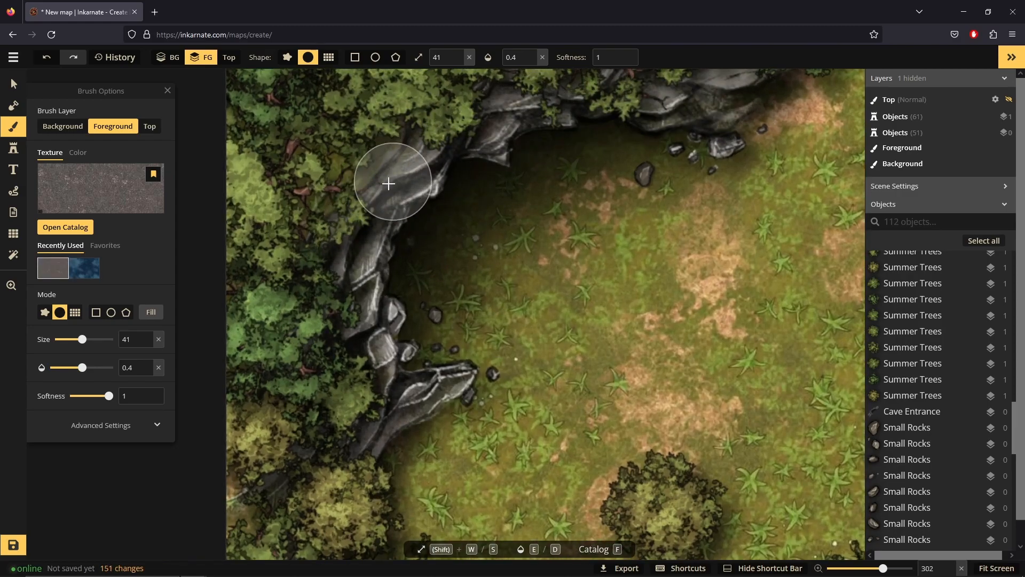
pyautogui.click(455, 123)
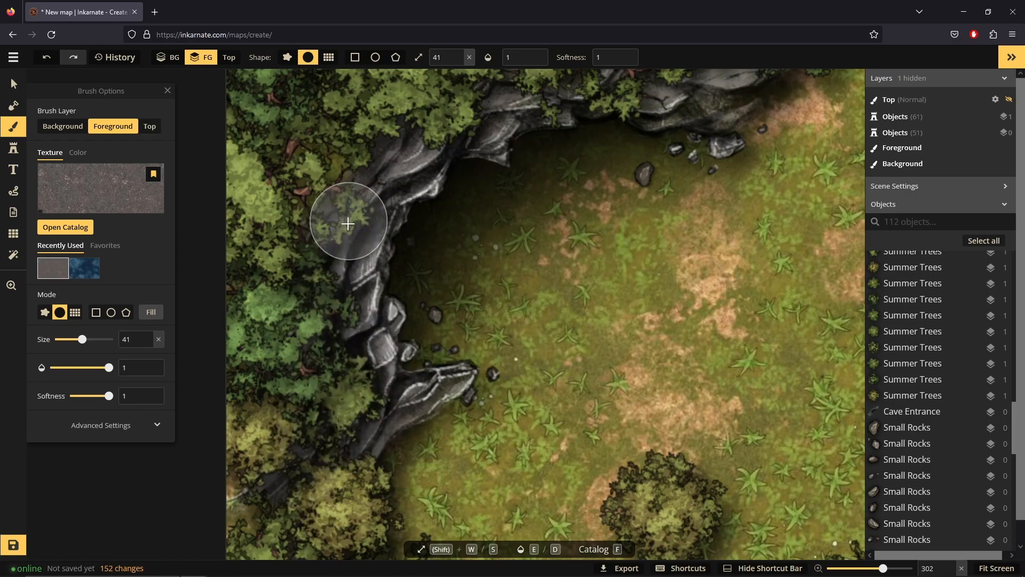
pyautogui.moveTo(349, 223)
pyautogui.mouseDown()
pyautogui.moveTo(383, 186)
pyautogui.moveTo(417, 123)
pyautogui.moveTo(449, 125)
pyautogui.mouseUp()
pyautogui.scroll(-4, 396, 283)
pyautogui.scroll(3, 589, 96)
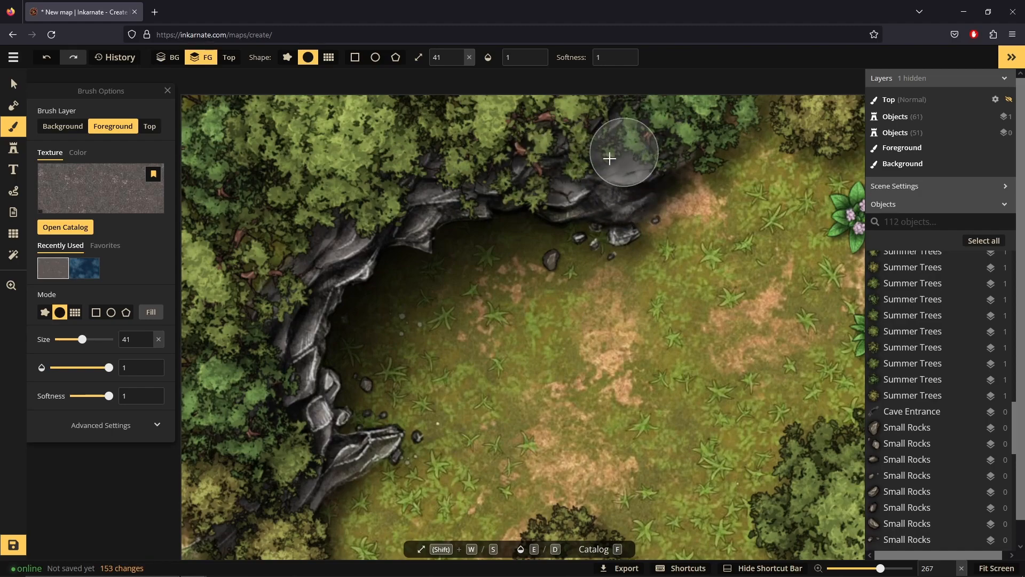
pyautogui.scroll(-3, 279, 202)
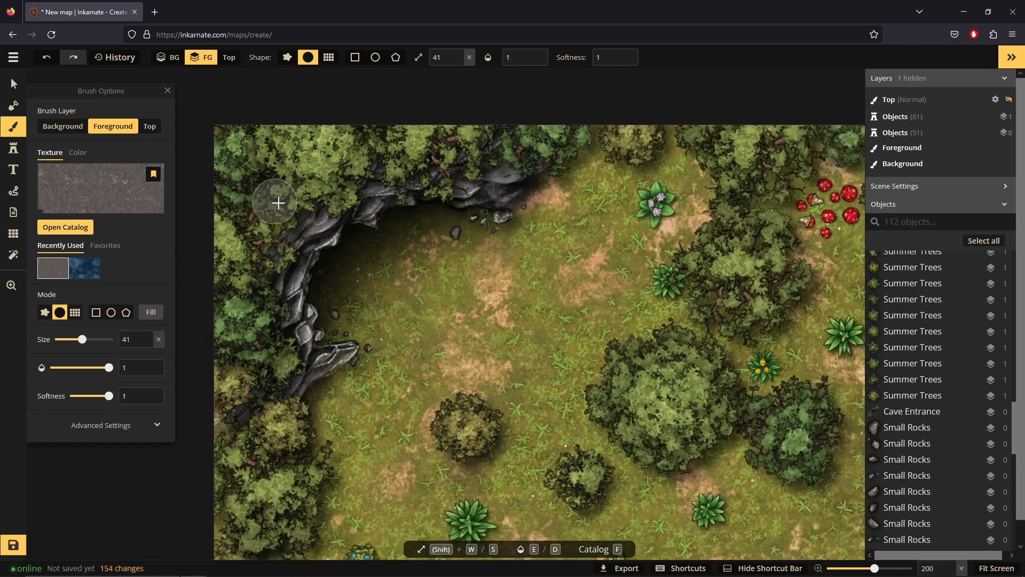
# Step: Paint a reddish-brown dirt texture over the ground just inside the cave entrance on the foreground layer at brush size 41
pyautogui.scroll(-2, 279, 202)
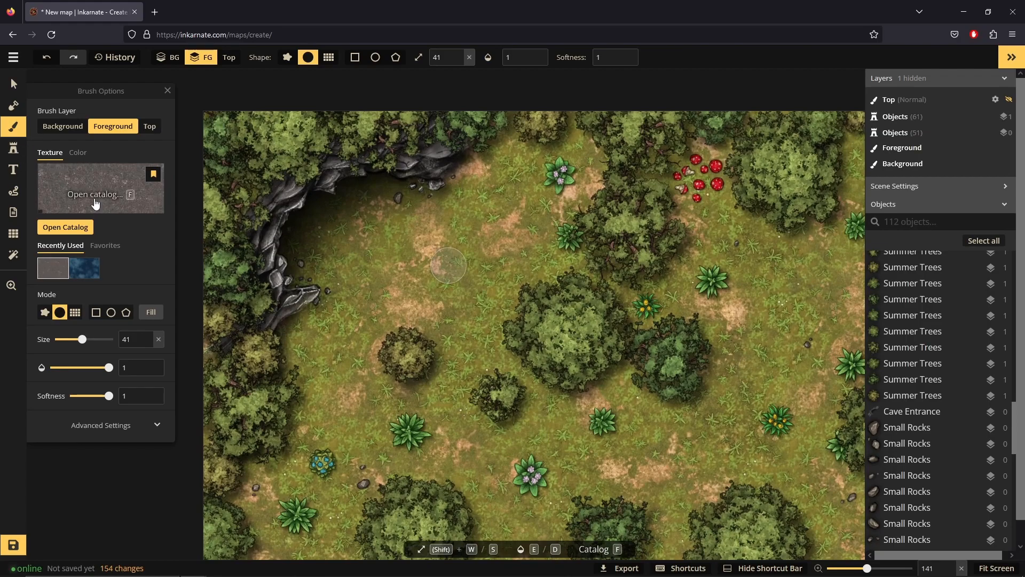
pyautogui.click(95, 203)
pyautogui.click(483, 271)
pyautogui.scroll(1, 335, 244)
pyautogui.moveTo(335, 244)
pyautogui.mouseDown()
pyautogui.moveTo(404, 197)
pyautogui.moveTo(350, 216)
pyautogui.moveTo(307, 255)
pyautogui.moveTo(353, 267)
pyautogui.moveTo(304, 250)
pyautogui.moveTo(335, 198)
pyautogui.moveTo(300, 227)
pyautogui.mouseUp()
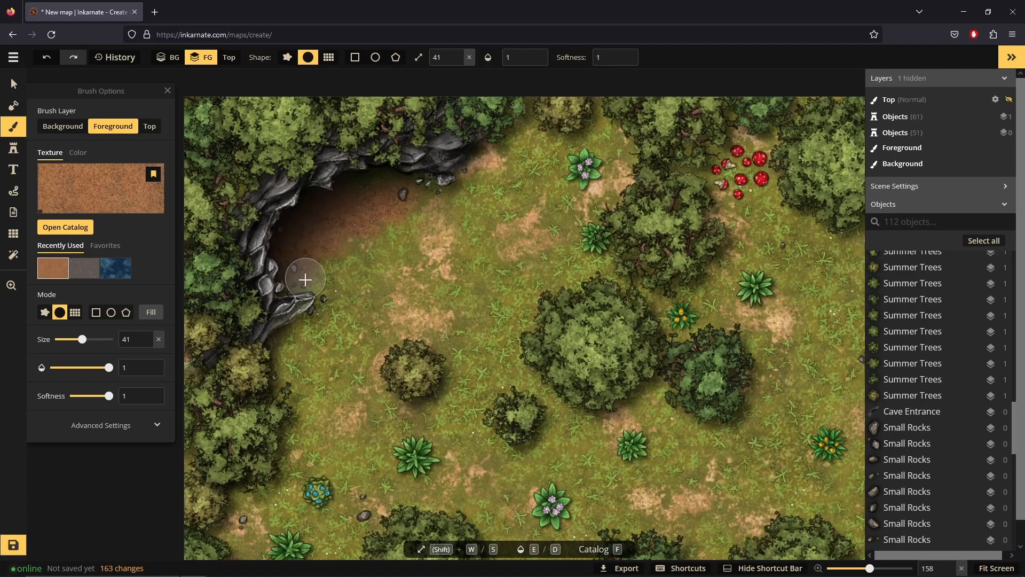
pyautogui.moveTo(360, 189)
pyautogui.mouseDown()
pyautogui.moveTo(285, 237)
pyautogui.moveTo(289, 272)
pyautogui.moveTo(389, 180)
pyautogui.moveTo(429, 187)
pyautogui.moveTo(356, 222)
pyautogui.moveTo(277, 235)
pyautogui.moveTo(320, 282)
pyautogui.mouseUp()
pyautogui.scroll(-5, 343, 225)
pyautogui.scroll(-4, 313, 154)
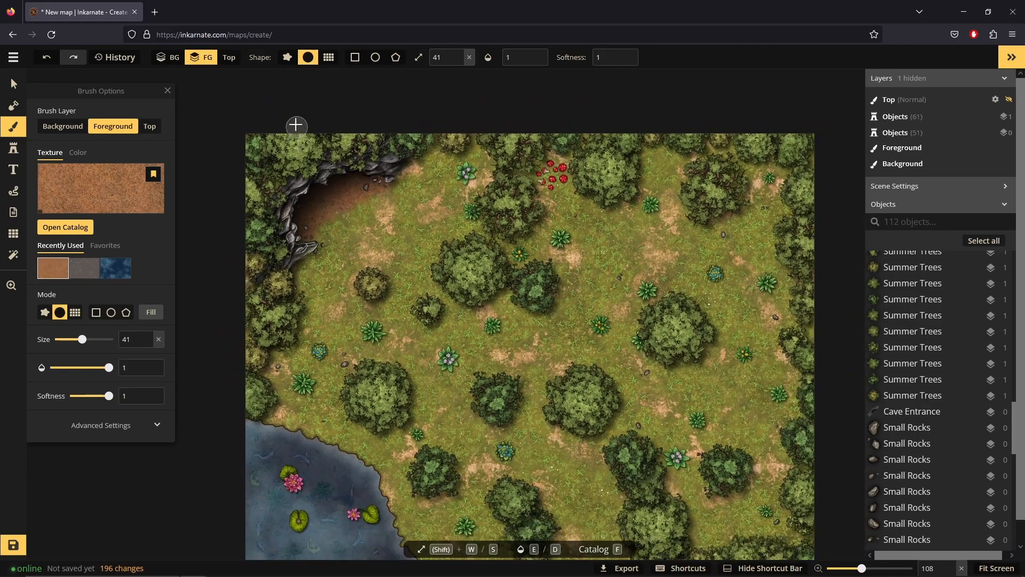
# Step: Save the map under the name Forest Map
pyautogui.click(14, 57)
pyautogui.click(55, 105)
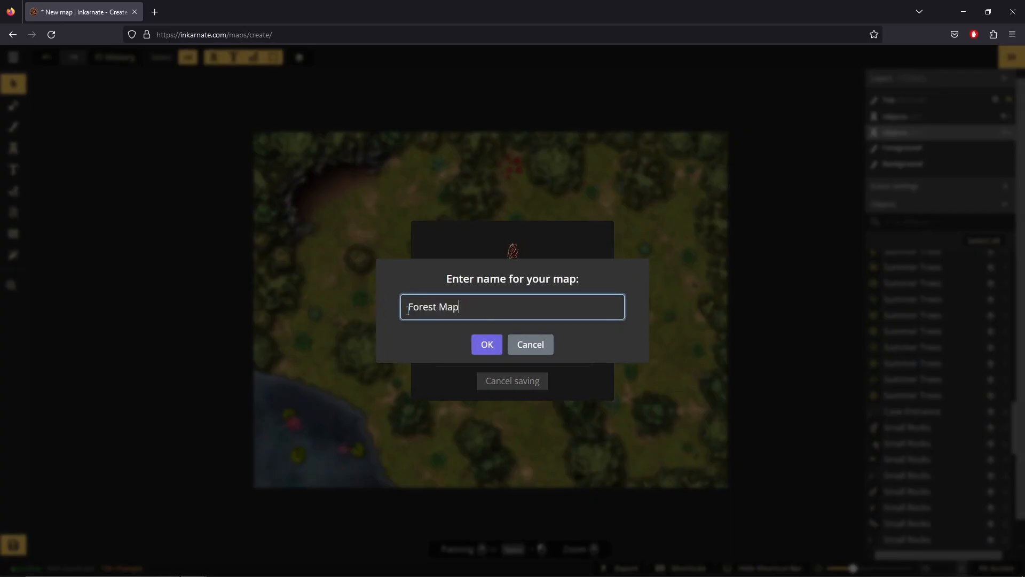
pyautogui.press('Return')
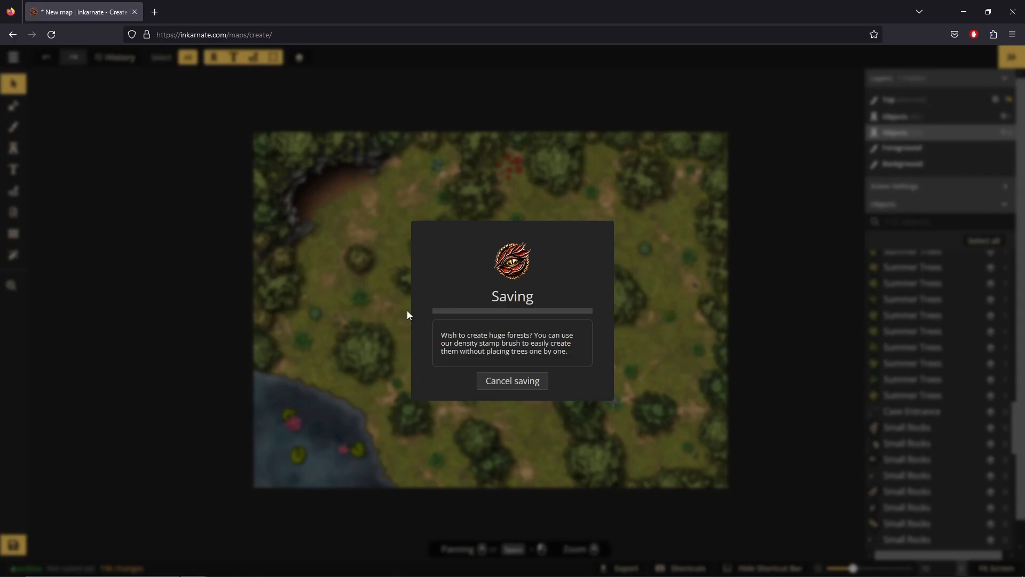
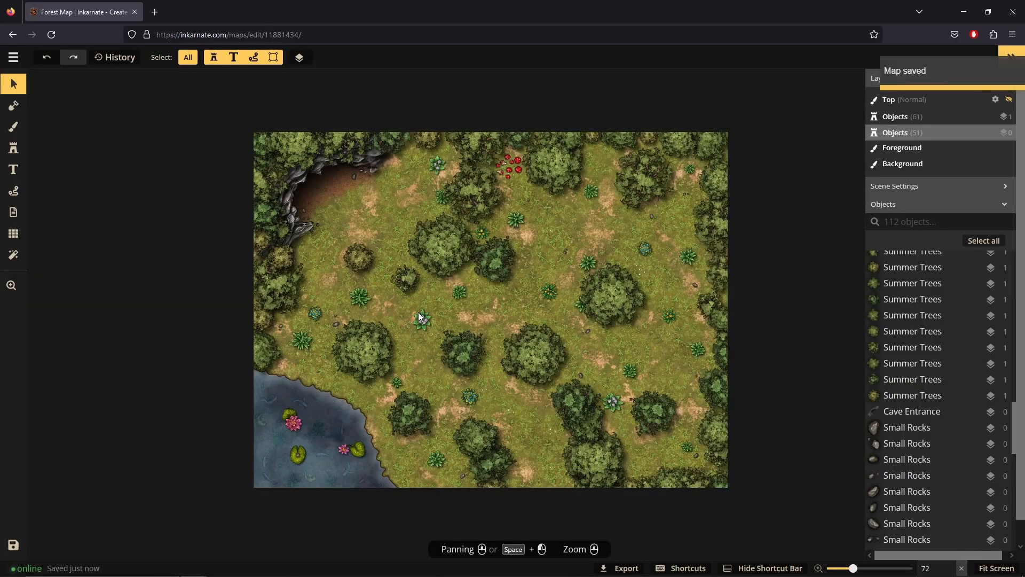
# Step: Remove the Cliffs tag filter from the stamp catalog and browse the Castle, Core and Desert packs for camp items
pyautogui.scroll(2, 460, 270)
pyautogui.scroll(1, 485, 262)
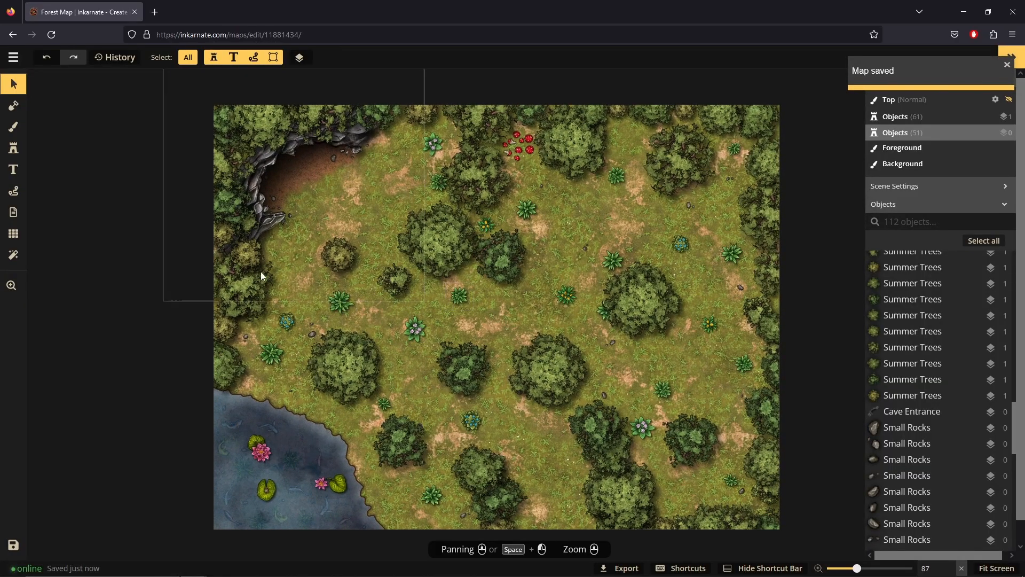
pyautogui.click(8, 154)
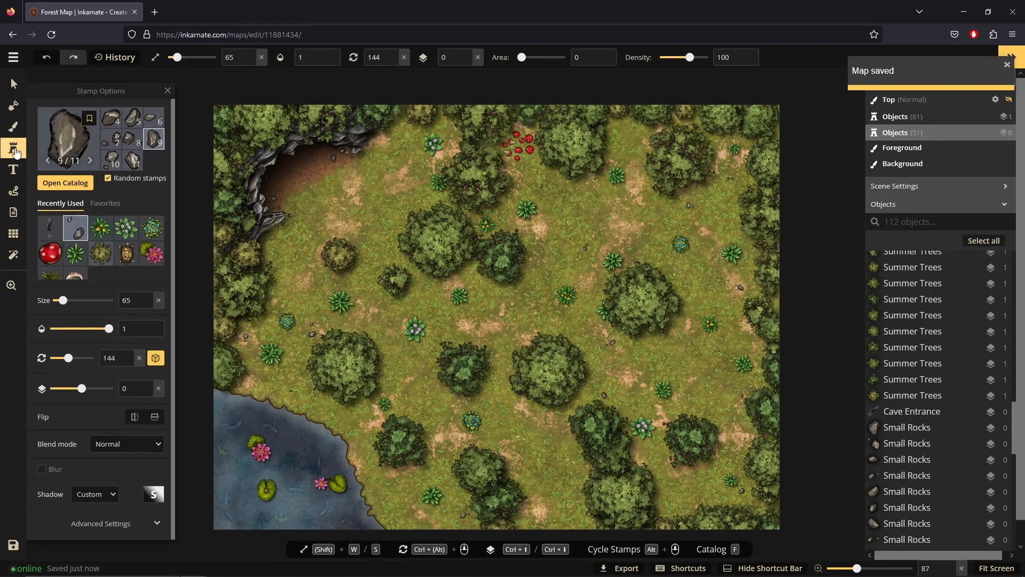
pyautogui.click(72, 146)
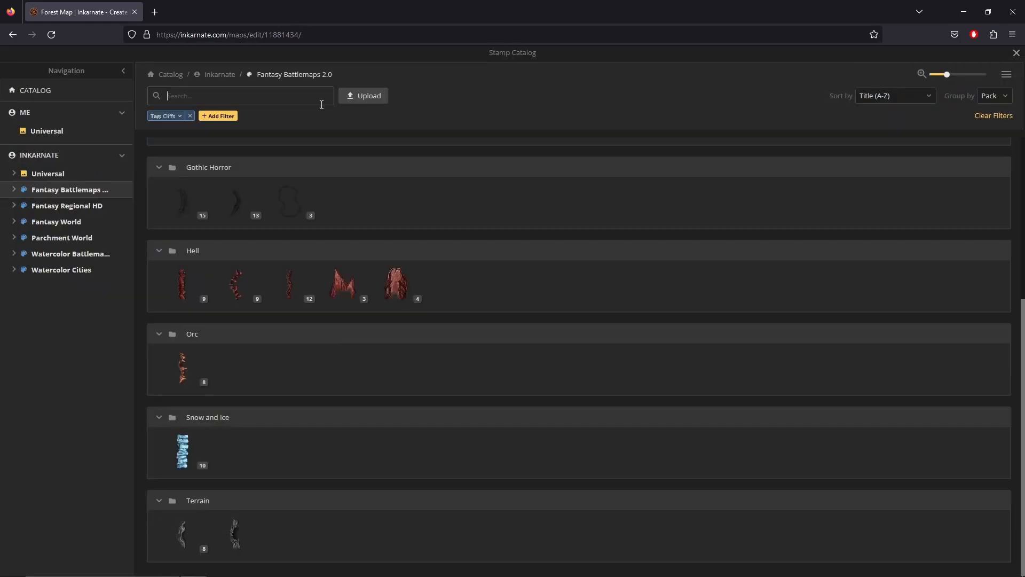
pyautogui.click(189, 115)
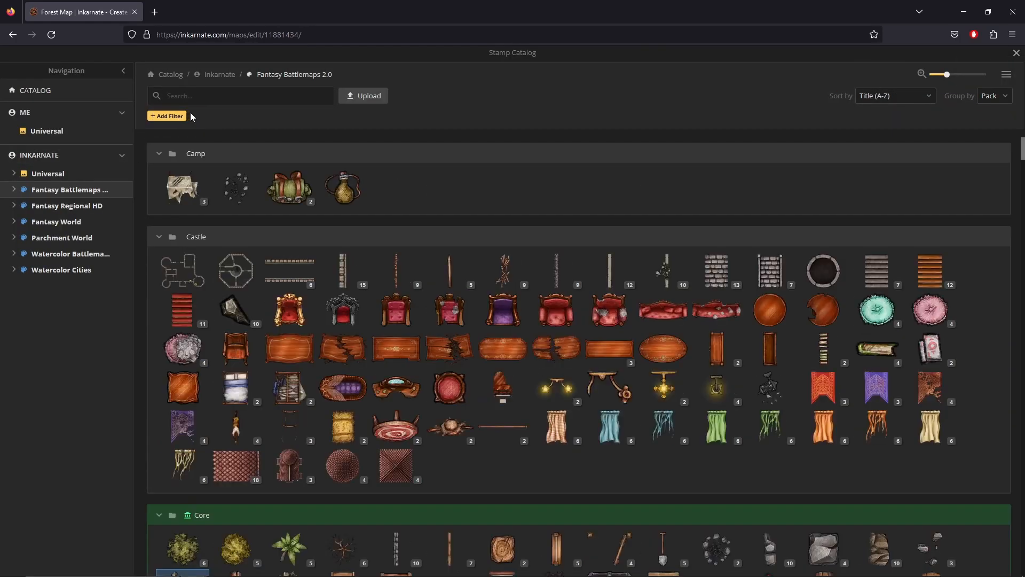
pyautogui.click(195, 93)
pyautogui.click(512, 202)
pyautogui.scroll(-1, 513, 207)
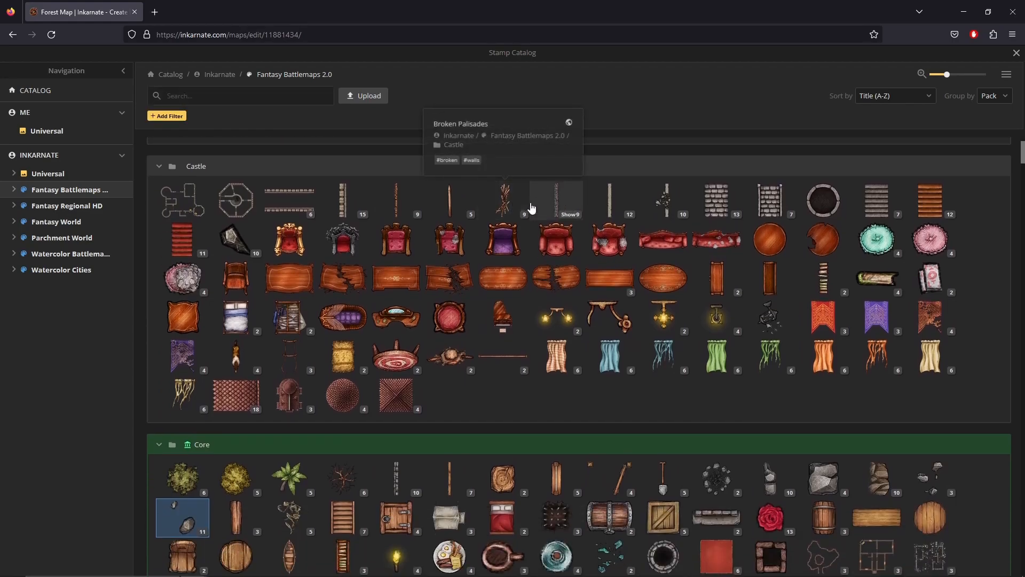
pyautogui.scroll(-1, 531, 211)
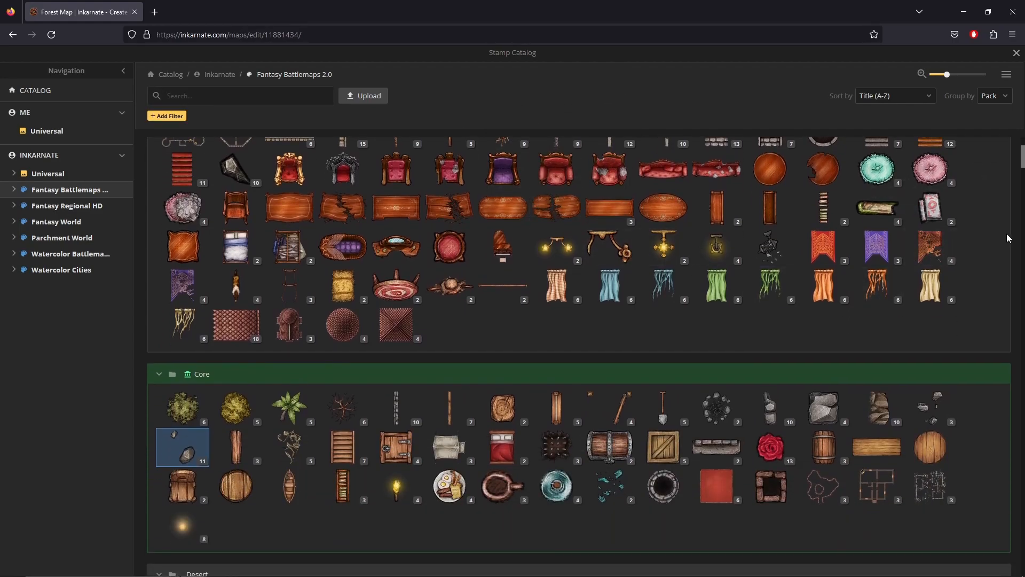
pyautogui.scroll(-1, 1007, 239)
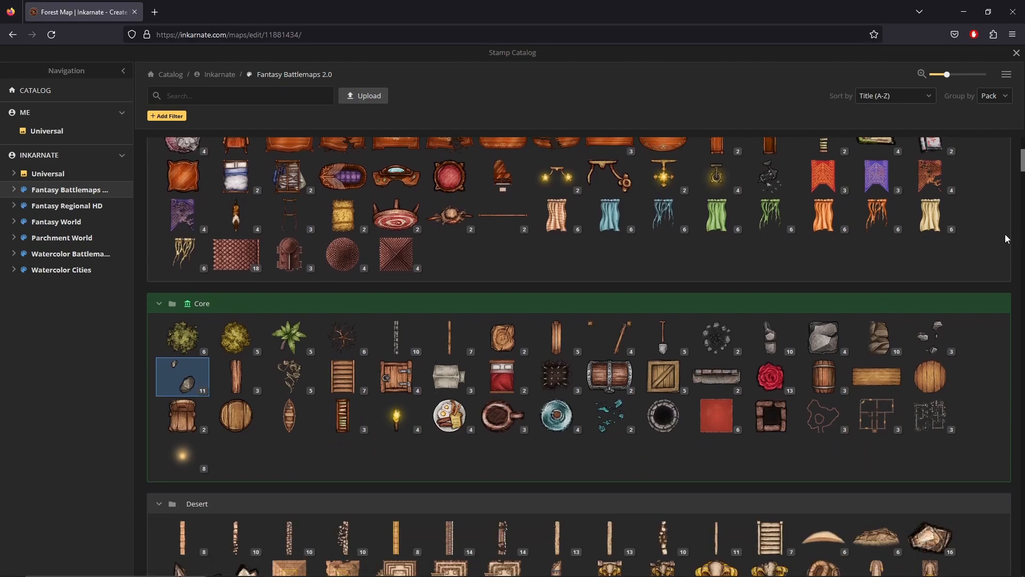
pyautogui.scroll(-1, 1007, 239)
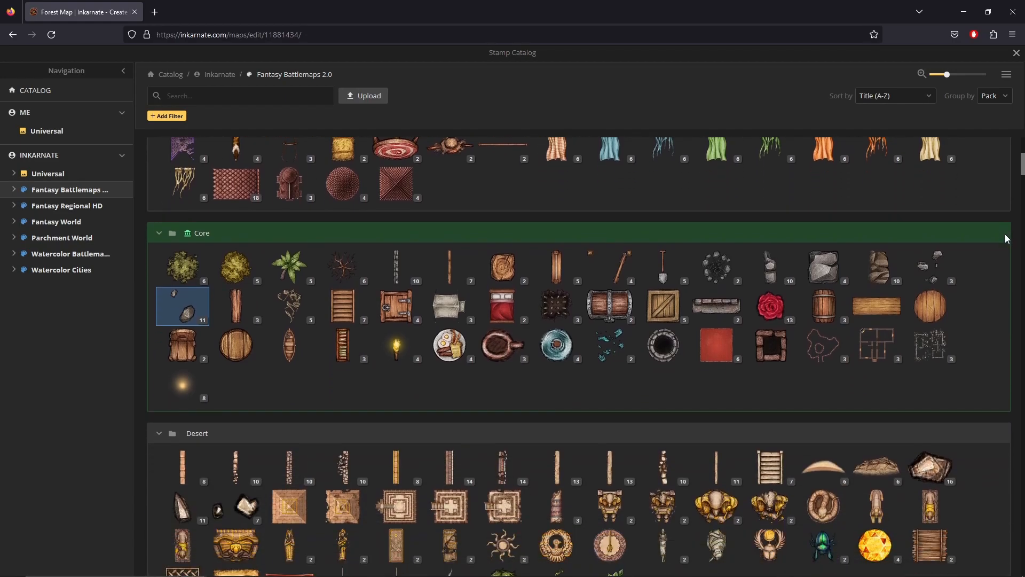
pyautogui.scroll(-1, 1007, 239)
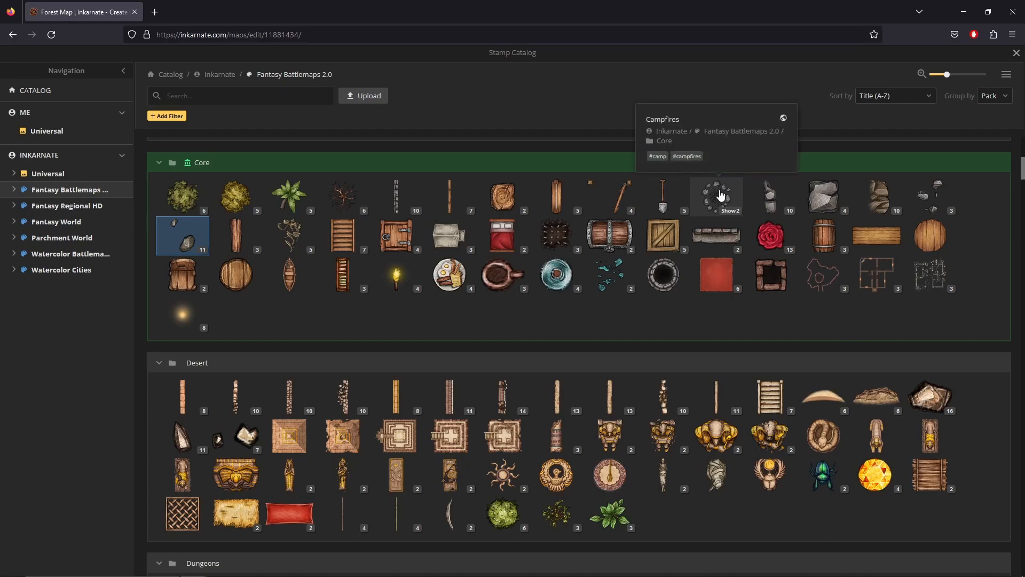
# Step: Search the stamp catalog for campsite, filter it by the Camp tag and choose the Tattered Tents stamp
pyautogui.click(199, 96)
pyautogui.write('campsite')
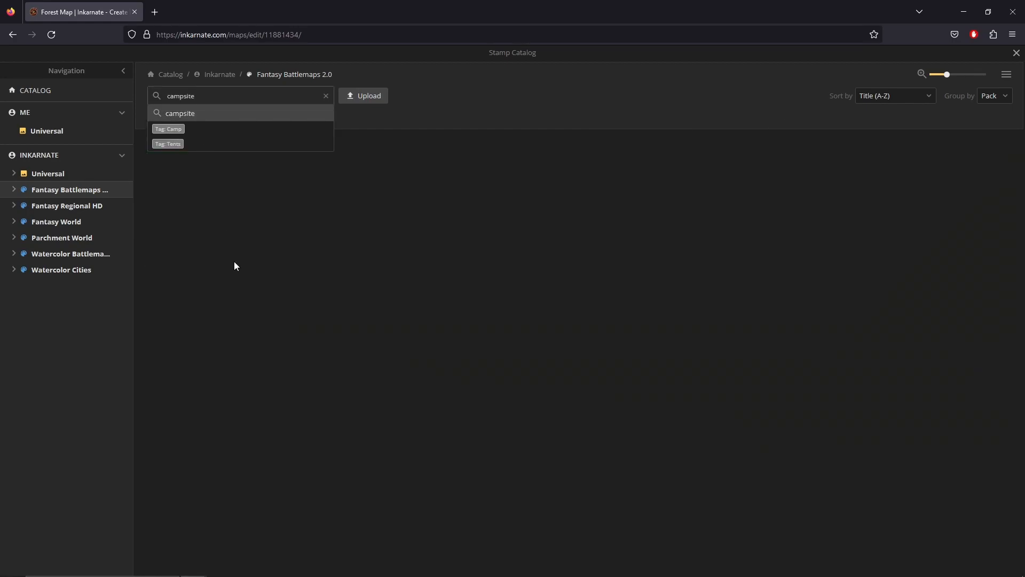
pyautogui.doubleClick(320, 96)
pyautogui.click(169, 129)
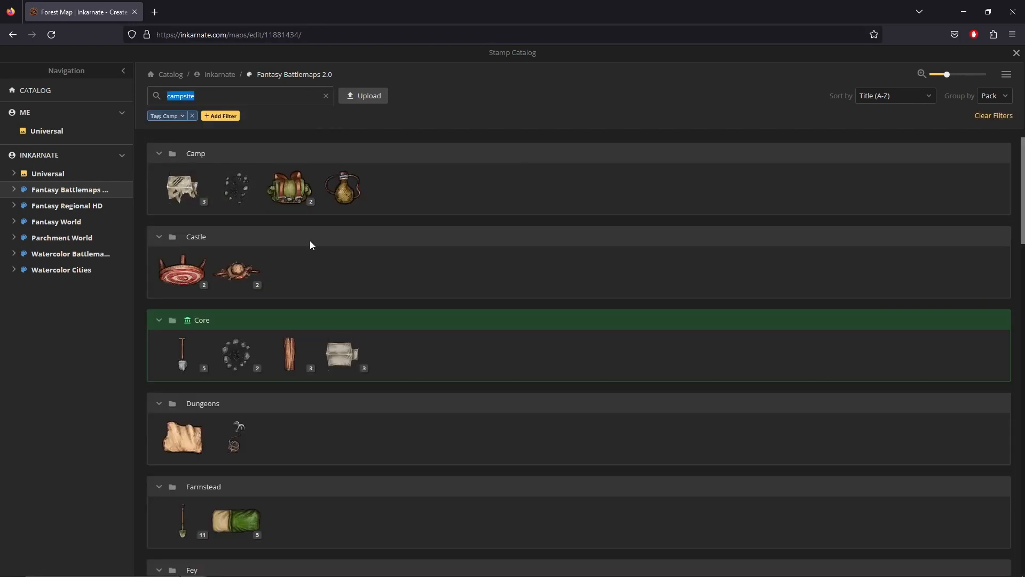
pyautogui.click(183, 187)
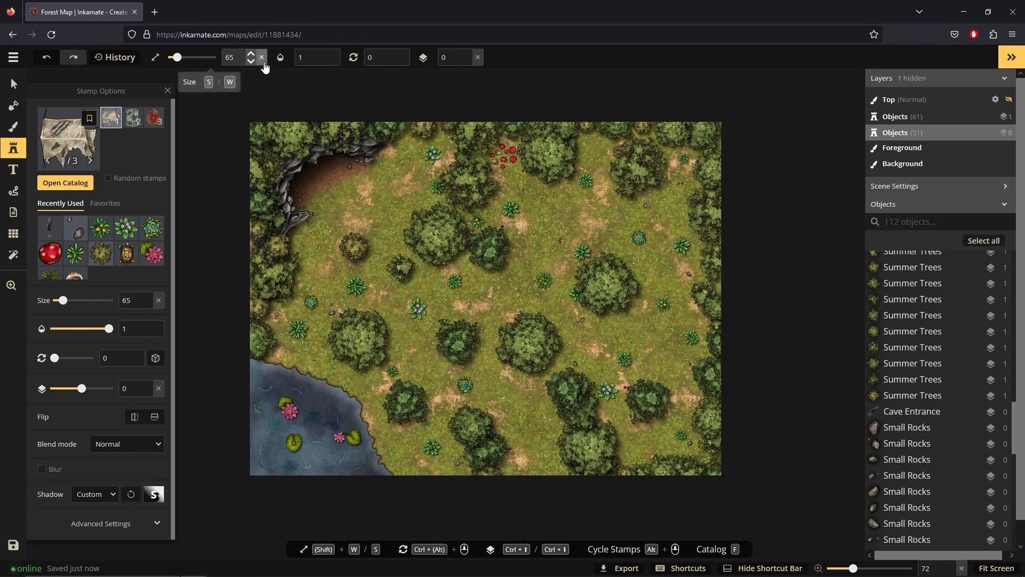
# Step: Place a tattered tent at size 100 among the trees near the map's southeast corner and rotate it to 237 degrees
pyautogui.click(263, 60)
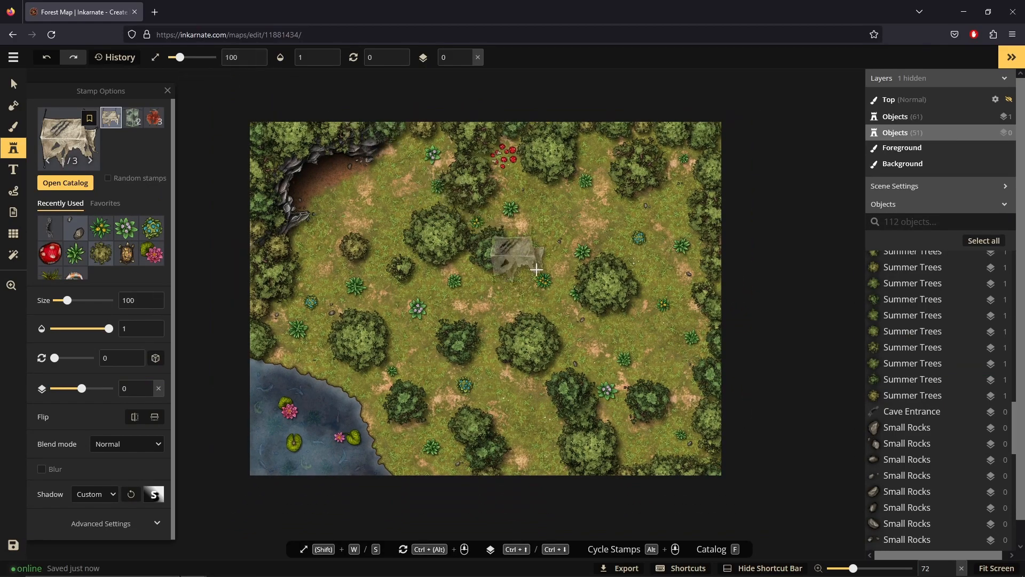
pyautogui.scroll(4, 641, 344)
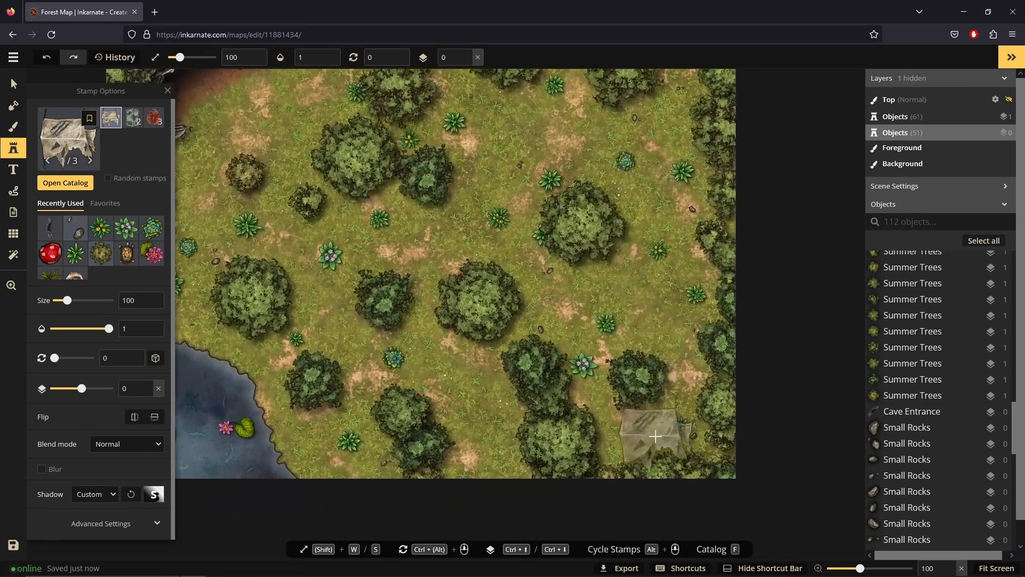
pyautogui.click(641, 435)
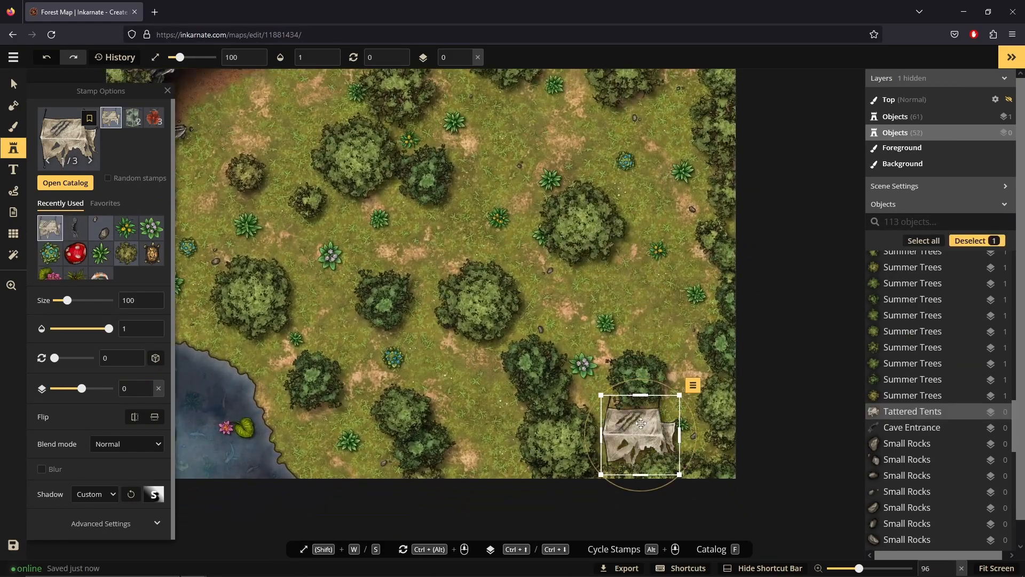
pyautogui.moveTo(640, 378); pyautogui.dragTo(593, 470)
pyautogui.scroll(2, 740, 497)
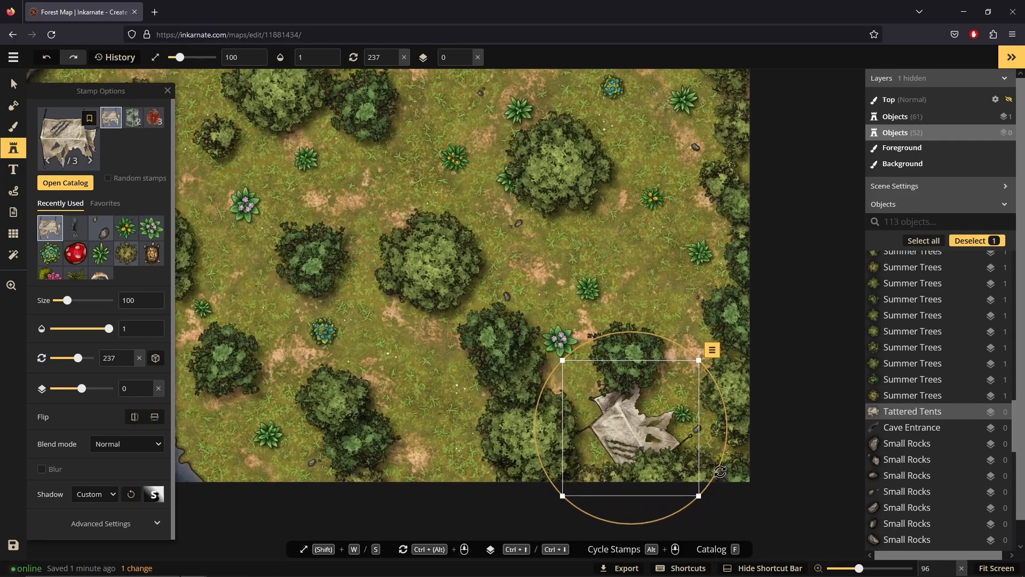
pyautogui.scroll(-2, 430, 490)
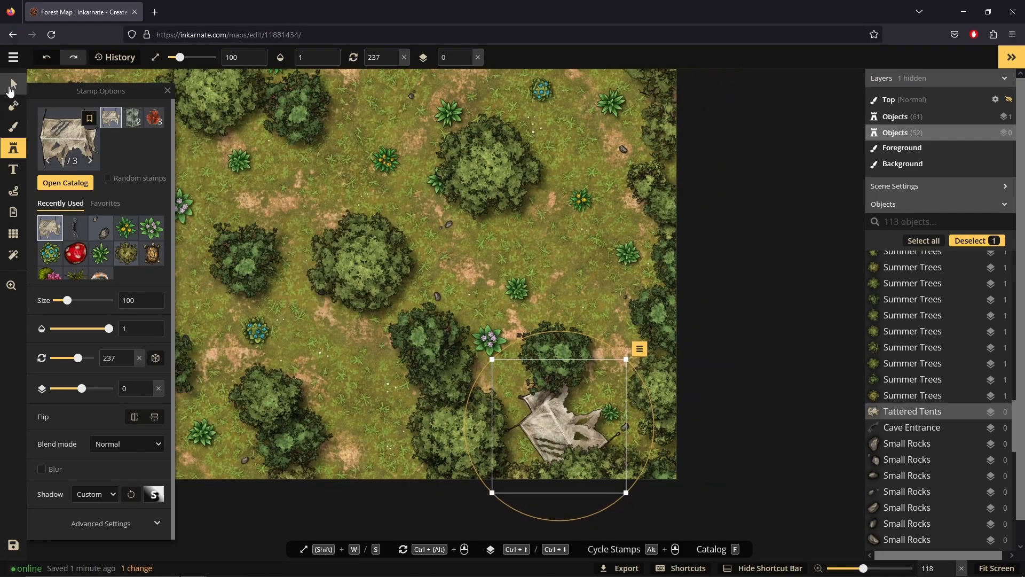
# Step: Move the tree overlapping the tattered tent to the northeast, then turn the tent and reposition it against the southern trees
pyautogui.click(10, 92)
pyautogui.moveTo(557, 348); pyautogui.dragTo(604, 273)
pyautogui.click(558, 395)
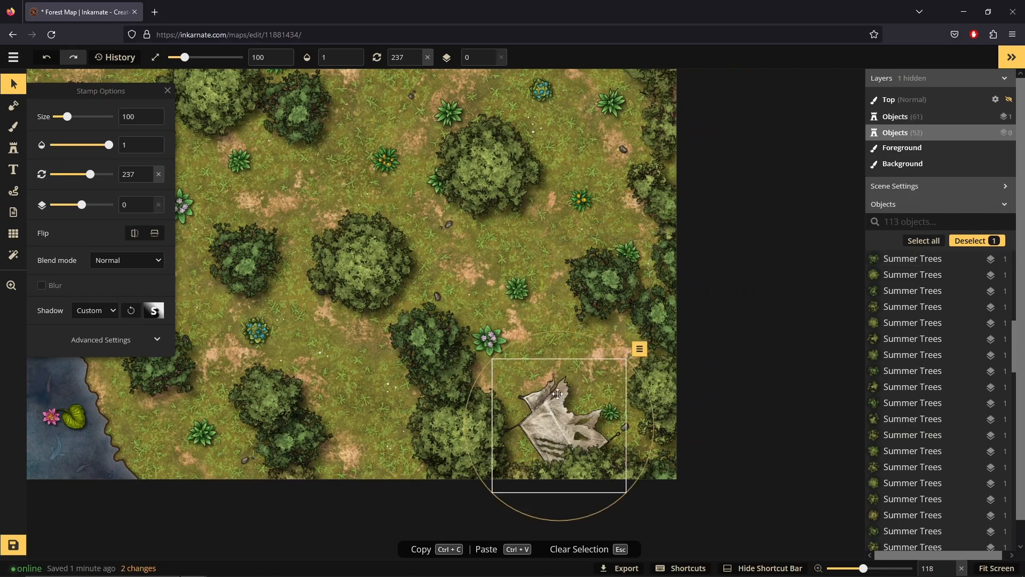
pyautogui.moveTo(558, 394); pyautogui.dragTo(555, 347)
pyautogui.moveTo(621, 317); pyautogui.dragTo(633, 301)
pyautogui.moveTo(564, 409); pyautogui.dragTo(556, 447)
# Step: Move the small plant beside the tent onto its torn fabric and the nearby small rock northwest into the clearing
pyautogui.click(610, 411)
pyautogui.moveTo(610, 411); pyautogui.dragTo(575, 397)
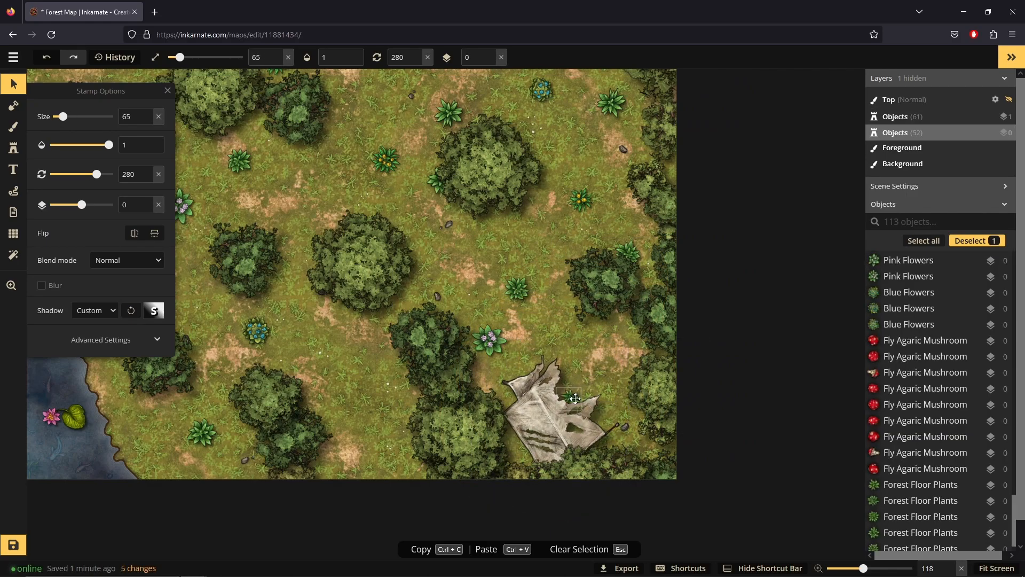
pyautogui.click(621, 424)
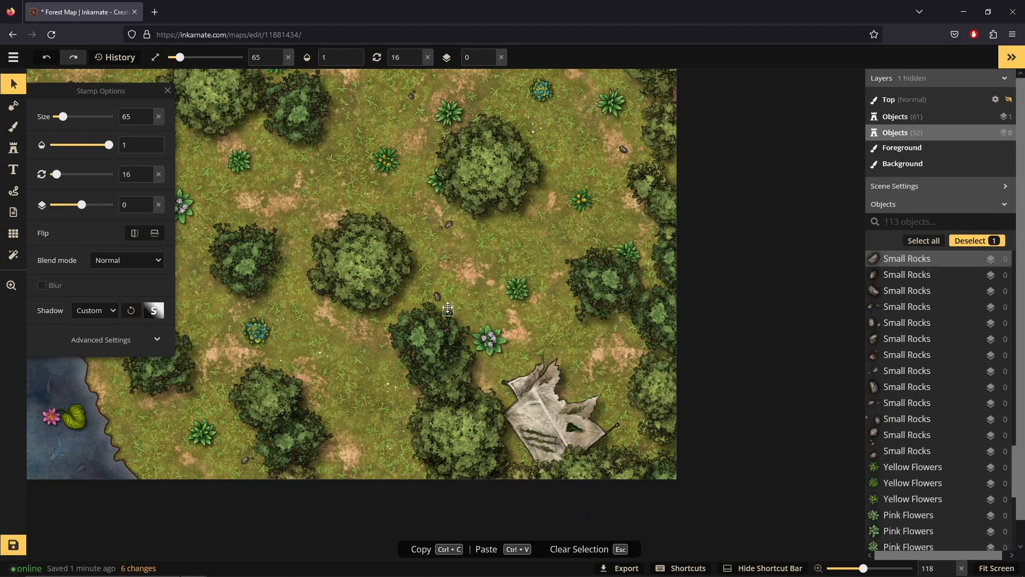
# Step: Place a Broken Campfire stamp from the Camp pack at size 65 in the clearing north of the tent
pyautogui.click(15, 152)
pyautogui.click(67, 178)
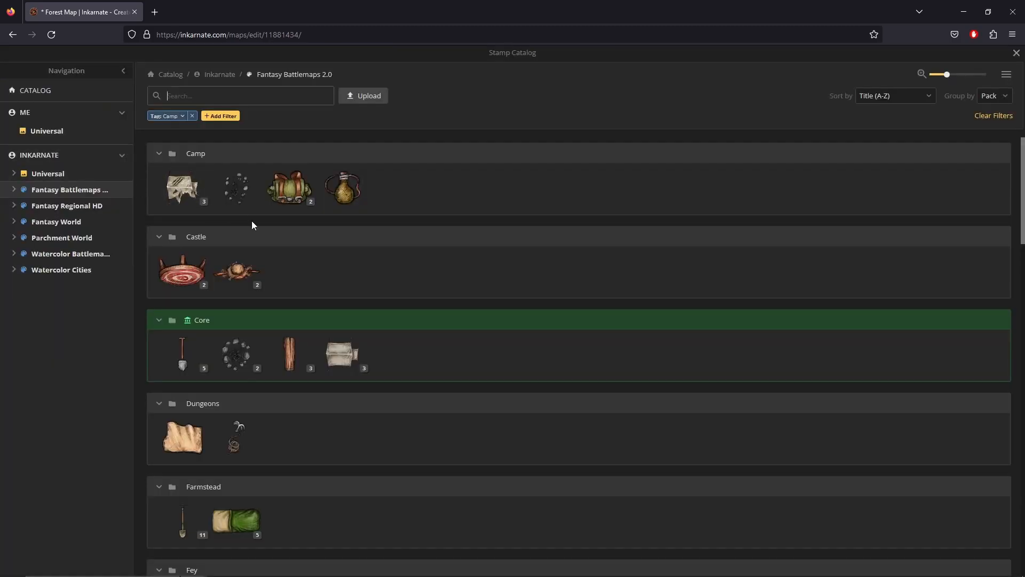
pyautogui.click(231, 193)
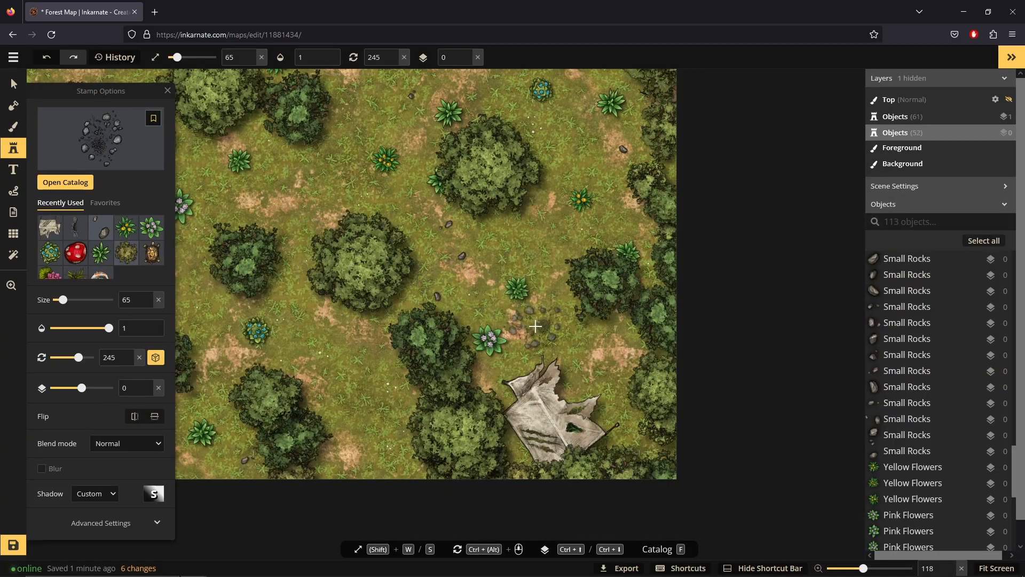
pyautogui.click(536, 326)
pyautogui.moveTo(536, 327); pyautogui.dragTo(516, 247)
# Step: Paint the reddish-brown dirt texture on the foreground layer beneath the broken campfire, inside its ring of stones
pyautogui.scroll(4, 553, 252)
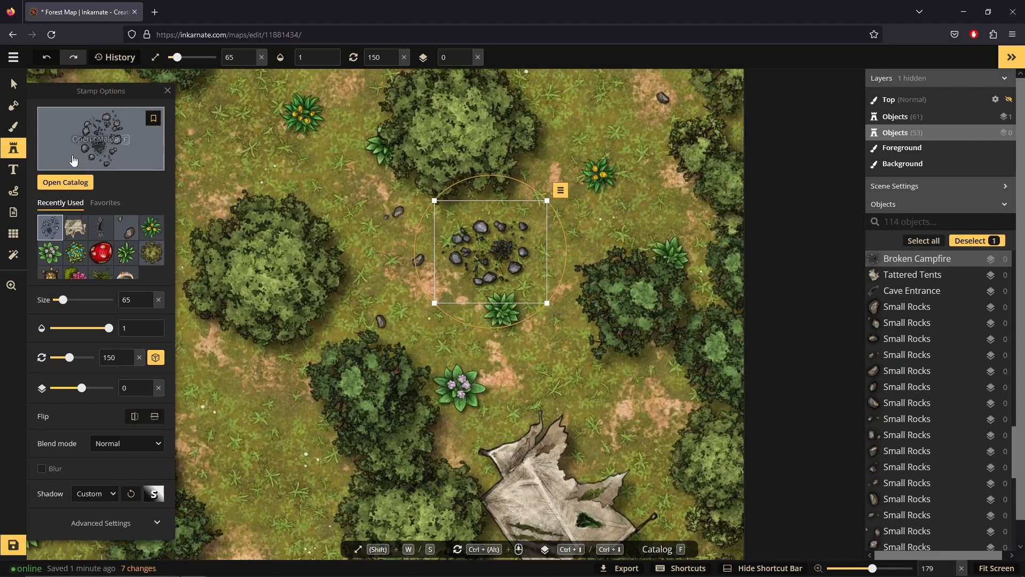
pyautogui.press('b')
pyautogui.scroll(2, 533, 253)
pyautogui.moveTo(524, 245)
pyautogui.mouseDown()
pyautogui.moveTo(532, 253)
pyautogui.moveTo(503, 241)
pyautogui.moveTo(534, 246)
pyautogui.moveTo(520, 244)
pyautogui.moveTo(539, 232)
pyautogui.mouseUp()
pyautogui.scroll(-2, 430, 275)
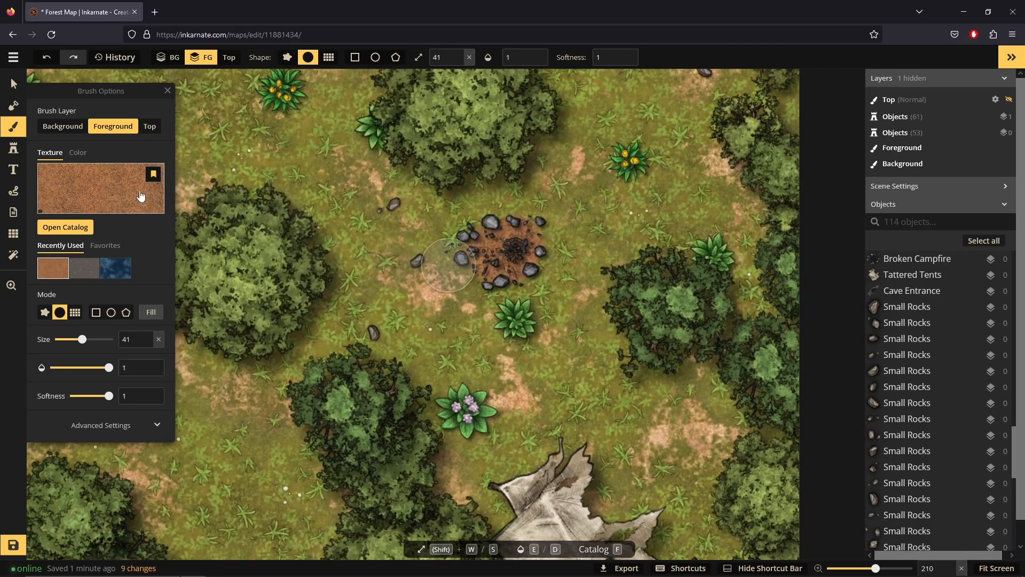
# Step: Place Tree Stumps from the Forest pack at size 65 in the open ground northeast of the tent, using random variants
pyautogui.click(13, 150)
pyautogui.click(64, 153)
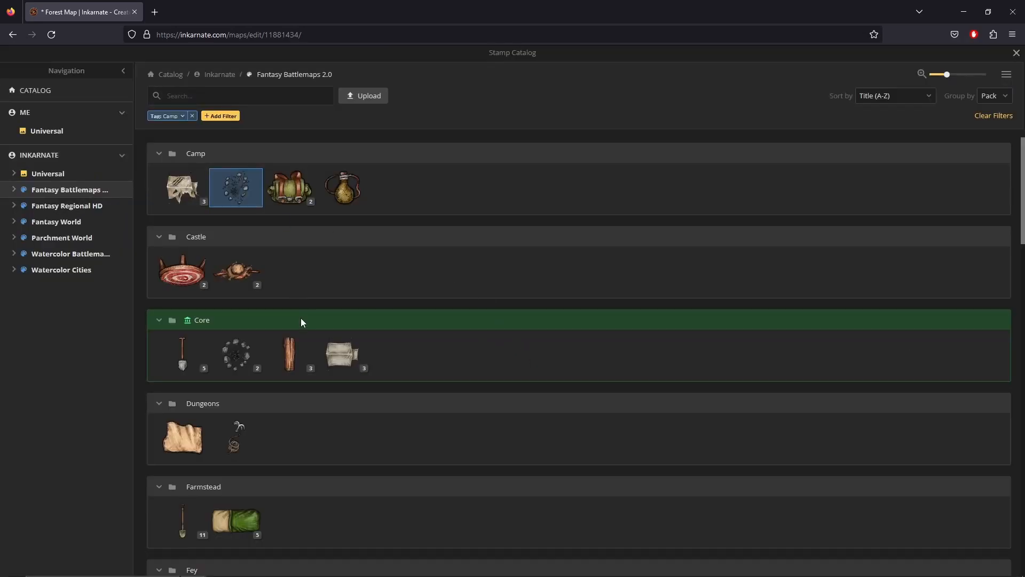
pyautogui.scroll(-3, 275, 299)
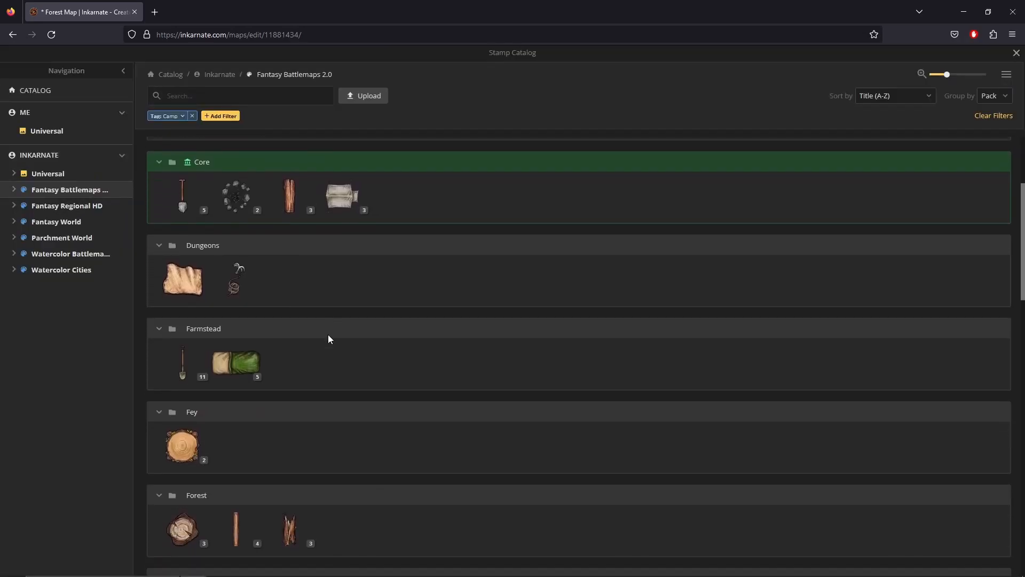
pyautogui.scroll(-2, 328, 339)
pyautogui.click(183, 407)
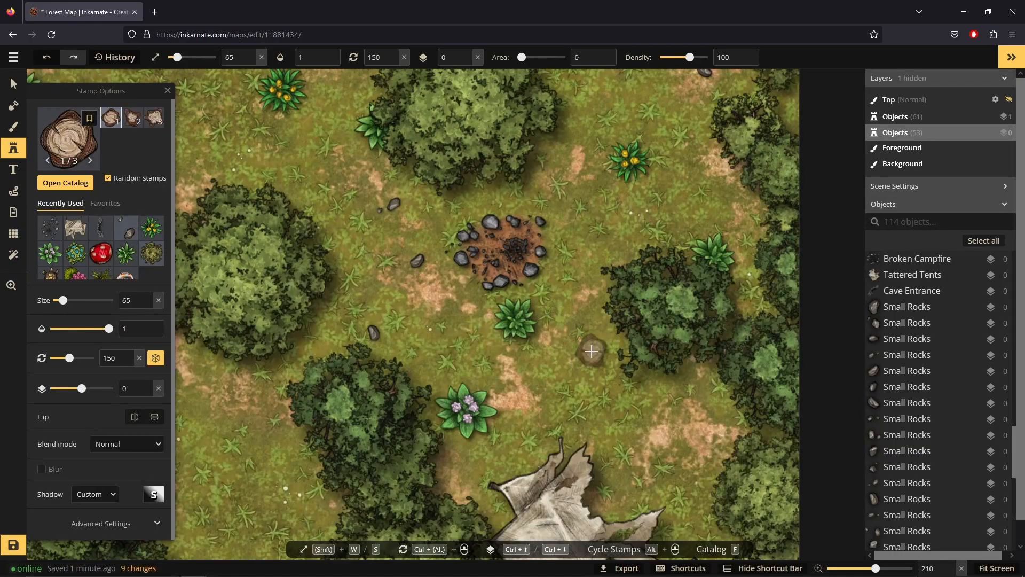
pyautogui.click(688, 418)
pyautogui.scroll(-3, 641, 411)
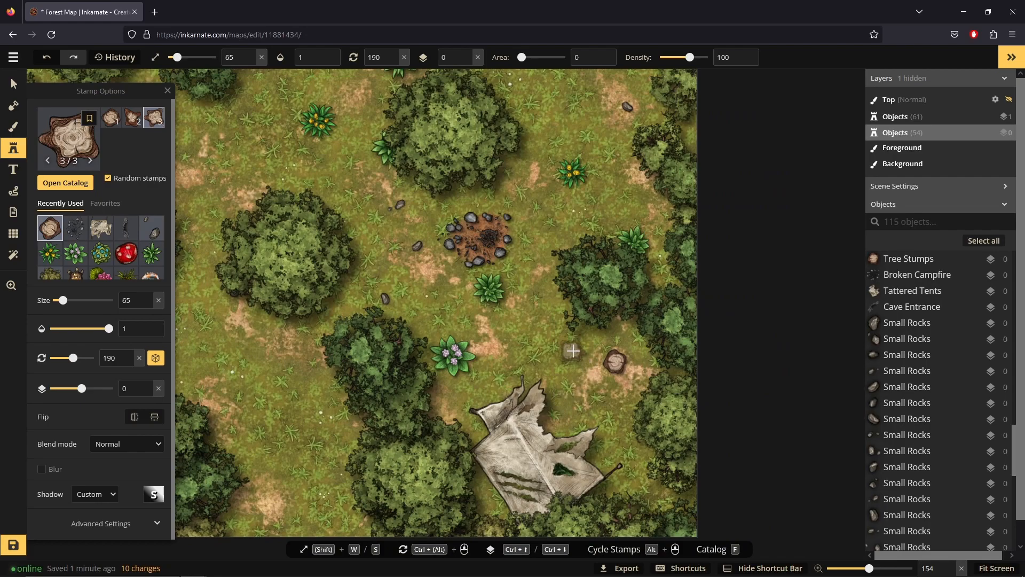
pyautogui.click(573, 351)
# Step: Place the second Broken Tools variant from the Weaponry & Tools pack at size 65 just northwest of the tent, beside the trees
pyautogui.scroll(-2, 377, 223)
pyautogui.click(86, 183)
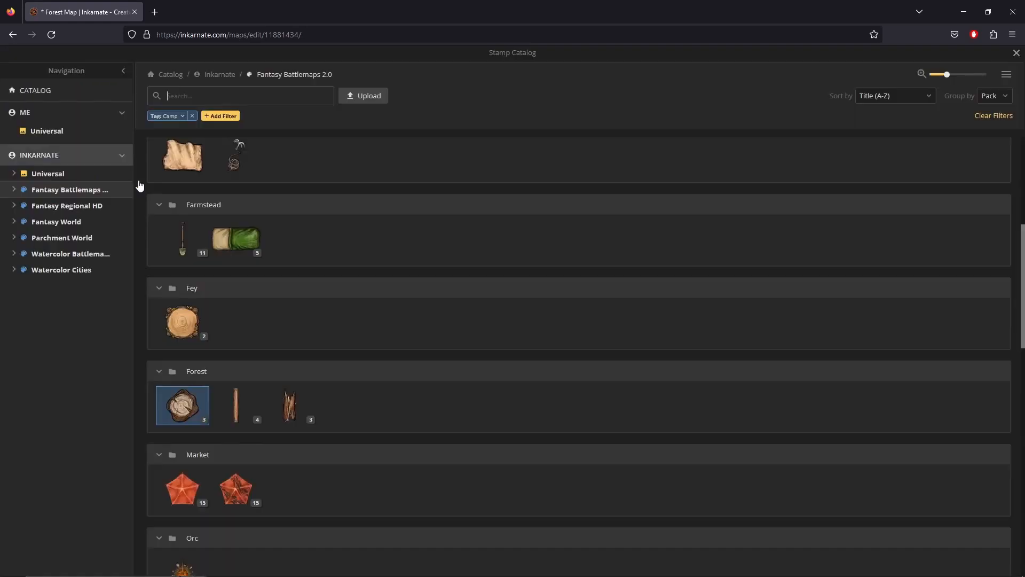
pyautogui.scroll(-4, 409, 342)
pyautogui.scroll(-4, 410, 345)
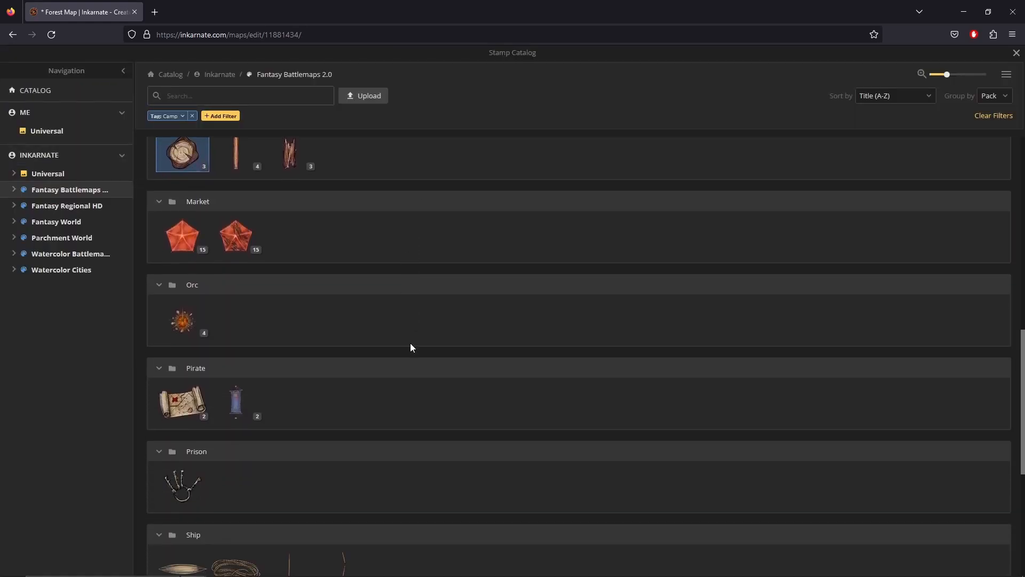
pyautogui.scroll(-2, 415, 347)
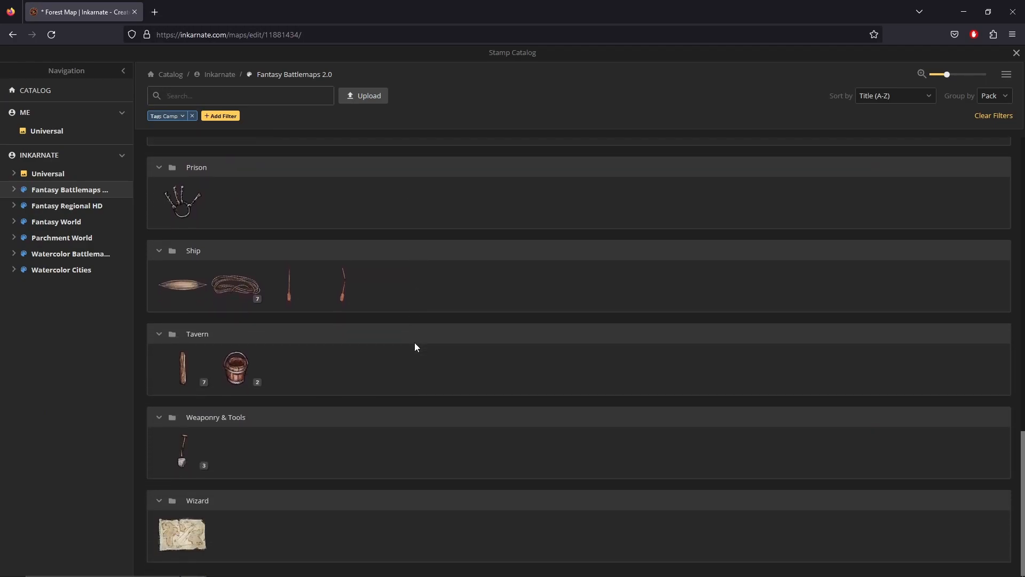
pyautogui.click(182, 450)
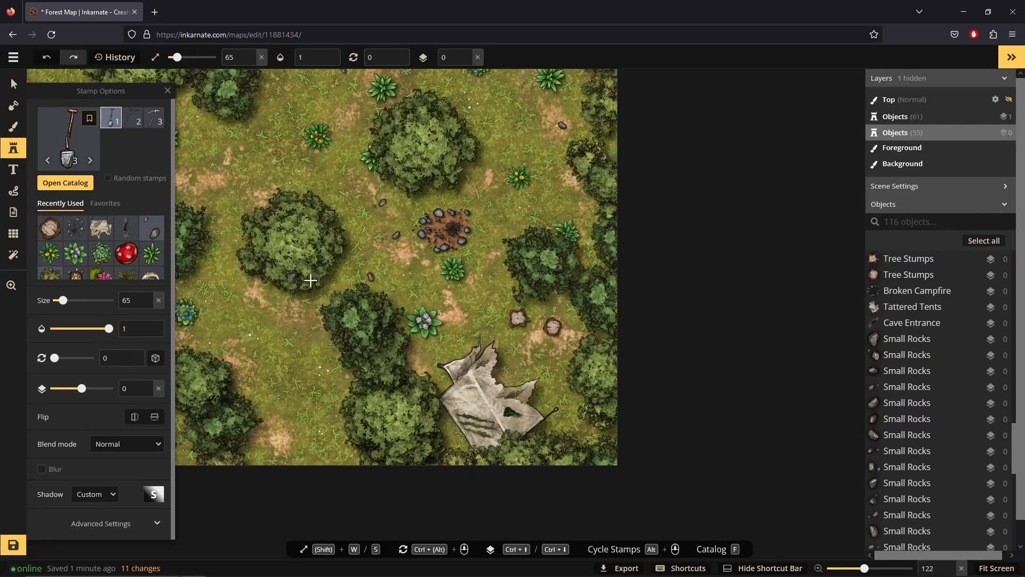
pyautogui.scroll(2, 310, 280)
pyautogui.click(133, 119)
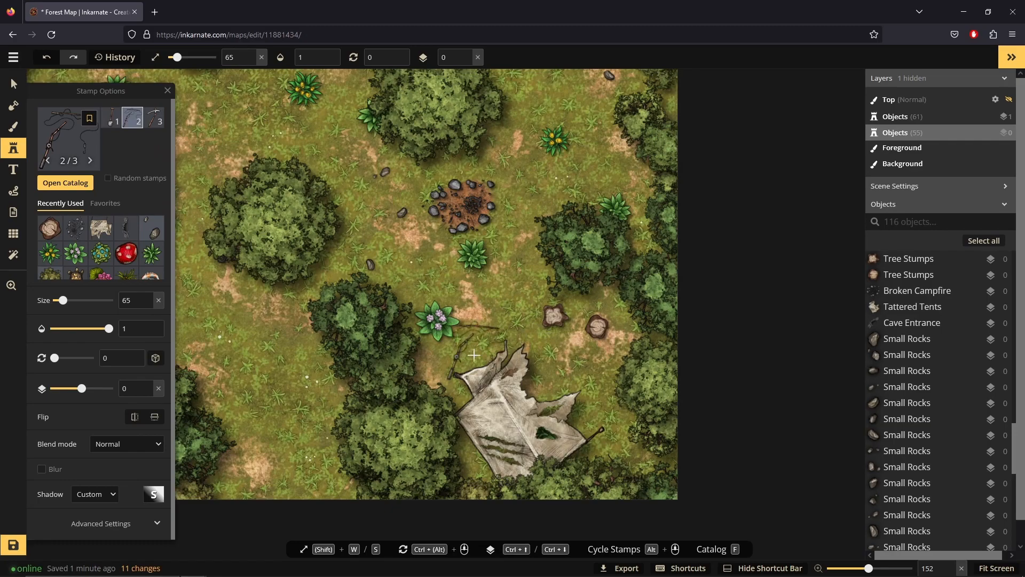
pyautogui.click(434, 380)
pyautogui.moveTo(407, 361); pyautogui.dragTo(413, 346)
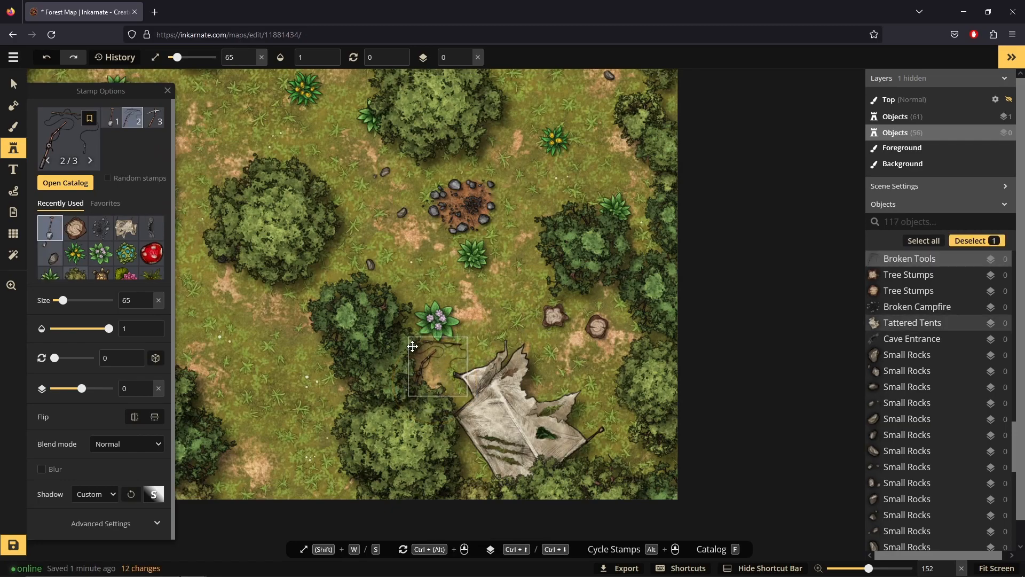
# Step: Clear the Camp tag filter and browse the unfiltered stamp catalog from the Camp pack to the Dwarven pack
pyautogui.click(84, 148)
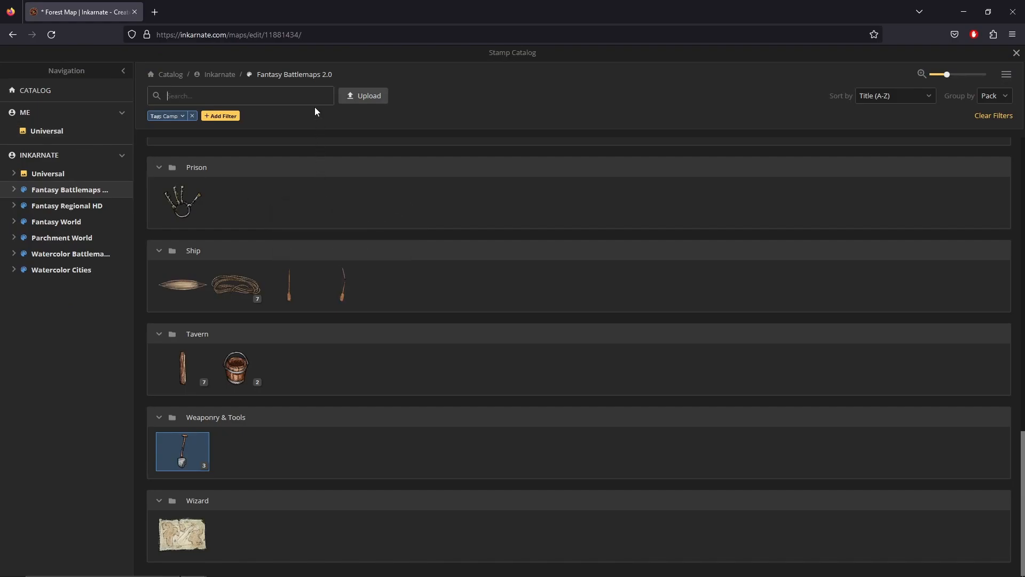
pyautogui.click(192, 116)
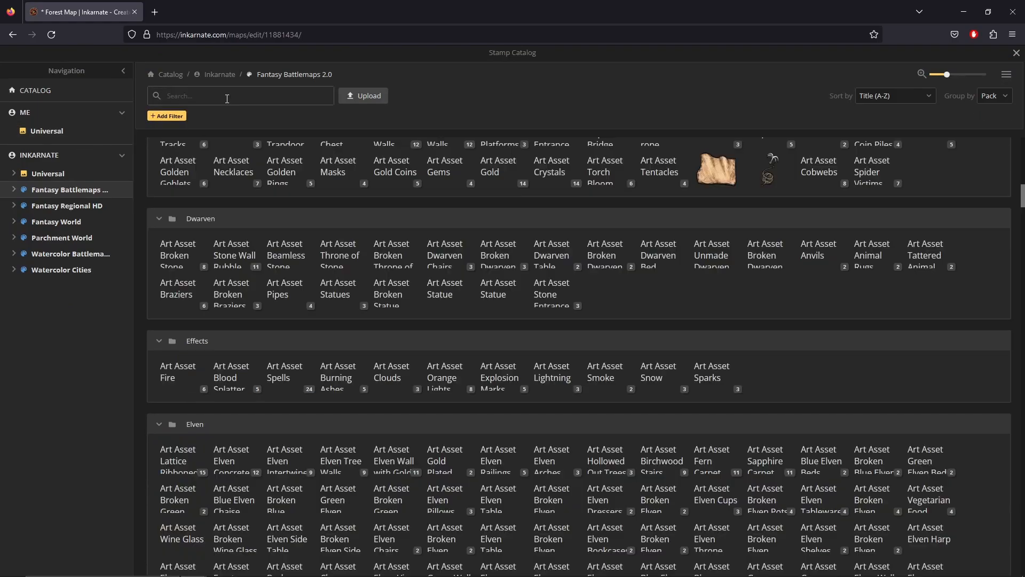
pyautogui.click(299, 202)
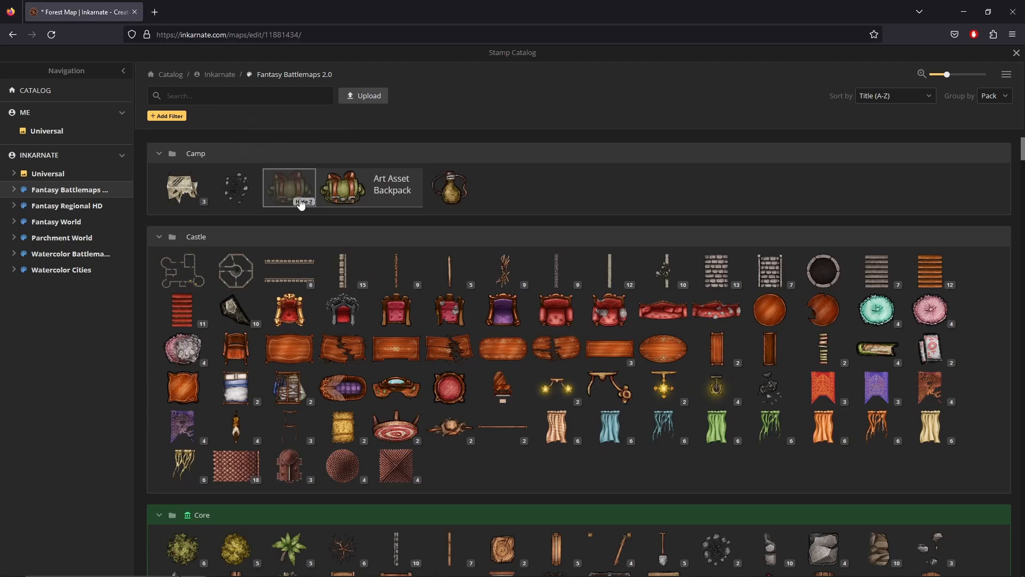
pyautogui.click(301, 202)
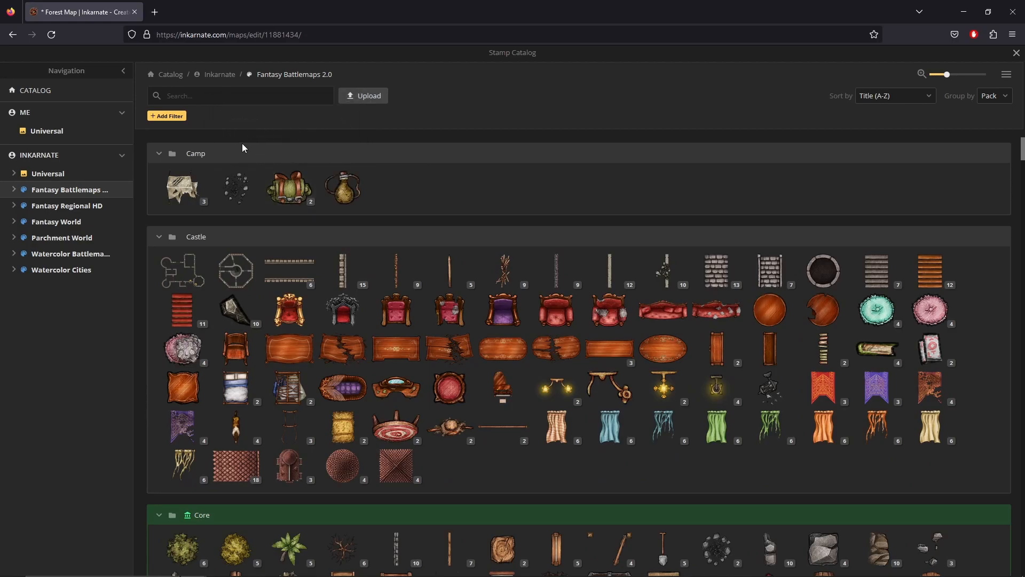
pyautogui.scroll(-5, 998, 272)
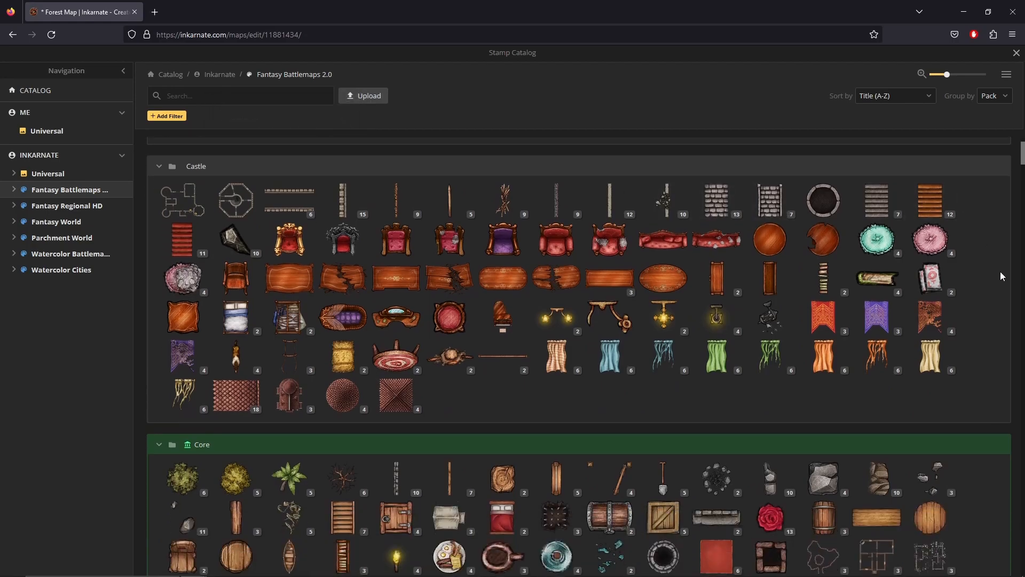
pyautogui.scroll(-7, 1007, 276)
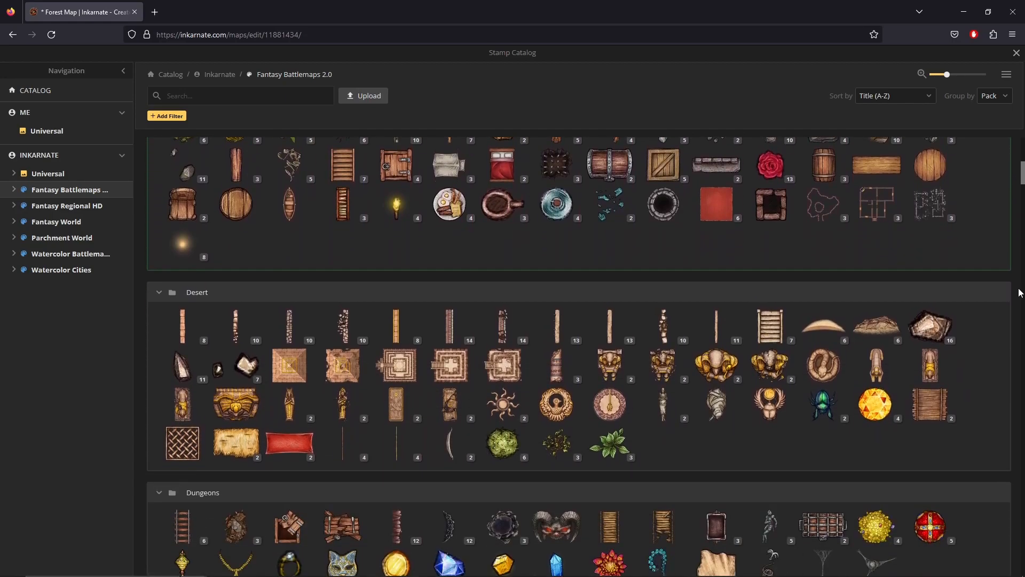
pyautogui.scroll(-4, 1021, 295)
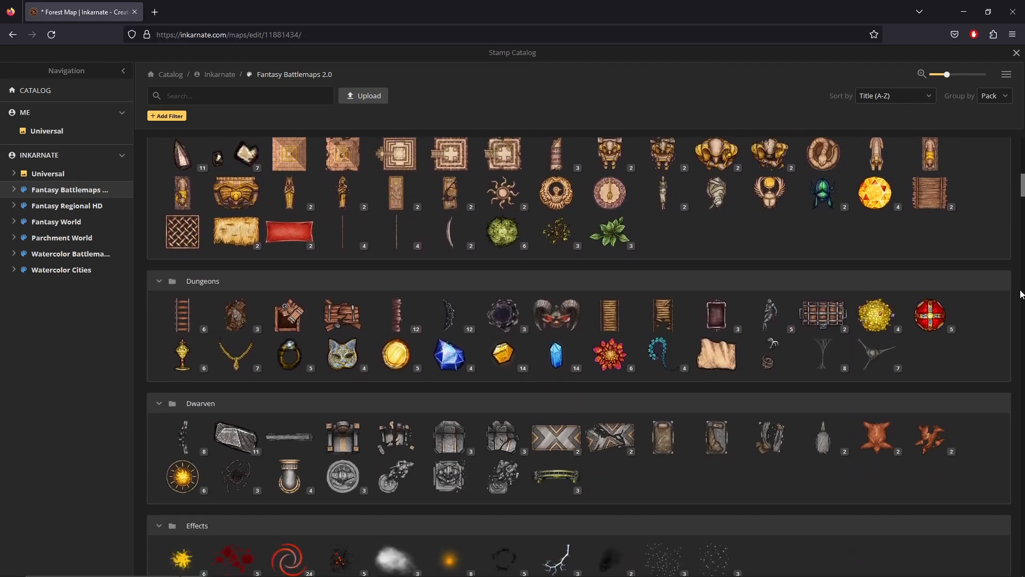
pyautogui.scroll(-2, 1002, 258)
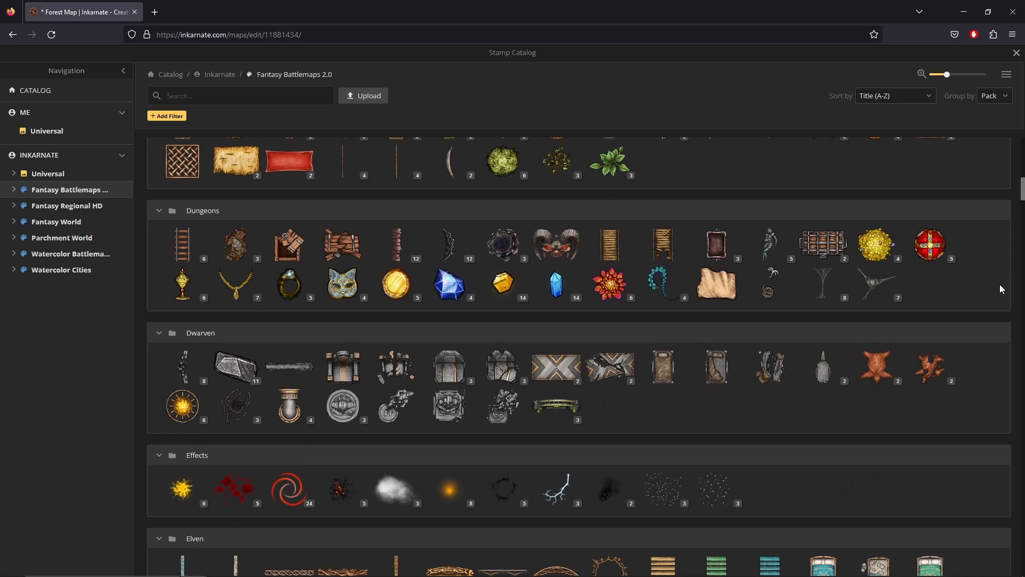
# Step: Place the crumbled Statue stamp from the Dwarven pack at size 65 between two trees along the northeastern part of the map's north edge
pyautogui.click(499, 413)
pyautogui.scroll(-5, 504, 422)
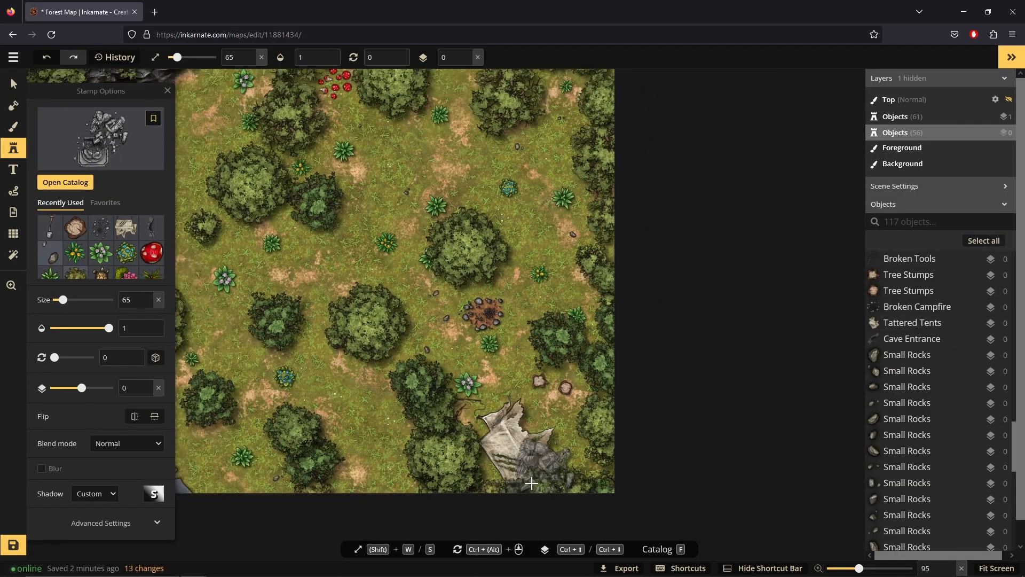
pyautogui.scroll(2, 557, 195)
pyautogui.click(561, 170)
pyautogui.moveTo(561, 170); pyautogui.dragTo(441, 129)
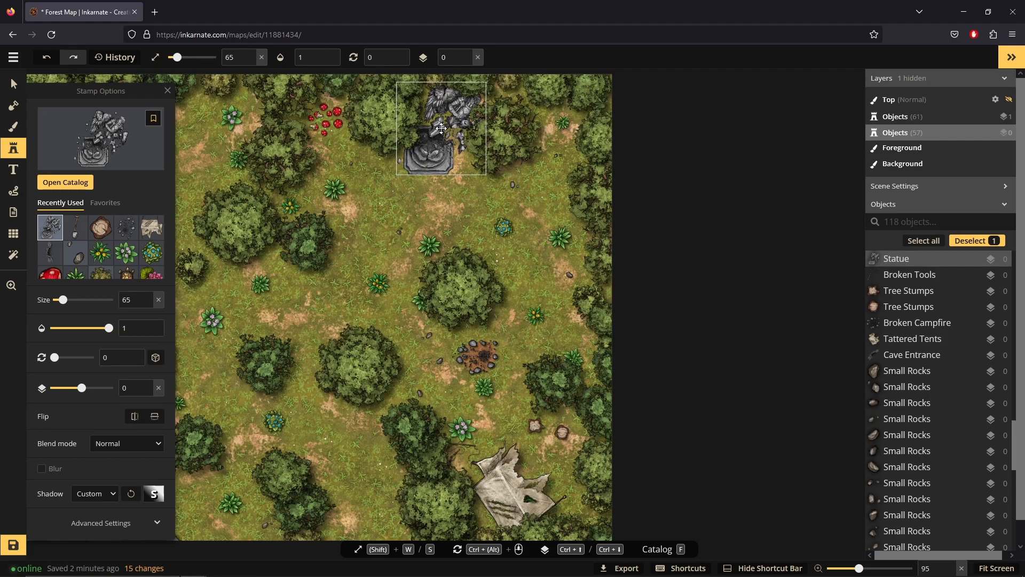
pyautogui.scroll(-2, 441, 129)
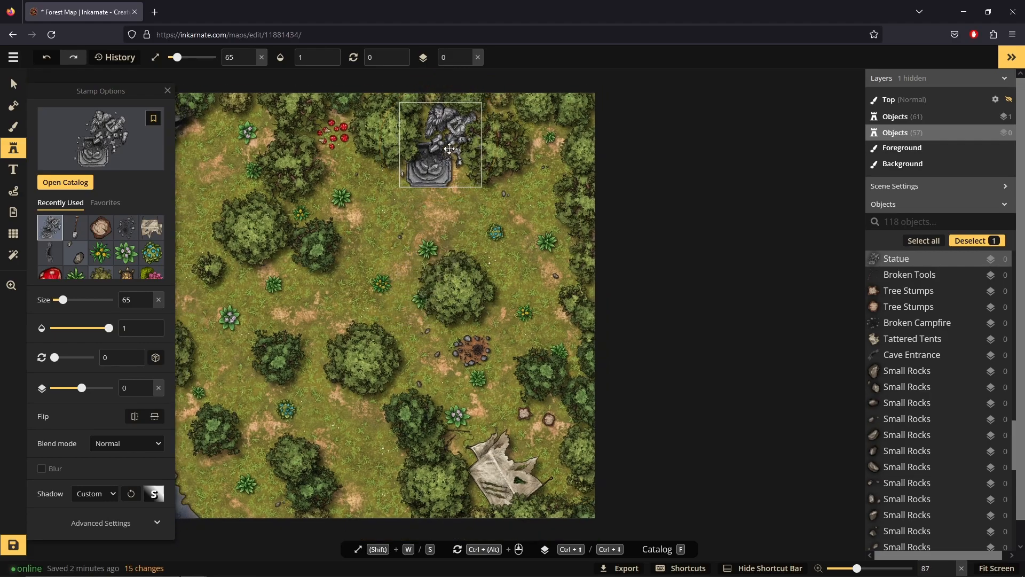
pyautogui.moveTo(450, 148); pyautogui.dragTo(446, 149)
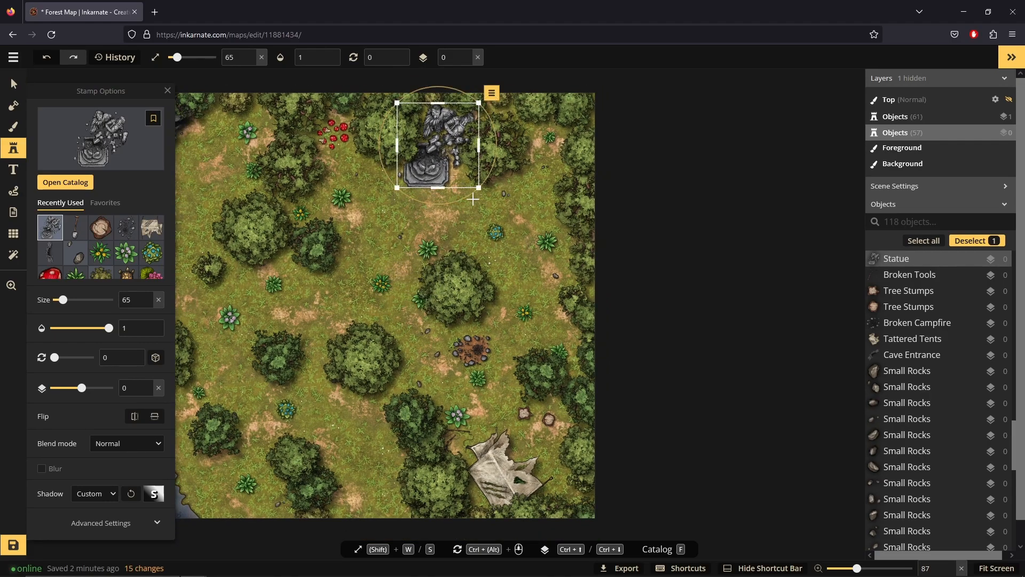
# Step: Shift the tree beside the crumbled statue slightly east and move the statue slightly east into the gap
pyautogui.scroll(6, 469, 130)
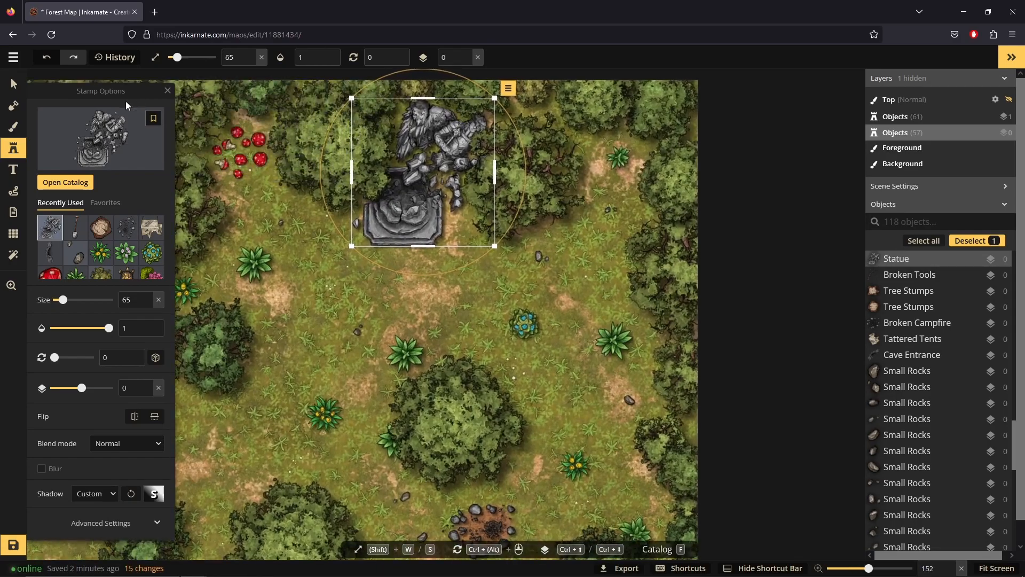
pyautogui.click(24, 85)
pyautogui.click(537, 187)
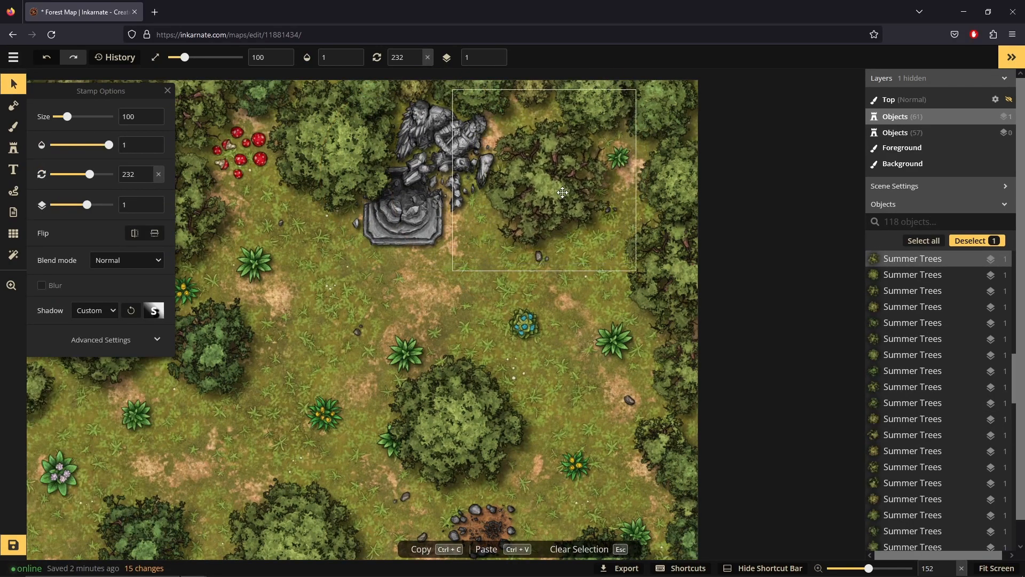
pyautogui.moveTo(436, 155); pyautogui.dragTo(446, 160)
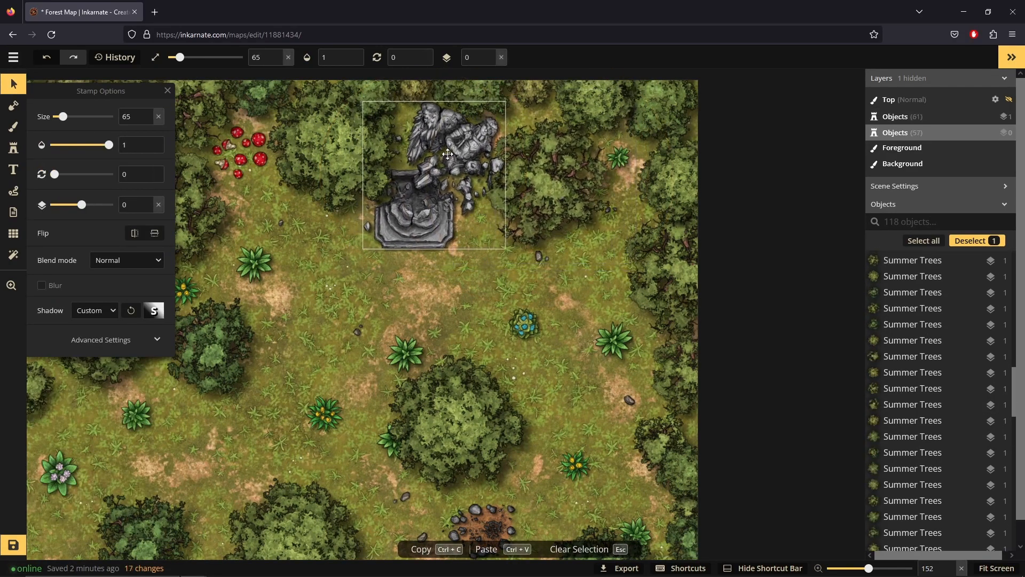
pyautogui.click(507, 336)
pyautogui.press('Escape')
# Step: Place the Titan Sword stamp from the Epic Stamps pack at size 65 near the tree stumps northeast of the tent
pyautogui.click(13, 148)
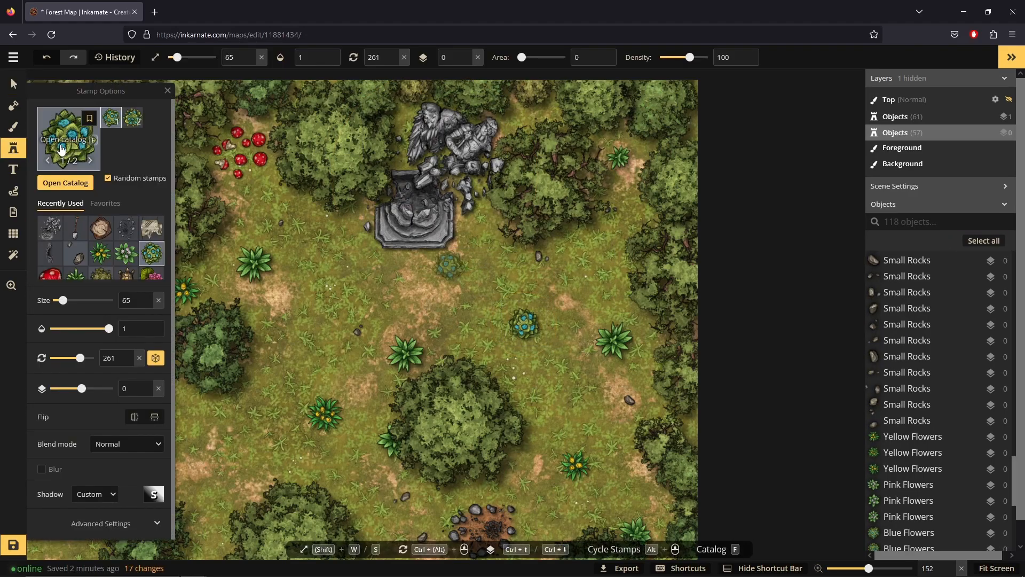
pyautogui.click(70, 153)
pyautogui.scroll(-6, 159, 425)
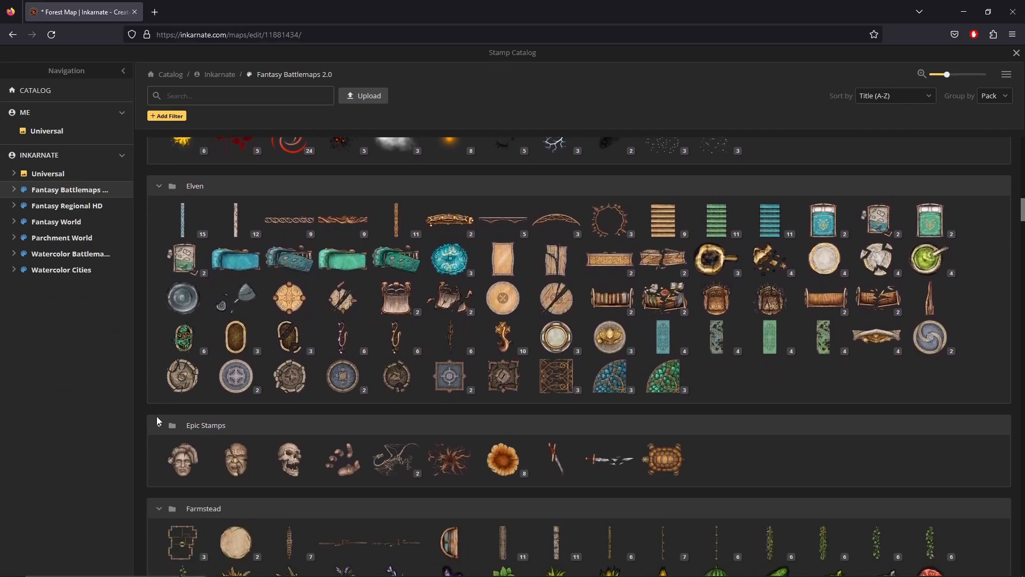
pyautogui.scroll(-1, 159, 420)
pyautogui.click(555, 395)
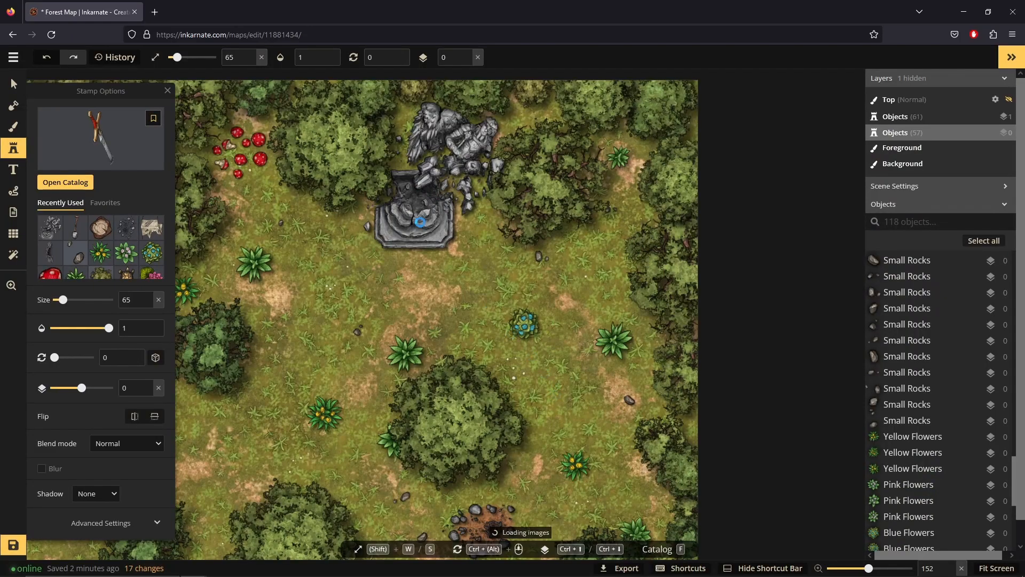
pyautogui.scroll(-2, 409, 153)
pyautogui.scroll(6, 463, 397)
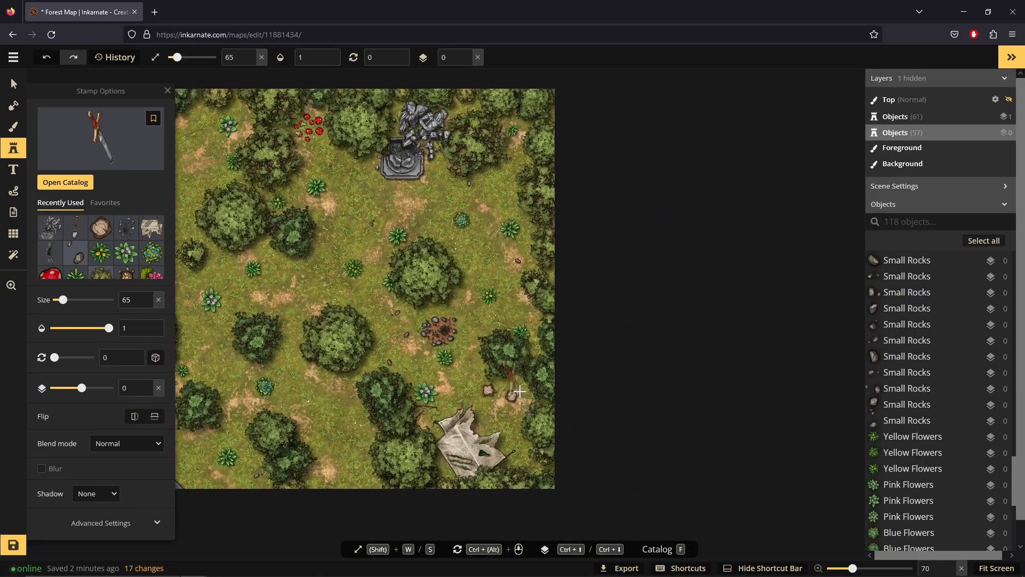
pyautogui.scroll(3, 500, 370)
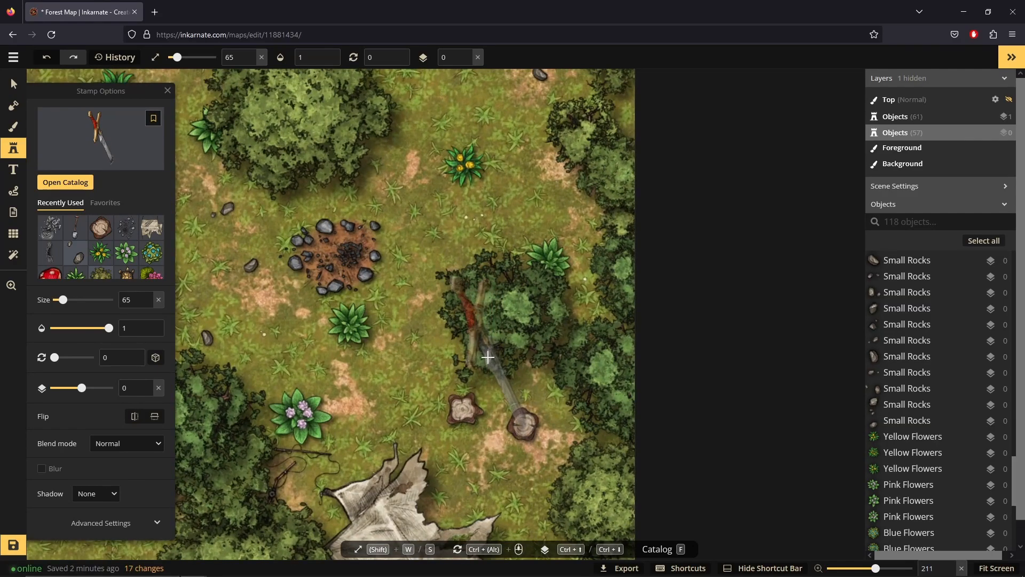
pyautogui.click(487, 353)
# Step: Scale the Titan Sword down to size 17 with its blade over the eastern tree stump
pyautogui.press('v')
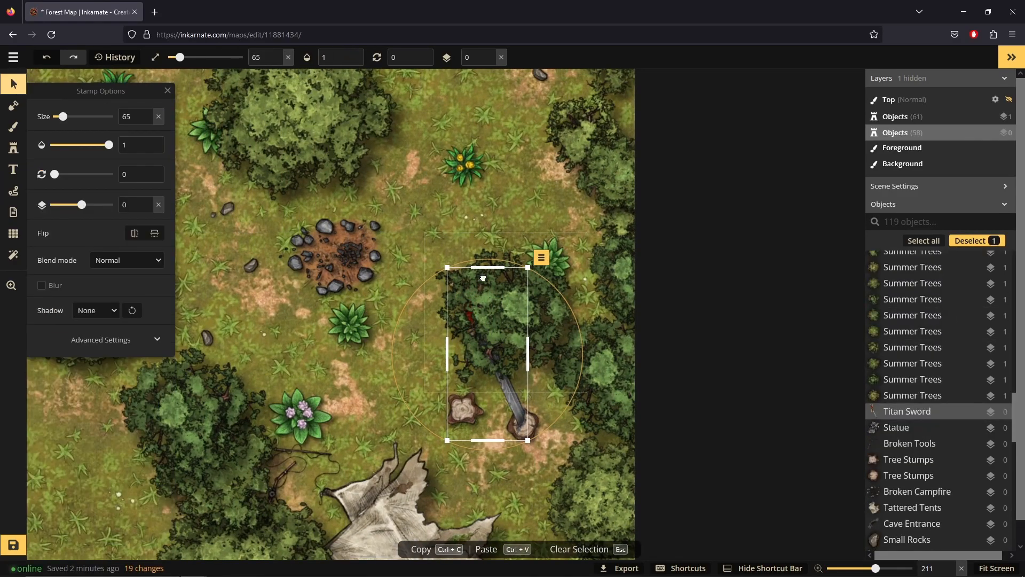
pyautogui.moveTo(447, 267); pyautogui.dragTo(514, 411)
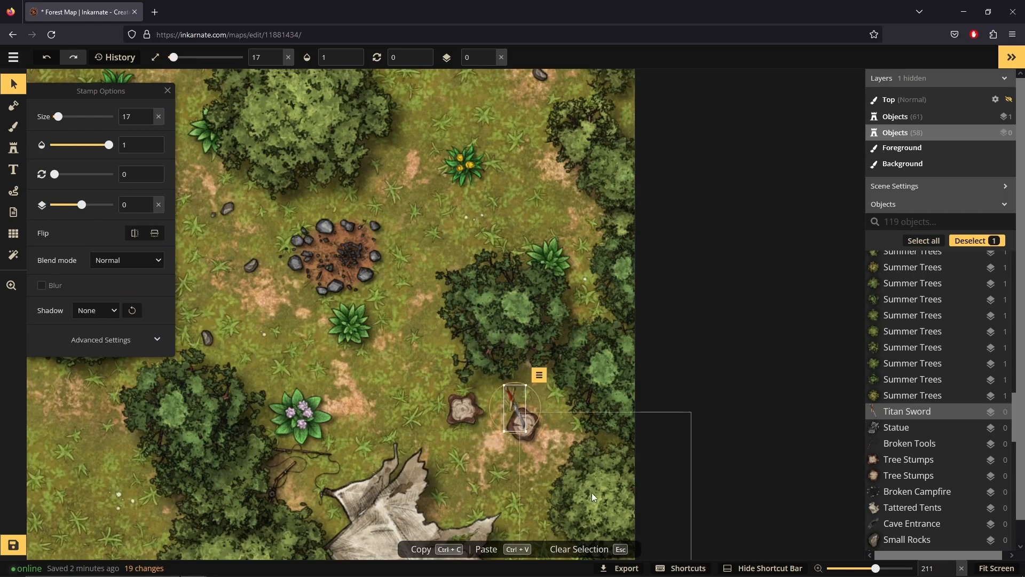
pyautogui.scroll(2, 546, 474)
pyautogui.scroll(2, 523, 486)
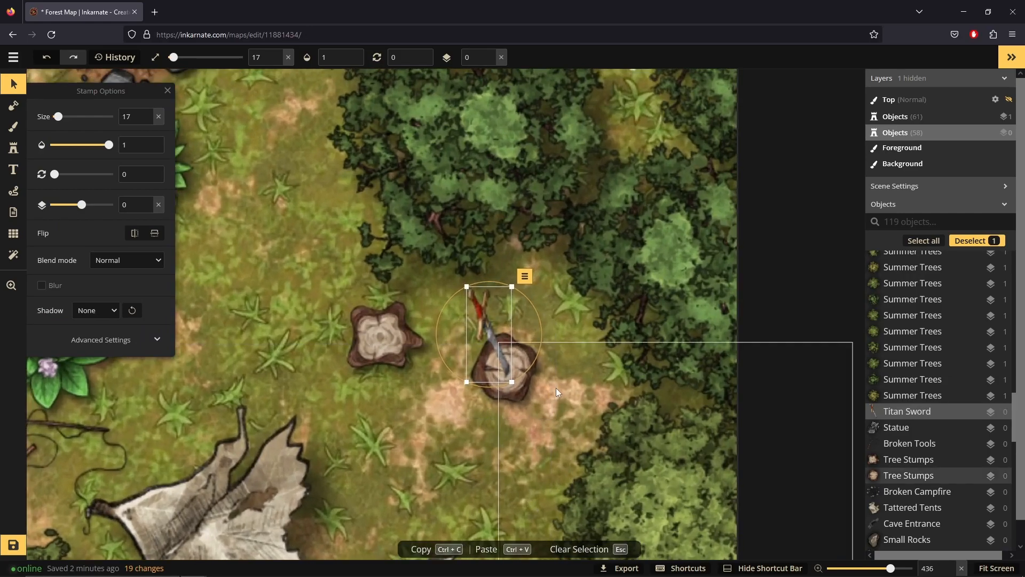
pyautogui.click(512, 374)
pyautogui.scroll(-5, 534, 358)
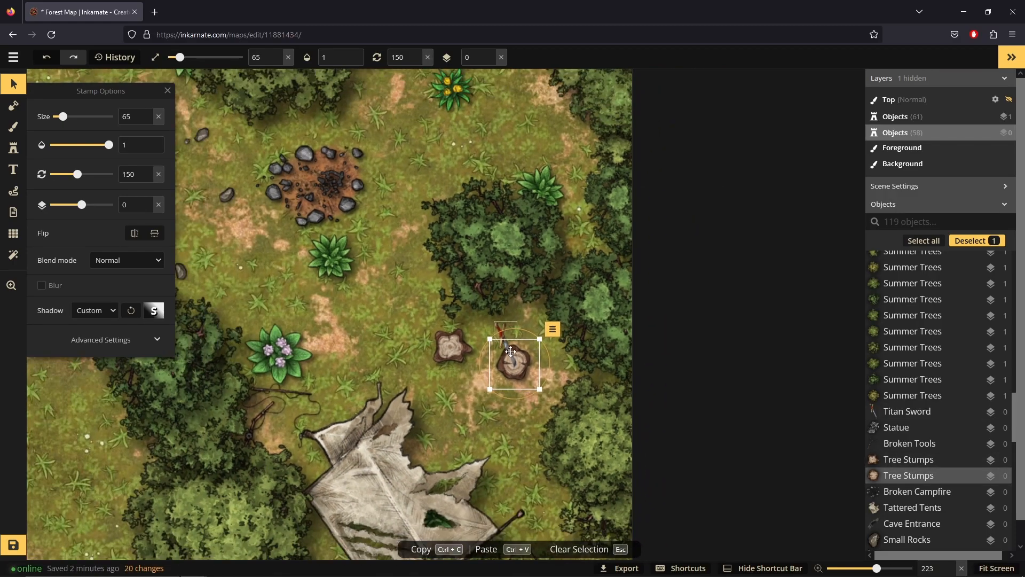
# Step: Clear the selection and examine the whole map's layout, including the cave, pond, statue and campsite
pyautogui.scroll(-4, 589, 397)
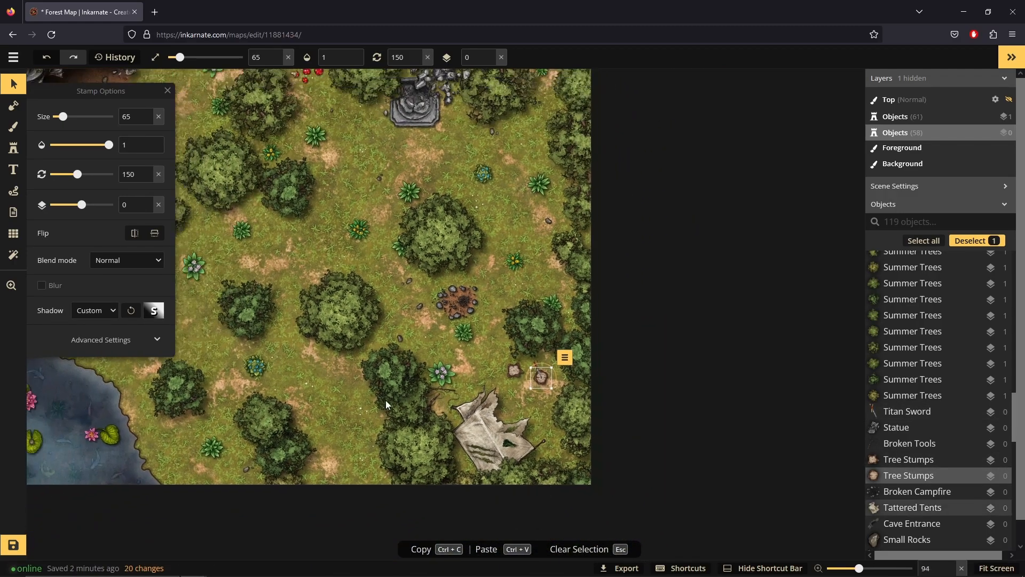
pyautogui.press('Escape')
pyautogui.scroll(-2, 560, 433)
pyautogui.scroll(-1, 649, 448)
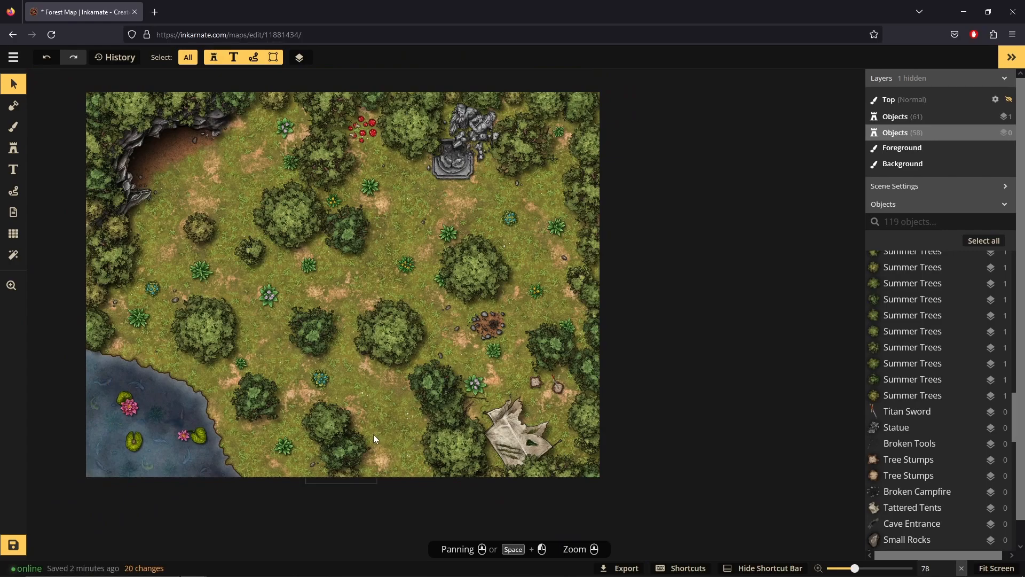
pyautogui.scroll(1, 321, 414)
pyautogui.scroll(-1, 326, 417)
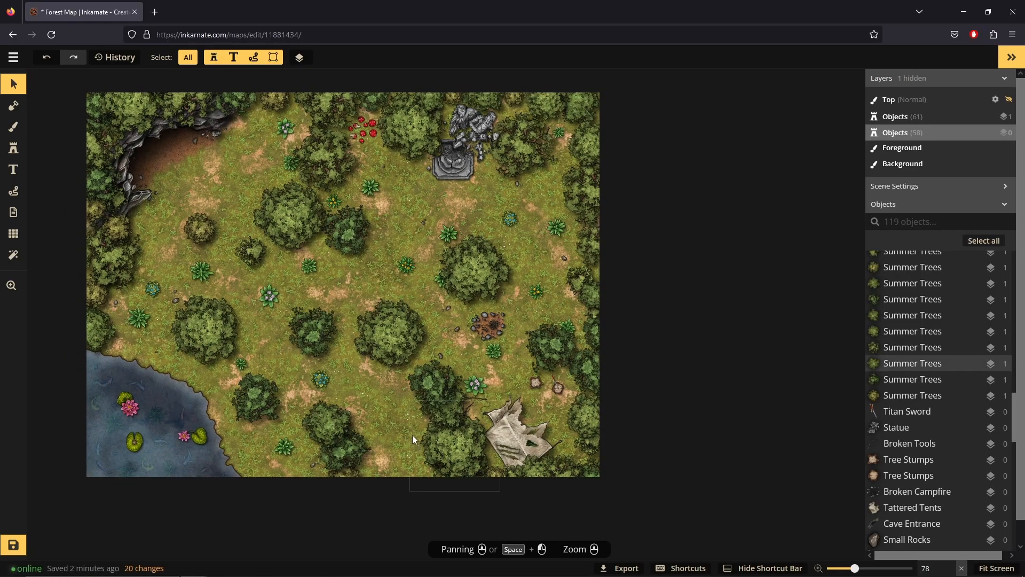
pyautogui.scroll(1, 366, 392)
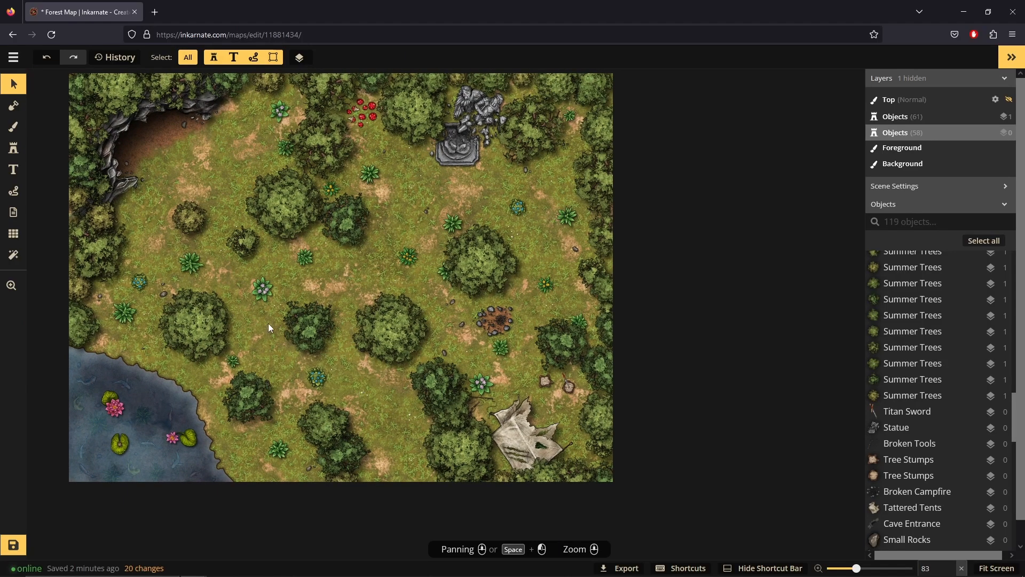
pyautogui.scroll(2, 340, 263)
pyautogui.scroll(-1, 362, 417)
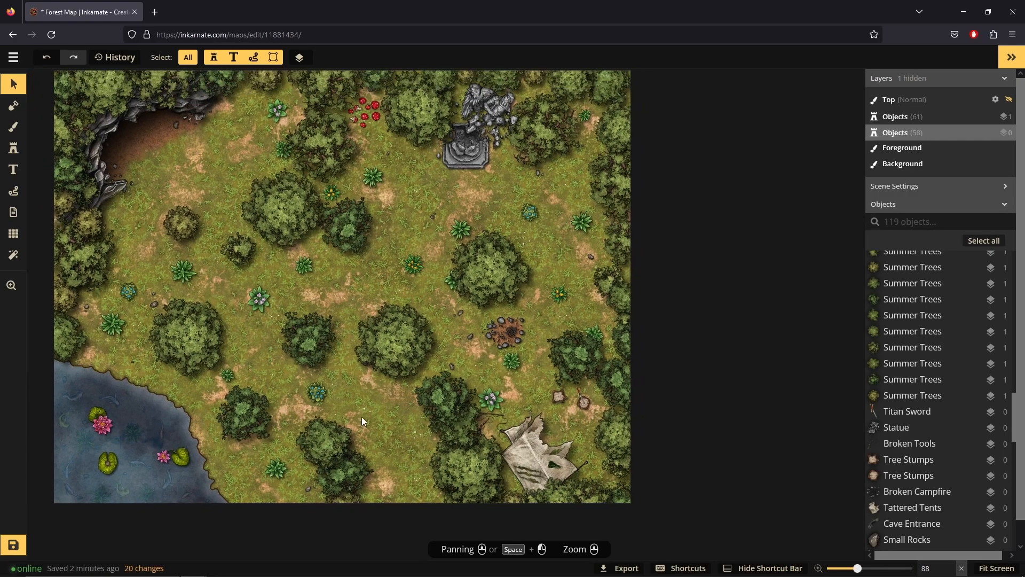
# Step: Apply the Forest Lighting (shade) texture filter to the whole map
pyautogui.click(13, 255)
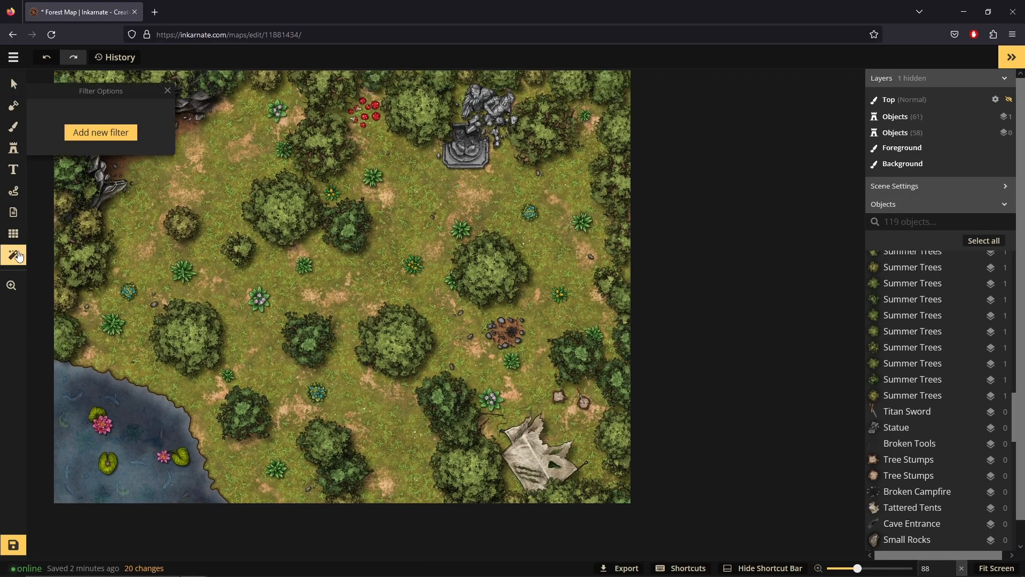
pyautogui.click(119, 133)
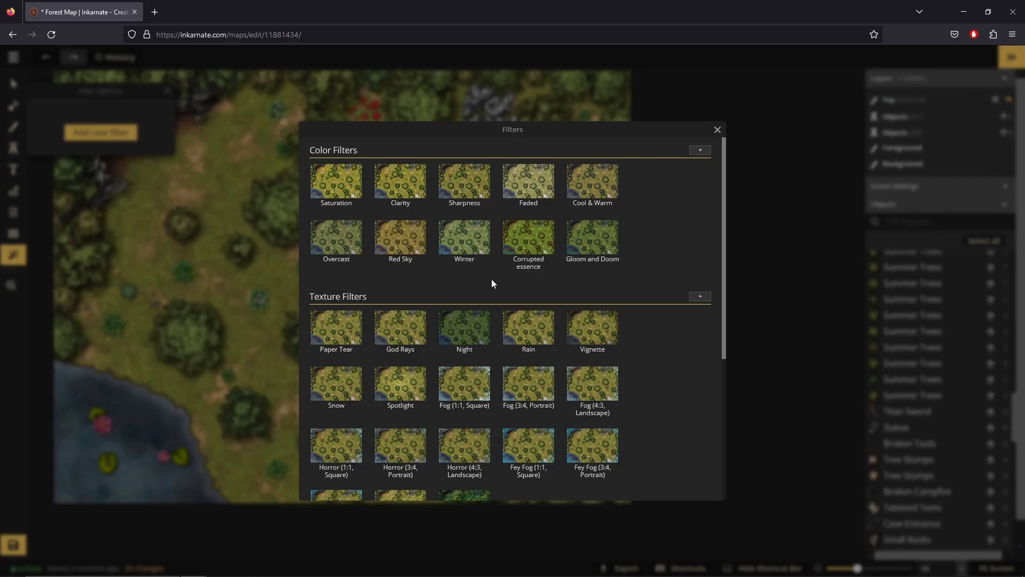
pyautogui.scroll(-3, 612, 294)
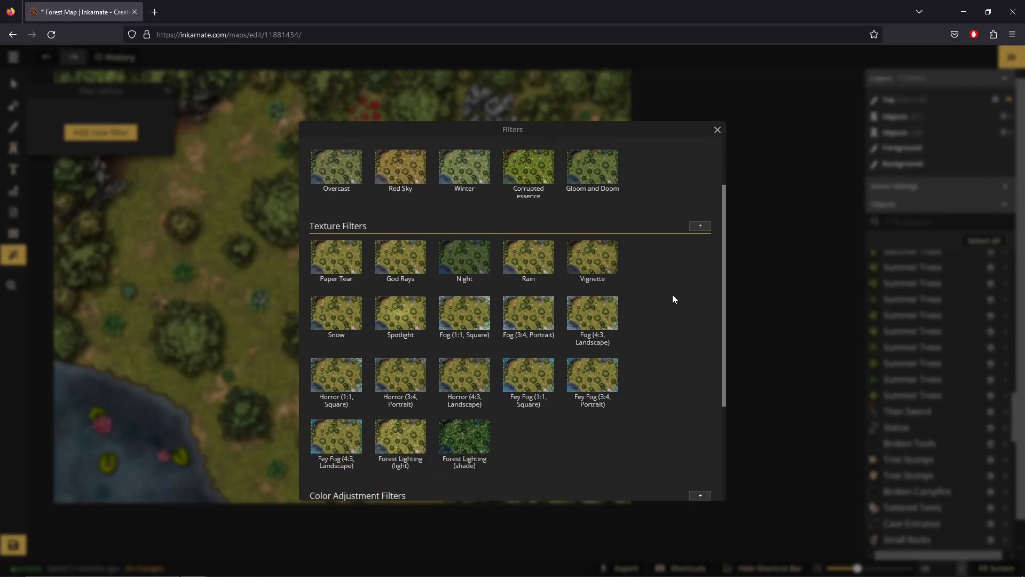
pyautogui.click(464, 444)
pyautogui.scroll(-2, 621, 460)
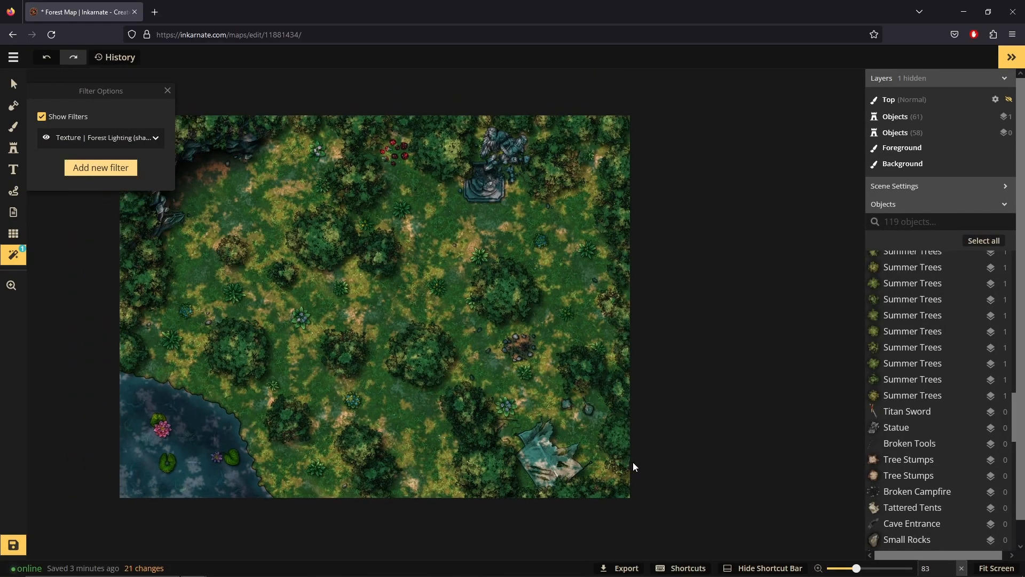
pyautogui.click(12, 85)
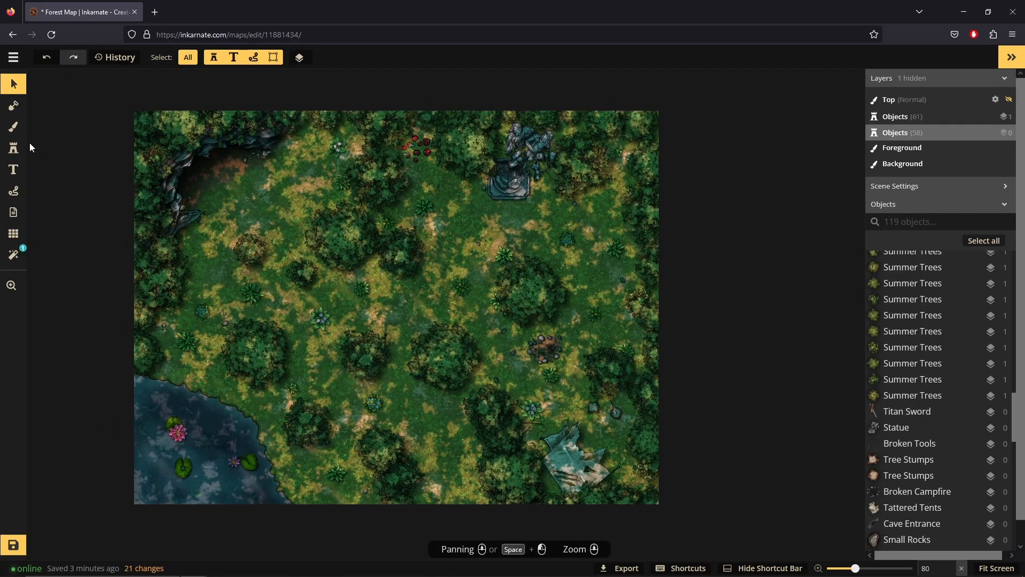
# Step: Search the Fantasy Battlemaps 2.0 stamp catalog for "boulders" and pick the Boulders stamp from the Terrain pack
pyautogui.click(13, 148)
pyautogui.click(57, 136)
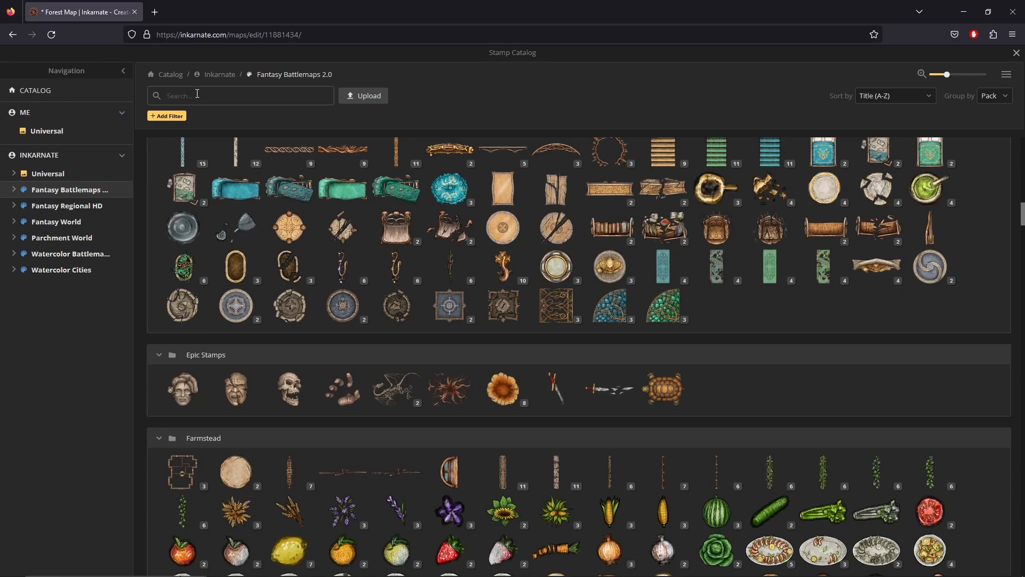
pyautogui.write('boulders')
pyautogui.press('Return')
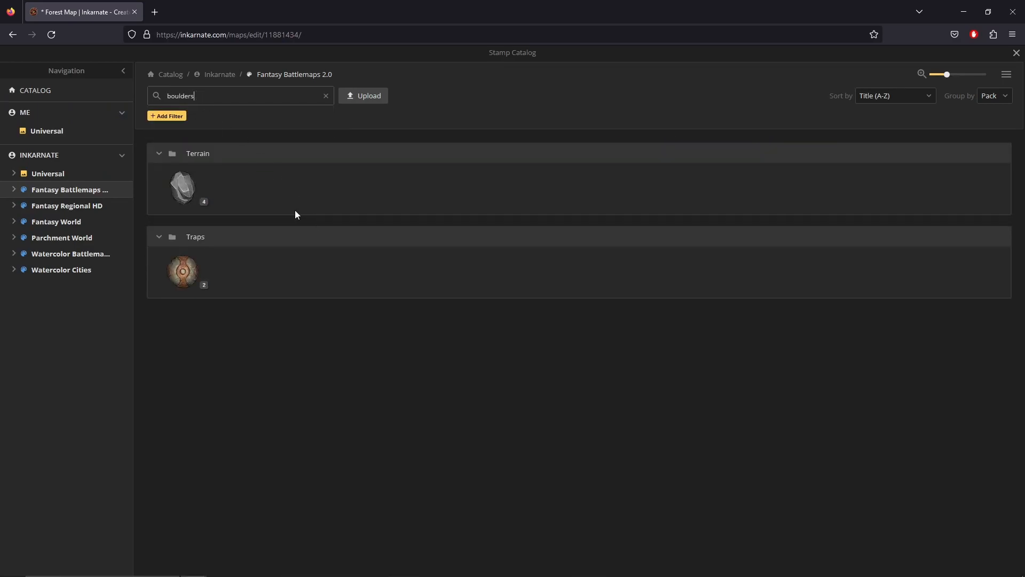
pyautogui.click(183, 181)
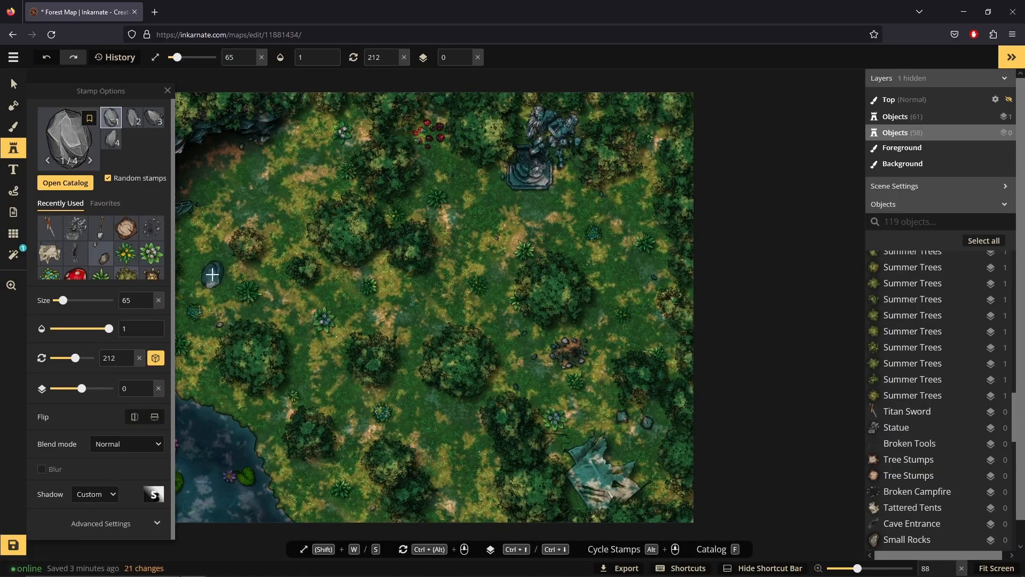
# Step: Scatter seven boulders at size 65 across the clearings, including beside the cave, near the statue and around the campfire
pyautogui.click(213, 274)
pyautogui.click(469, 213)
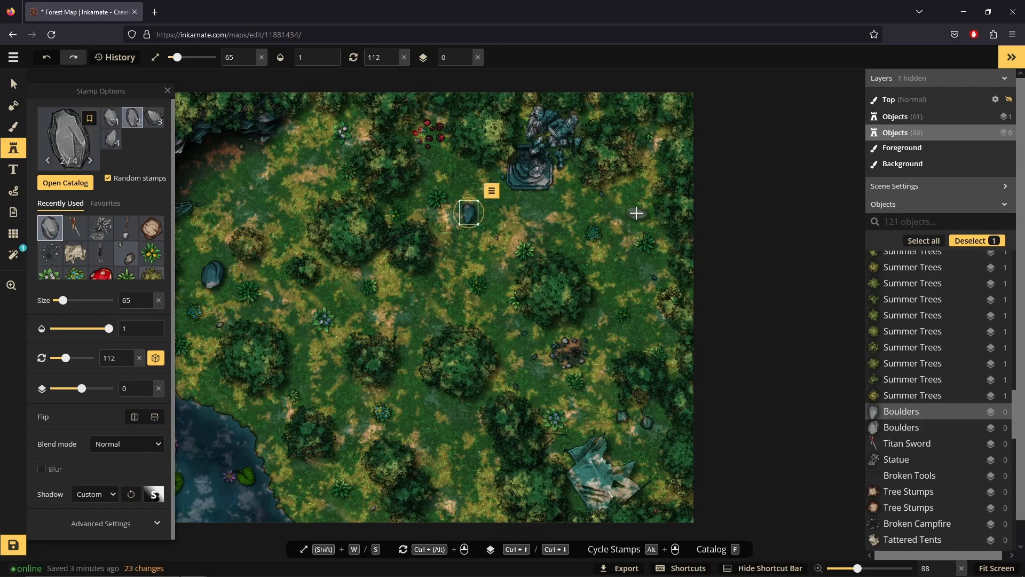
pyautogui.click(636, 213)
pyautogui.click(650, 326)
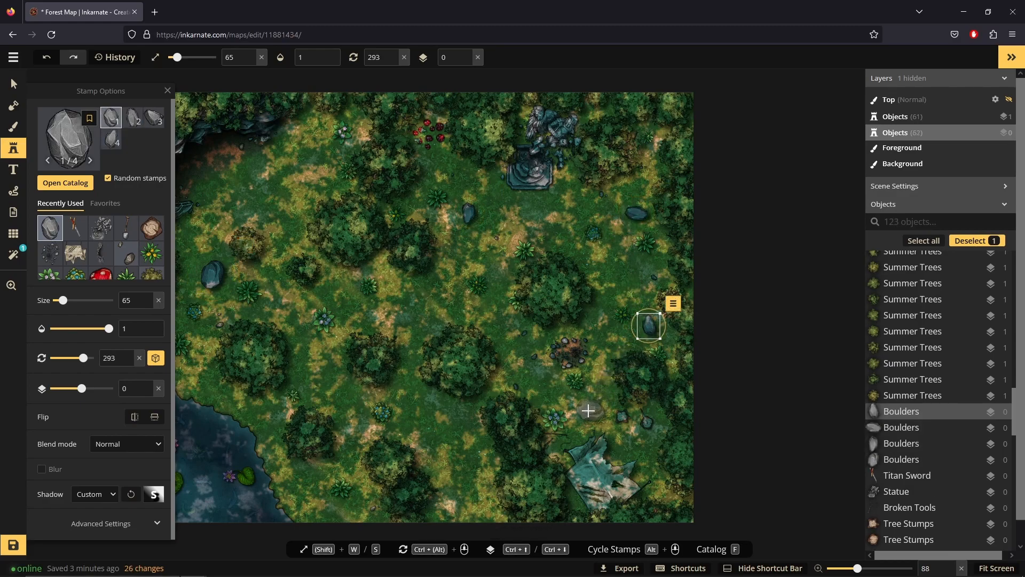
pyautogui.click(427, 429)
pyautogui.click(410, 320)
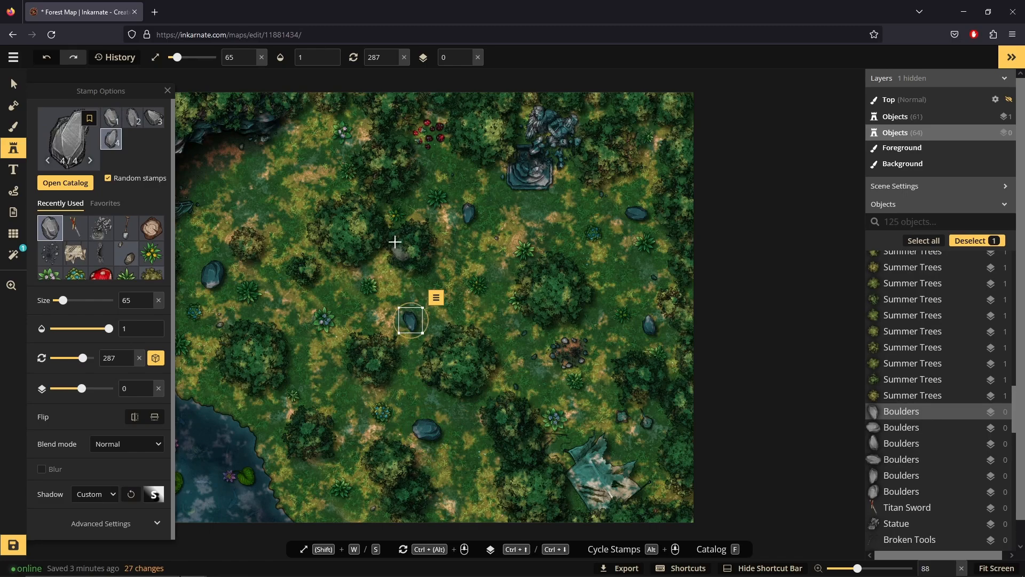
pyautogui.click(308, 130)
pyautogui.scroll(-1, 622, 197)
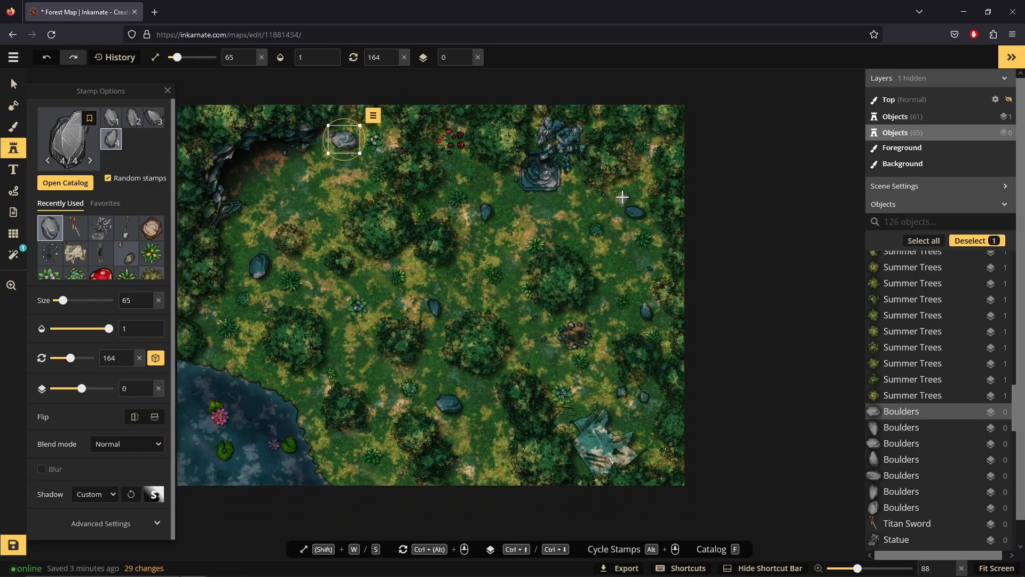
pyautogui.click(13, 84)
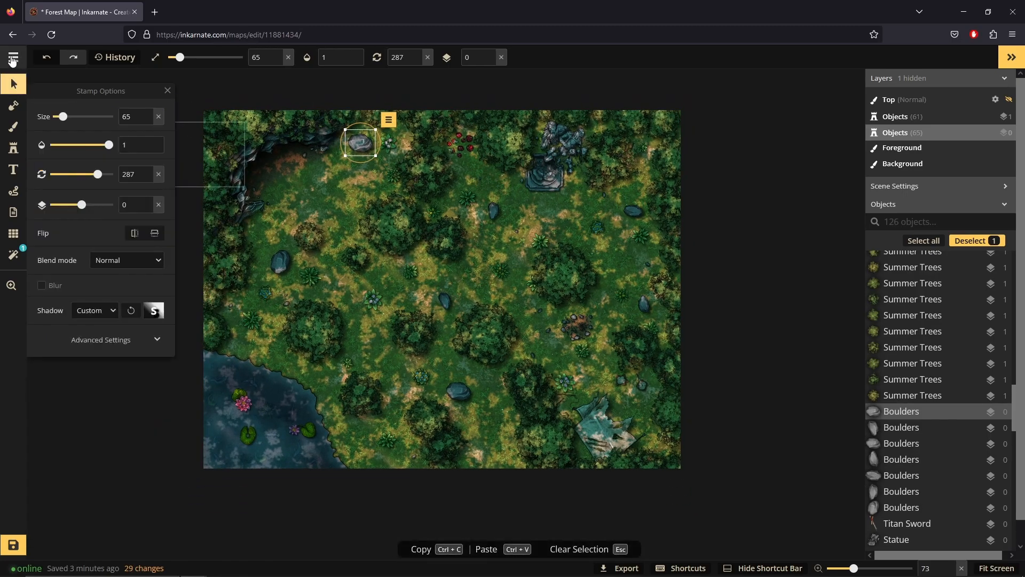
# Step: Save the forest map and return to the list of your maps
pyautogui.click(13, 58)
pyautogui.click(43, 98)
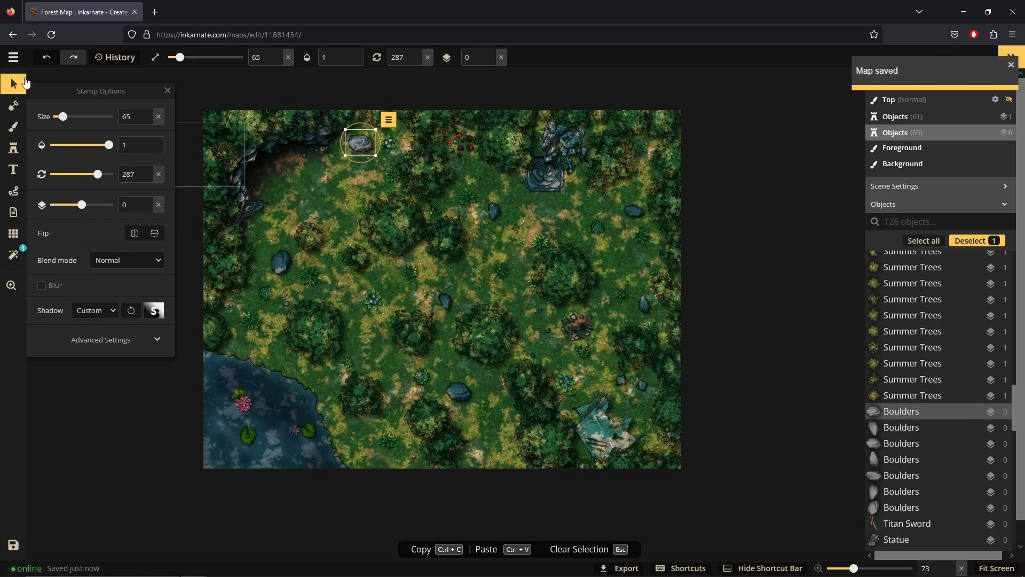
pyautogui.click(13, 57)
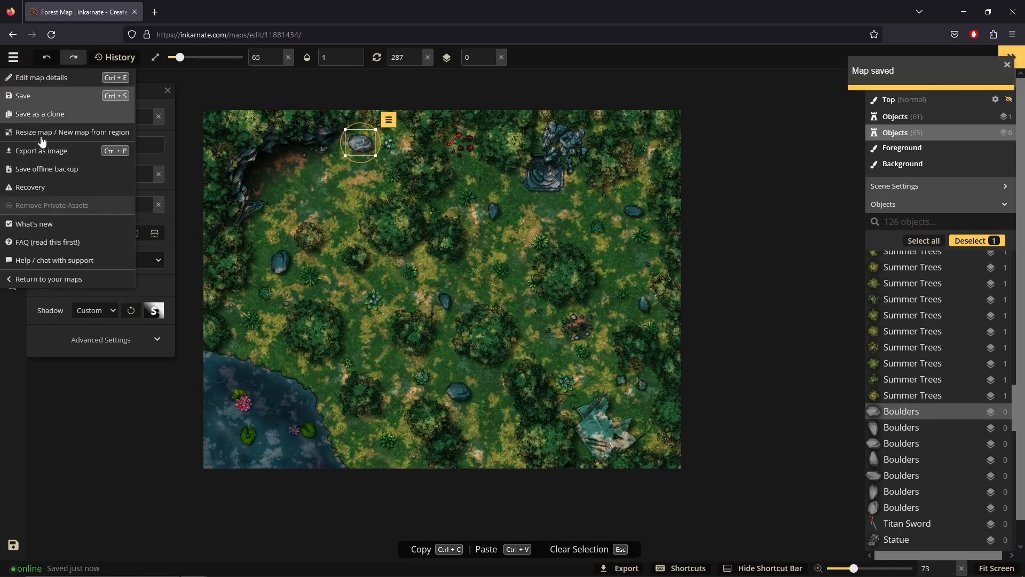
pyautogui.click(48, 272)
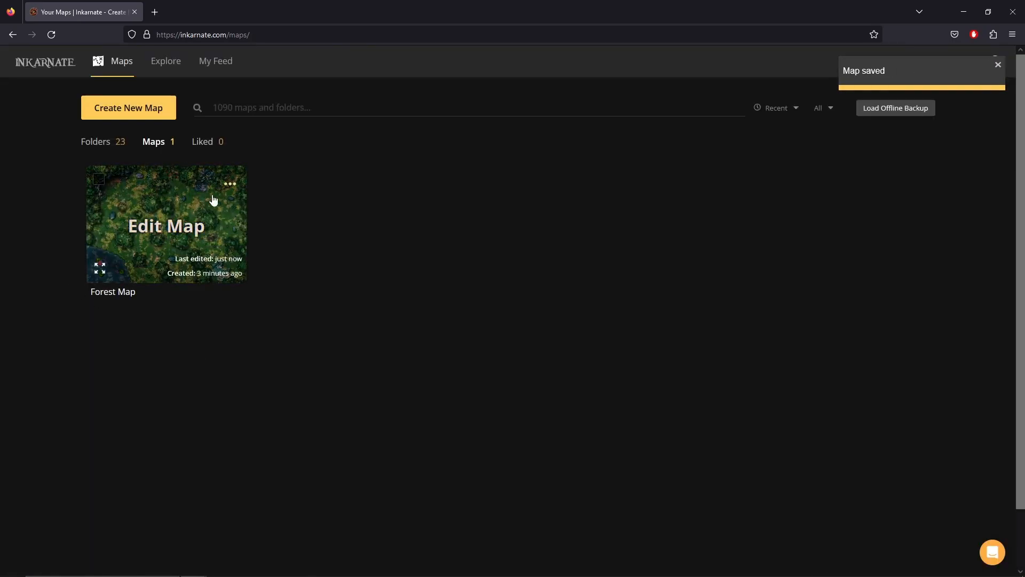
# Step: Publish the Forest Map with the description "Forest map with cave, pond, broken statue, and abandoned campsite"
pyautogui.click(230, 184)
pyautogui.click(261, 277)
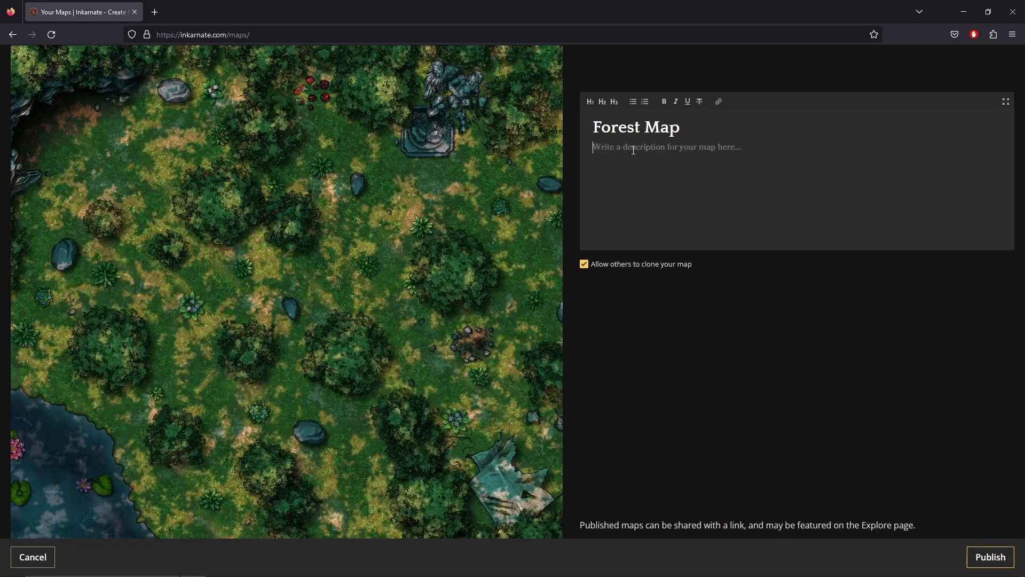
pyautogui.write('F')
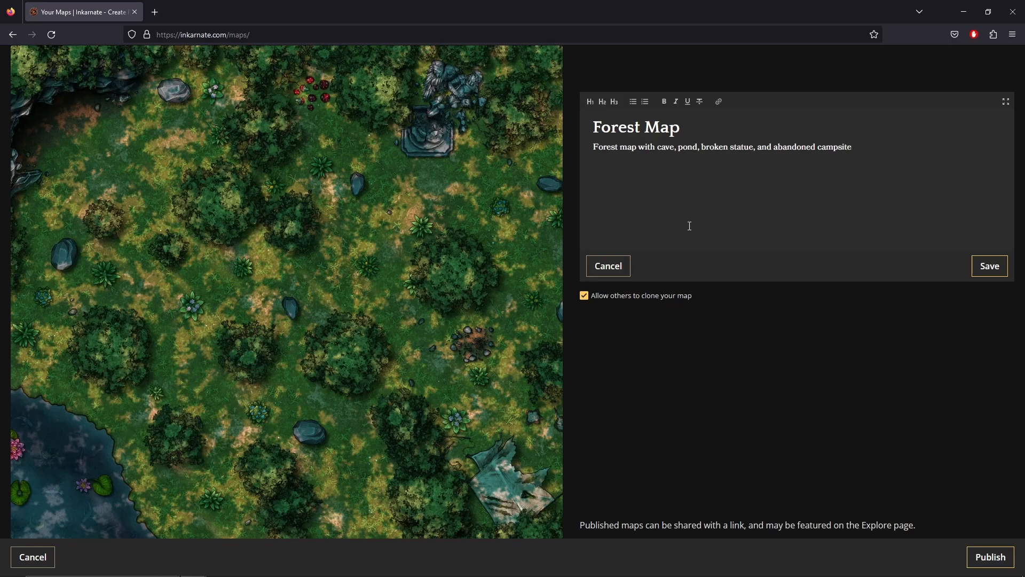
pyautogui.click(989, 266)
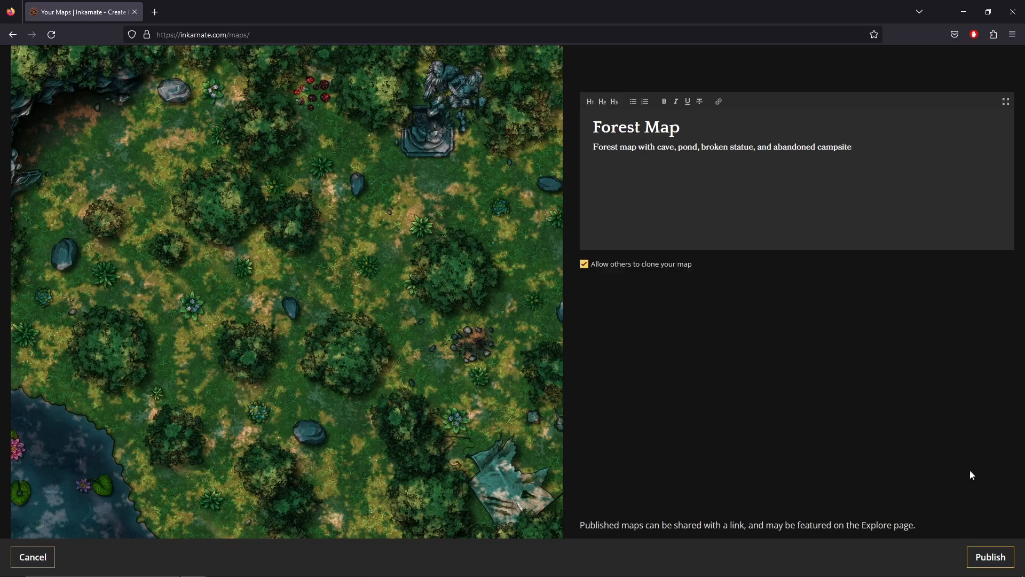
pyautogui.click(991, 557)
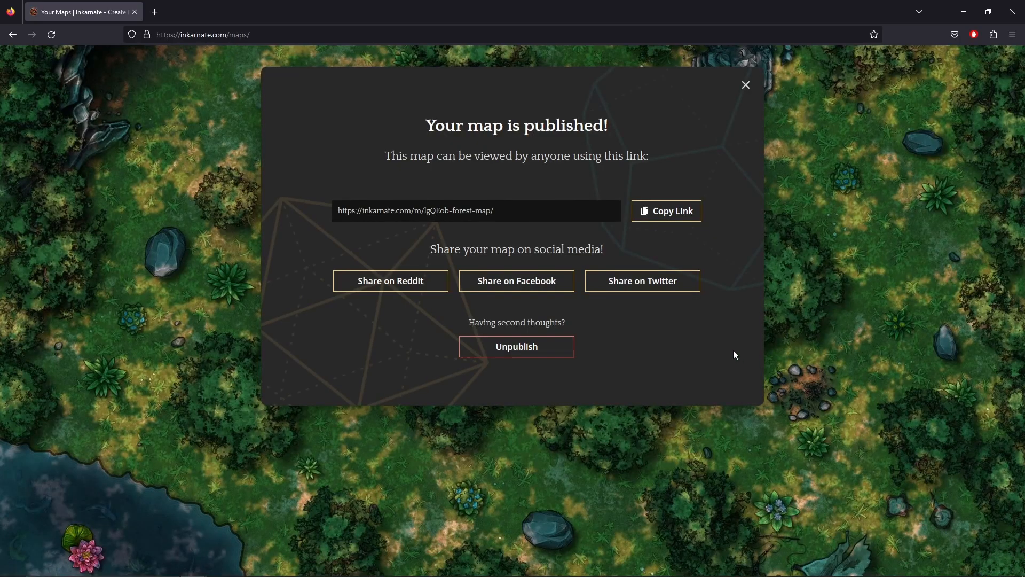